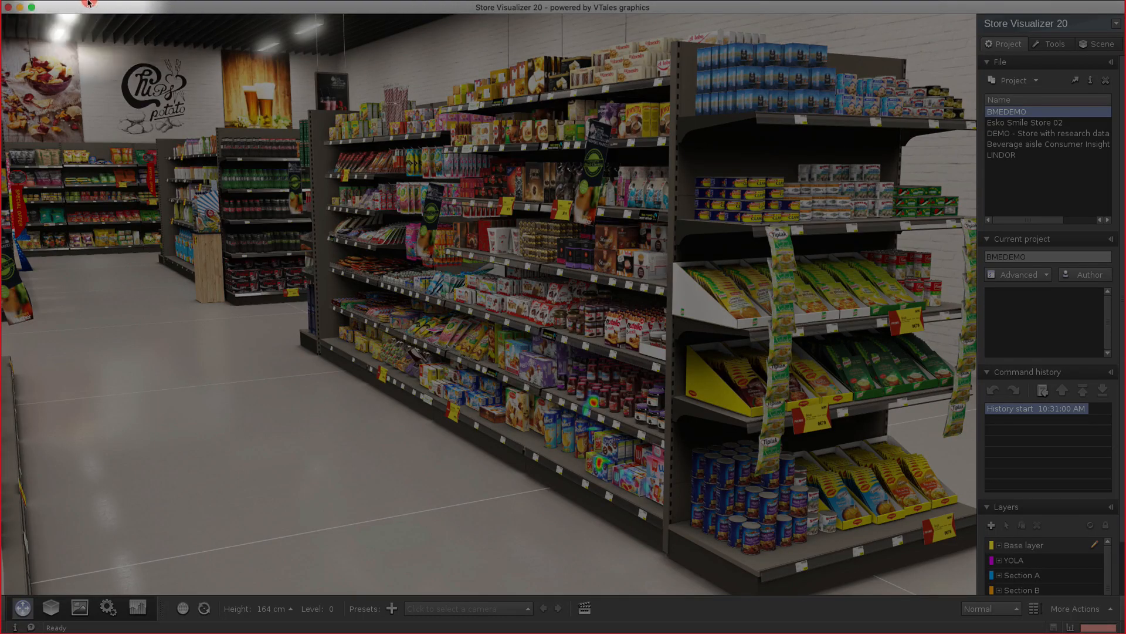
# Review the edit and help commands, the object and image tool sets, and the available construction modes
pyautogui.click(115, 1)
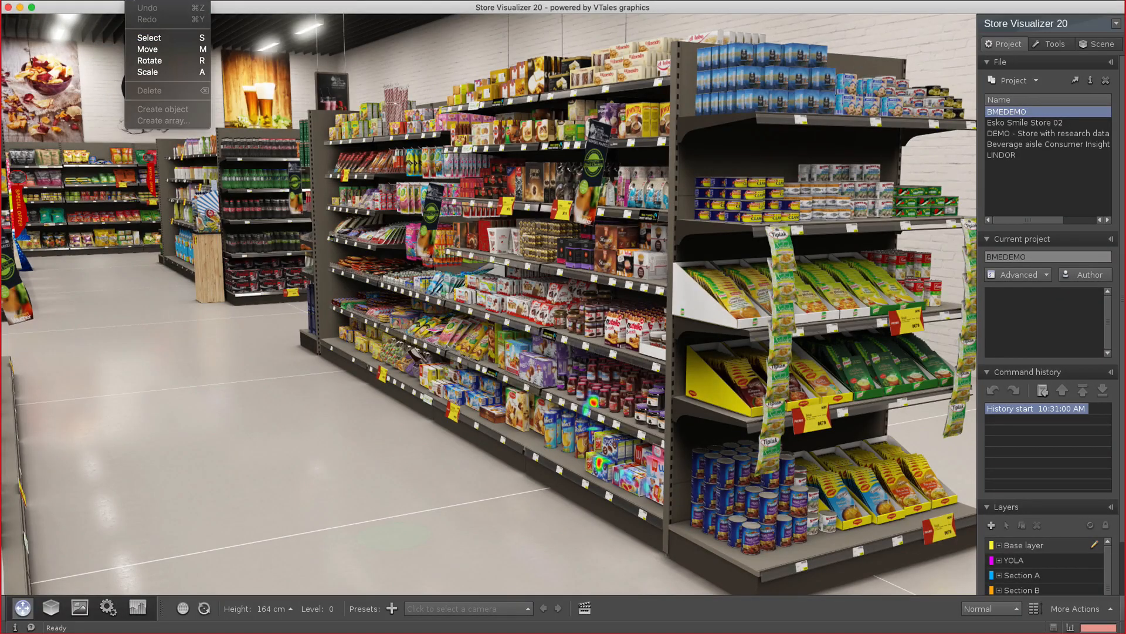
pyautogui.moveTo(162, 1)
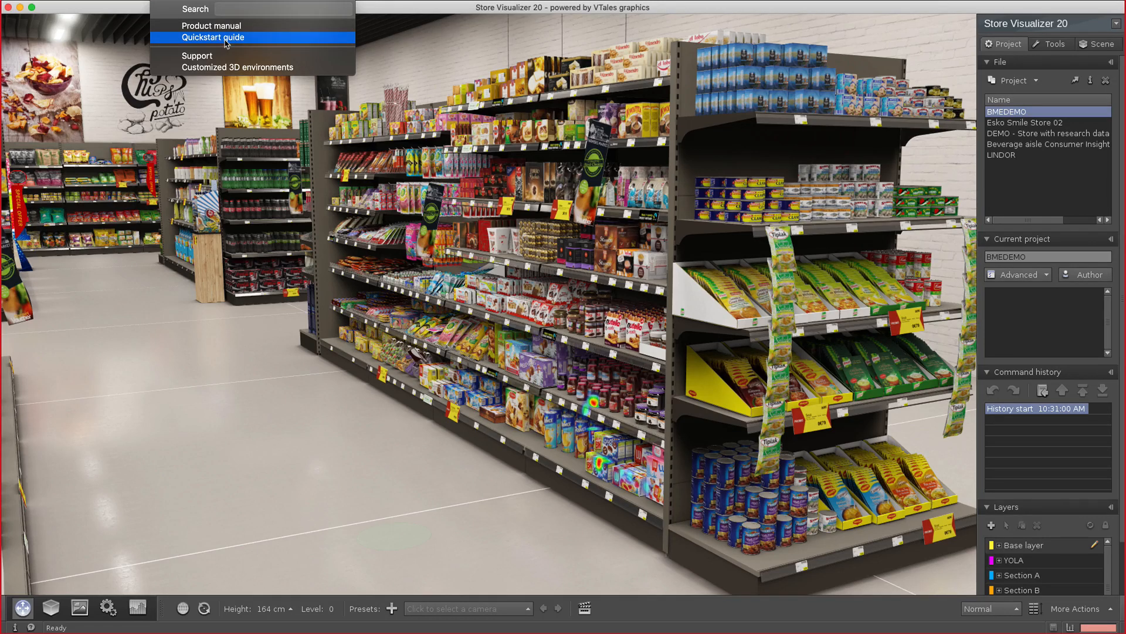
pyautogui.click(137, 11)
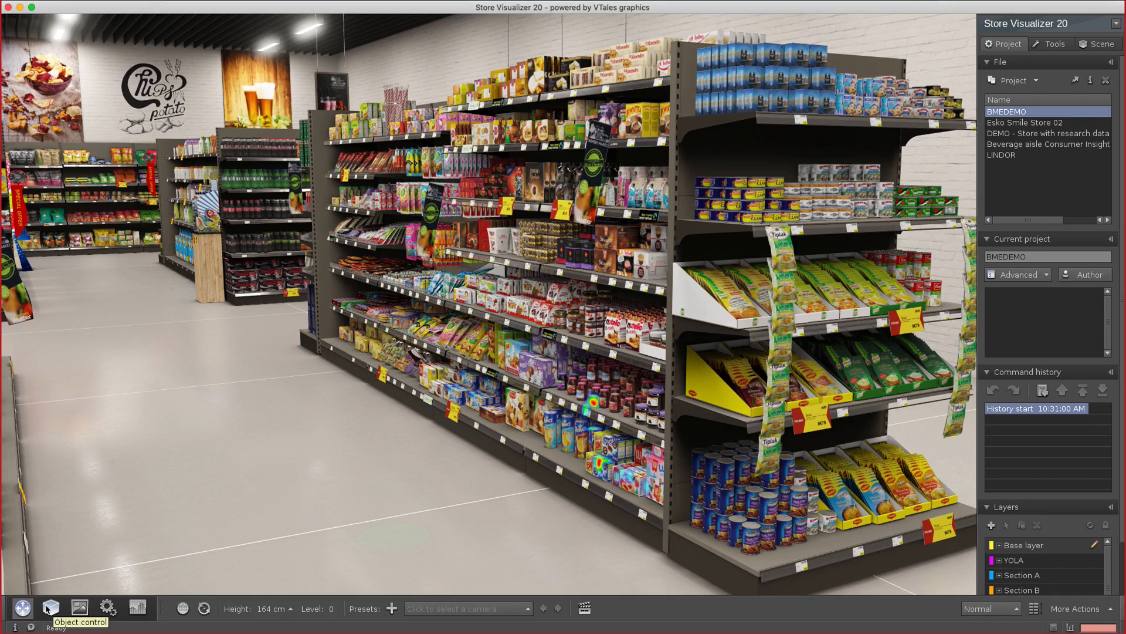
pyautogui.click(48, 608)
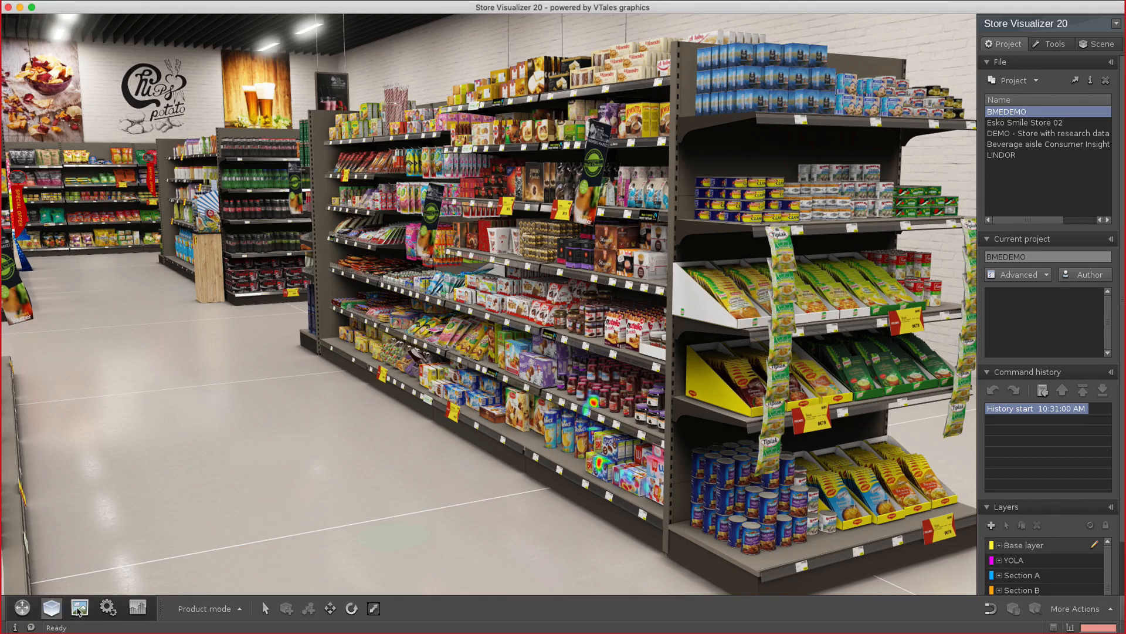
pyautogui.click(79, 609)
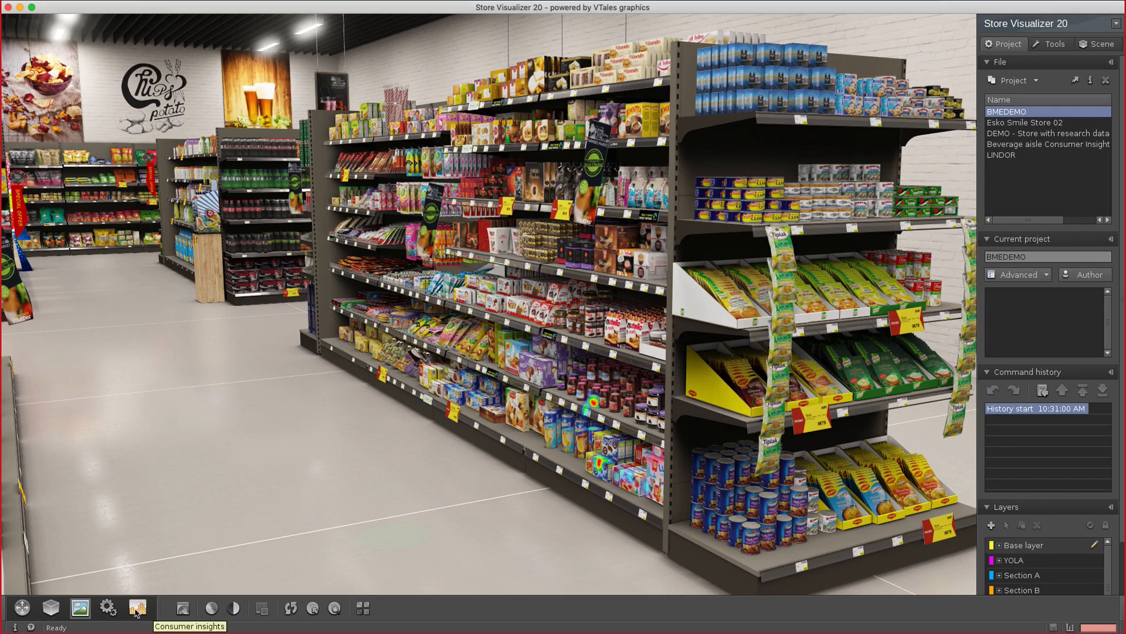
pyautogui.click(52, 608)
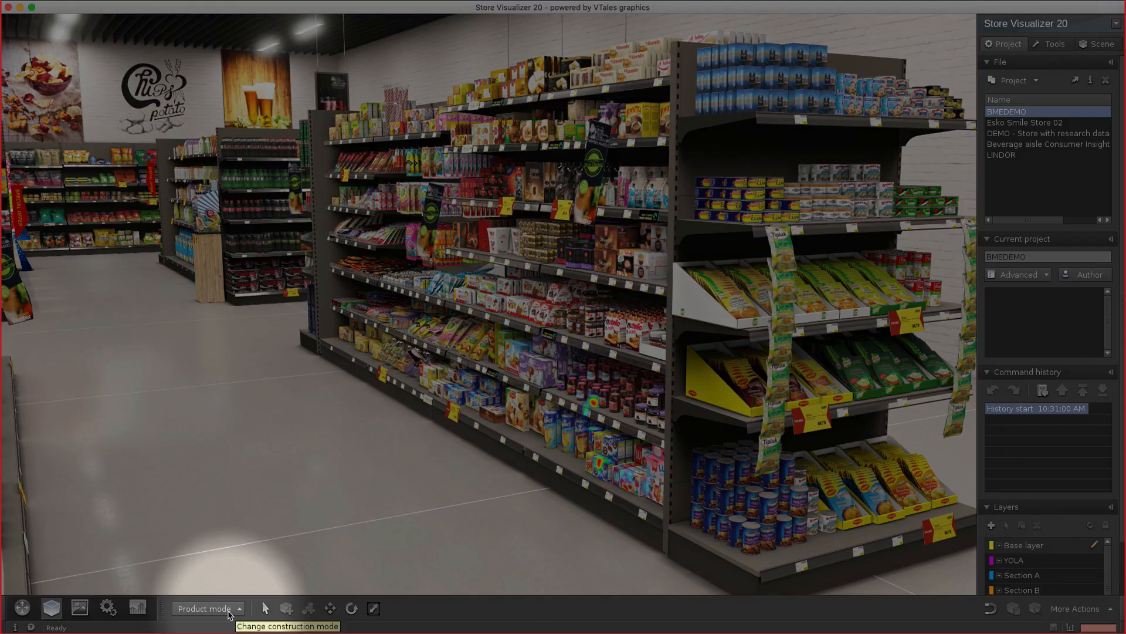
pyautogui.click(228, 611)
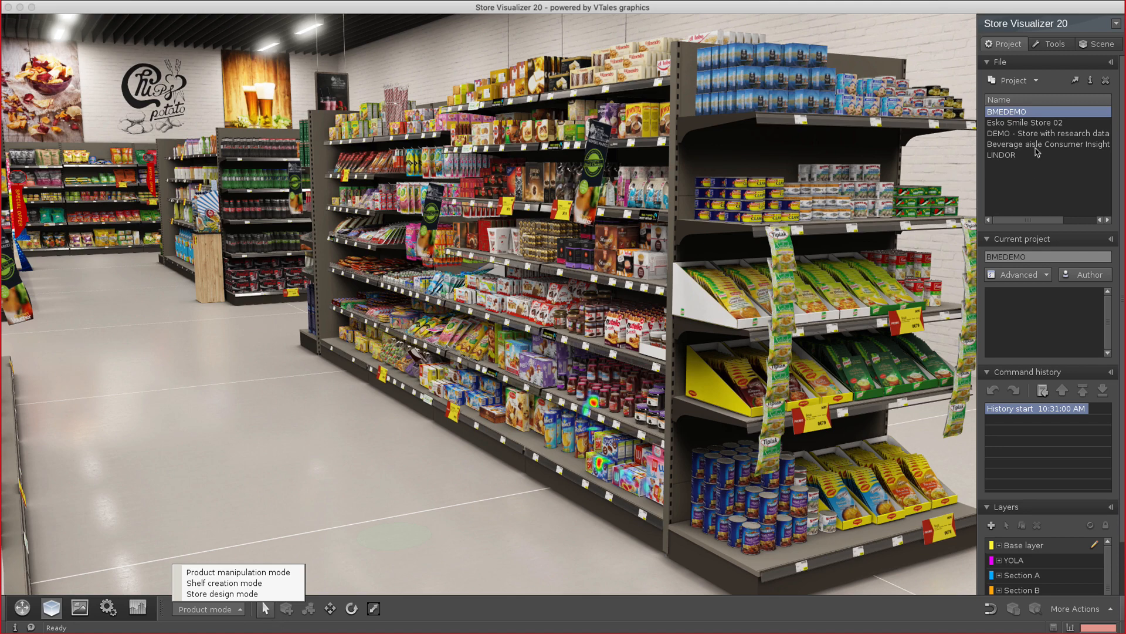
pyautogui.click(1039, 100)
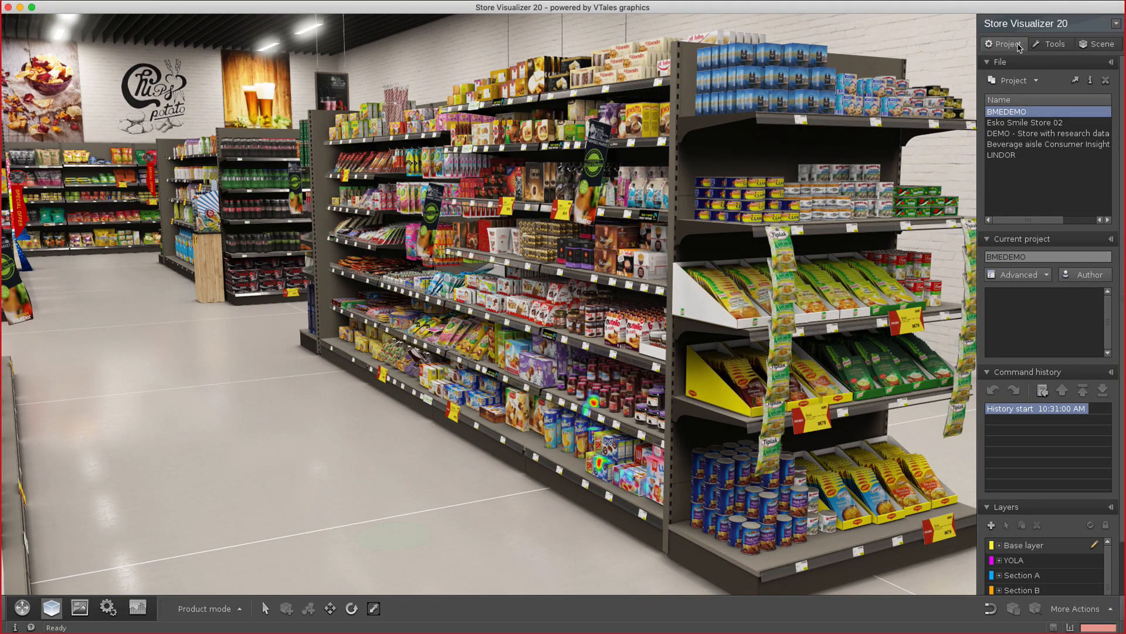
# Review the model libraries, model lighting and physics settings, scenegraph, material editor and model meta data, and return to the project overview
pyautogui.click(1048, 47)
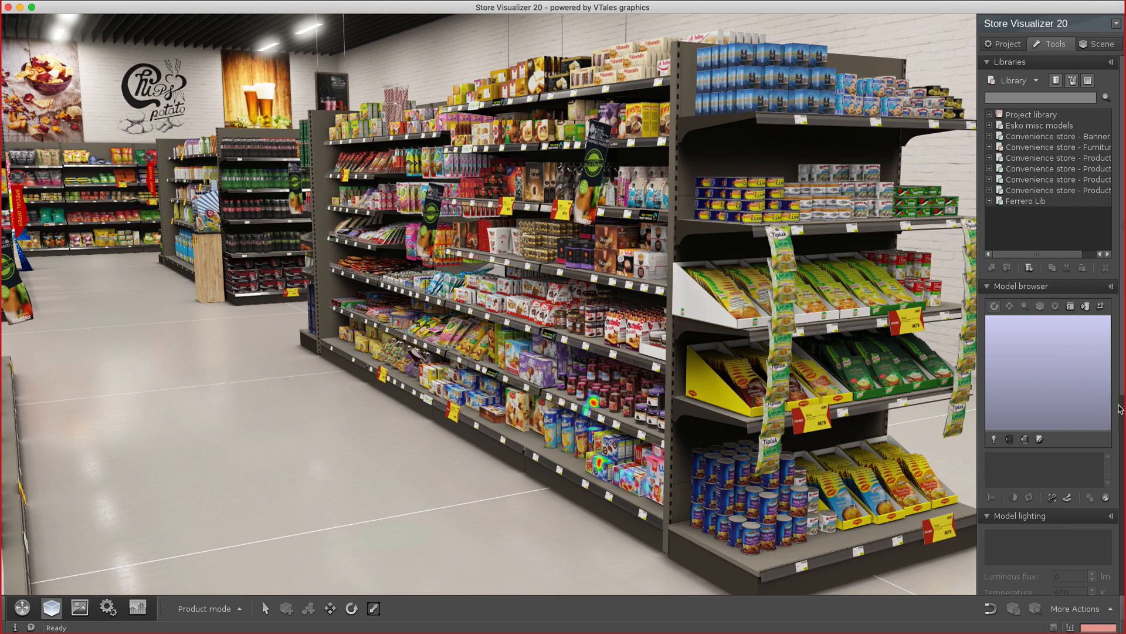
pyautogui.moveTo(1122, 387); pyautogui.dragTo(1114, 593)
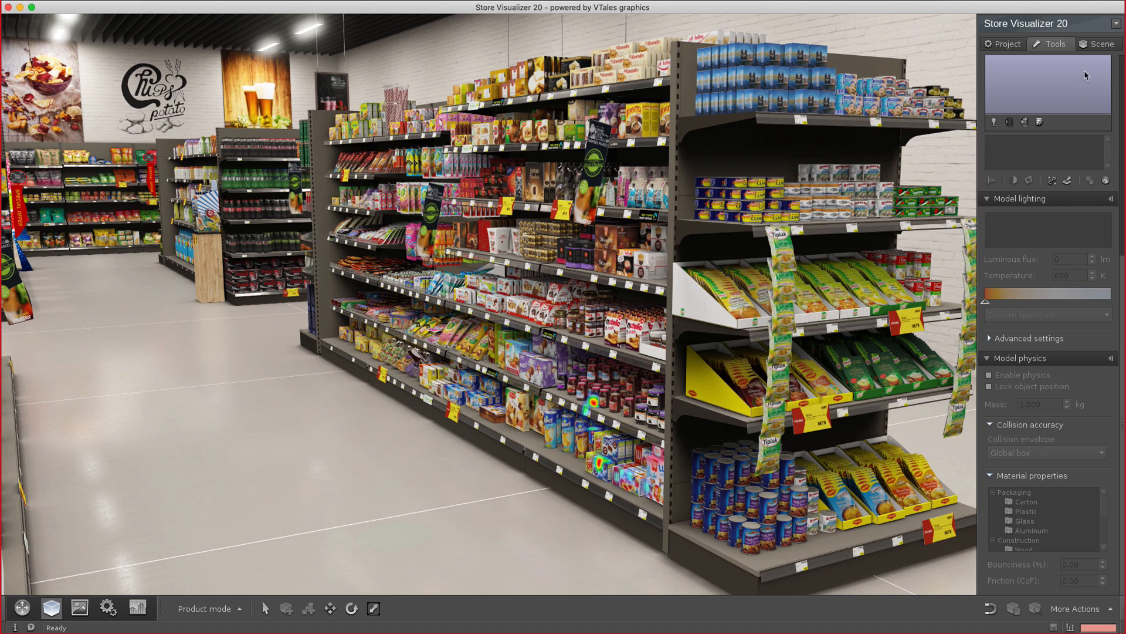
pyautogui.click(1099, 47)
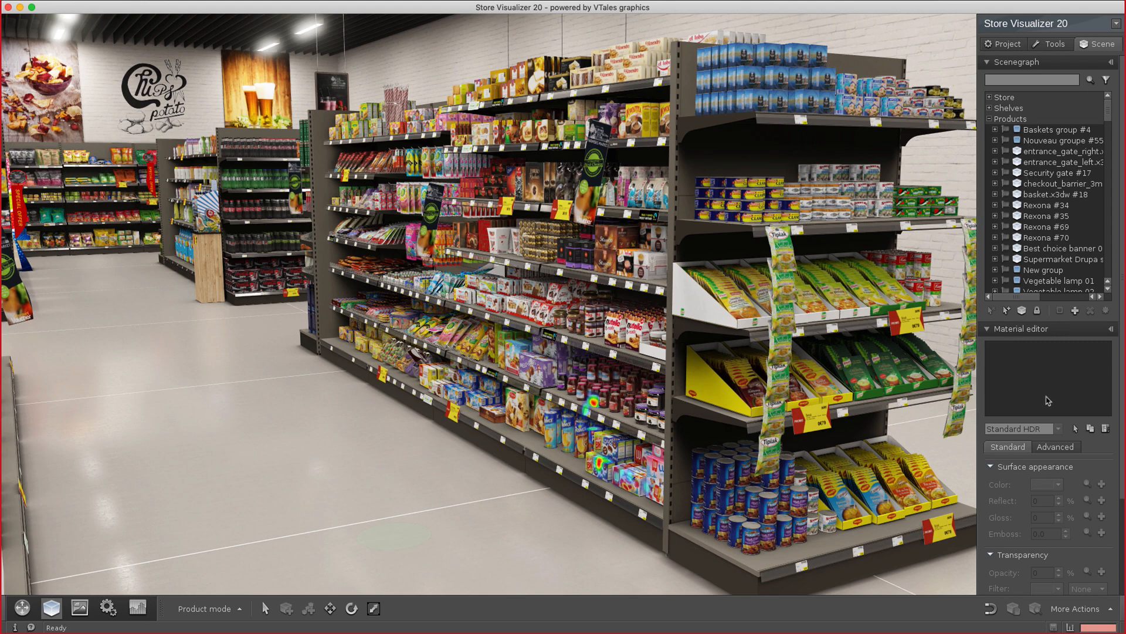
pyautogui.scroll(-3, 1115, 445)
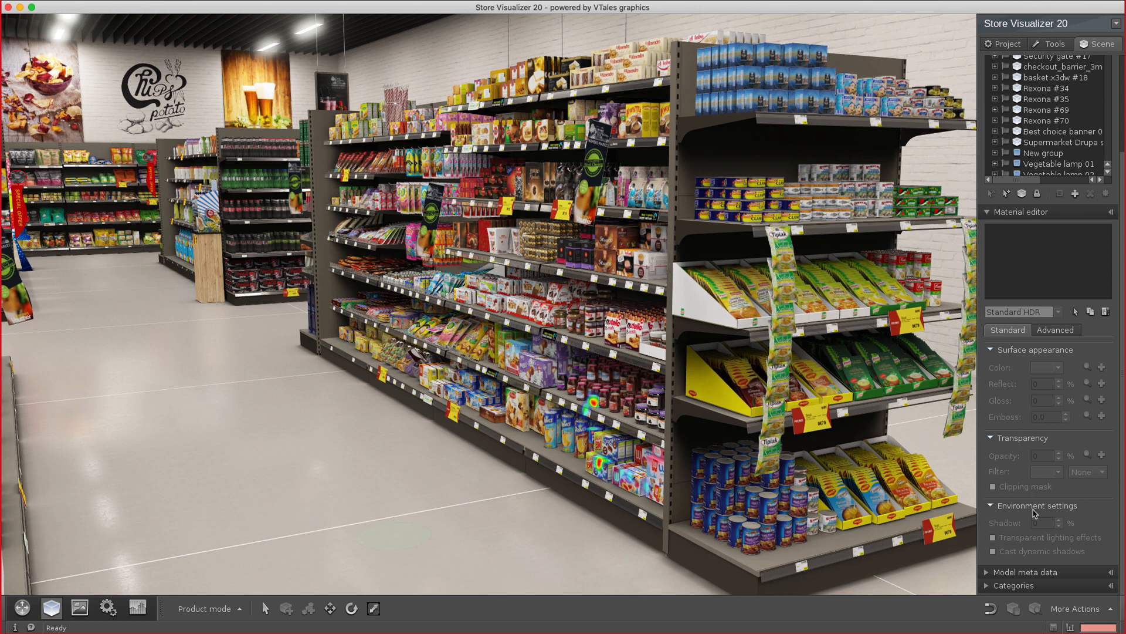
pyautogui.click(987, 573)
pyautogui.scroll(-3, 1009, 534)
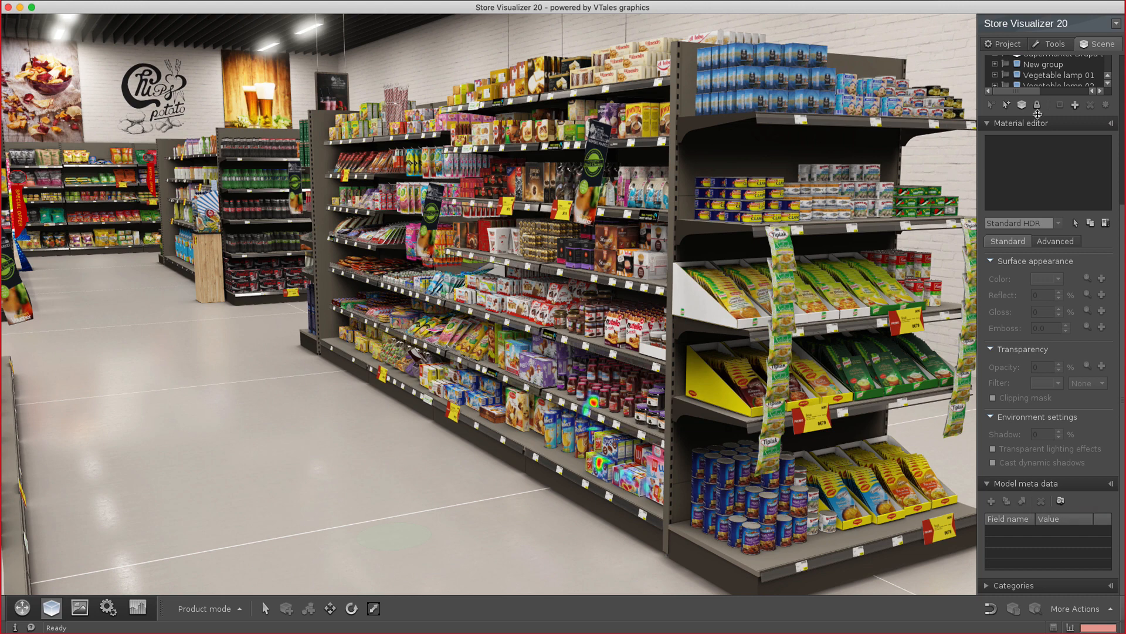
pyautogui.click(1014, 47)
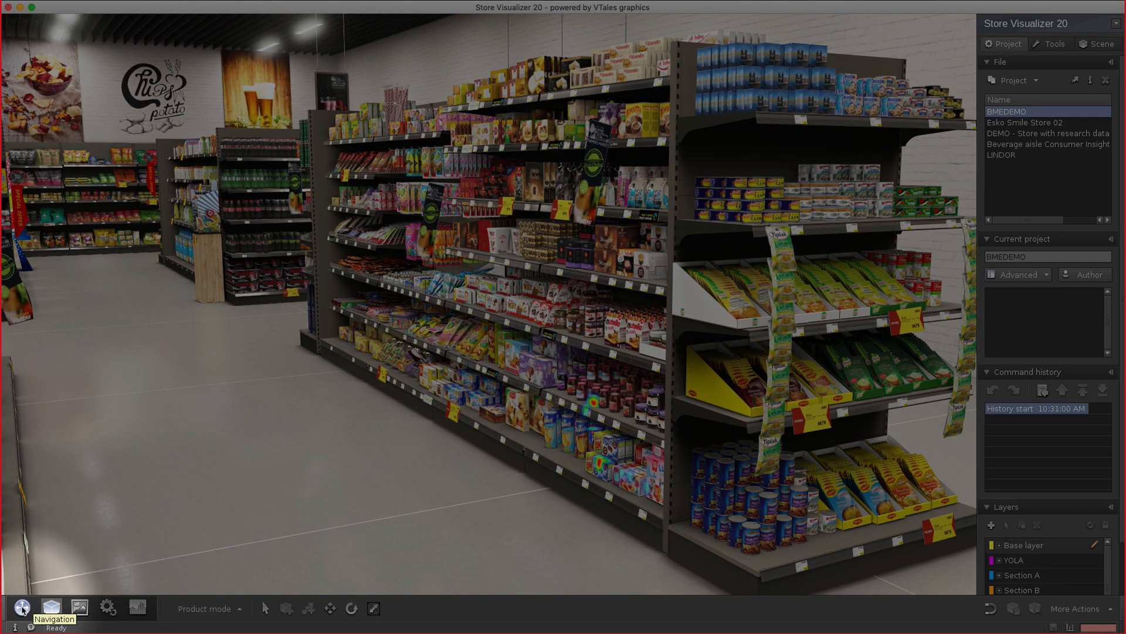
# Walk through the store in free look mode to the shelf end with toy boxes and leave free look
pyautogui.click(22, 608)
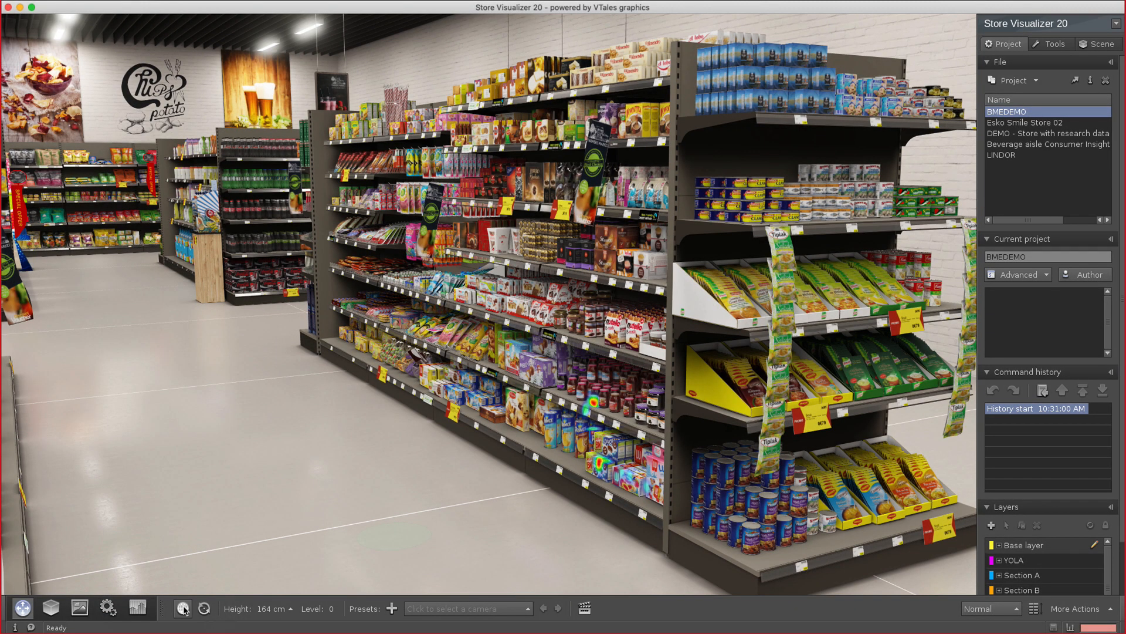
pyautogui.click(183, 608)
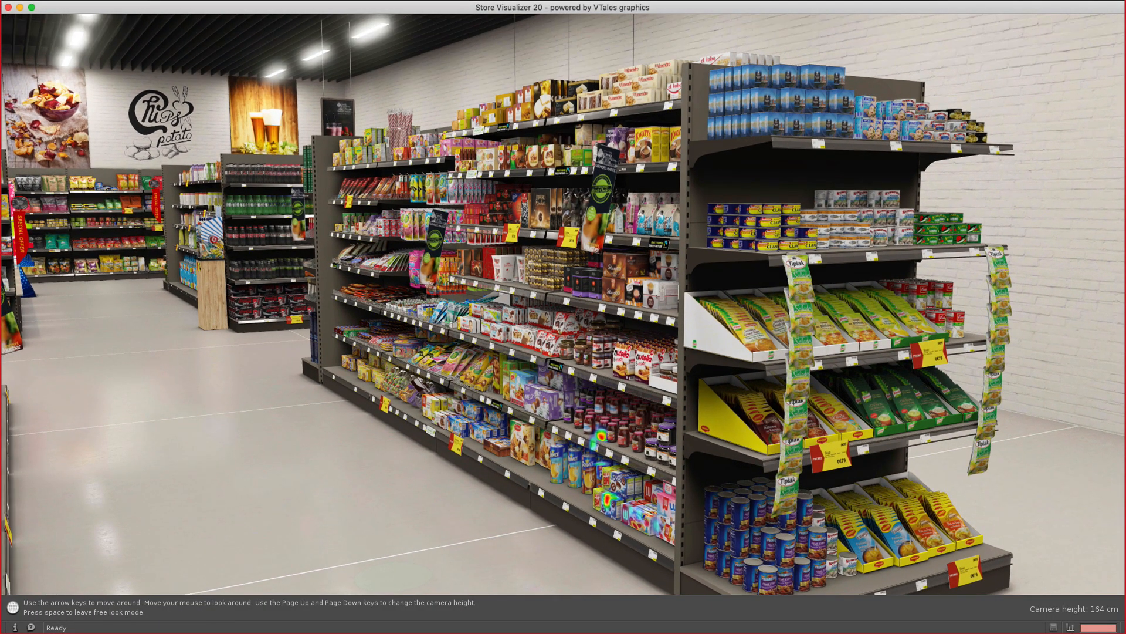
pyautogui.press('Up')
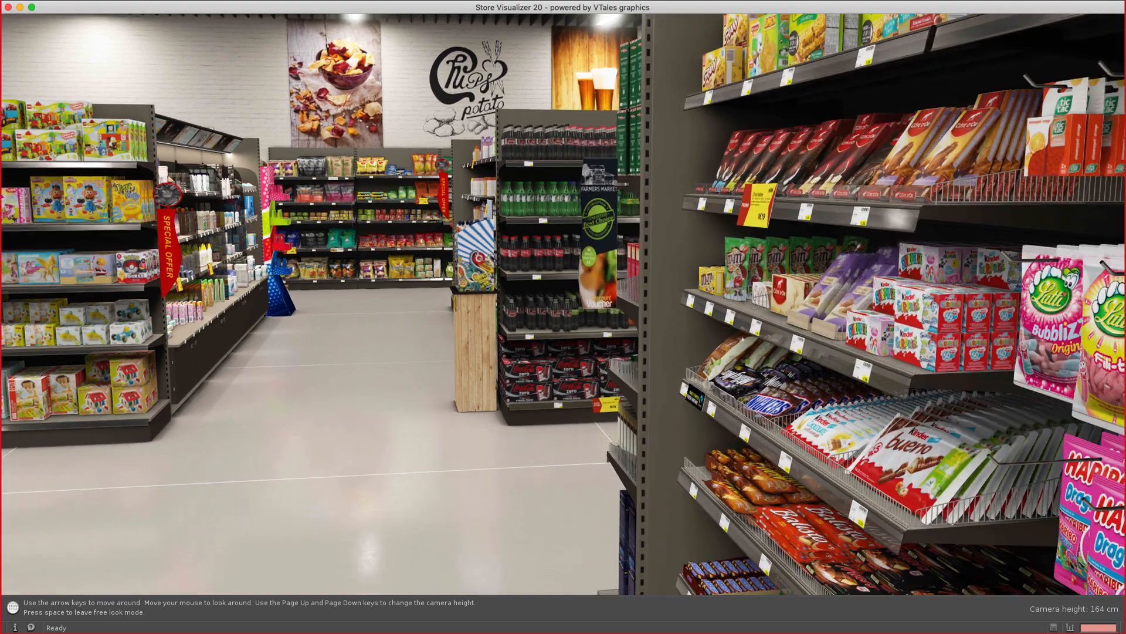
pyautogui.press('Up')
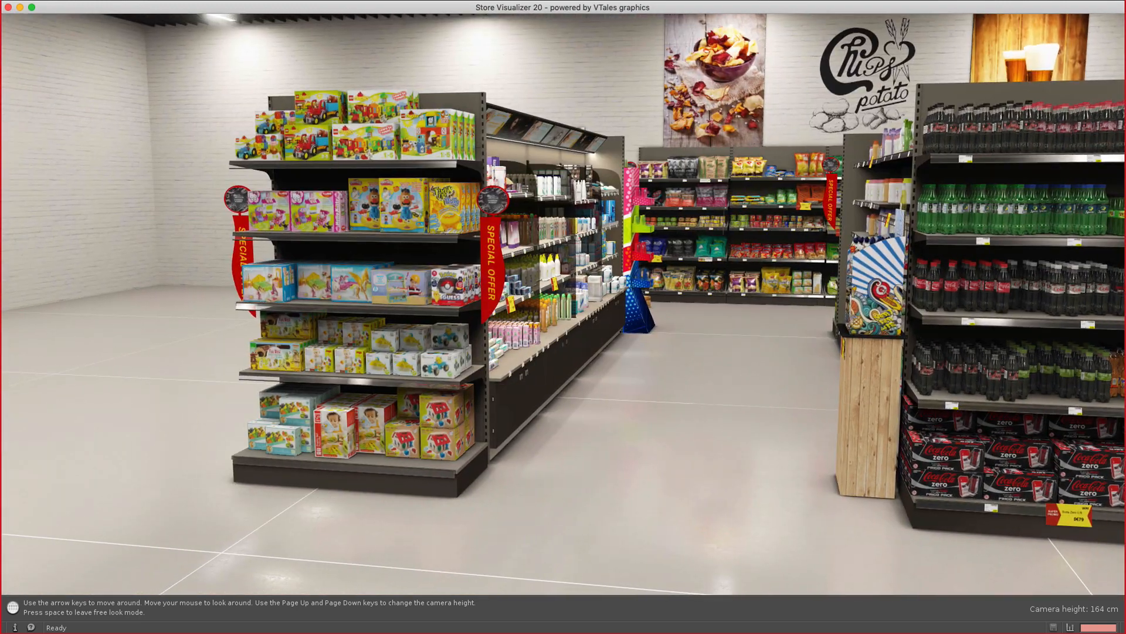
pyautogui.press('Down')
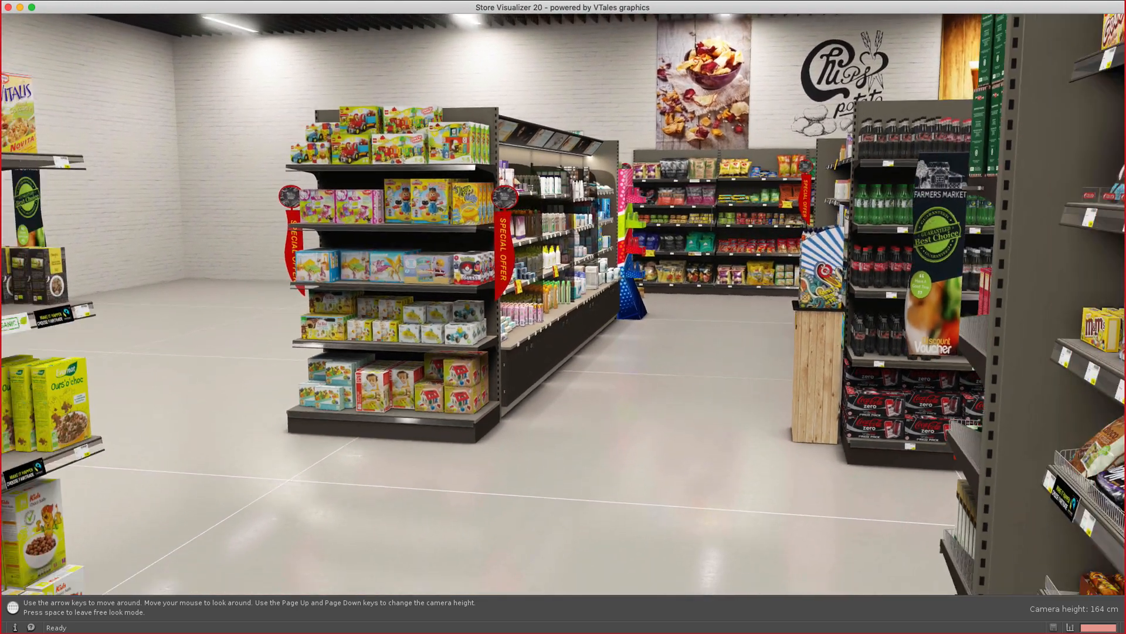
pyautogui.press('Up')
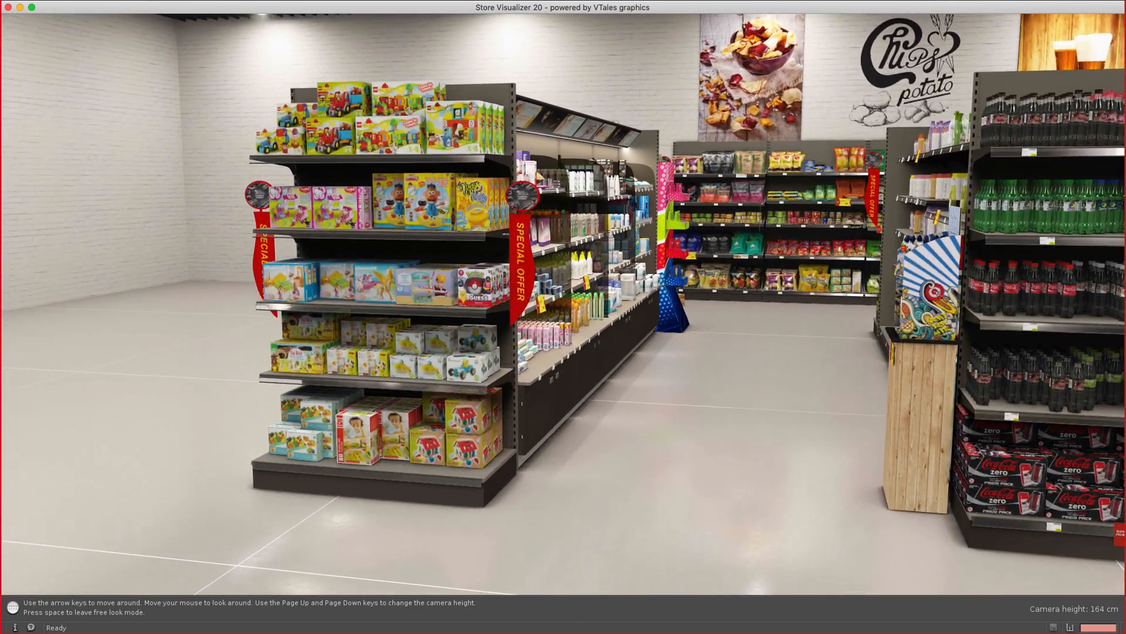
pyautogui.press('Up')
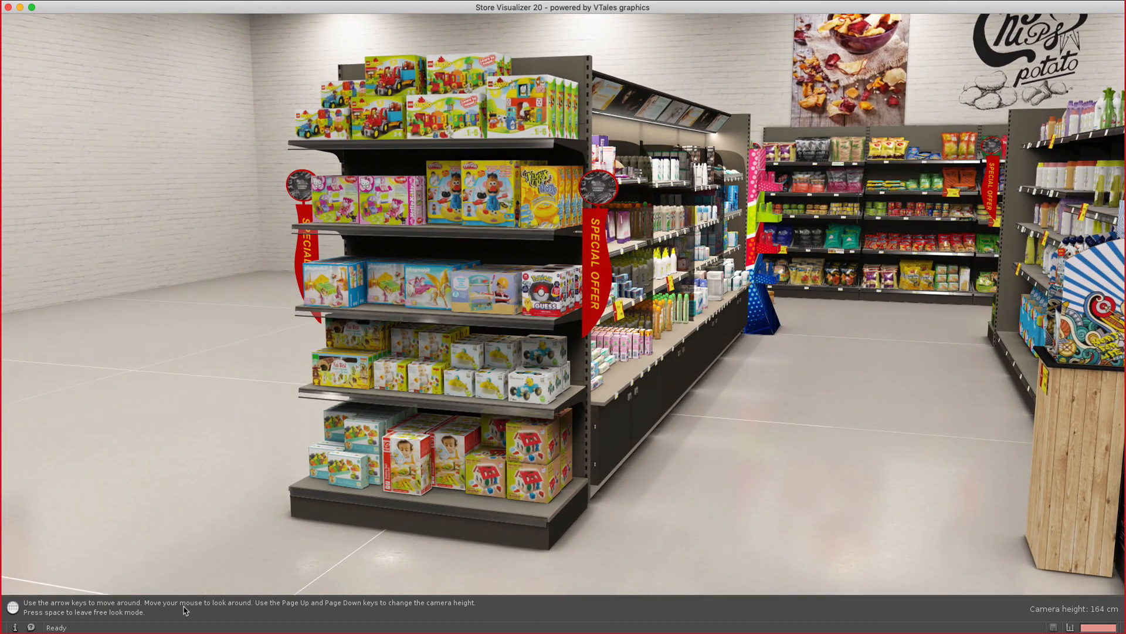
pyautogui.press('space')
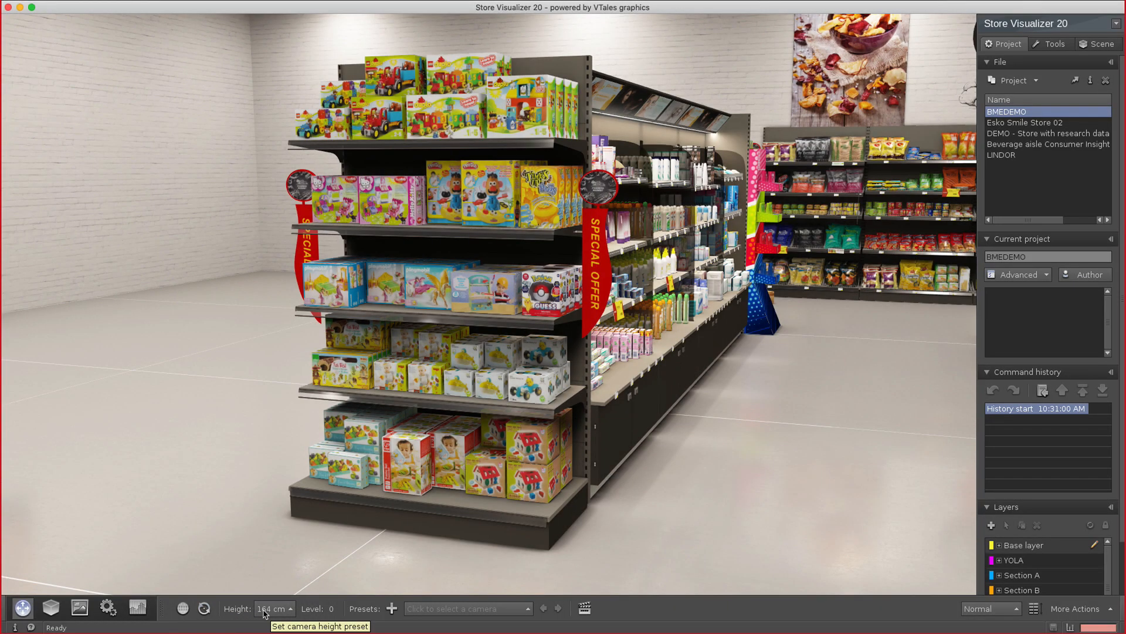
# Set the camera height to Child 12 years (138.00 cm) and orbit the view around the Playmobil boxes on the shelf end
pyautogui.click(264, 610)
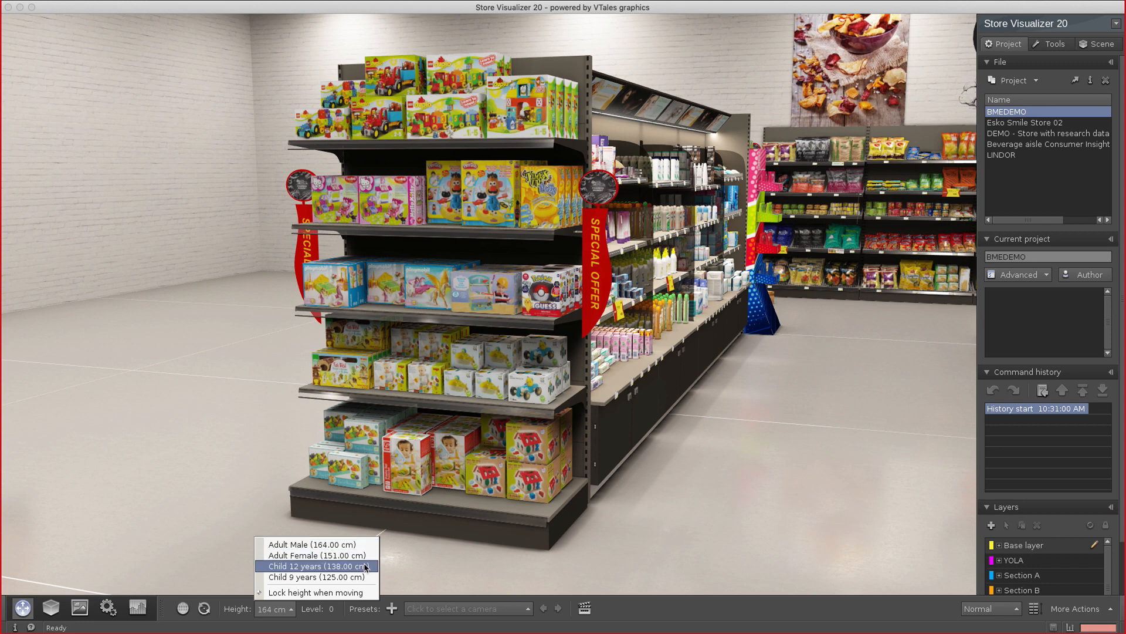
pyautogui.click(317, 566)
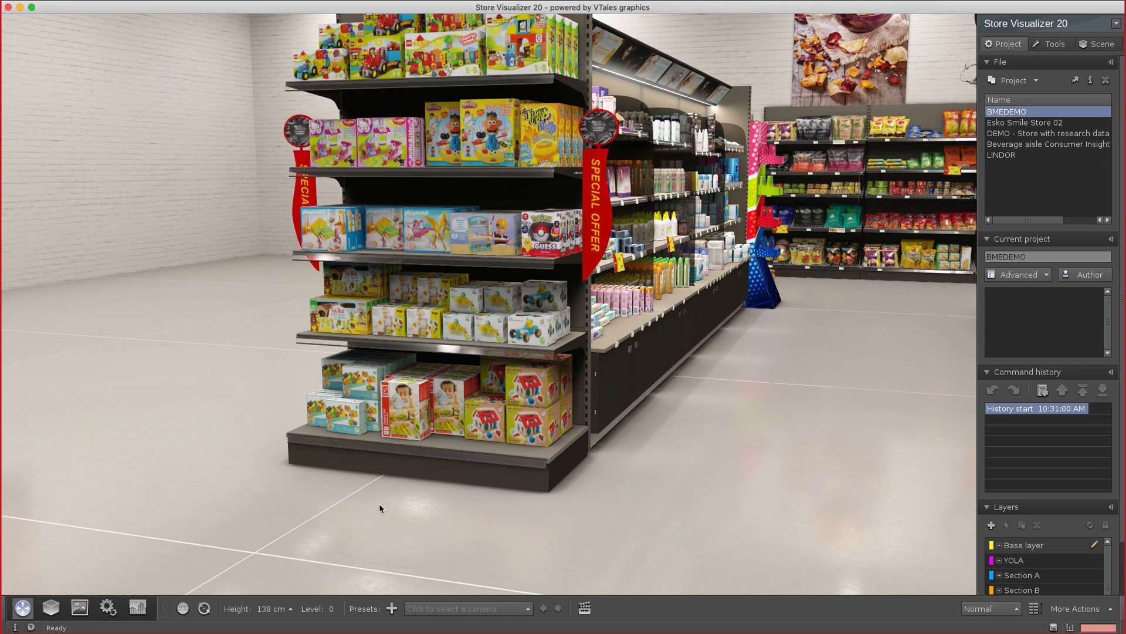
pyautogui.click(204, 608)
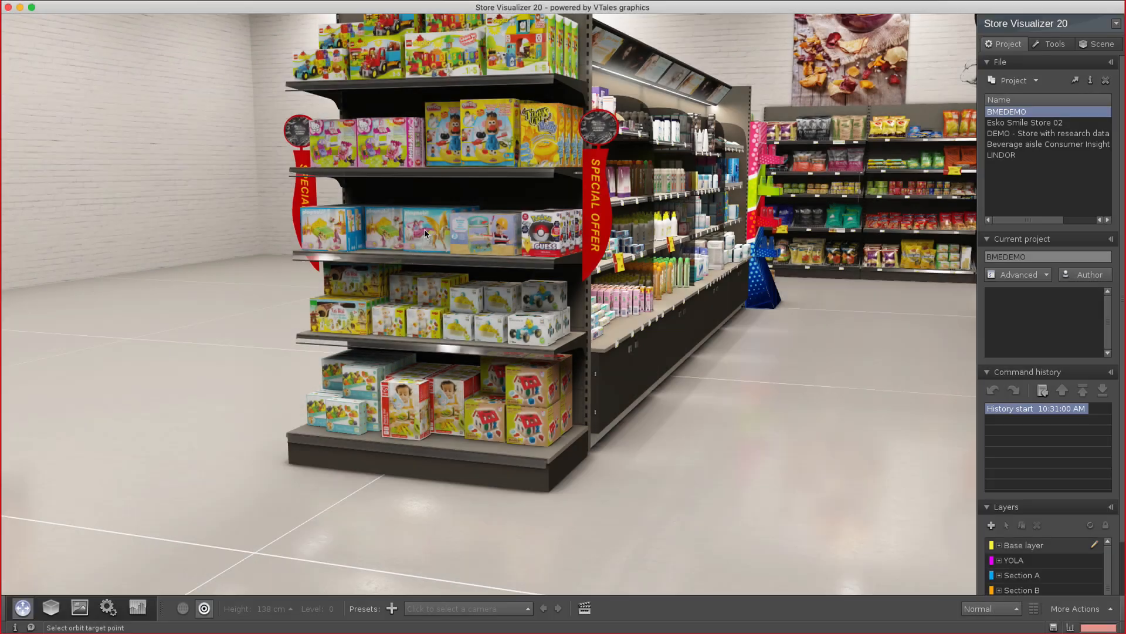
pyautogui.click(427, 242)
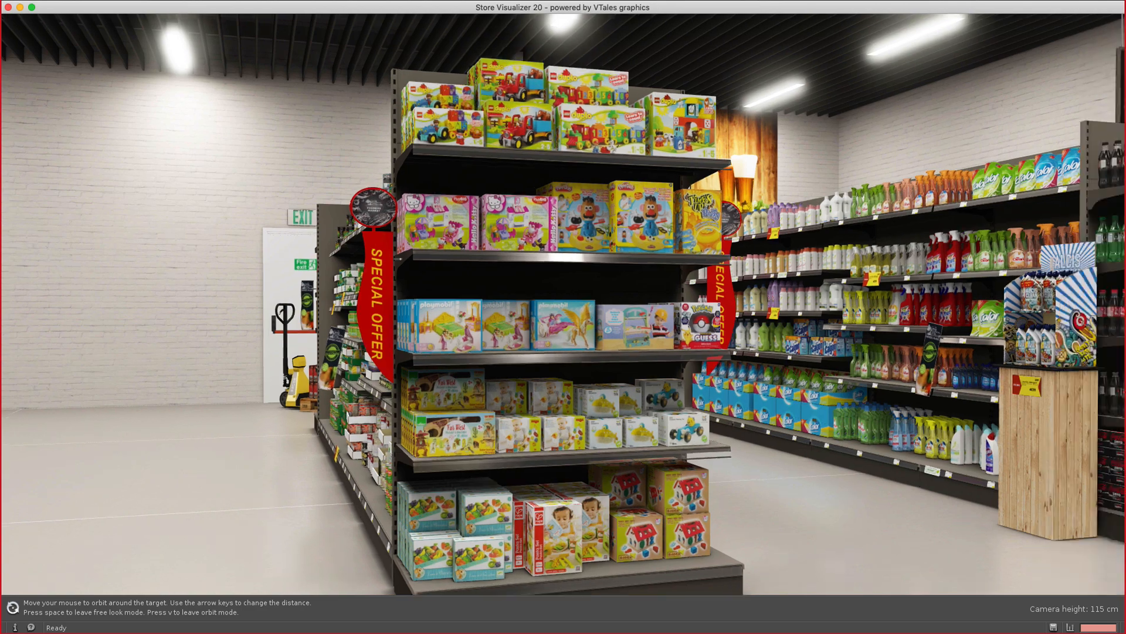
pyautogui.press('Up')
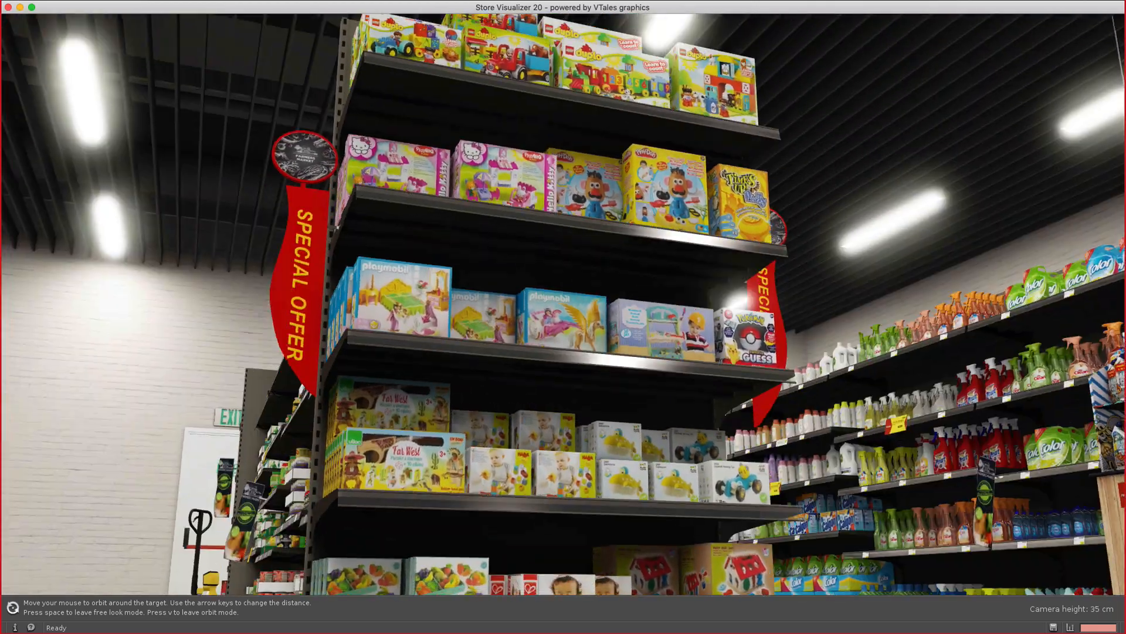
pyautogui.press('v')
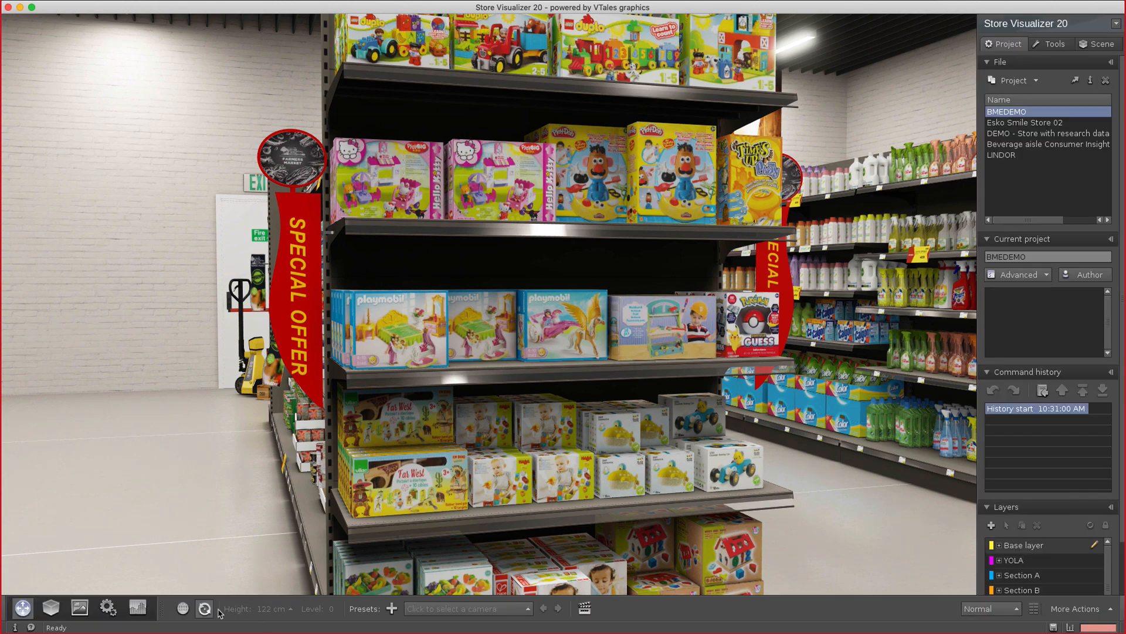
pyautogui.click(203, 609)
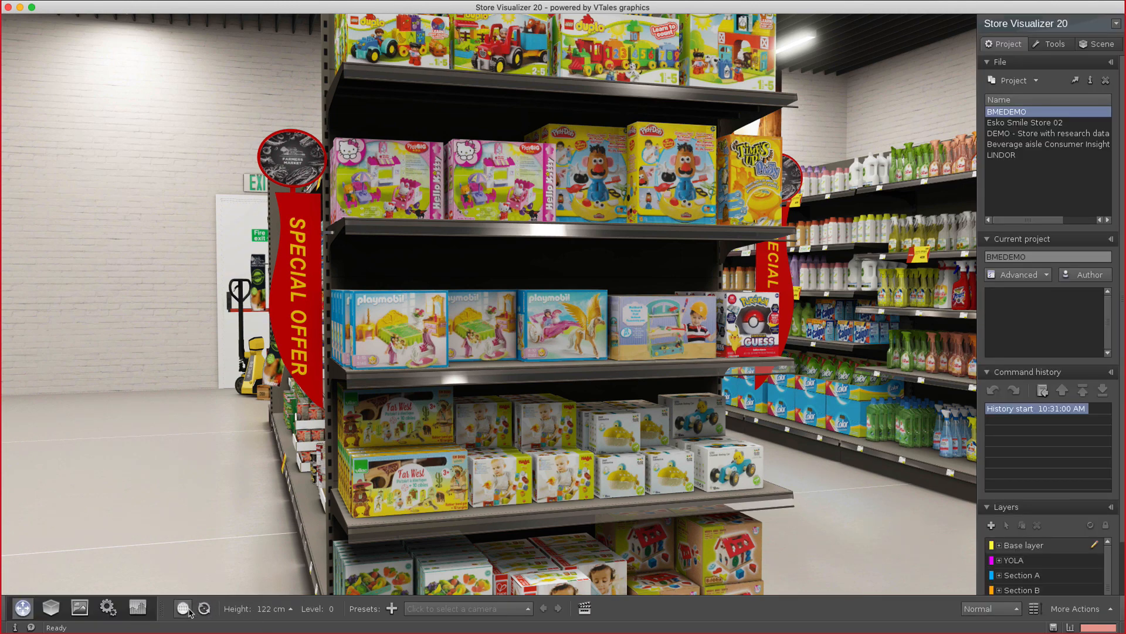
# Walk up close to the toy shelf in free look mode, back away from it and leave free look
pyautogui.press('Up')
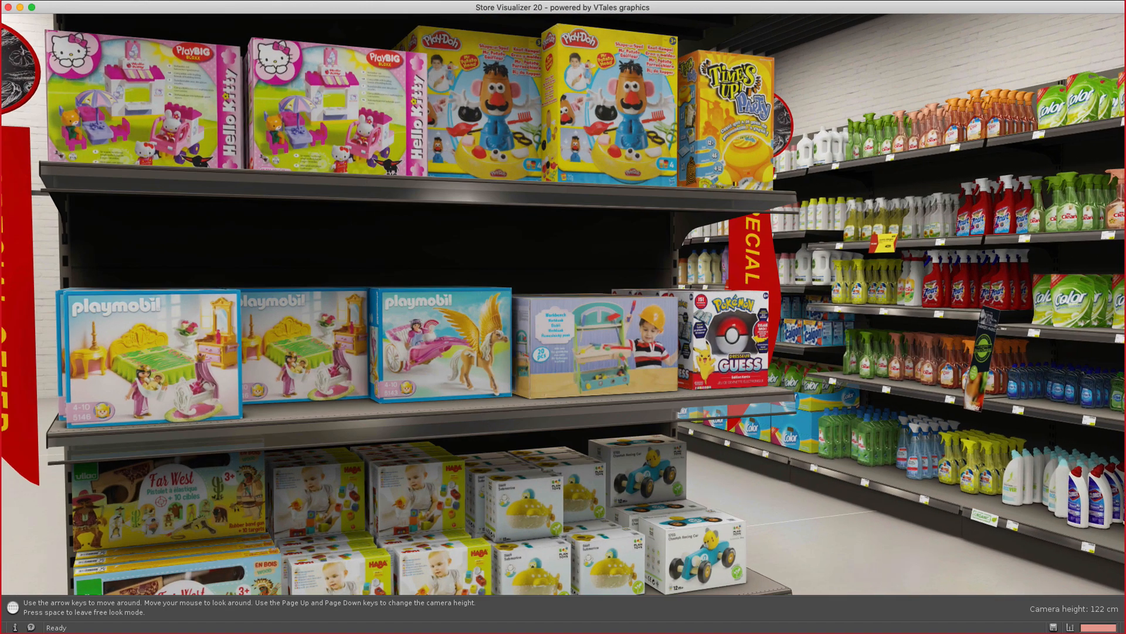
pyautogui.press('Down')
pyautogui.press('Down')
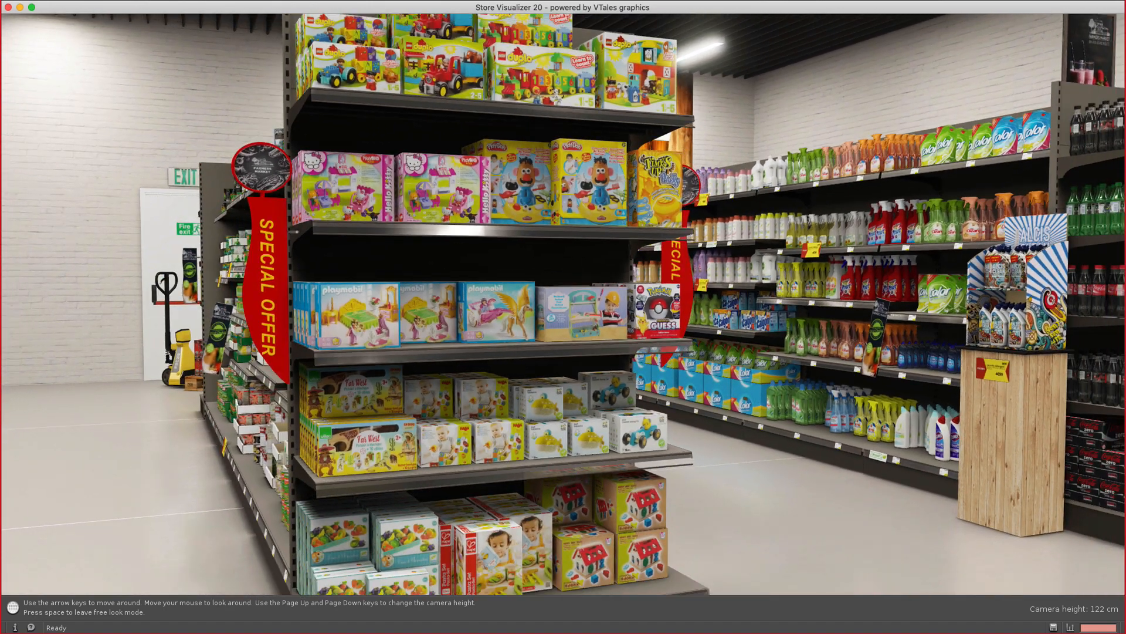
pyautogui.press('space')
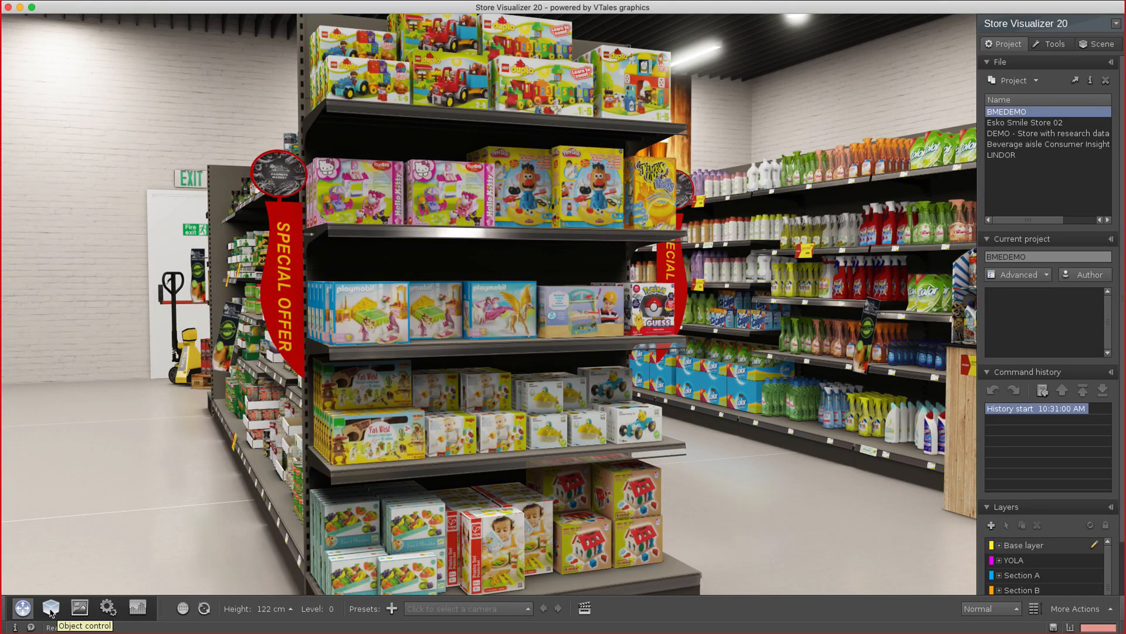
# Switch to object control, select the Playmobil box with the winged horse and carriage, and open it in the product viewer
pyautogui.click(51, 607)
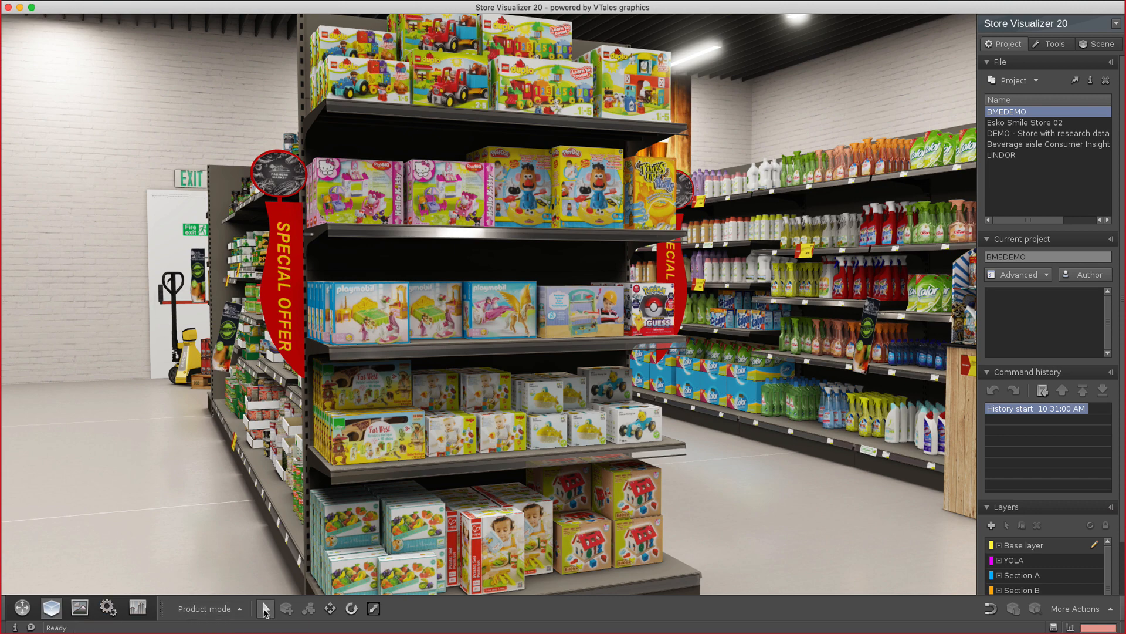
pyautogui.click(264, 611)
pyautogui.click(512, 326)
pyautogui.doubleClick(508, 316)
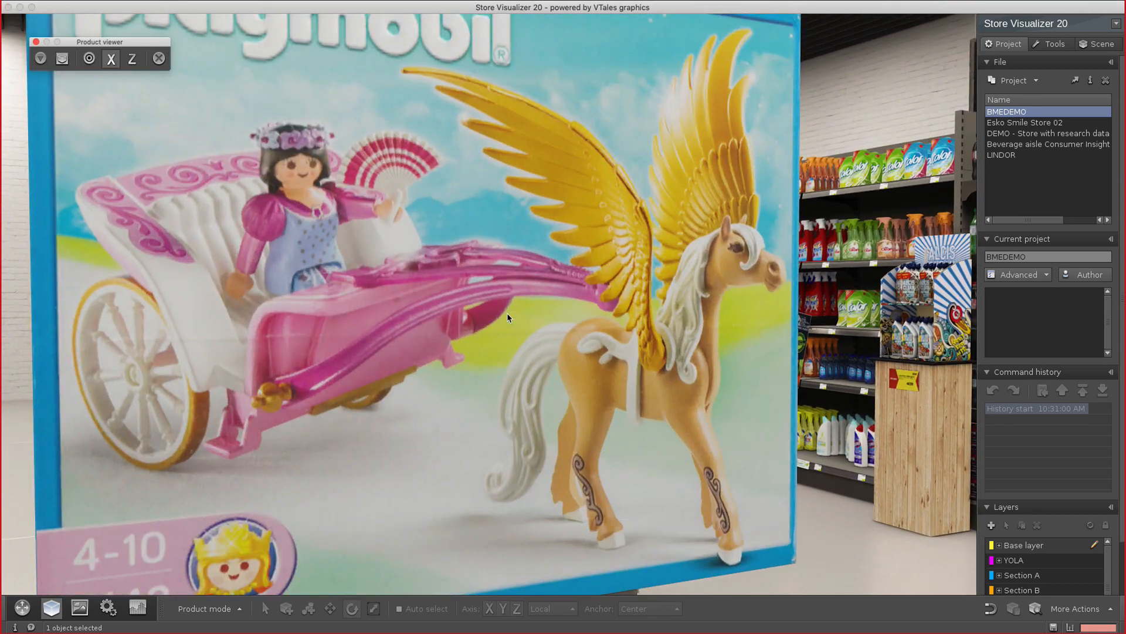
pyautogui.rightClick(508, 317)
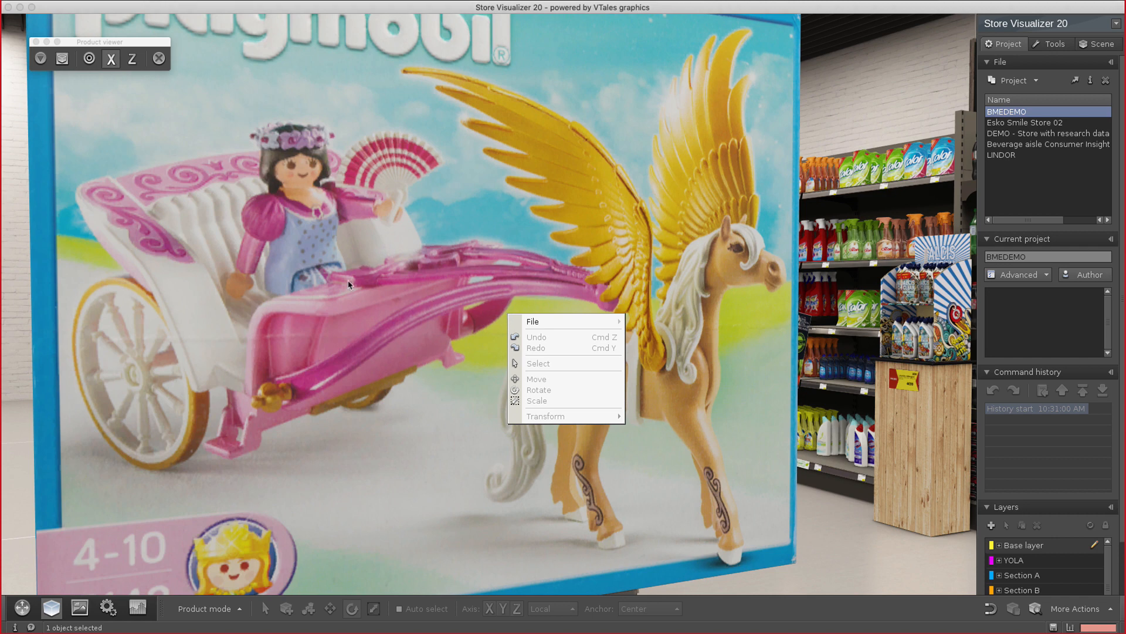
# Back the camera away from the enlarged Playmobil box in free look mode until it is fully in view, and leave free look
pyautogui.click(24, 609)
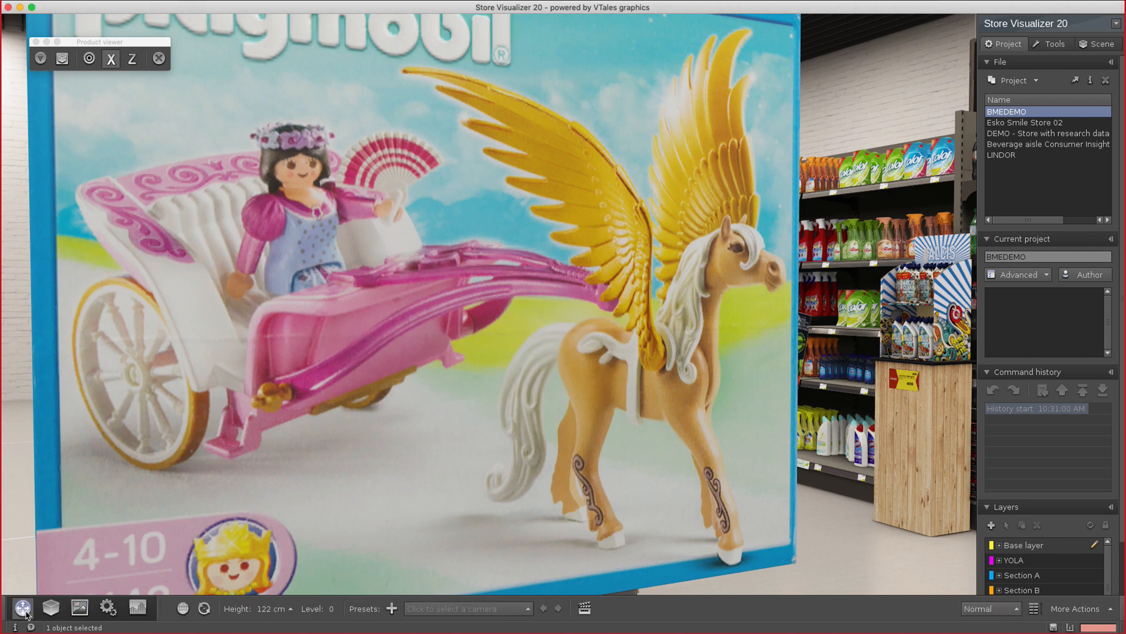
pyautogui.click(183, 608)
pyautogui.press('Down')
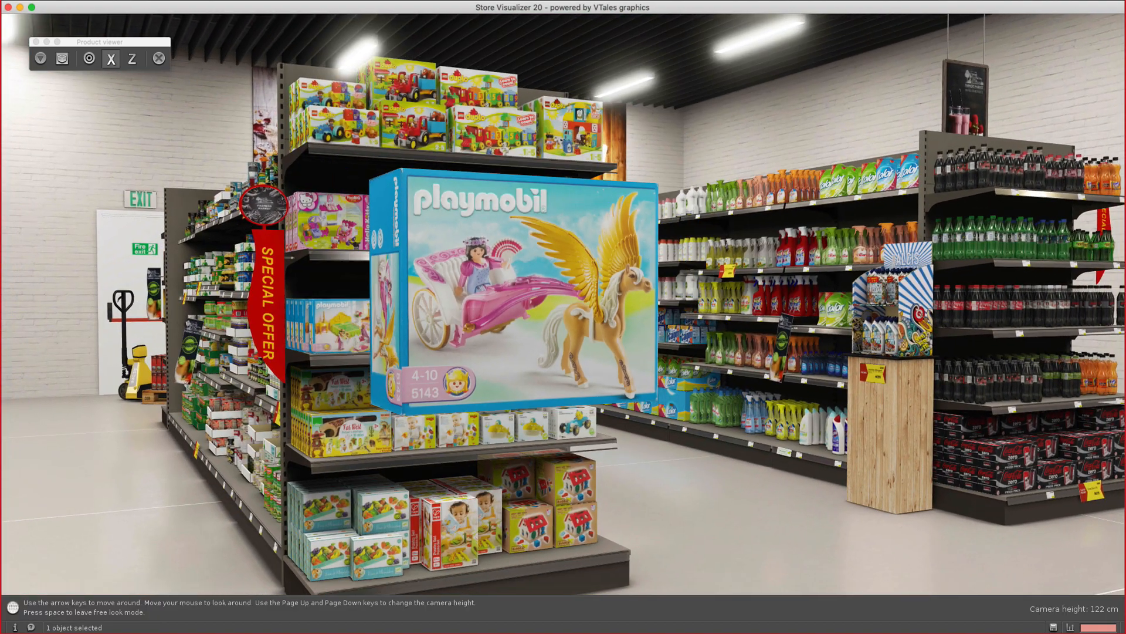
pyautogui.press('space')
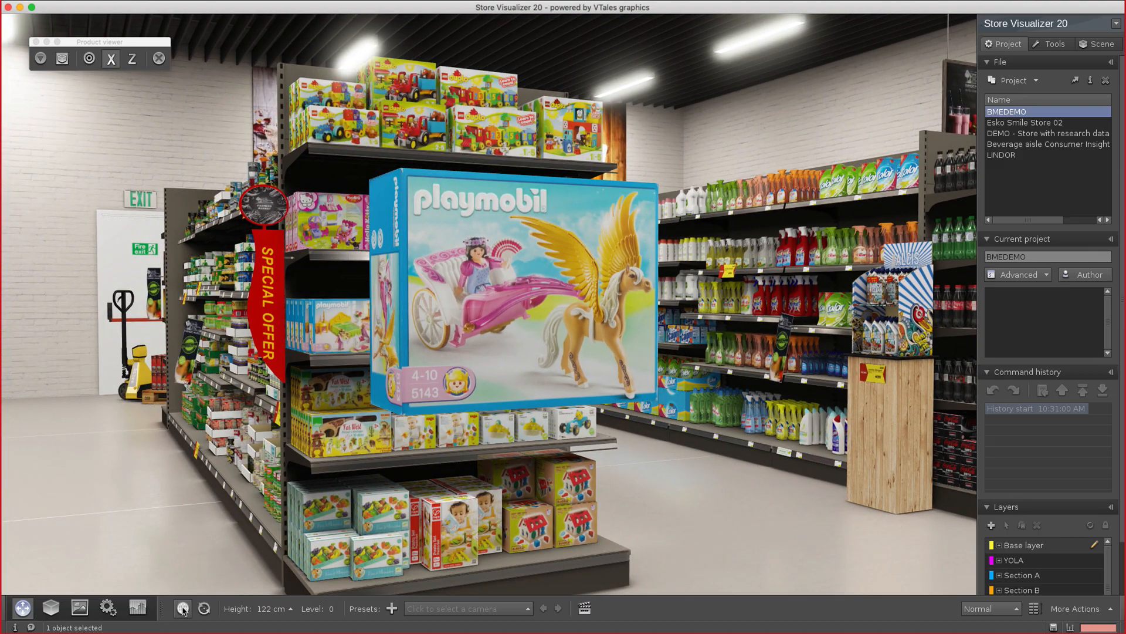
# Return to object control, rotate the enlarged Playmobil box to inspect its underside, and close the product viewer
pyautogui.click(52, 607)
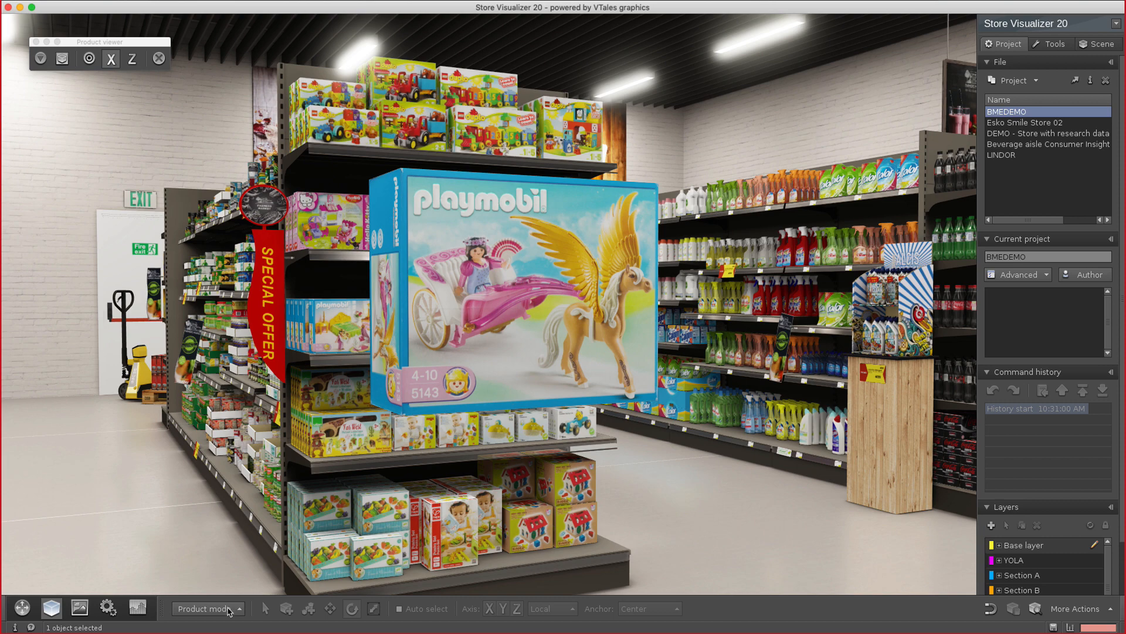
pyautogui.moveTo(568, 288); pyautogui.dragTo(554, 267)
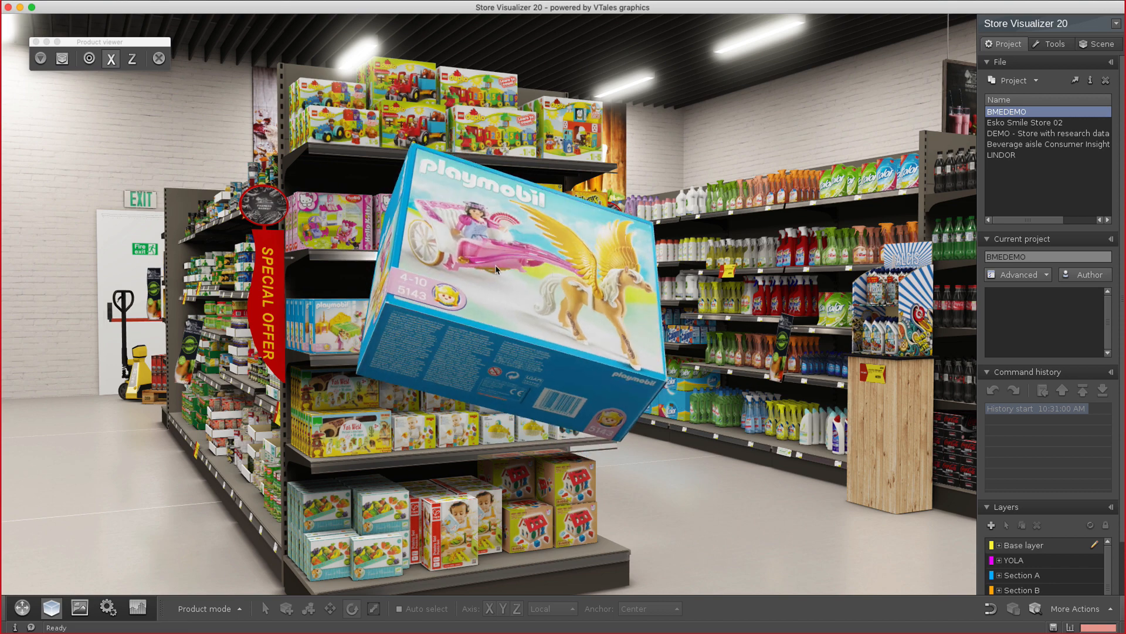
pyautogui.click(496, 270)
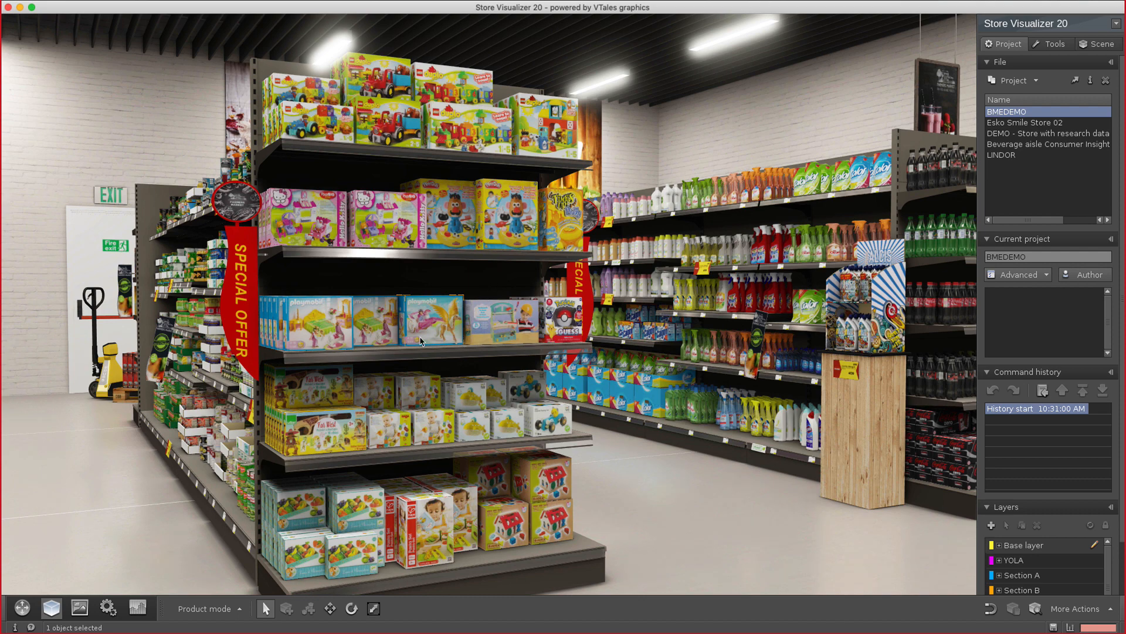
# Send the winged-horse Playmobil box's model from the shelf to the library and bring up its library entry
pyautogui.rightClick(430, 326)
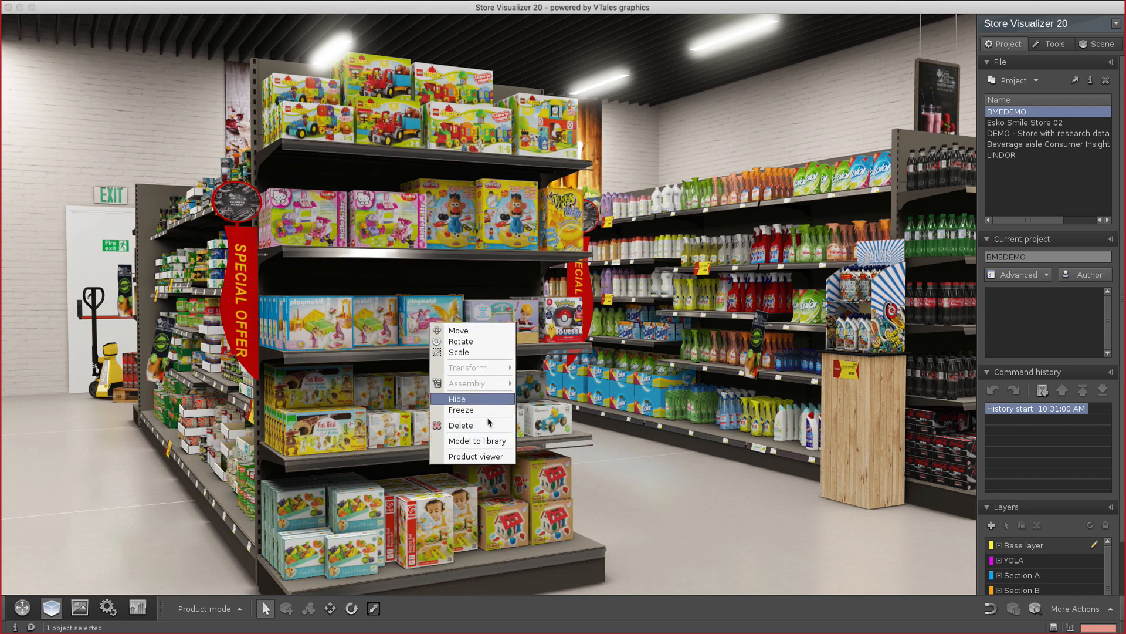
pyautogui.click(468, 441)
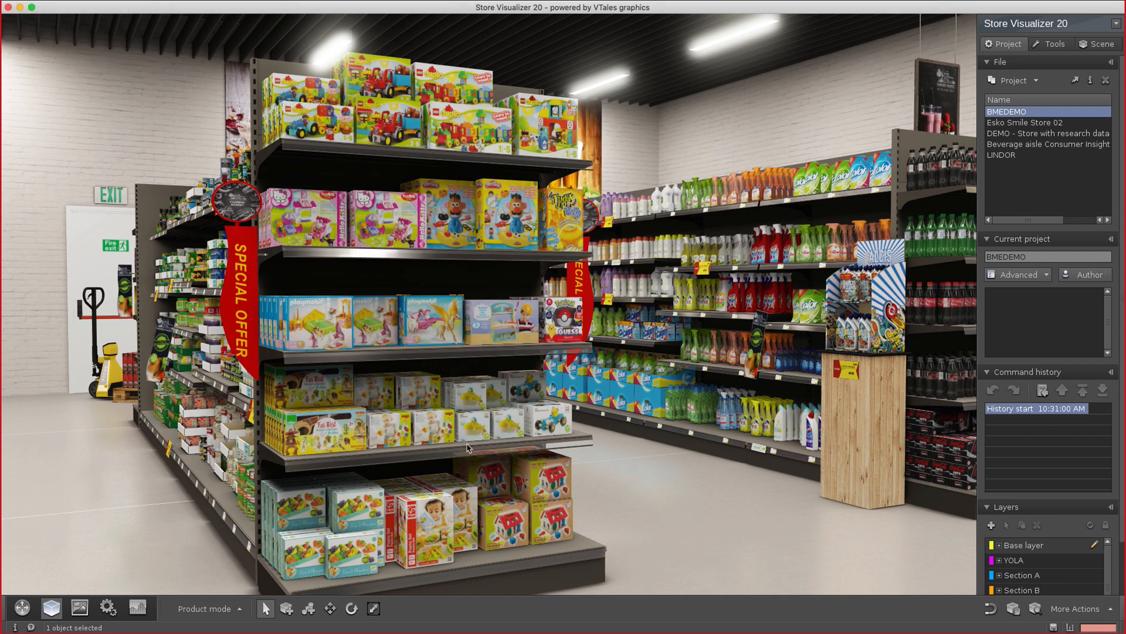
pyautogui.click(1100, 47)
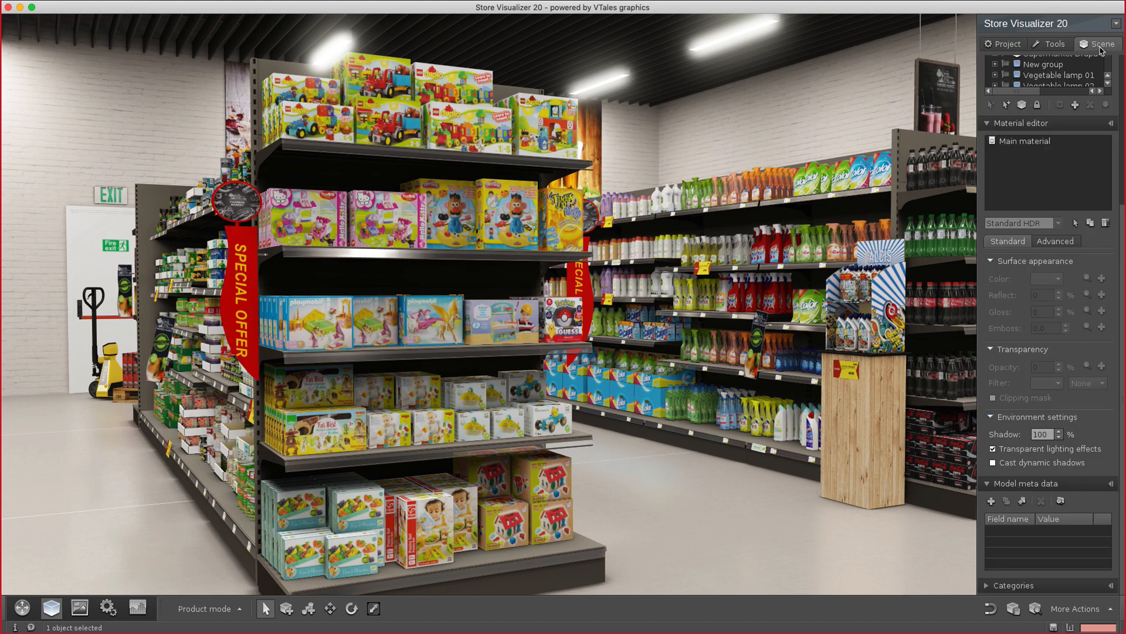
pyautogui.click(1063, 46)
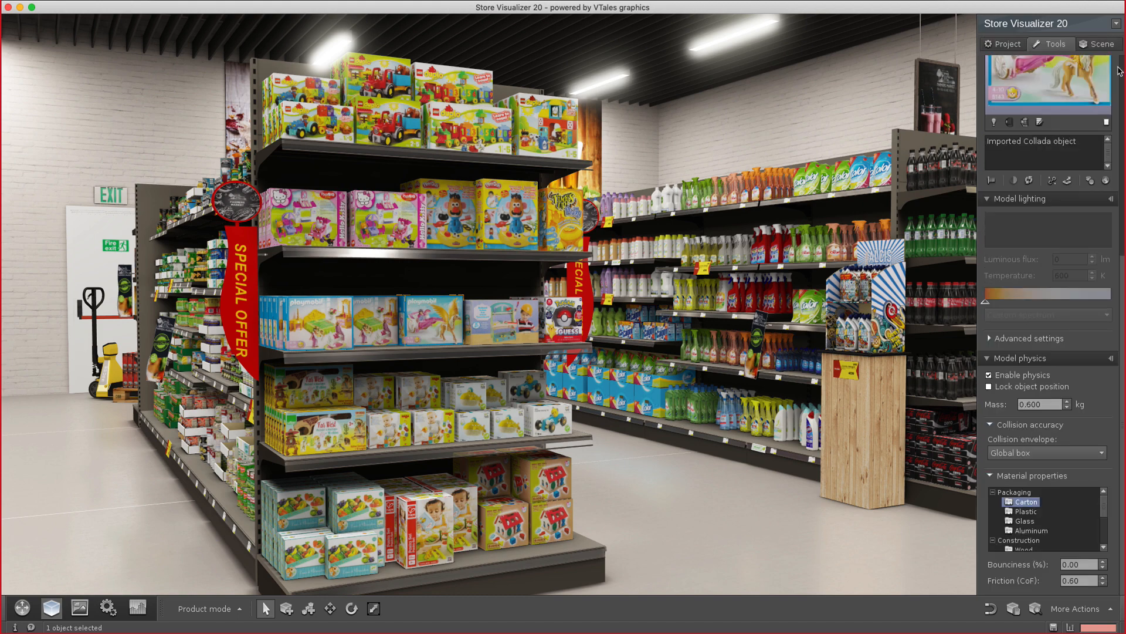
pyautogui.click(1123, 67)
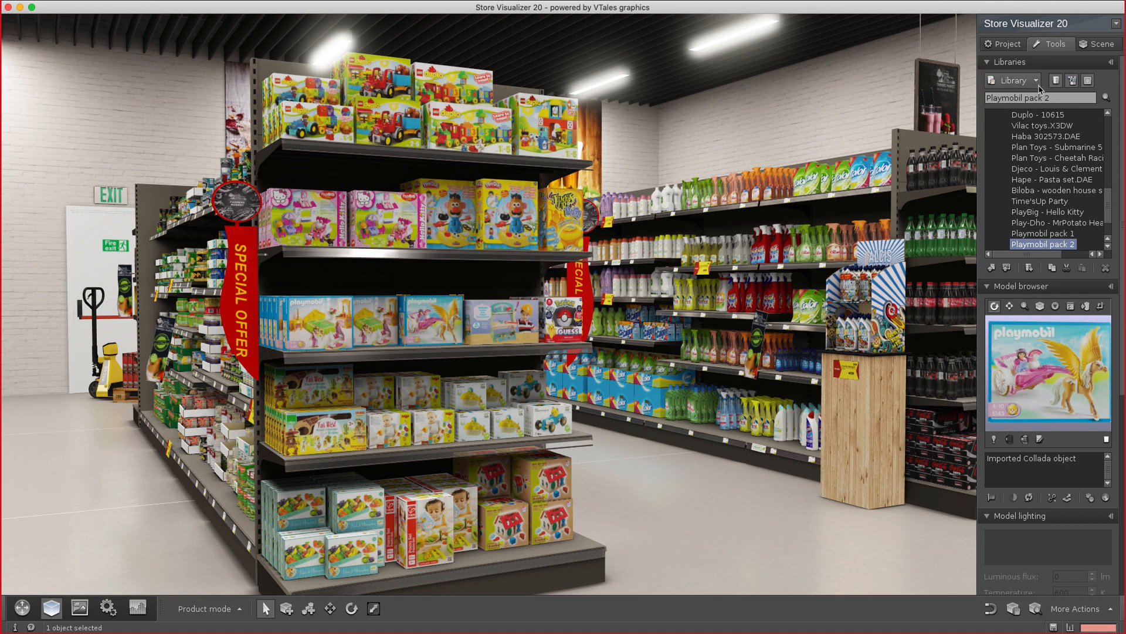
# Browse the library list up to the Toys folder and look through the library file commands
pyautogui.moveTo(1109, 202); pyautogui.dragTo(1107, 165)
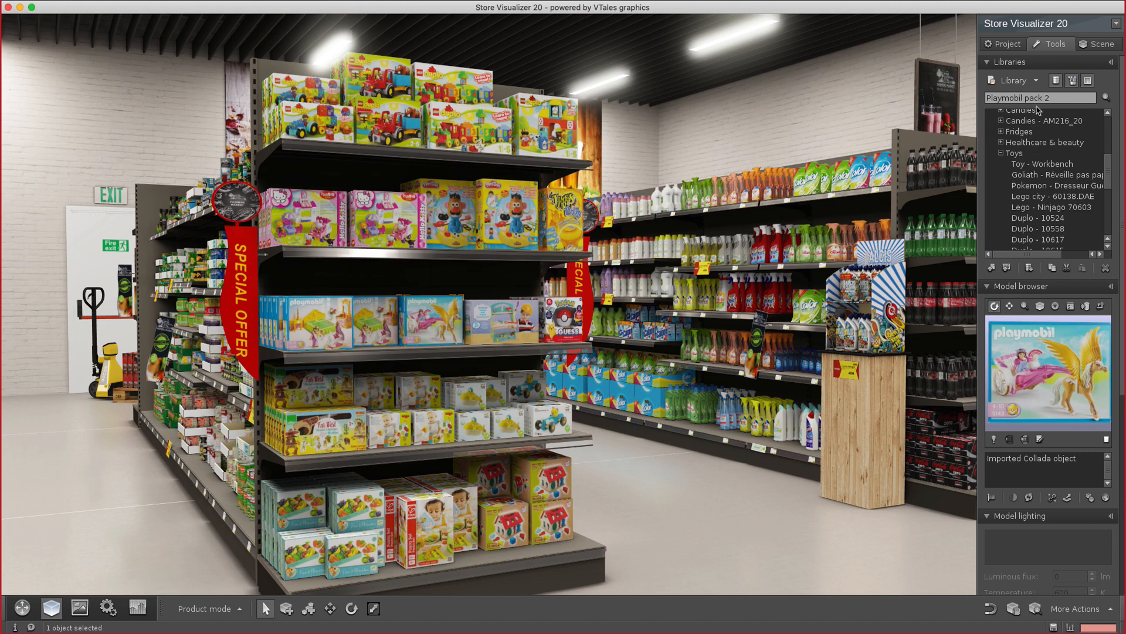
pyautogui.click(1036, 86)
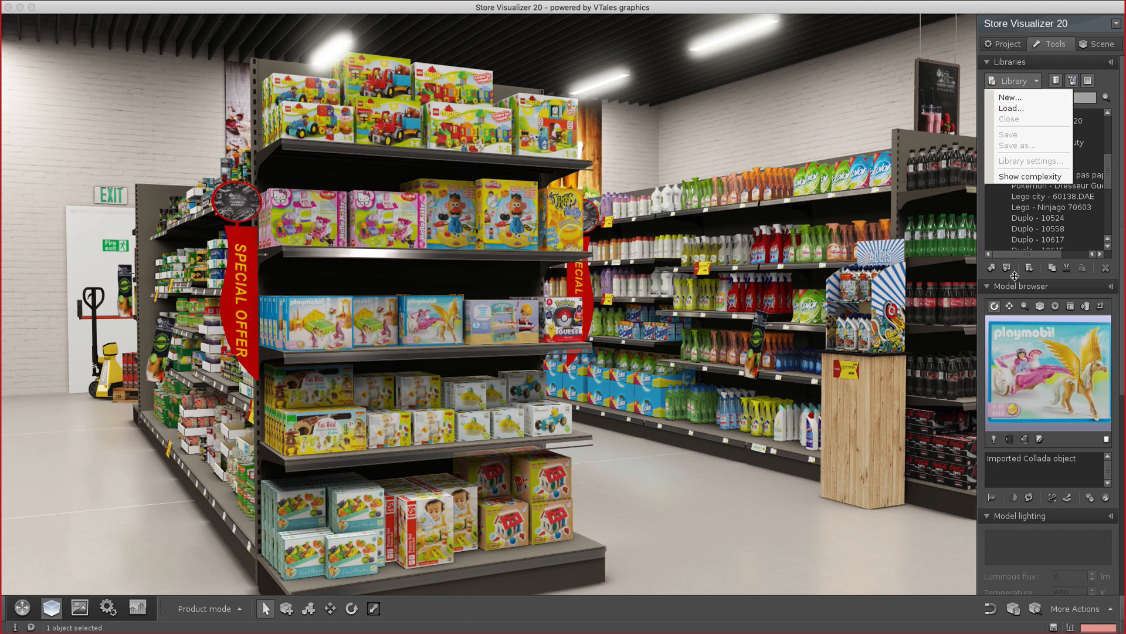
pyautogui.click(1021, 280)
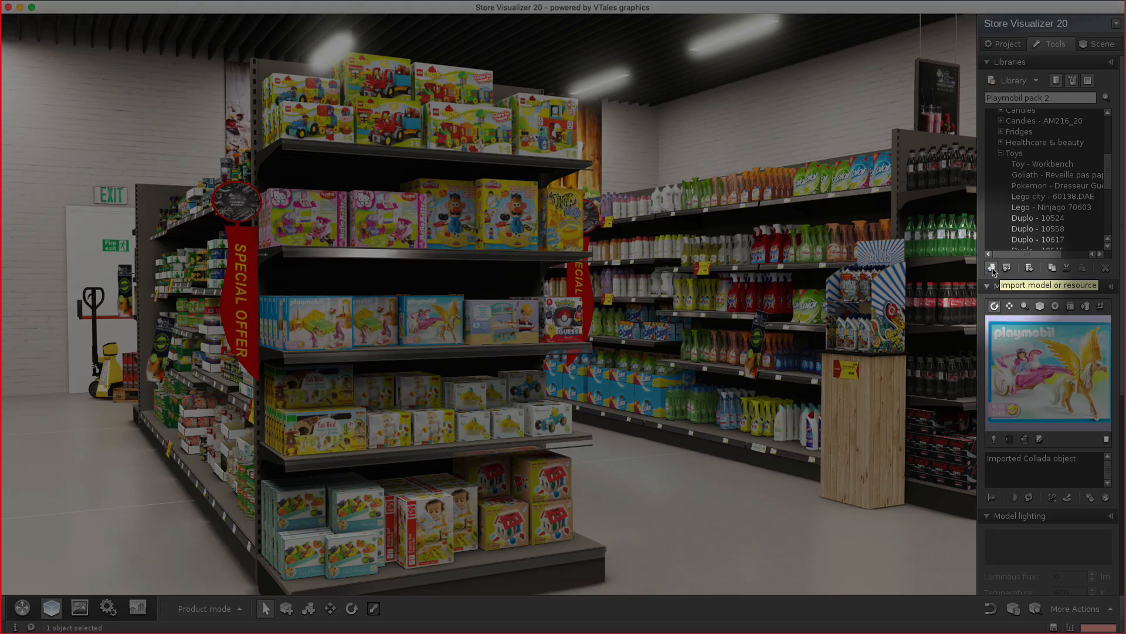
# Start a model import into the Toys library folder and open the Colladas_For_Viewing folder
pyautogui.click(1017, 155)
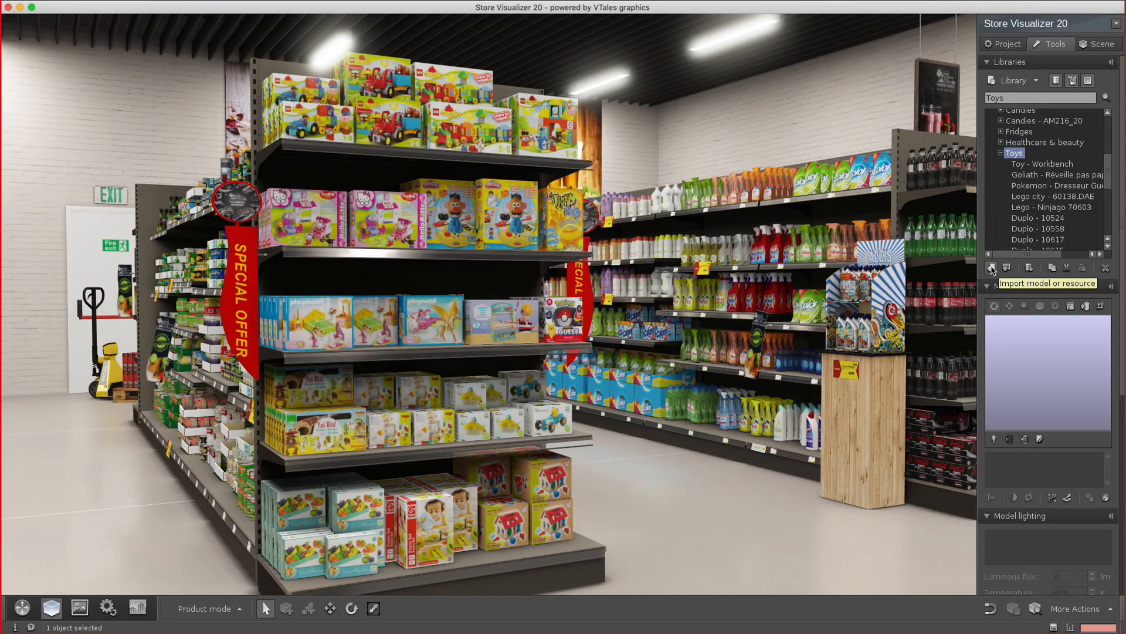
pyautogui.click(992, 268)
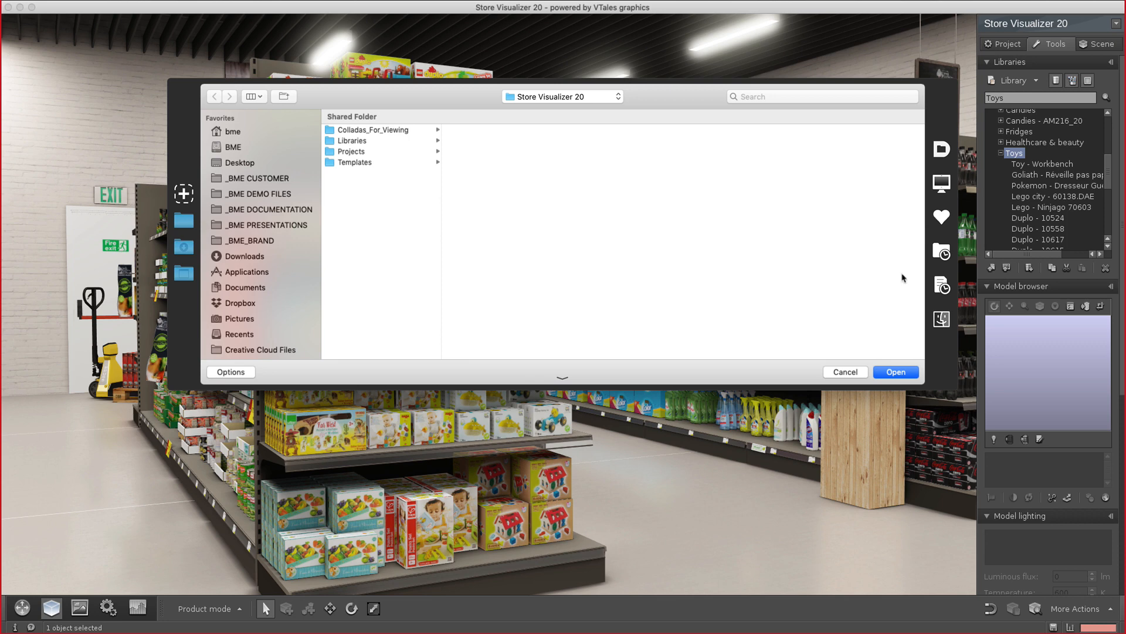
pyautogui.click(368, 131)
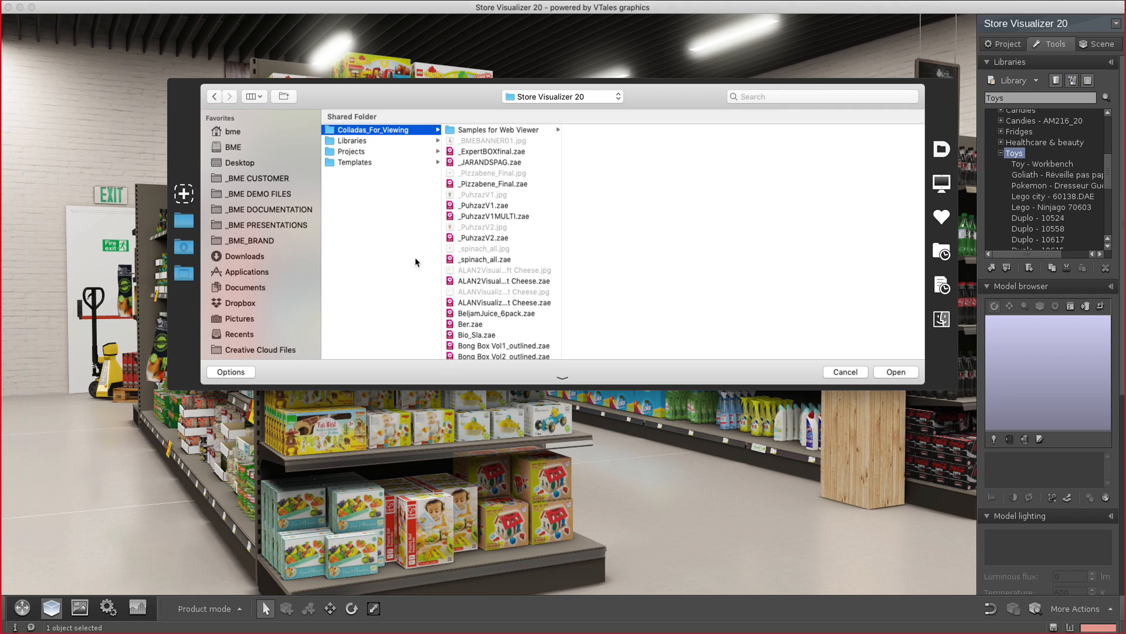
# Browse the Collada archives and choose Diaperbag_IrieKids.zae as the model to import
pyautogui.press('Right')
pyautogui.press('Down')
pyautogui.press('Down')
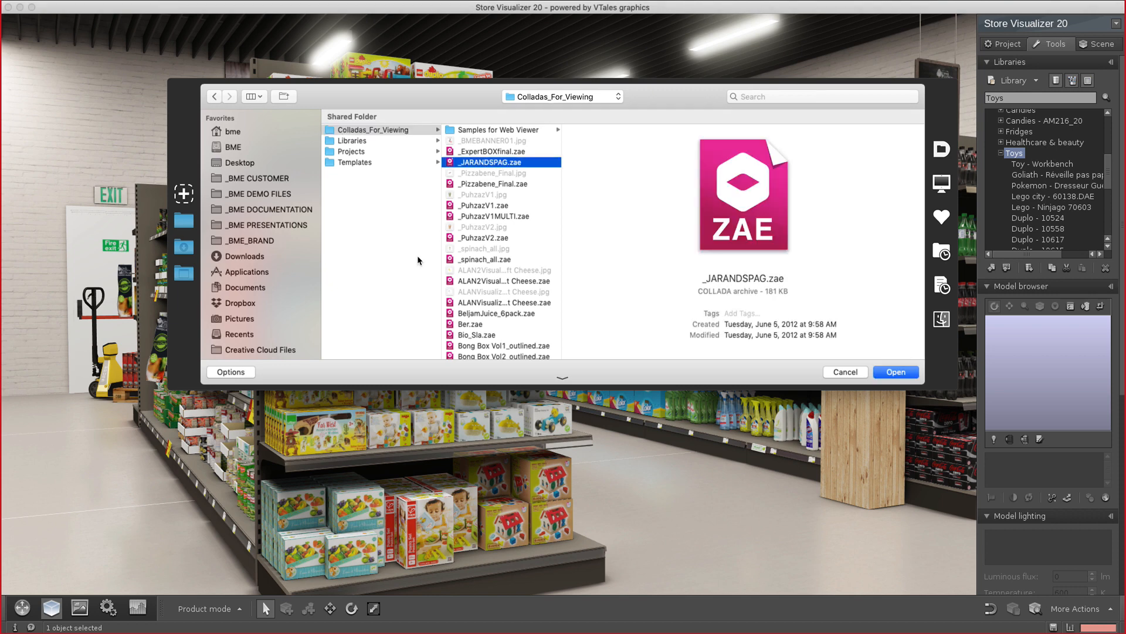
pyautogui.click(468, 336)
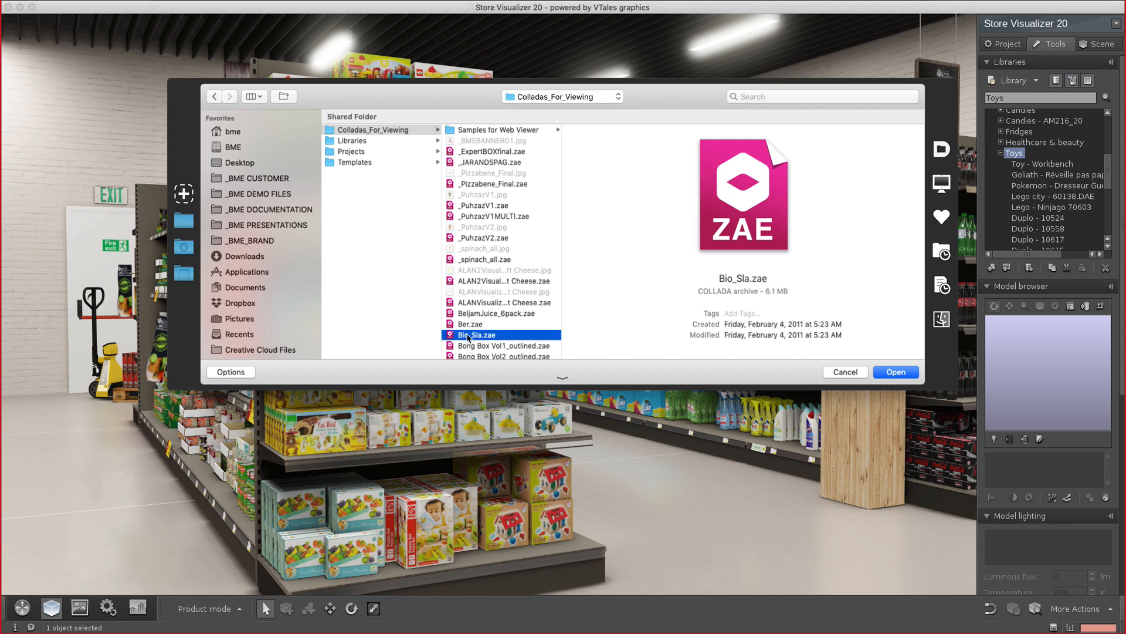
pyautogui.click(468, 346)
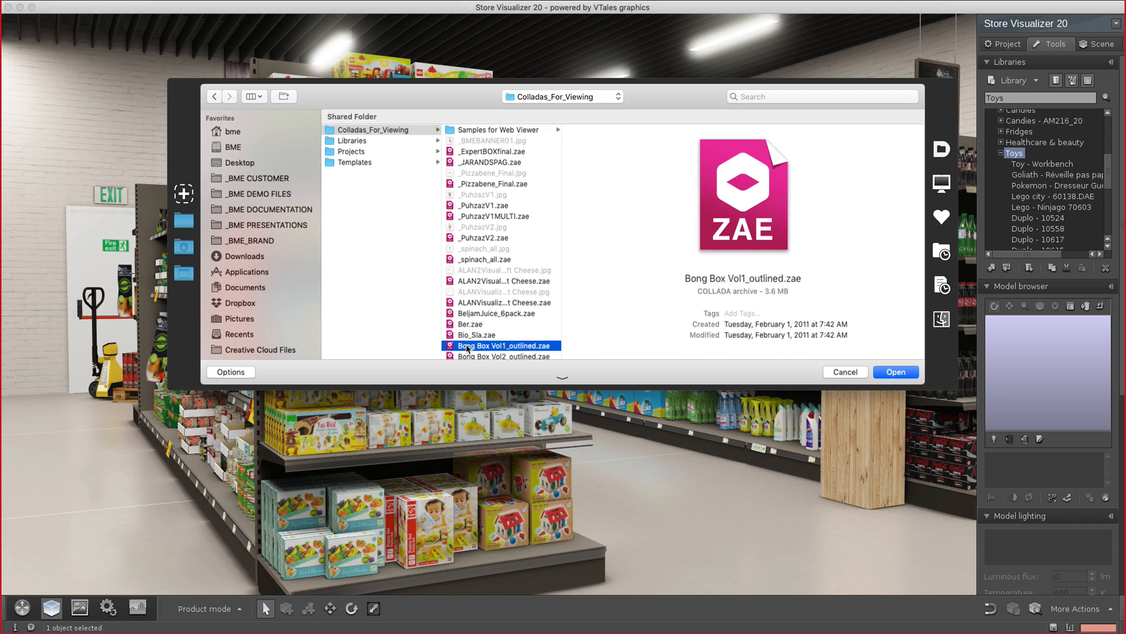
pyautogui.scroll(-3, 467, 349)
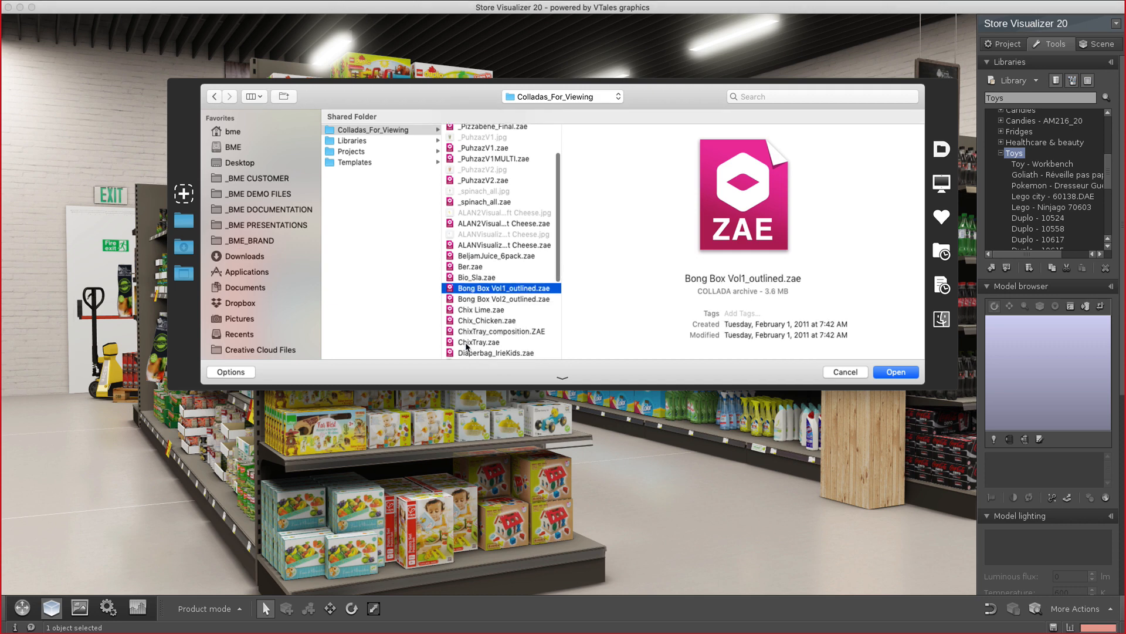
pyautogui.click(467, 344)
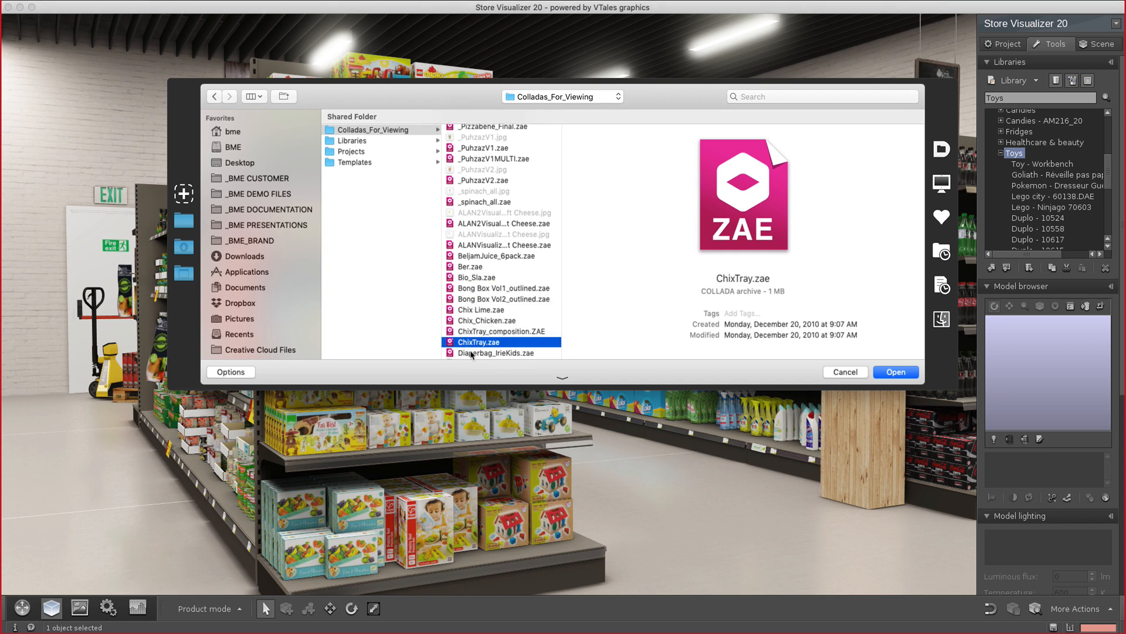
pyautogui.click(503, 352)
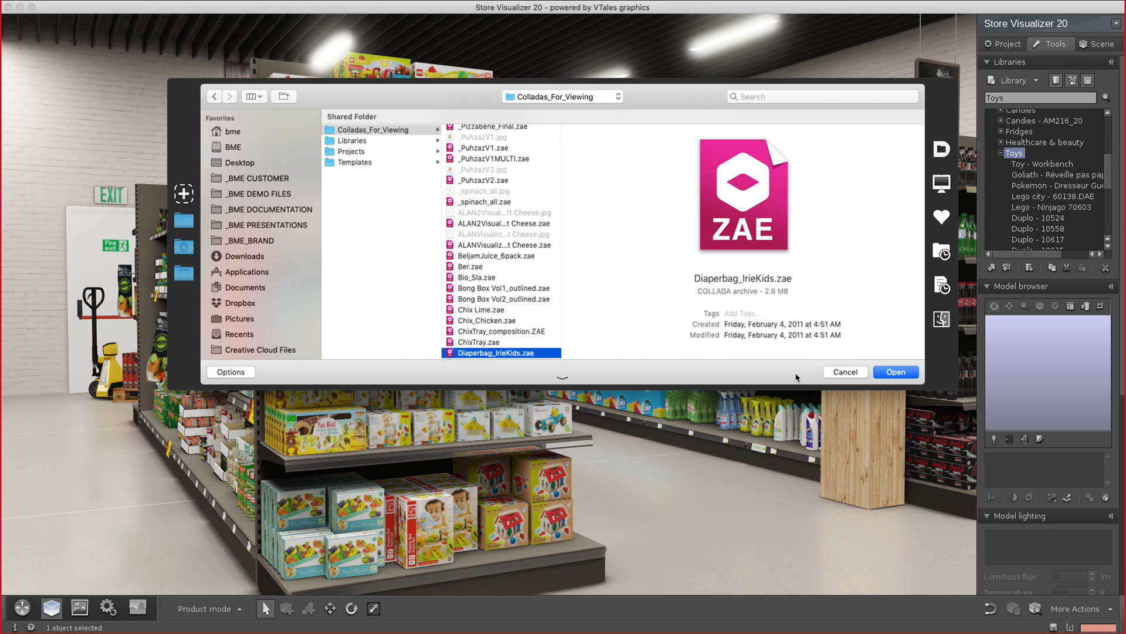
pyautogui.click(881, 372)
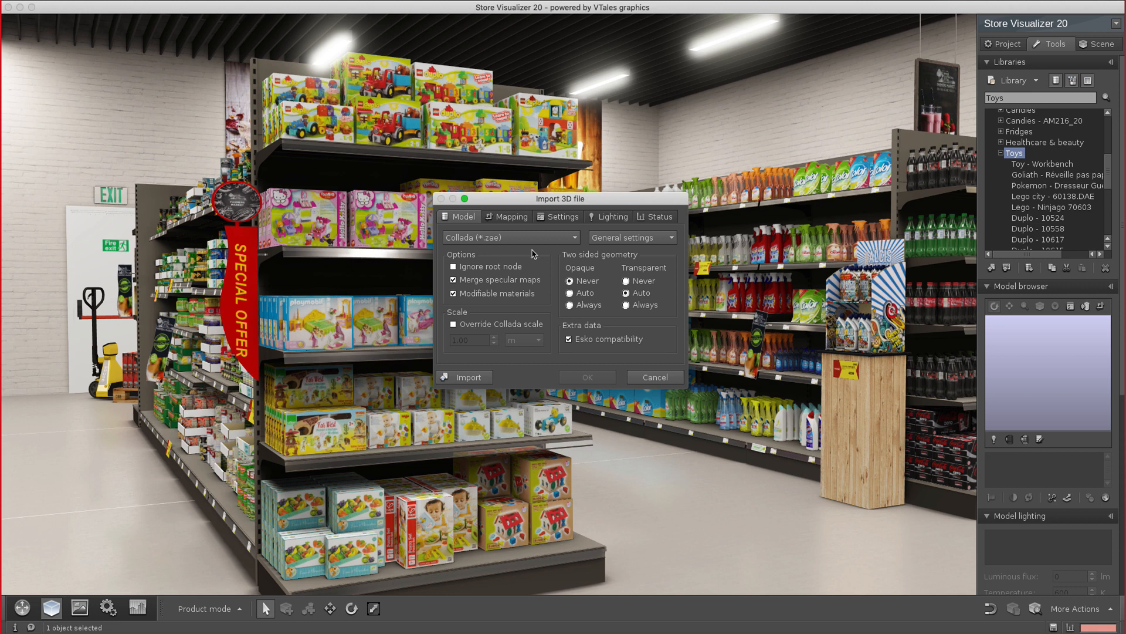
# Review the import's mapping, shader, lighting and queue settings, and import Diaperbag_IrieKids into the Toys folder
pyautogui.click(511, 221)
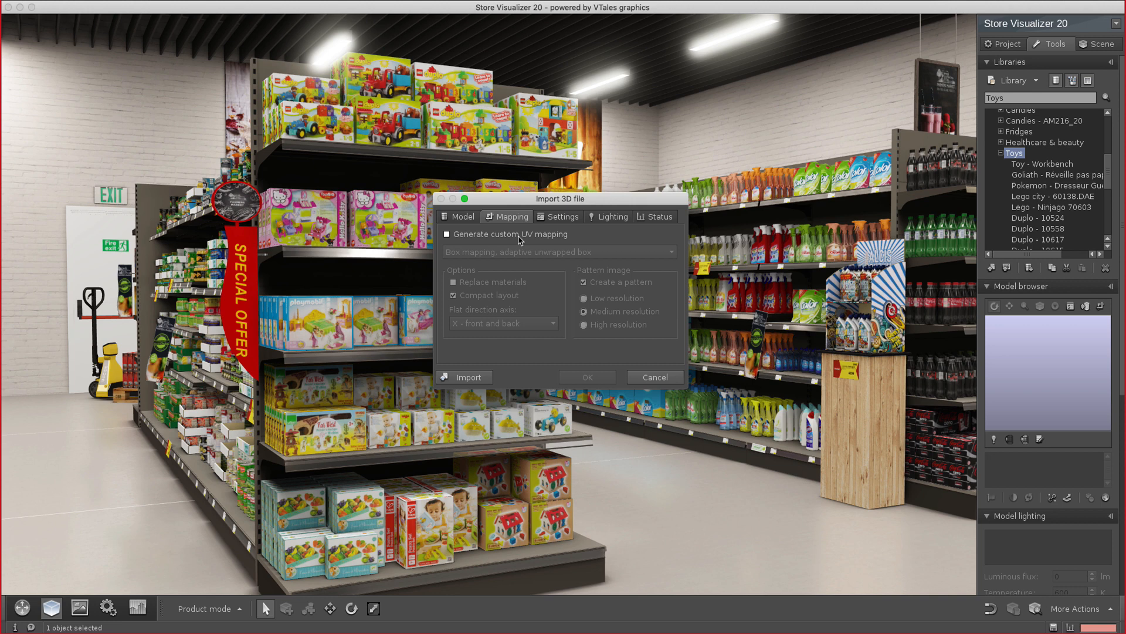
pyautogui.click(551, 221)
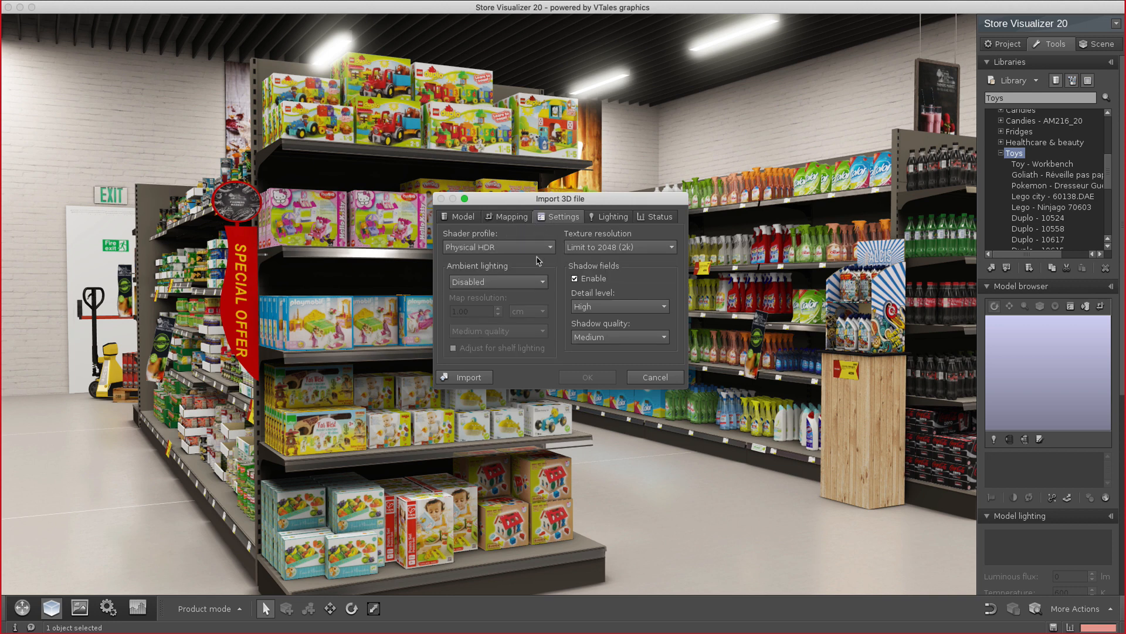
pyautogui.click(613, 217)
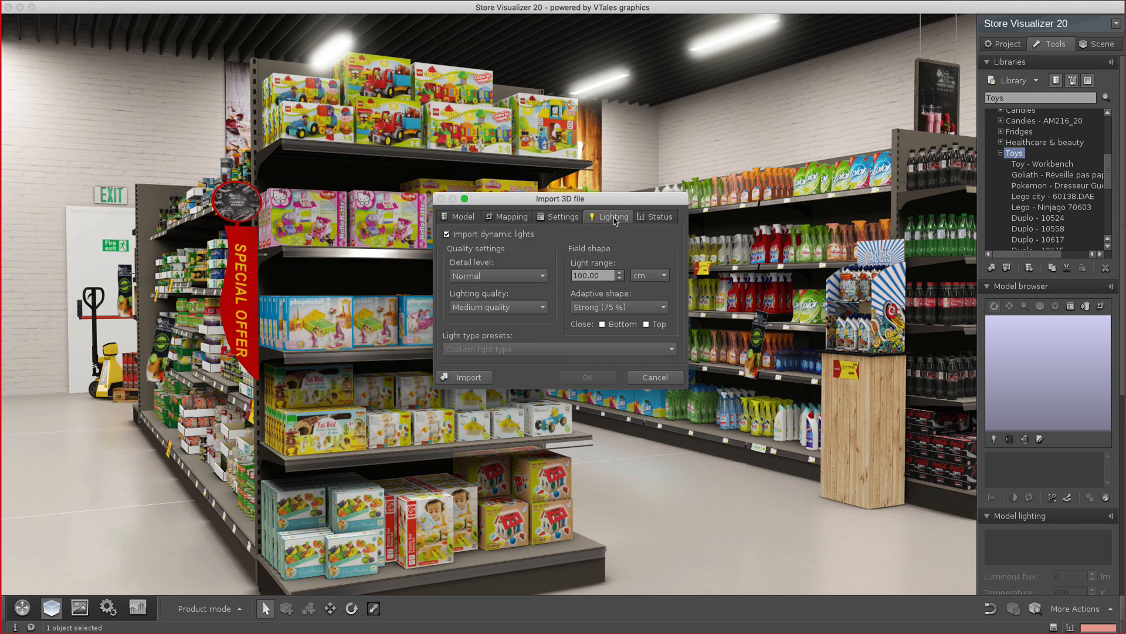
pyautogui.click(651, 219)
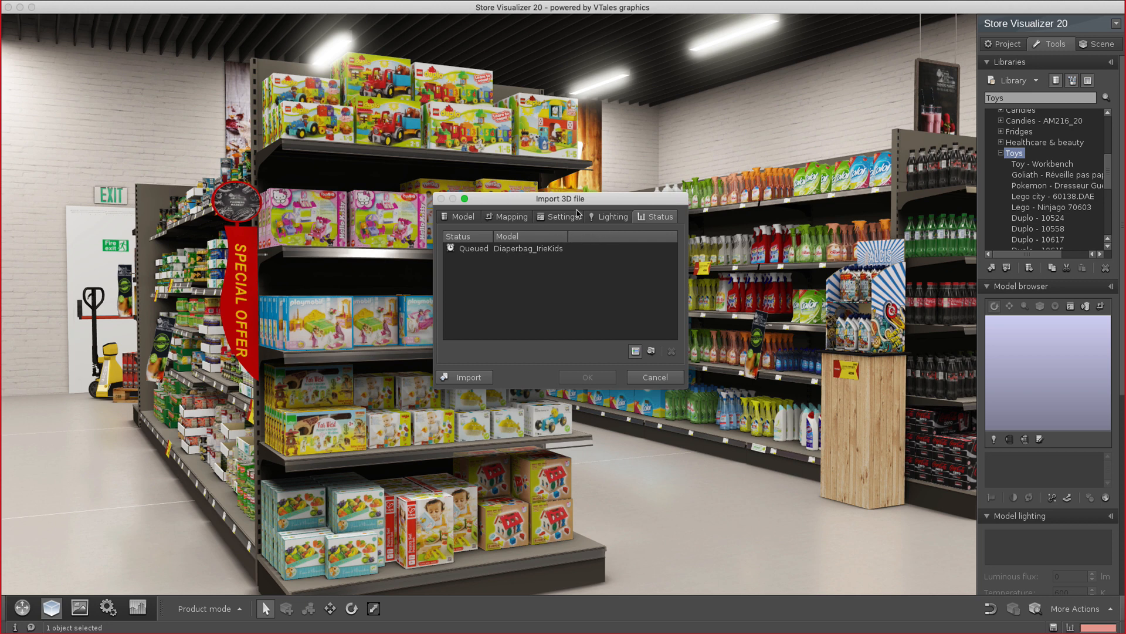
pyautogui.click(477, 380)
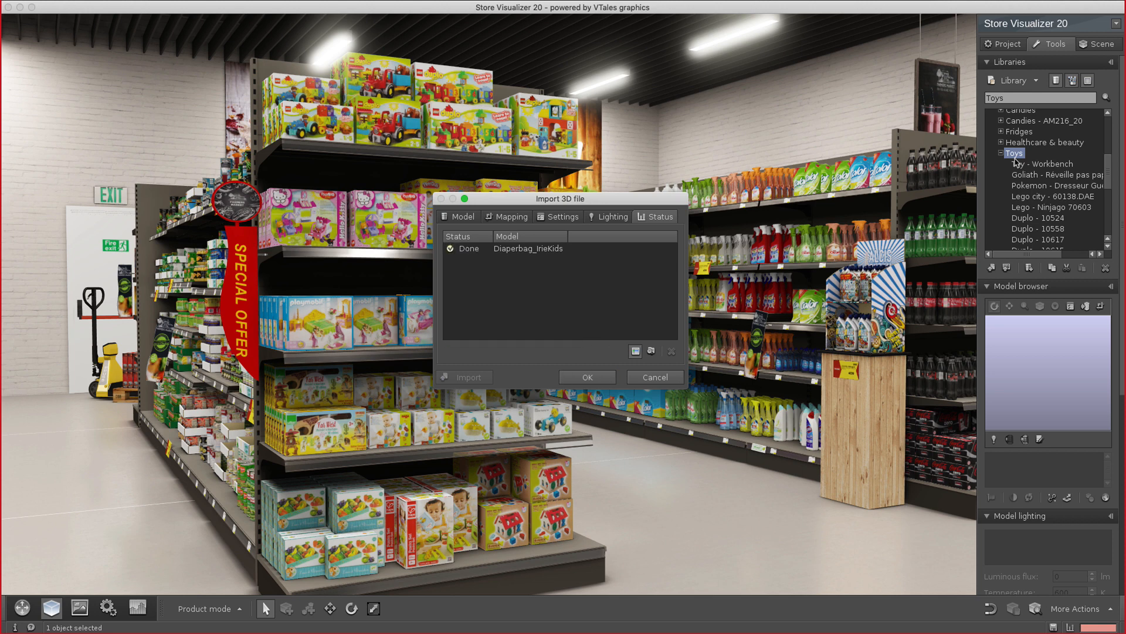
pyautogui.click(588, 377)
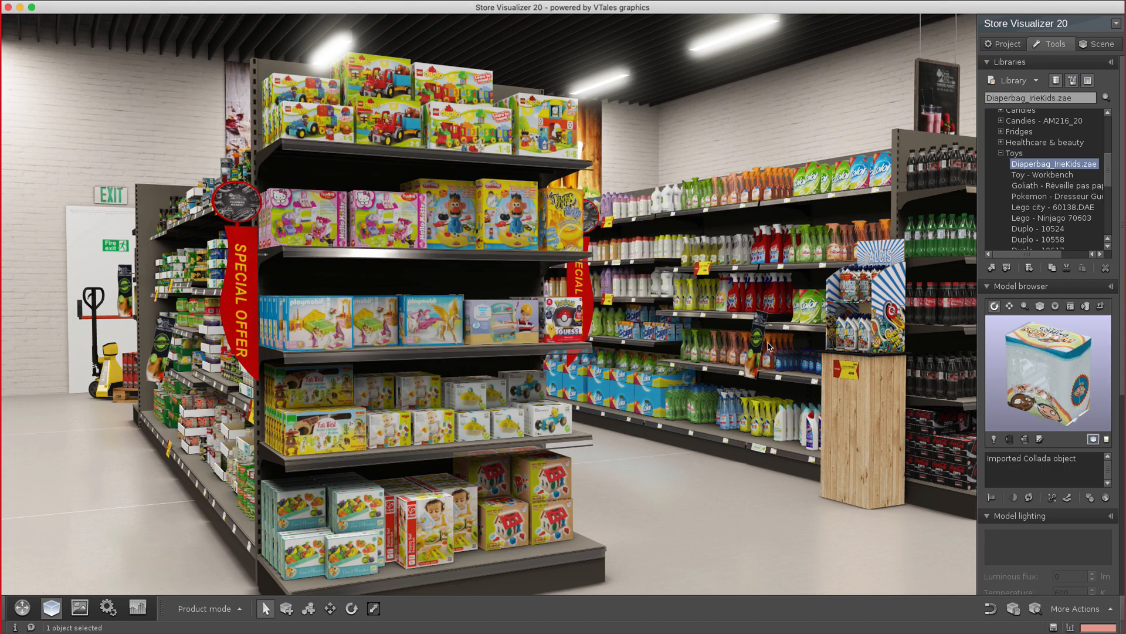
# Inspect the imported Diaperbag_IrieKids model in the preview, and select and rotate Playmobil pack 2 from the Toys folder
pyautogui.moveTo(1082, 381); pyautogui.dragTo(1047, 343)
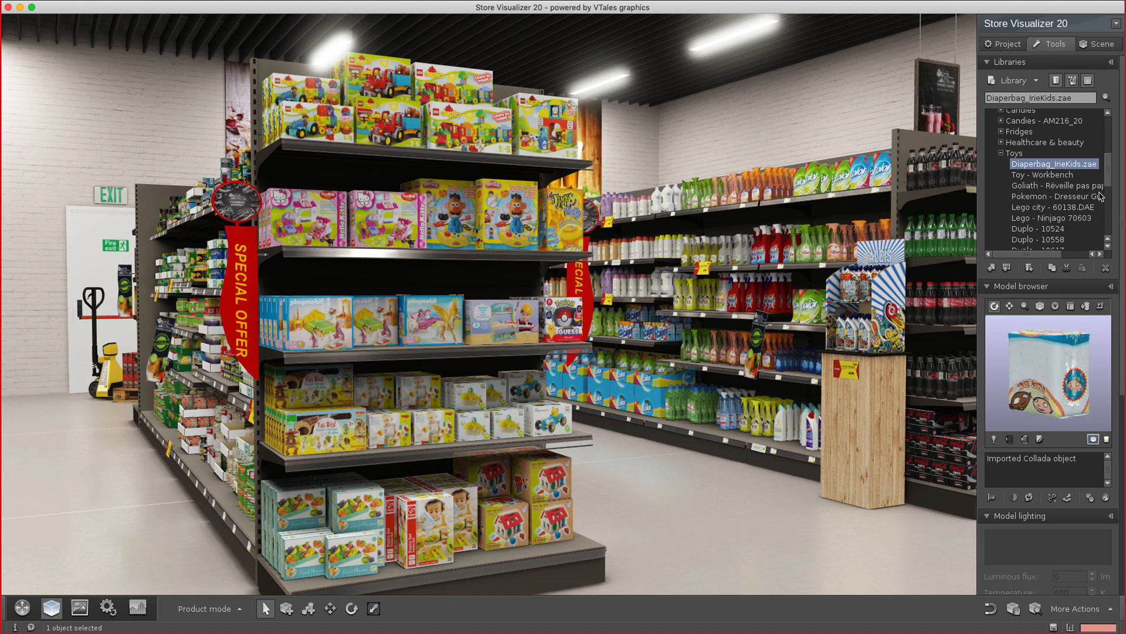
pyautogui.moveTo(1111, 179); pyautogui.dragTo(1107, 225)
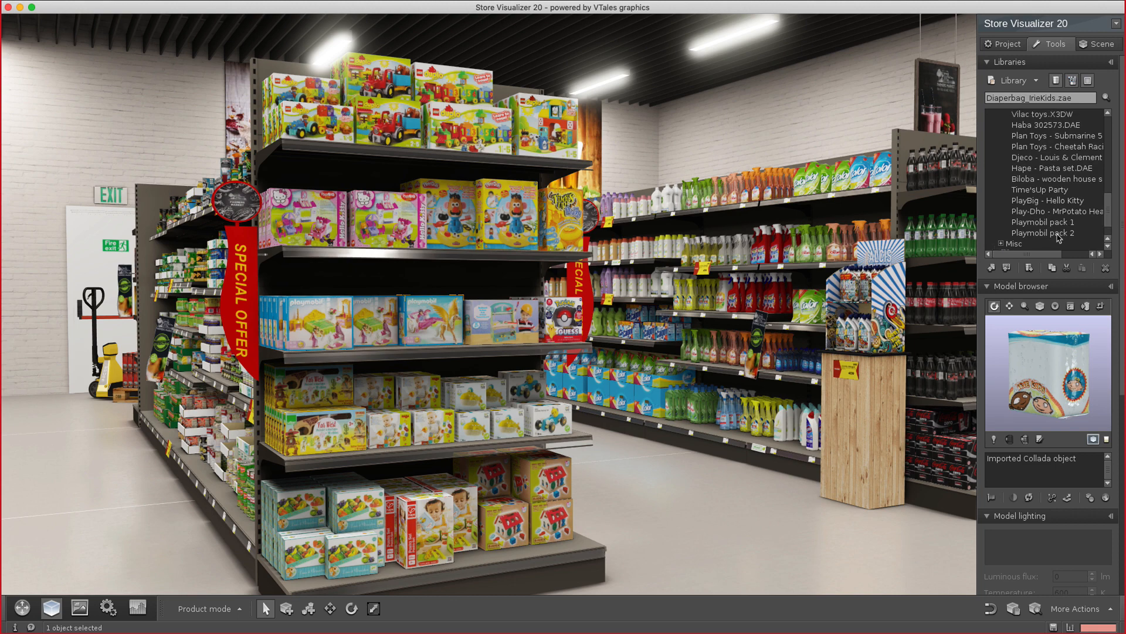
pyautogui.click(1059, 233)
pyautogui.moveTo(1049, 349)
pyautogui.mouseDown()
pyautogui.moveTo(1069, 362)
pyautogui.moveTo(1042, 364)
pyautogui.moveTo(1028, 347)
pyautogui.mouseUp()
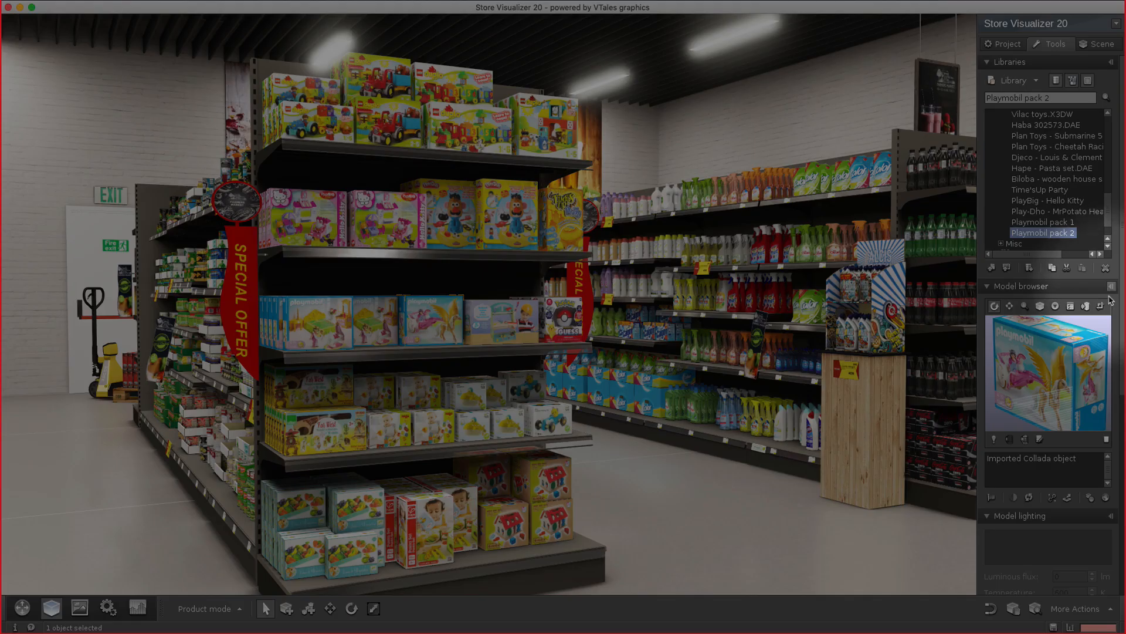
# Detach the model browser into a separate window and rotate Playmobil pack 2 to view its front face
pyautogui.click(1111, 287)
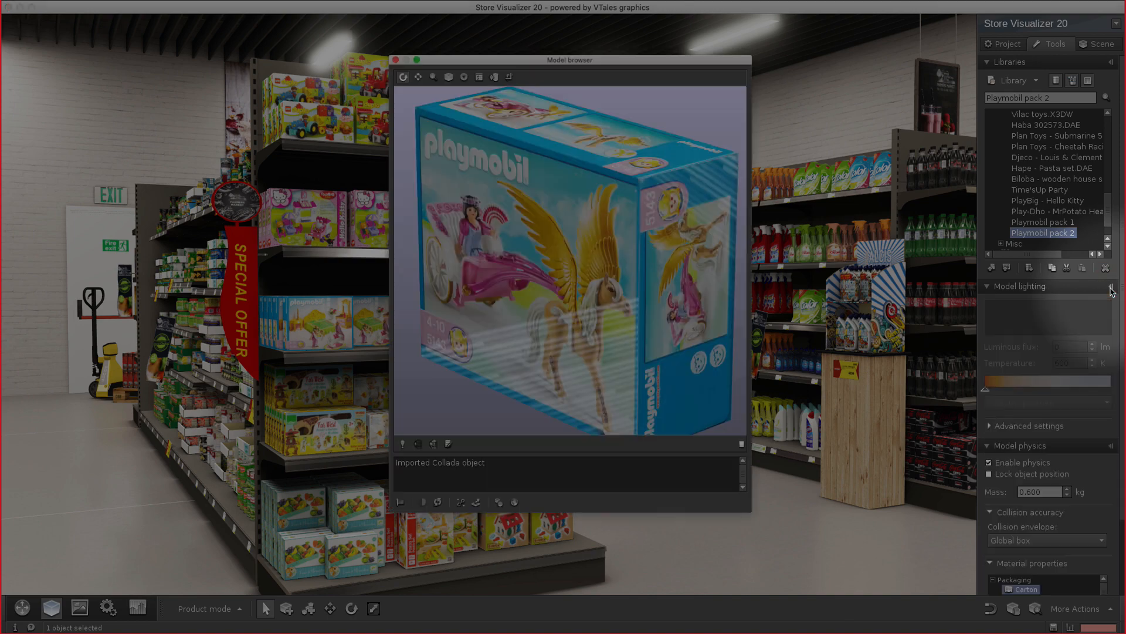
pyautogui.moveTo(673, 64); pyautogui.dragTo(730, 86)
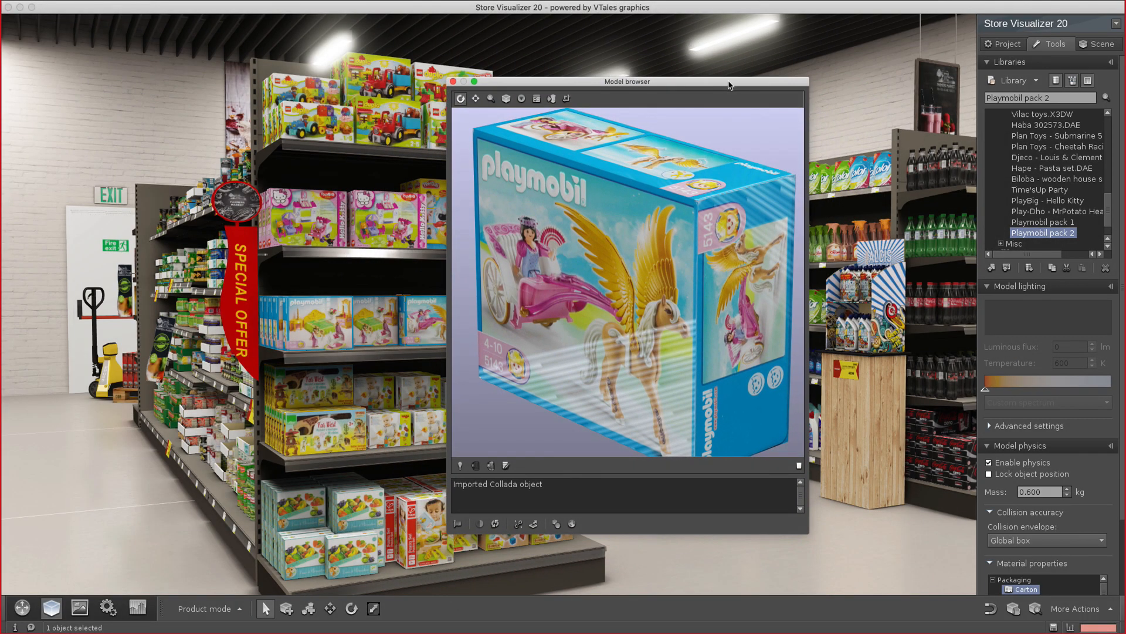
pyautogui.click(453, 82)
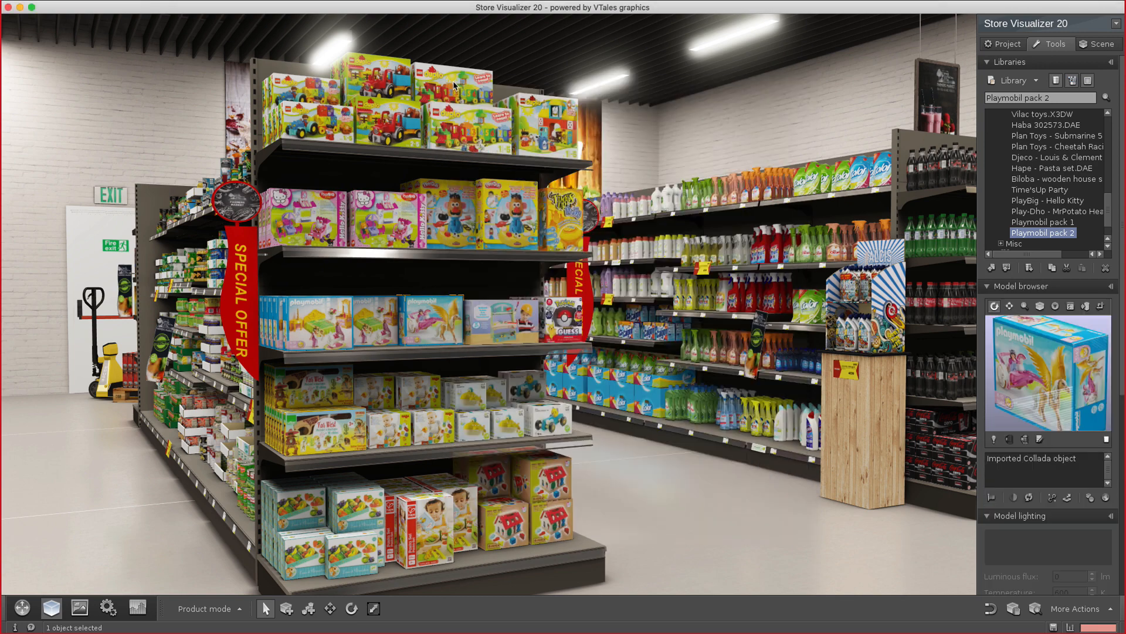
pyautogui.click(1113, 288)
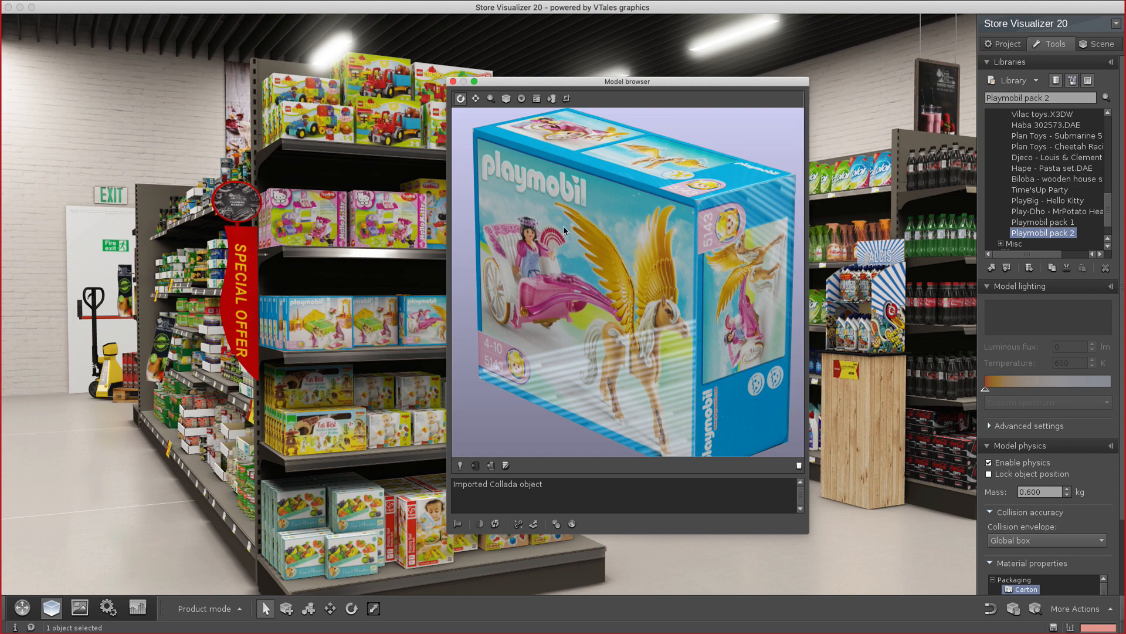
pyautogui.moveTo(567, 231); pyautogui.dragTo(613, 224)
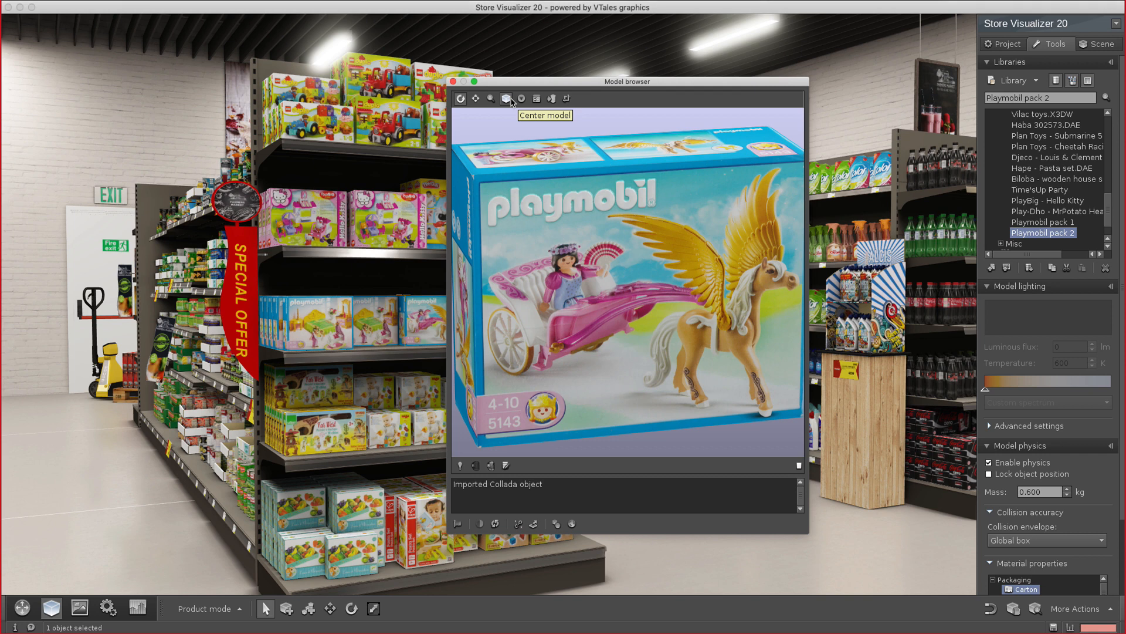
# Display the assigned model sides of Playmobil pack 2 and examine the top and front markers from several angles
pyautogui.click(552, 99)
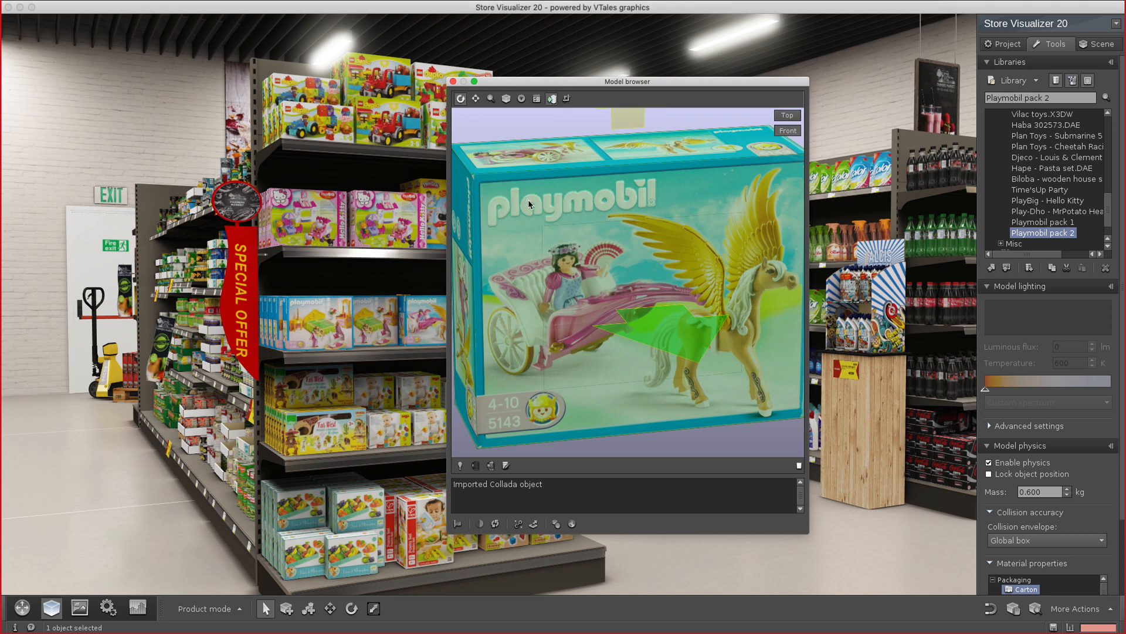
pyautogui.moveTo(529, 200); pyautogui.dragTo(563, 233)
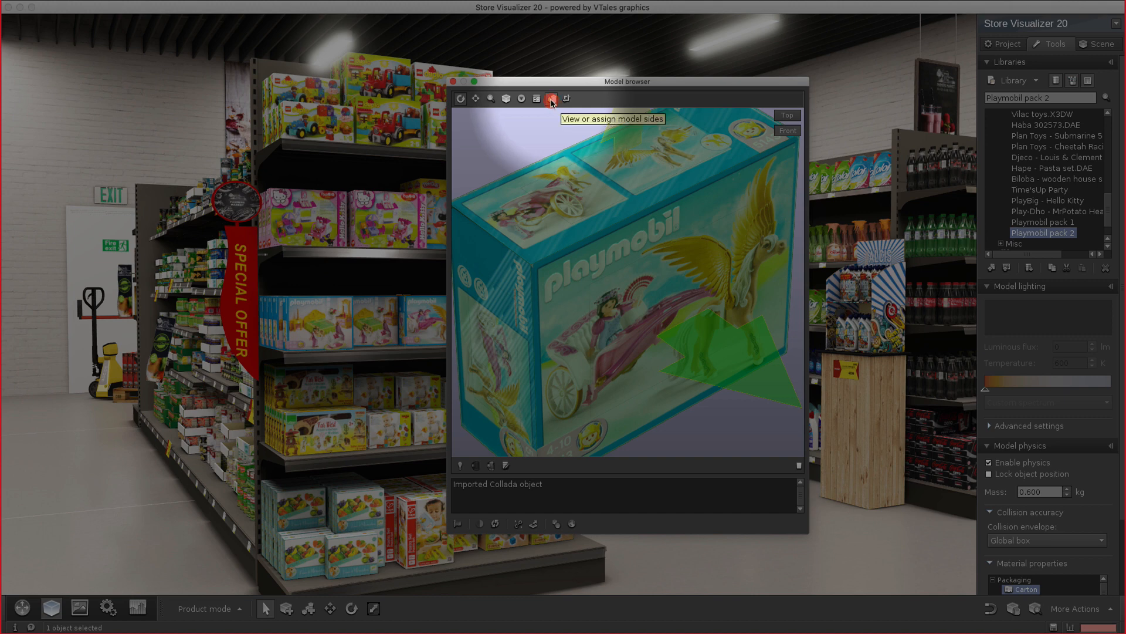
pyautogui.click(552, 100)
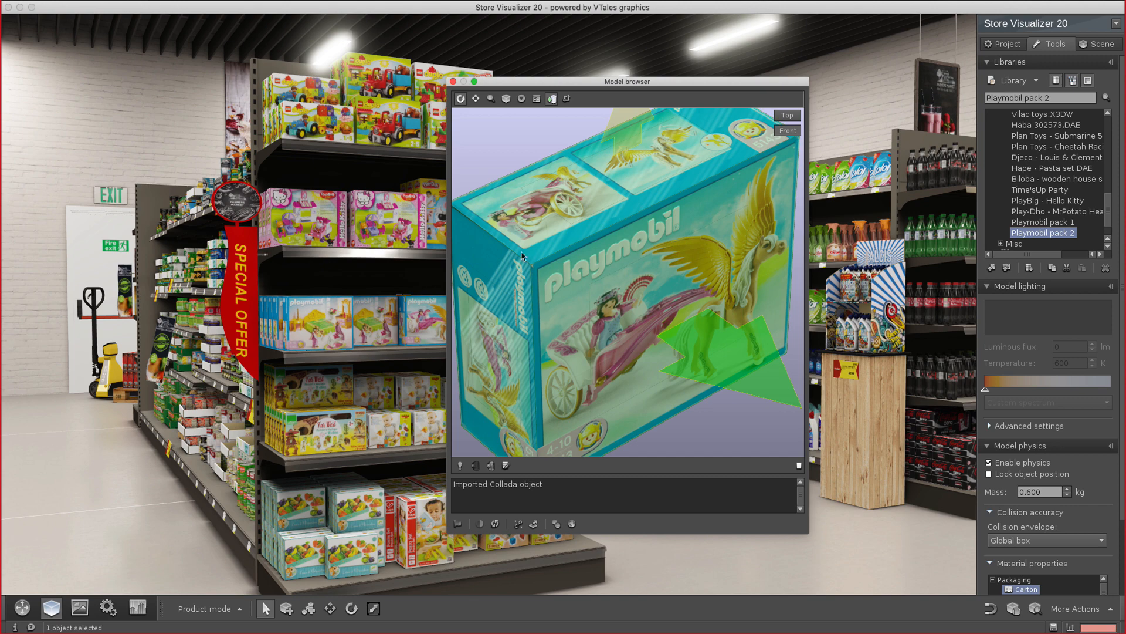
pyautogui.click(633, 128)
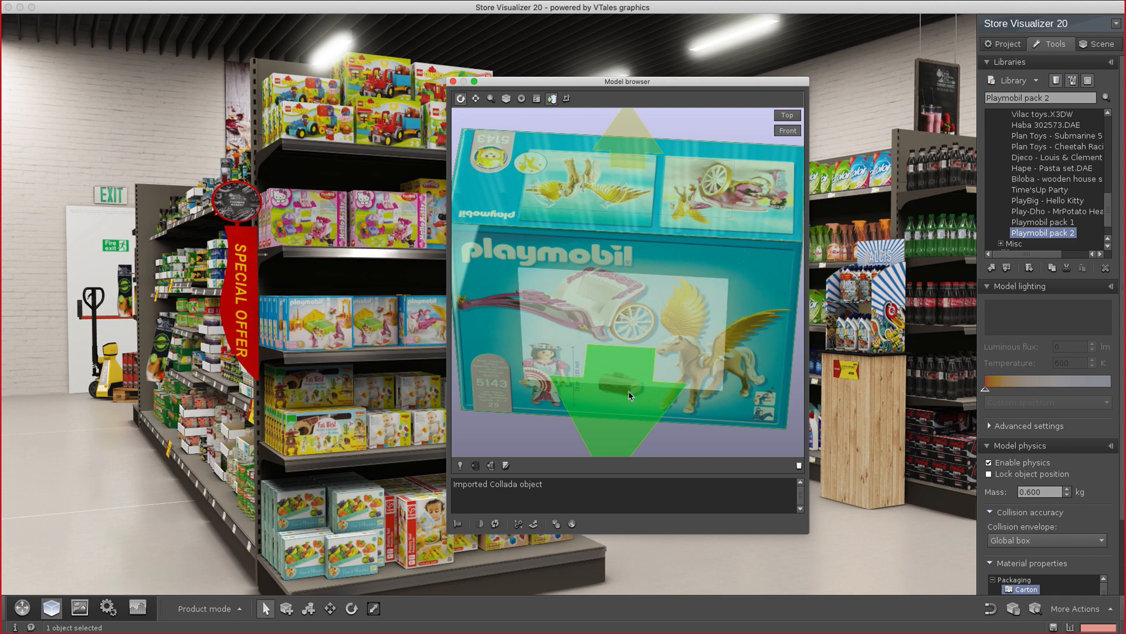
pyautogui.moveTo(744, 327); pyautogui.dragTo(627, 325)
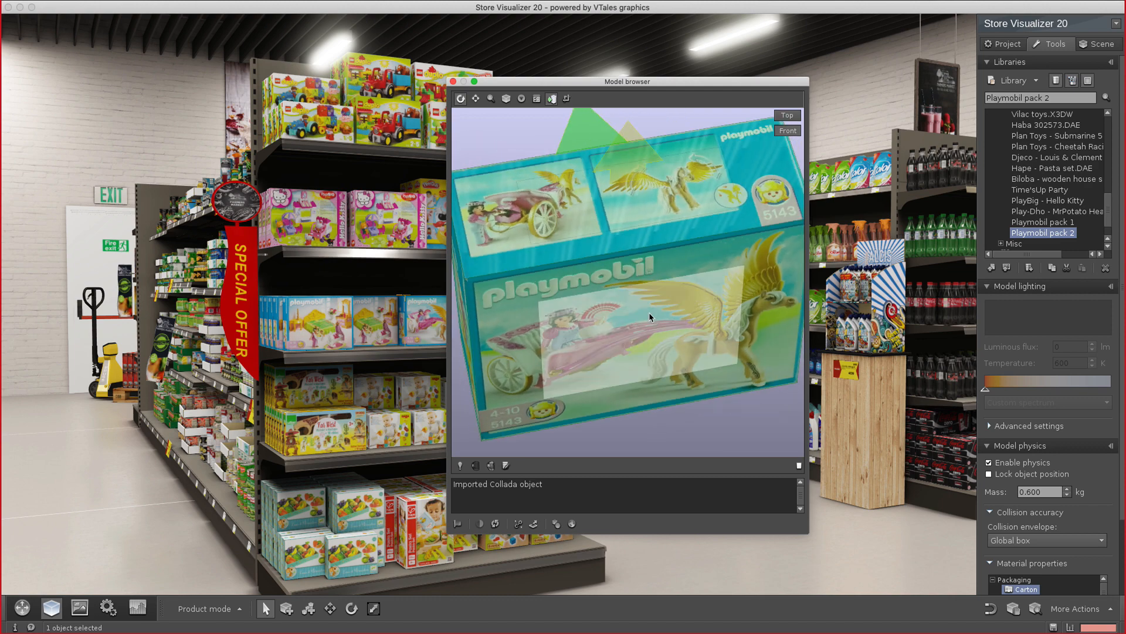
pyautogui.click(644, 306)
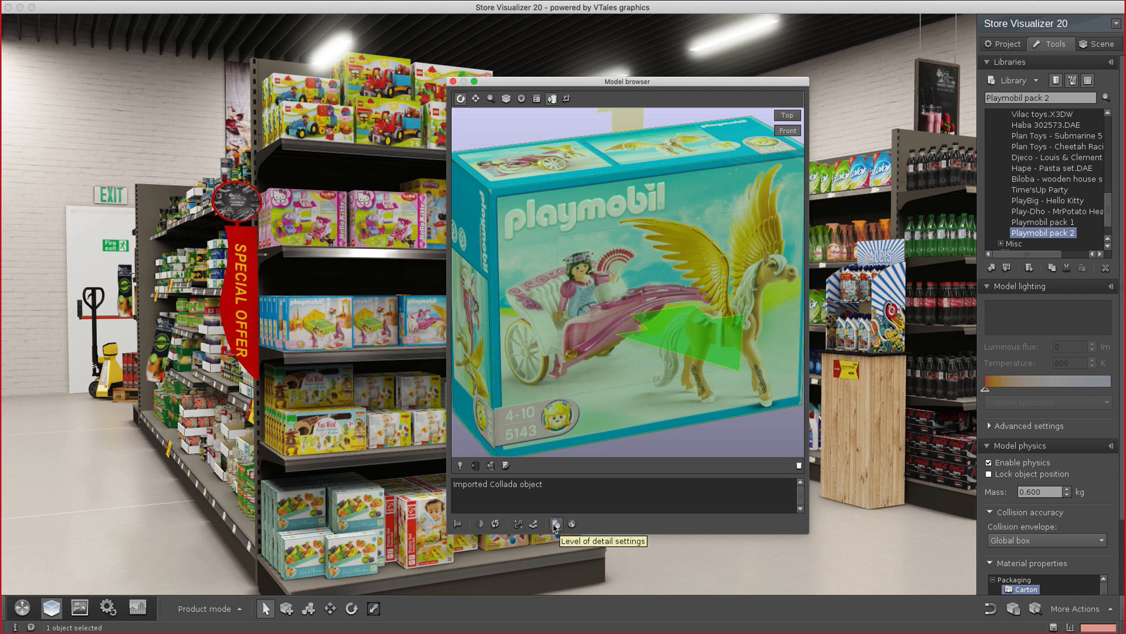
# Show and hide the collision envelope of Playmobil pack 2, and dock the model browser again
pyautogui.click(492, 468)
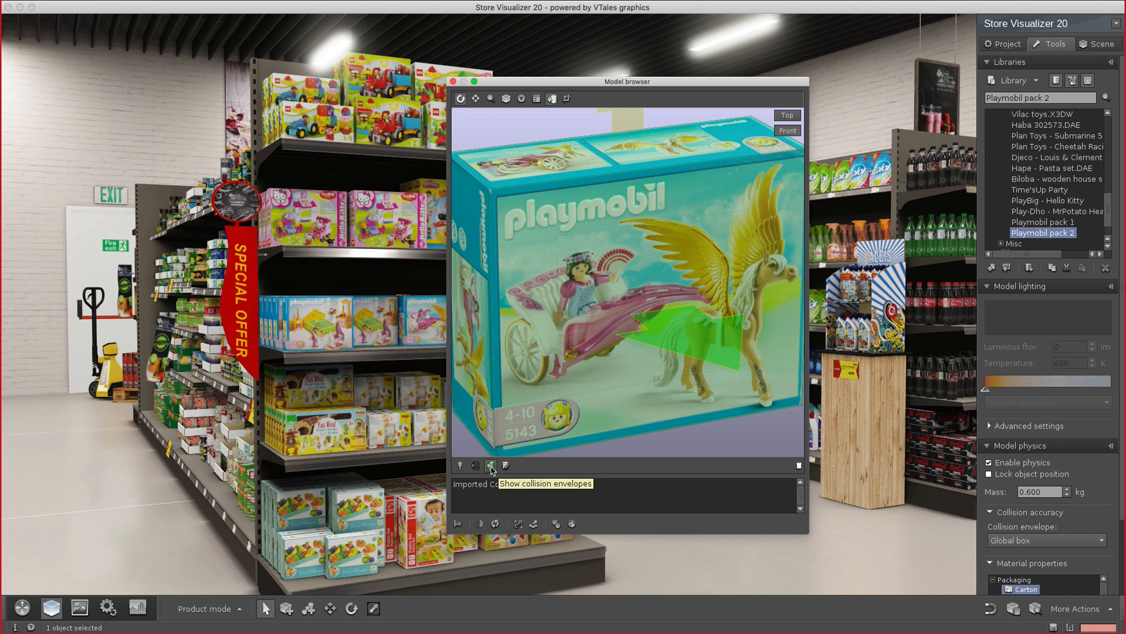
pyautogui.click(492, 467)
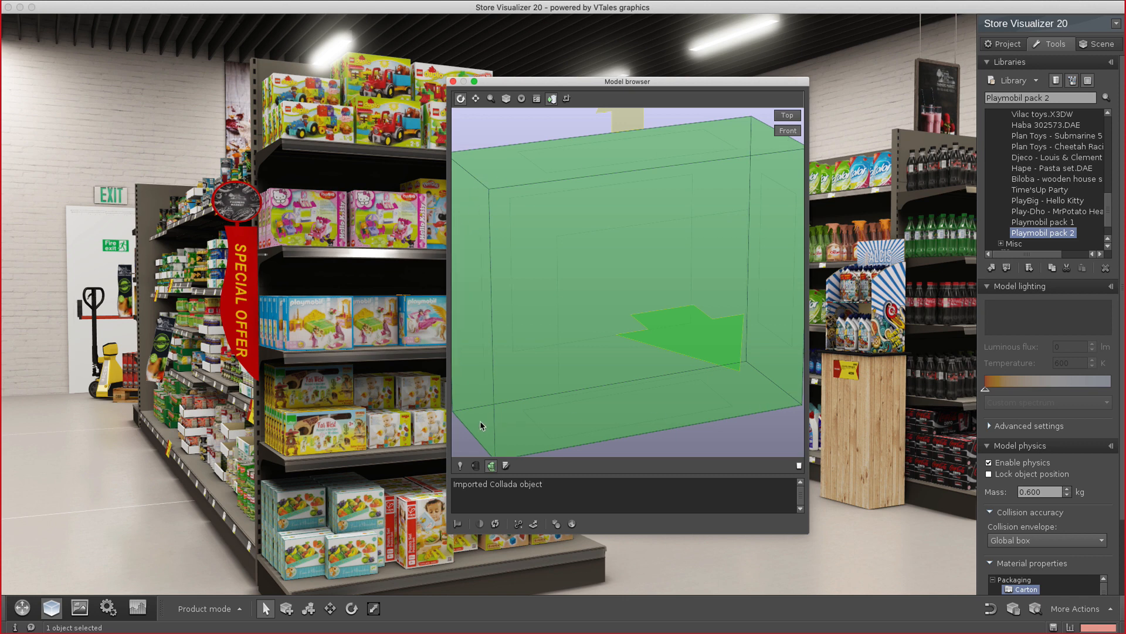
pyautogui.click(491, 466)
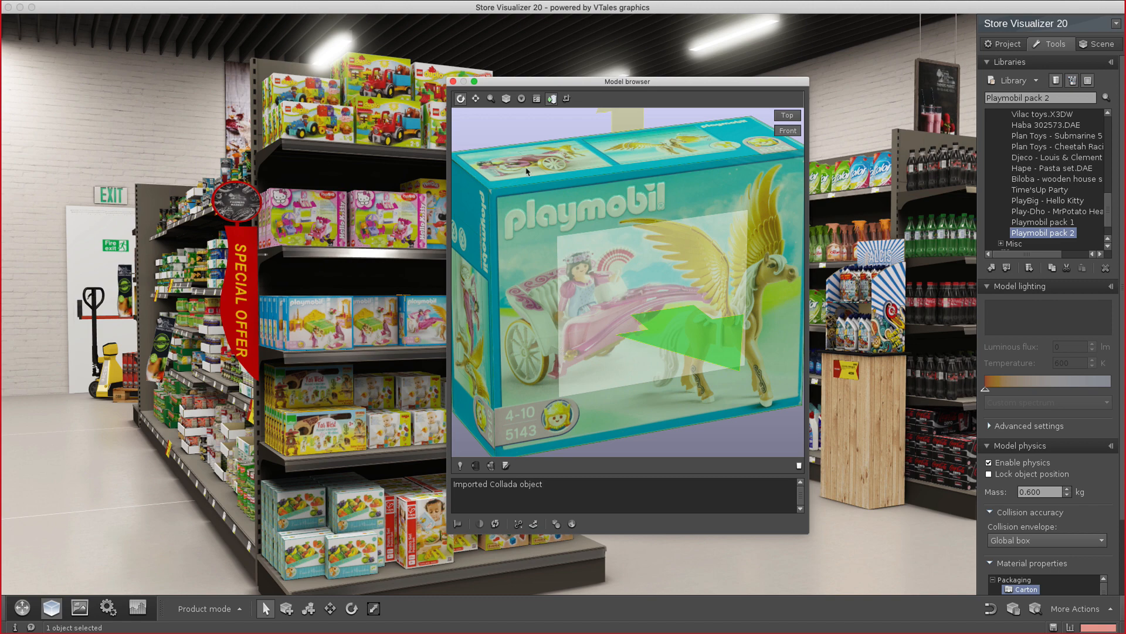
pyautogui.click(454, 83)
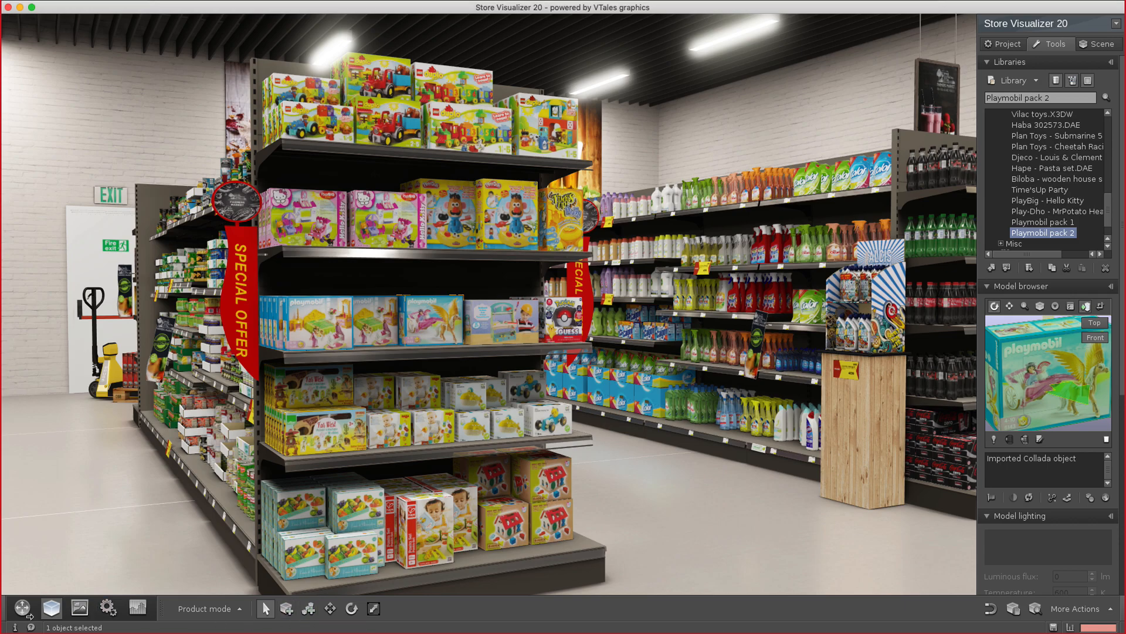
# Create three Playmobil pack 2 boxes beside the toy shelf, two side by side on the floor and one stacked on the second
pyautogui.click(51, 613)
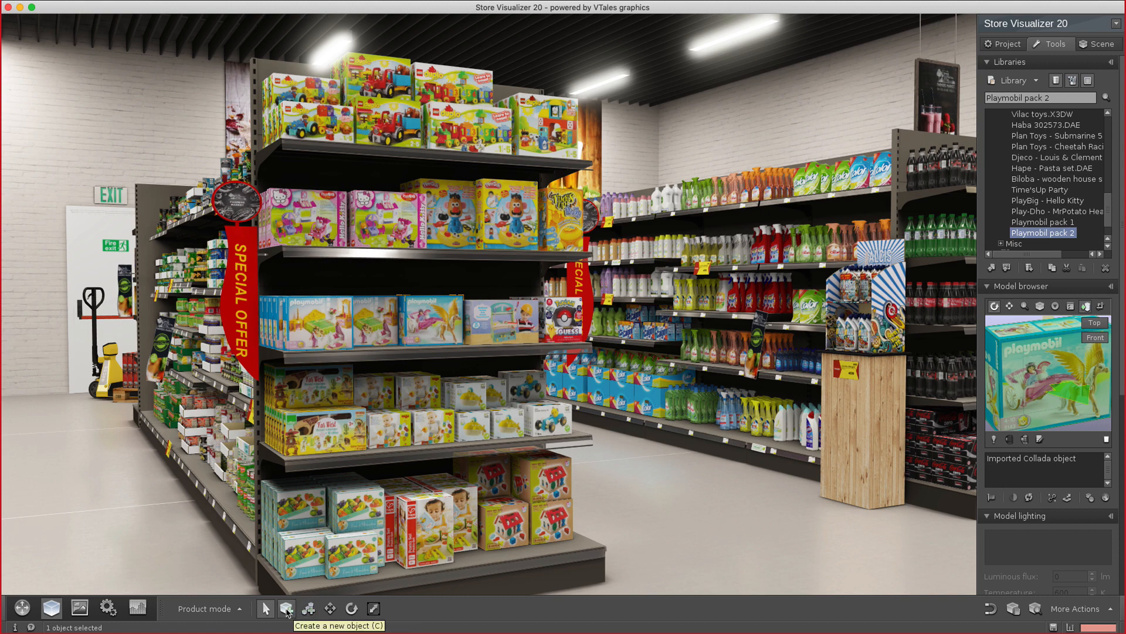
pyautogui.click(287, 609)
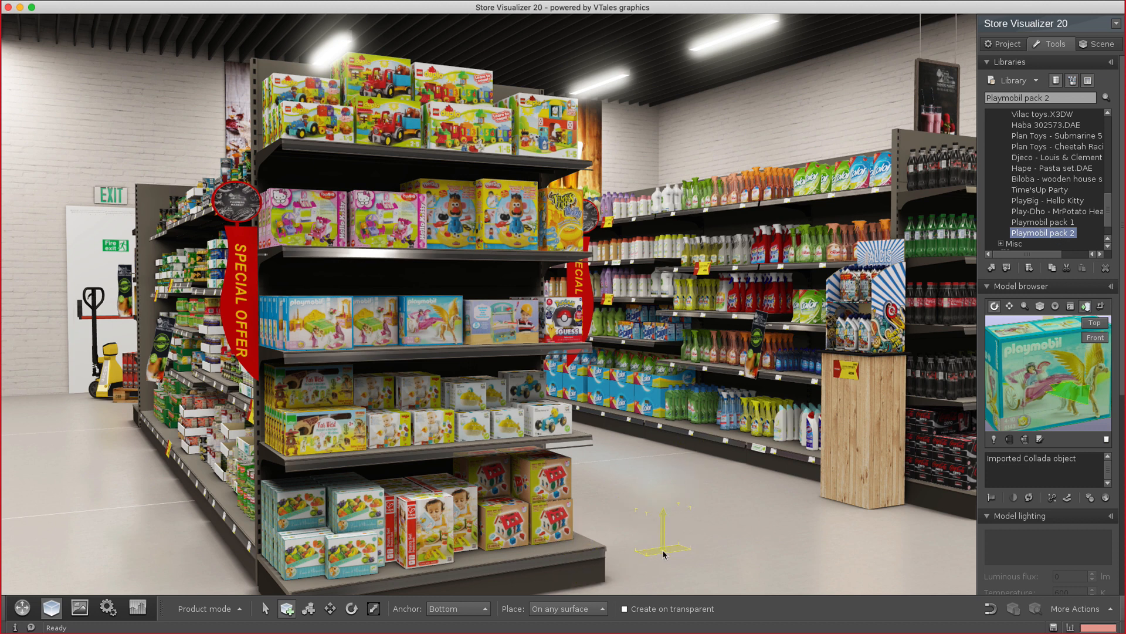
pyautogui.moveTo(663, 550); pyautogui.dragTo(649, 565)
pyautogui.click(649, 564)
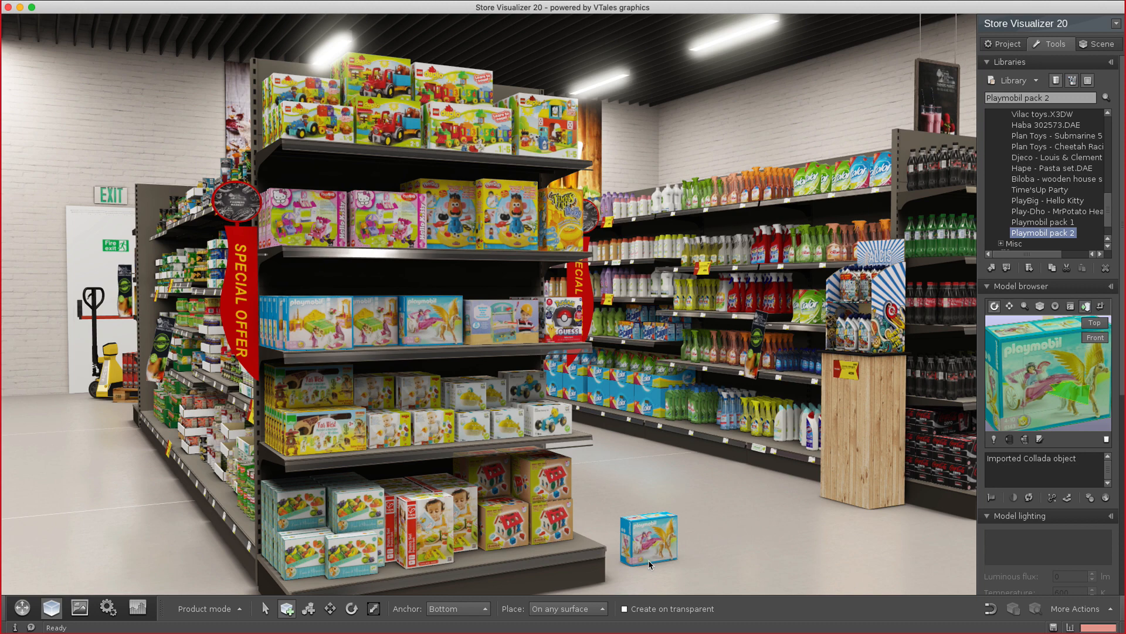
pyautogui.click(649, 564)
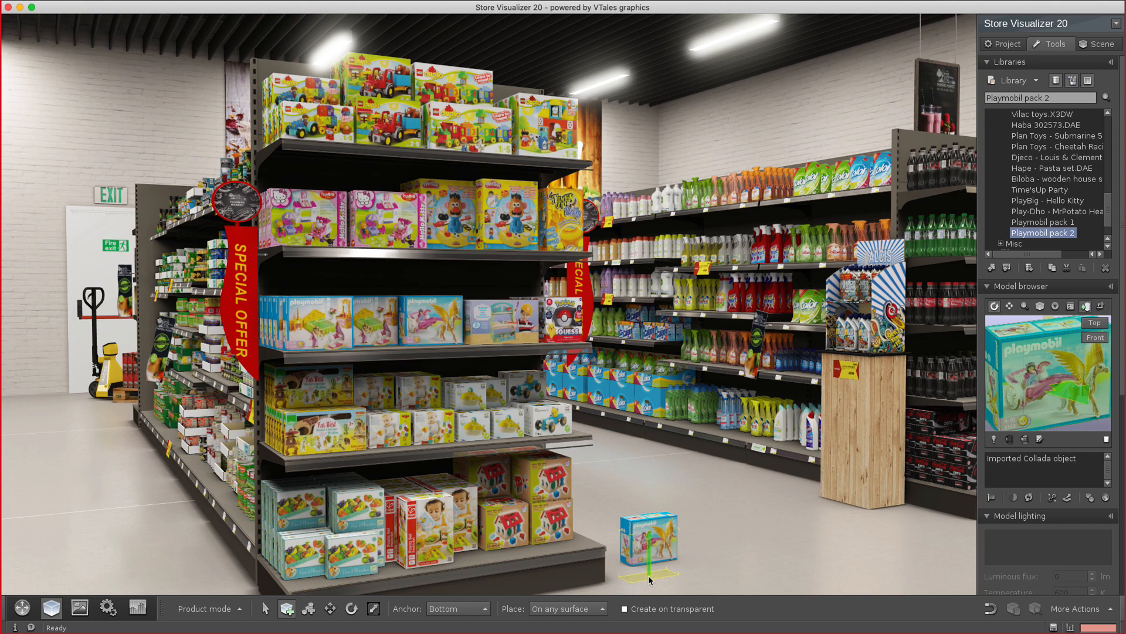
pyautogui.moveTo(649, 580); pyautogui.dragTo(683, 573)
pyautogui.click(683, 573)
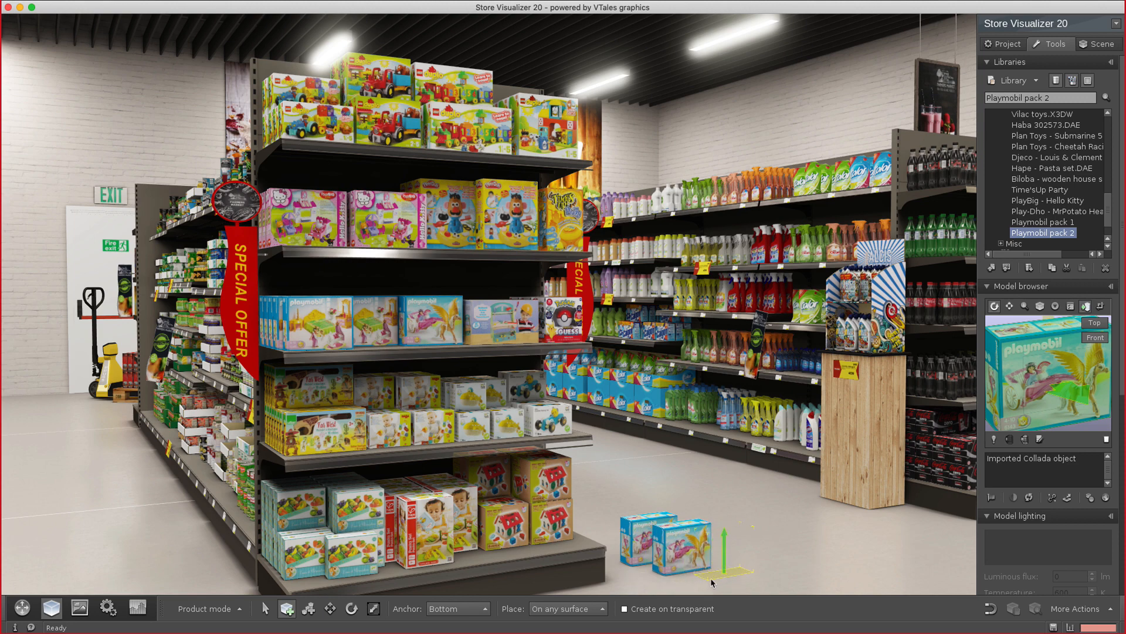
pyautogui.click(680, 529)
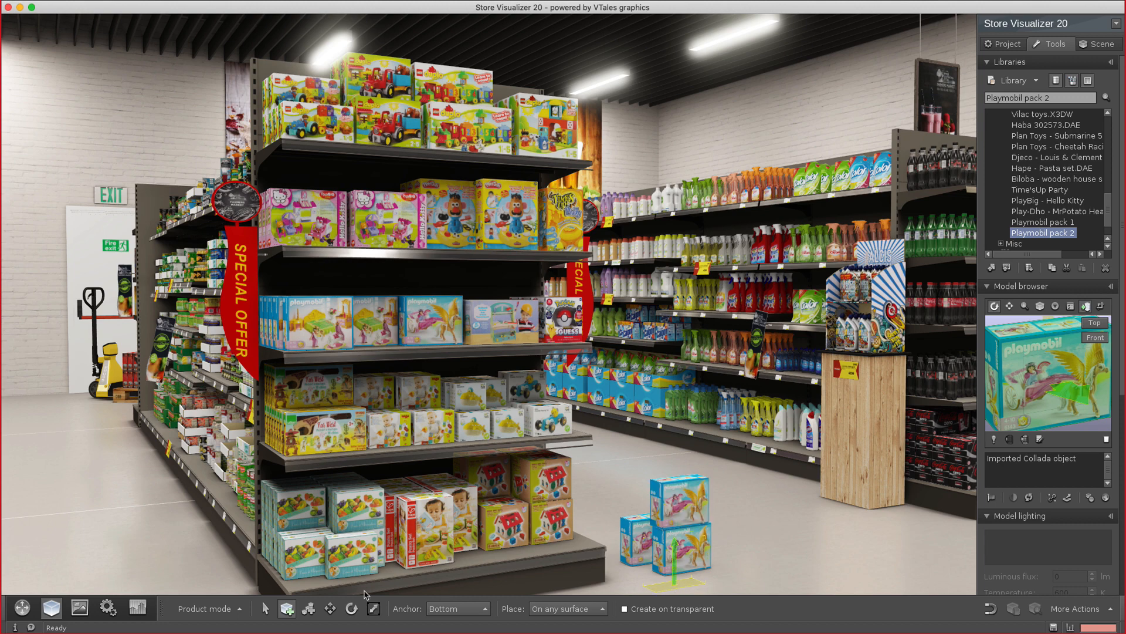
# Create an ordered box array of Playmobil pack 2 on the floor beside the stacked boxes, 2 by 4 products and 2 layers high
pyautogui.click(309, 608)
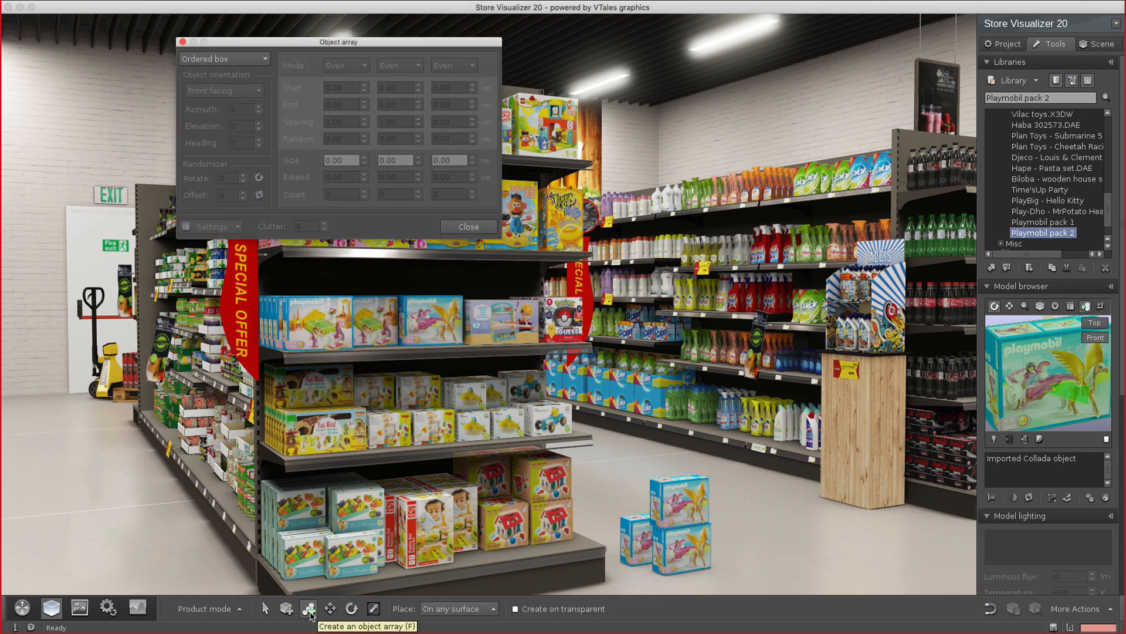
pyautogui.moveTo(439, 51); pyautogui.dragTo(526, 218)
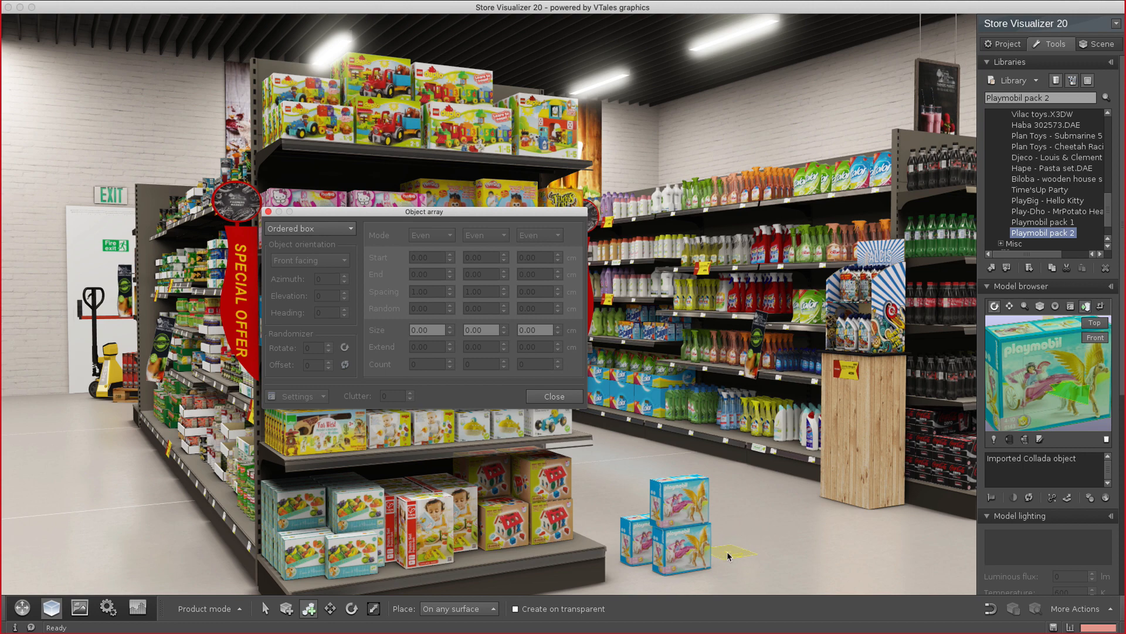
pyautogui.moveTo(728, 555); pyautogui.dragTo(899, 558)
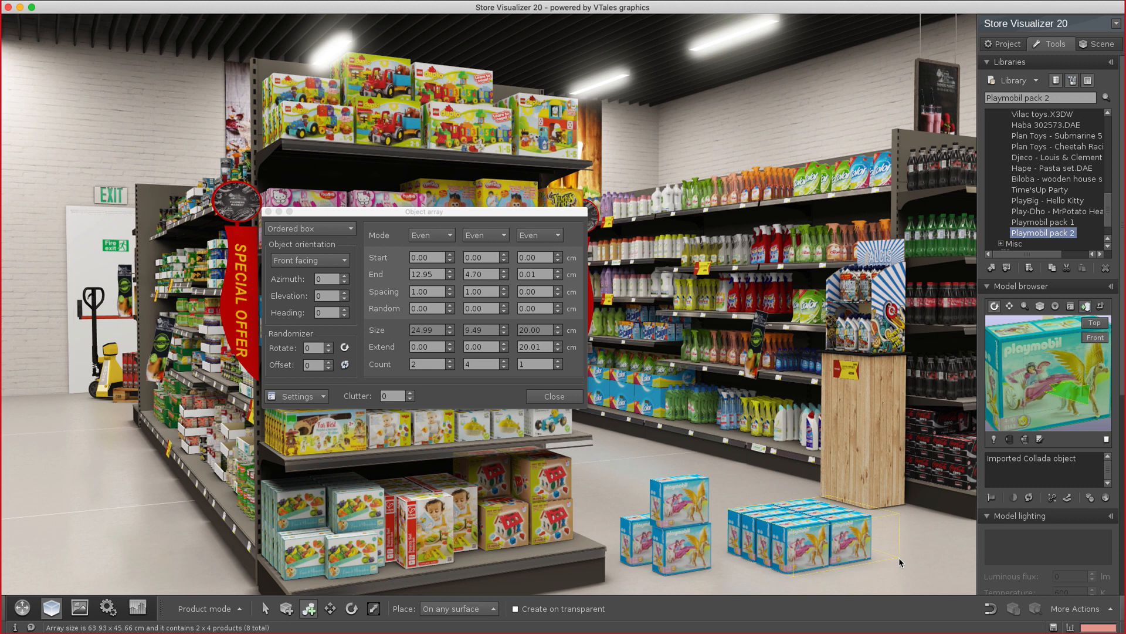
pyautogui.moveTo(899, 558); pyautogui.dragTo(899, 558)
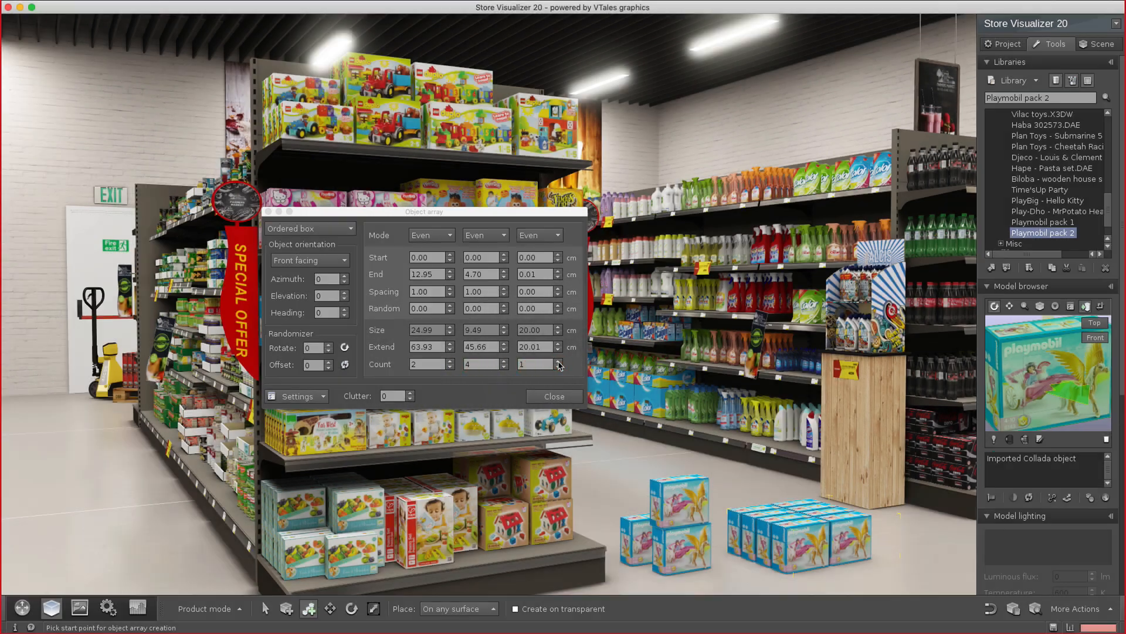
pyautogui.click(558, 362)
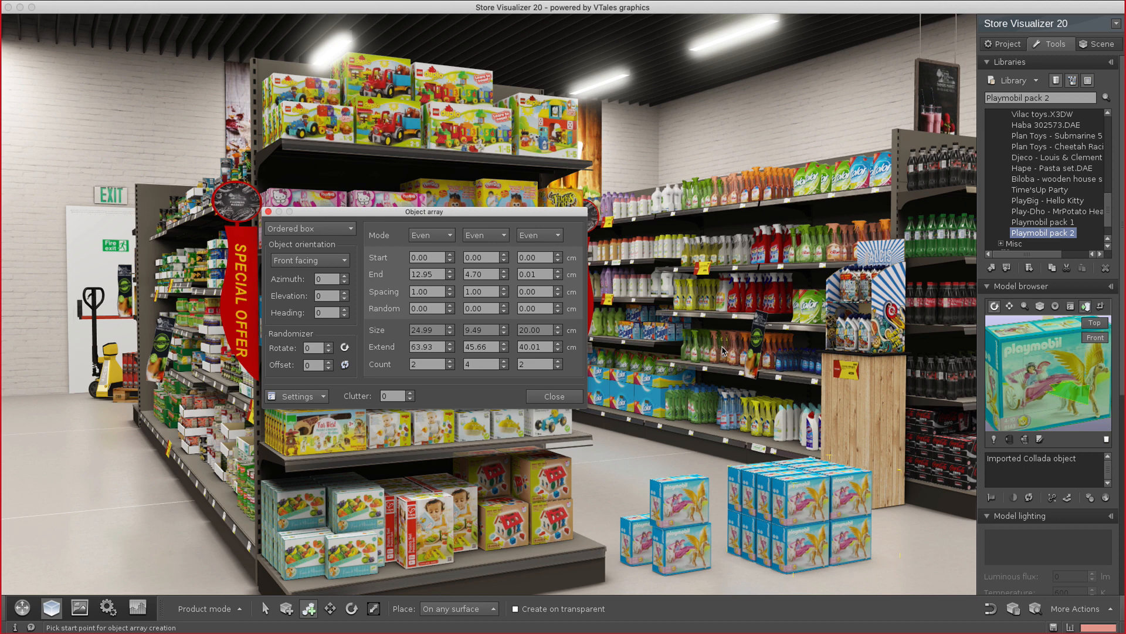
# Set the array's randomizer to rotate 5 and offset 10, and regenerate the random offset several times
pyautogui.click(315, 366)
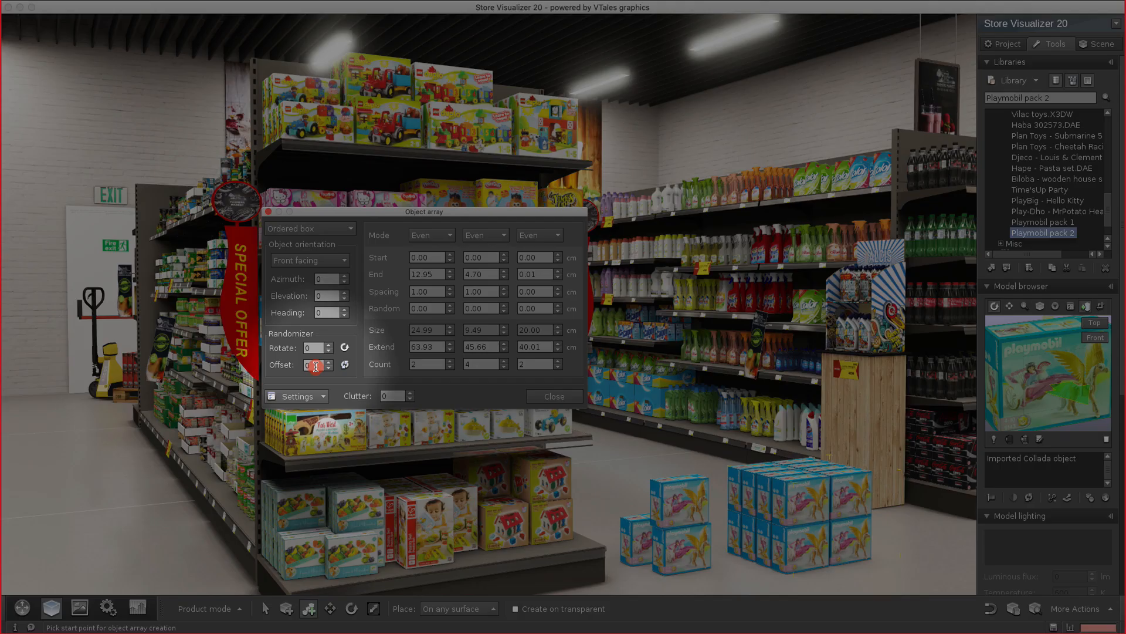
pyautogui.click(330, 351)
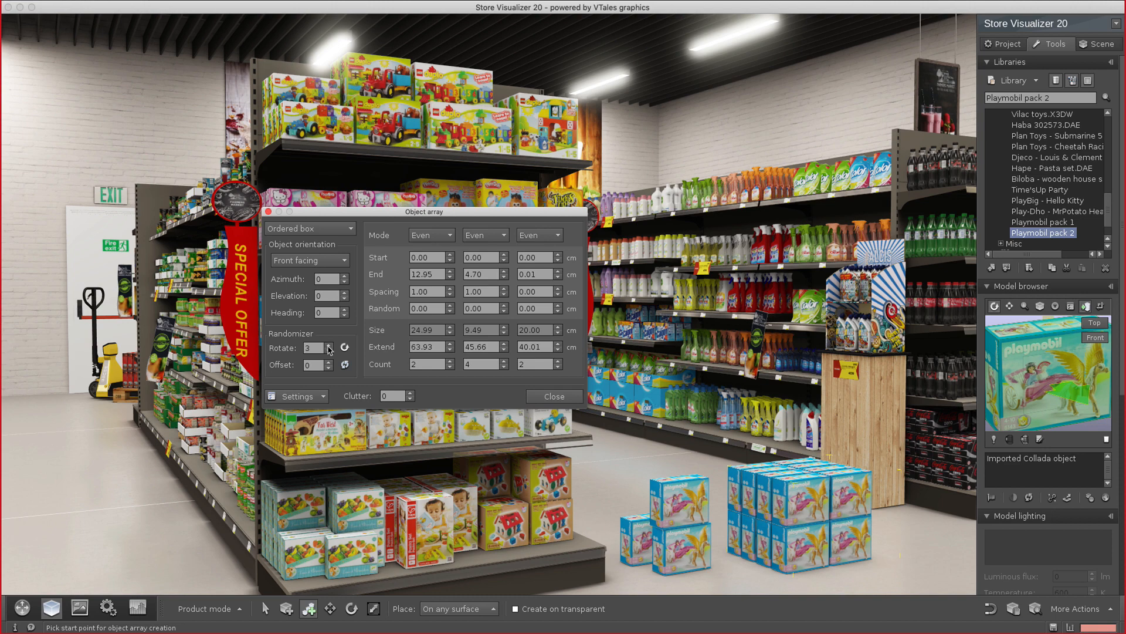
pyautogui.click(328, 346)
pyautogui.click(329, 346)
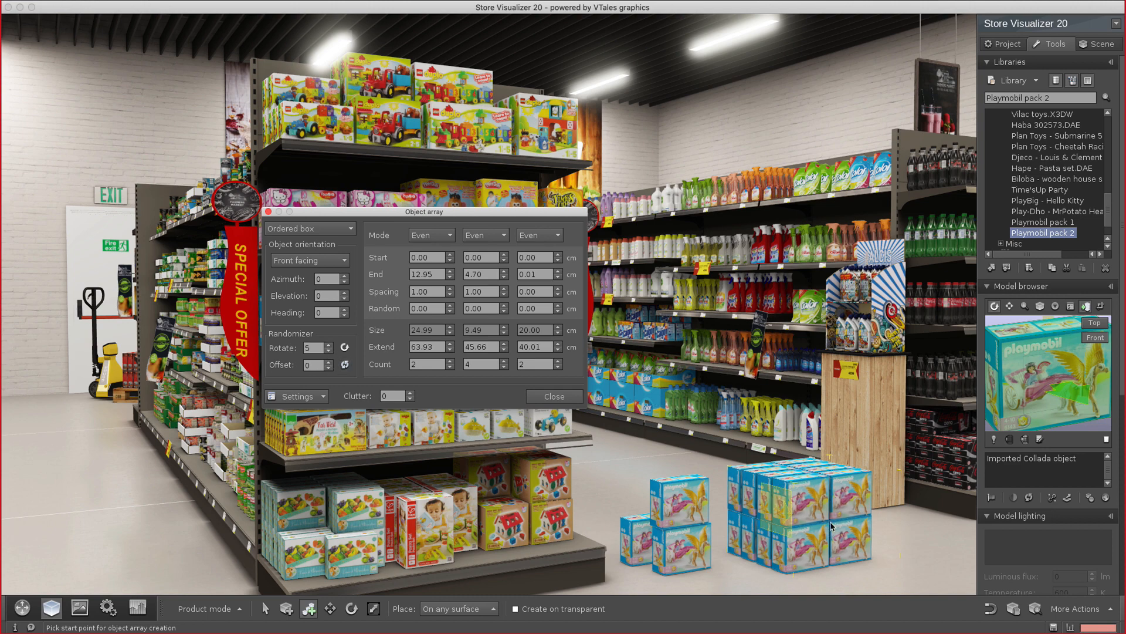
pyautogui.click(329, 363)
pyautogui.click(328, 362)
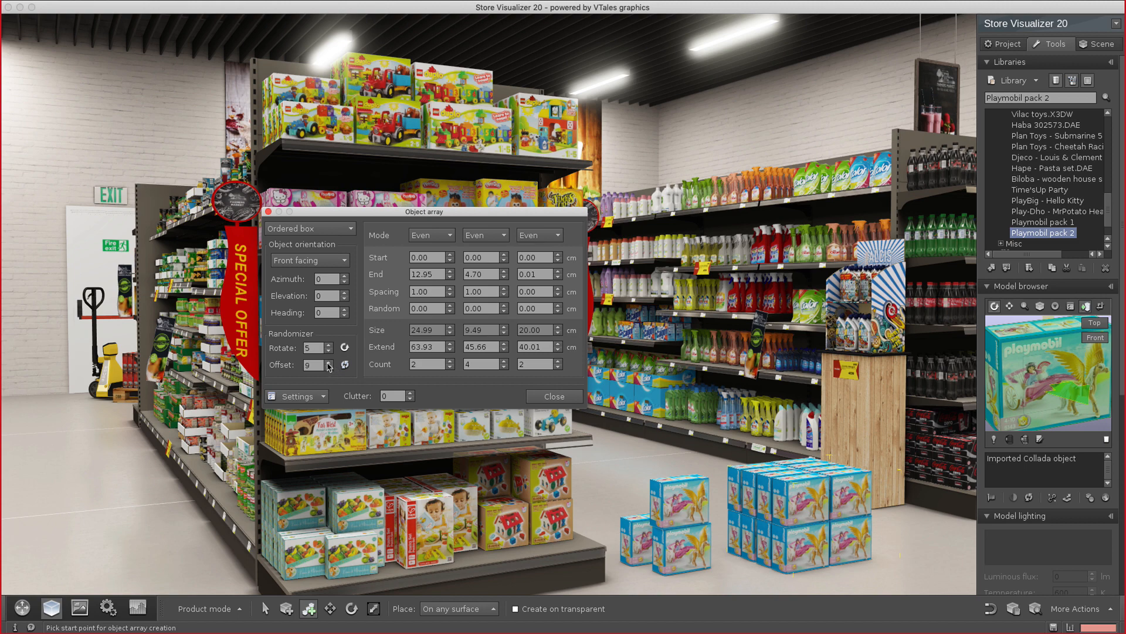
pyautogui.click(329, 363)
pyautogui.click(345, 365)
pyautogui.click(345, 365)
pyautogui.click(345, 365)
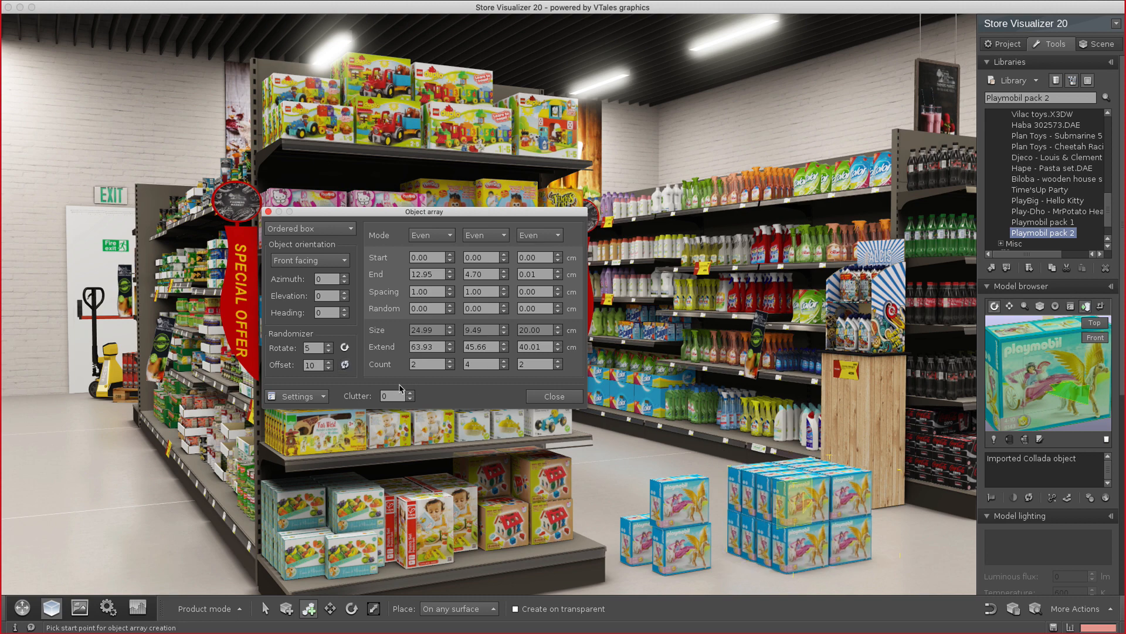
pyautogui.click(346, 366)
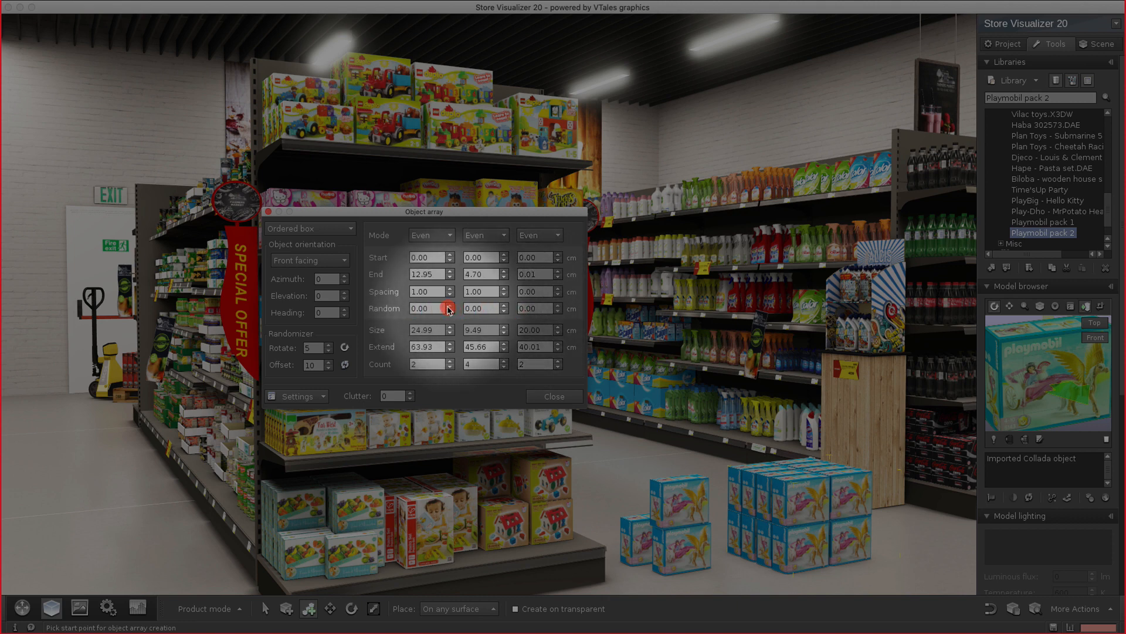
# Set the array's random spacing to 0.70 cm in the first direction and 0.20 cm in the second
pyautogui.click(449, 306)
pyautogui.click(448, 306)
pyautogui.click(449, 306)
pyautogui.click(449, 306)
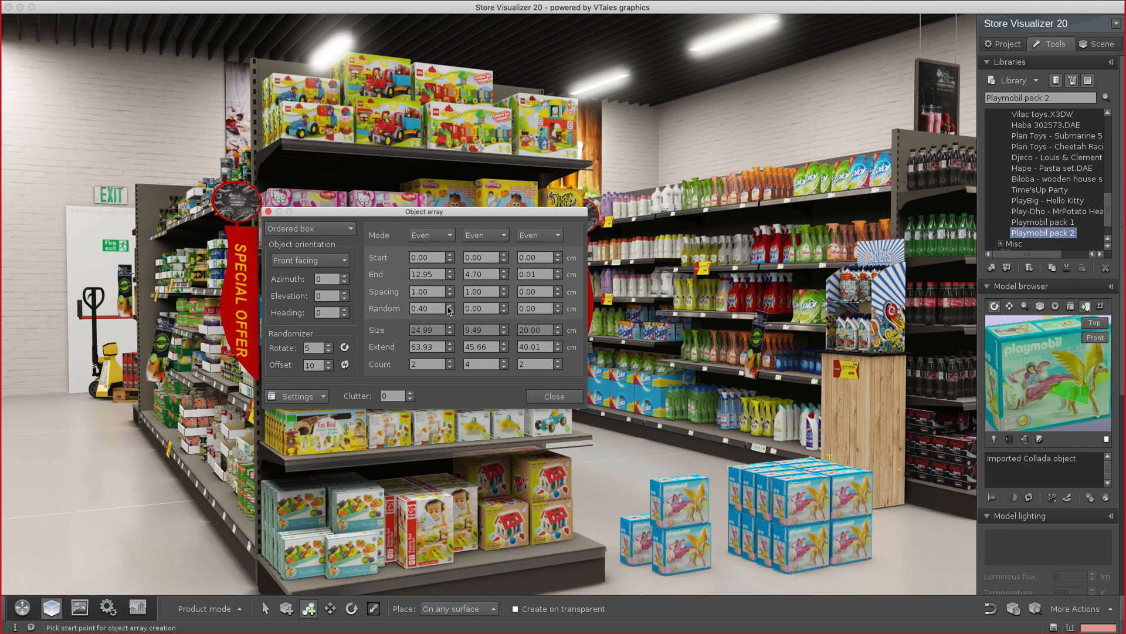
pyautogui.click(448, 307)
pyautogui.click(448, 306)
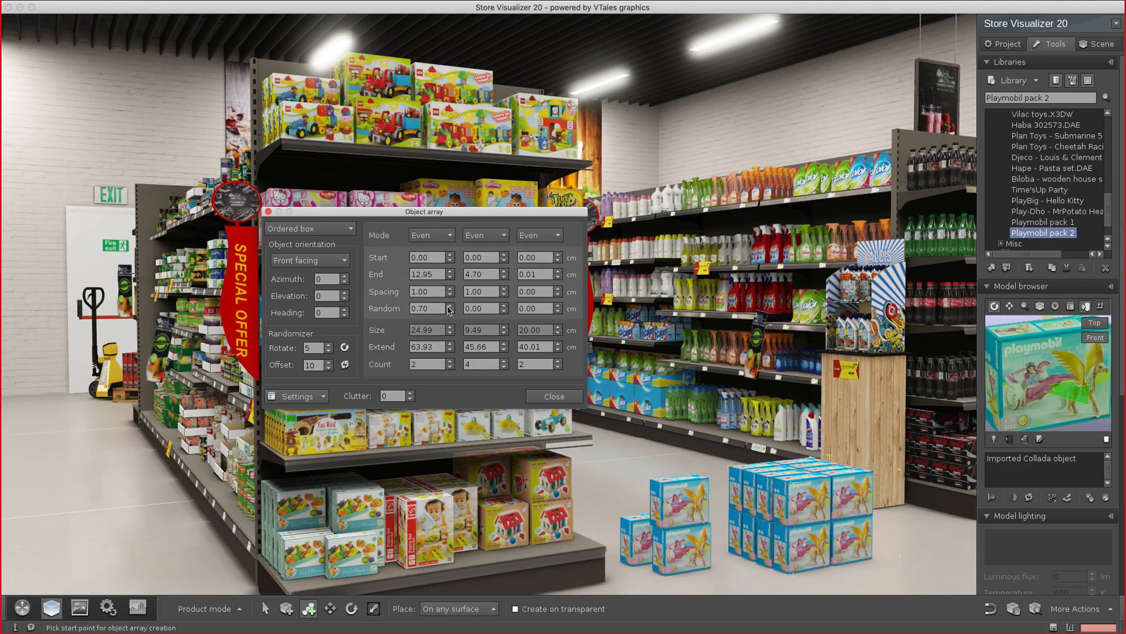
pyautogui.click(503, 305)
pyautogui.click(503, 306)
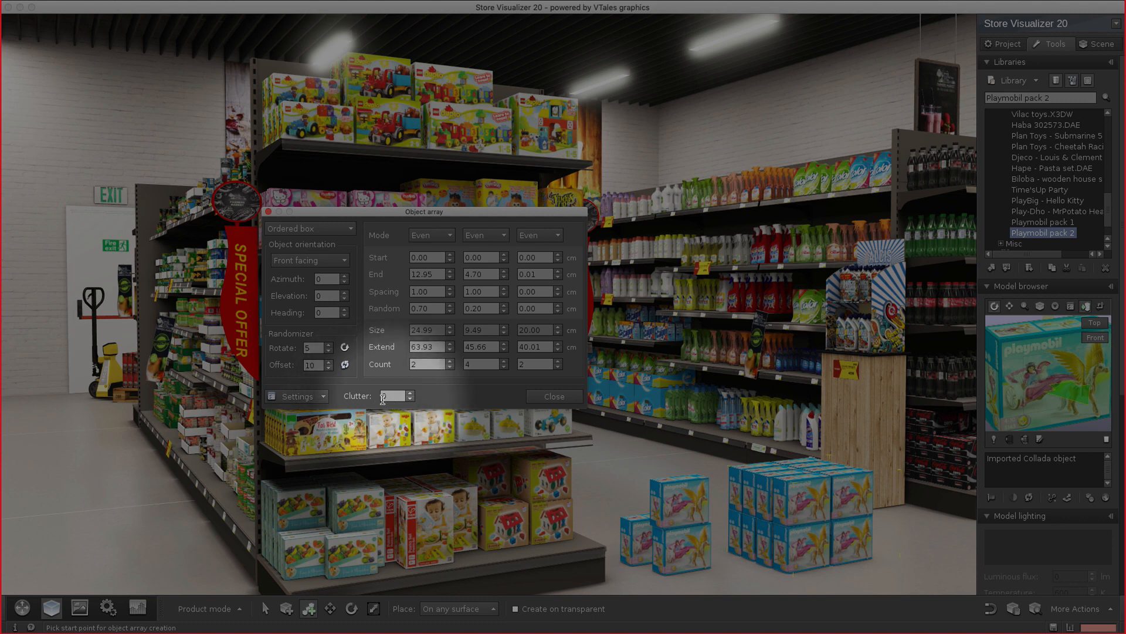
# Thin out the Playmobil array by trying clutter values up to 6, and settle on a clutter of 3
pyautogui.click(410, 393)
pyautogui.click(409, 394)
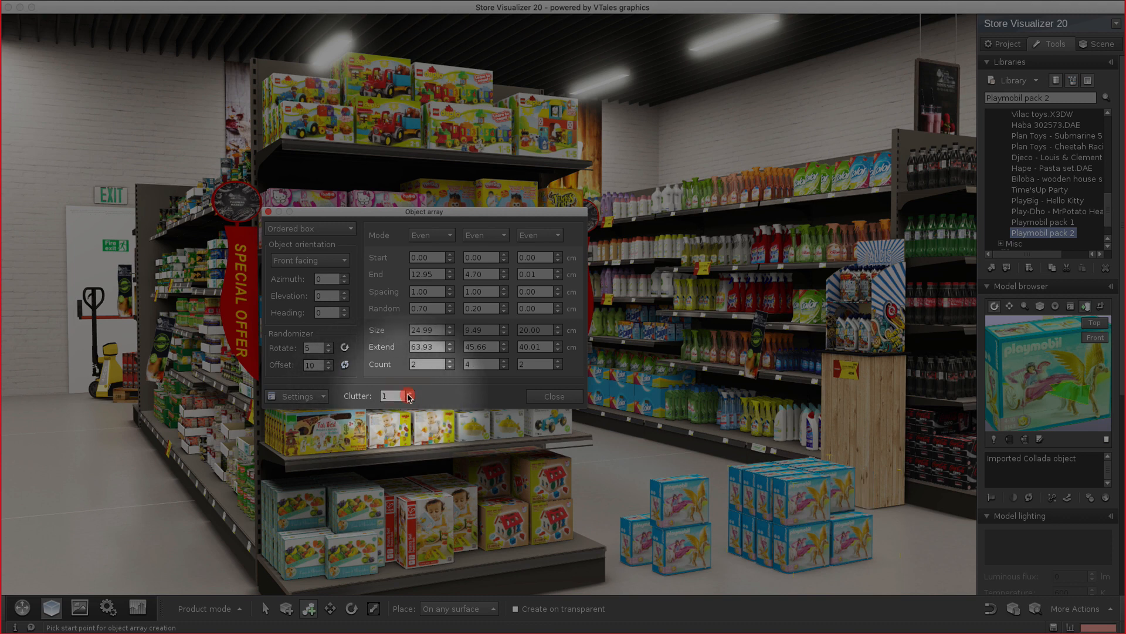
pyautogui.click(409, 394)
pyautogui.click(410, 394)
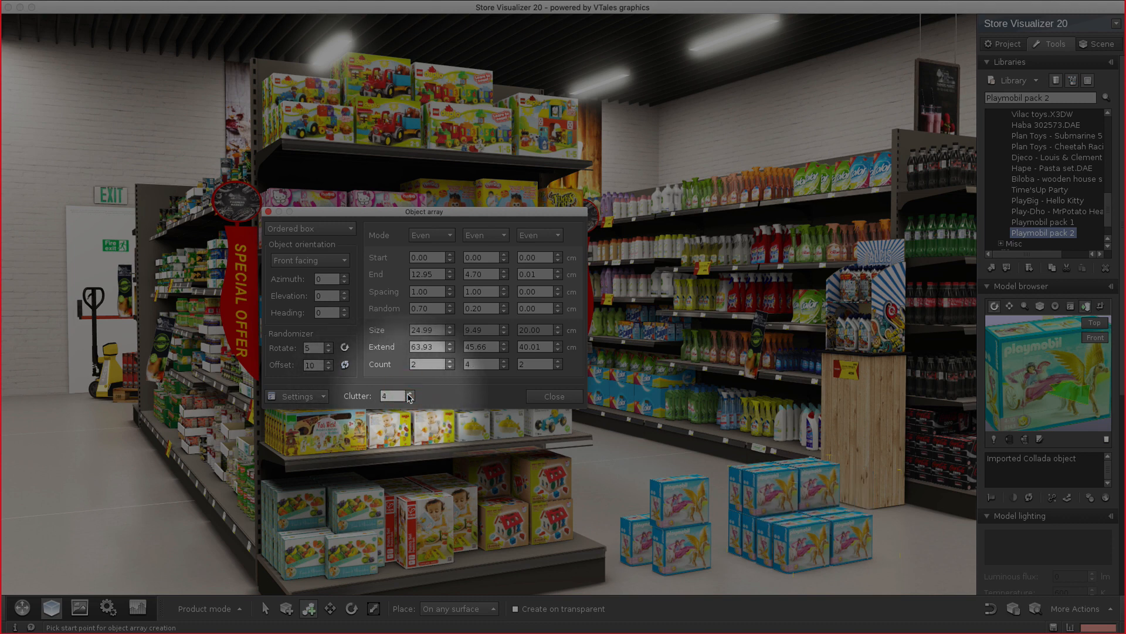
pyautogui.click(409, 394)
pyautogui.click(409, 394)
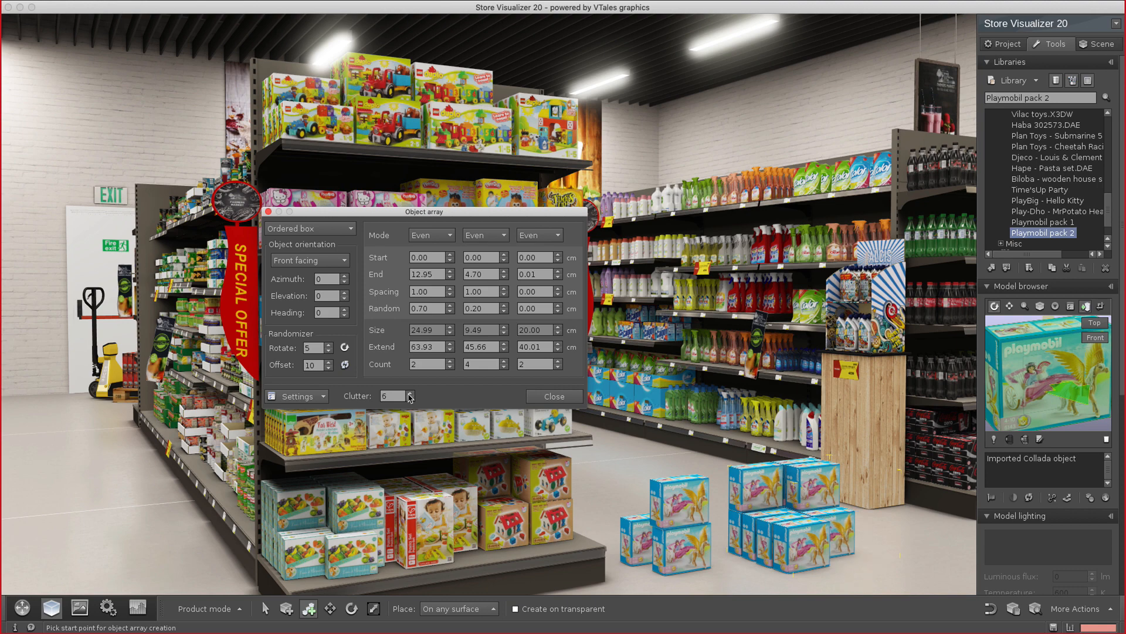
pyautogui.click(410, 399)
pyautogui.click(410, 400)
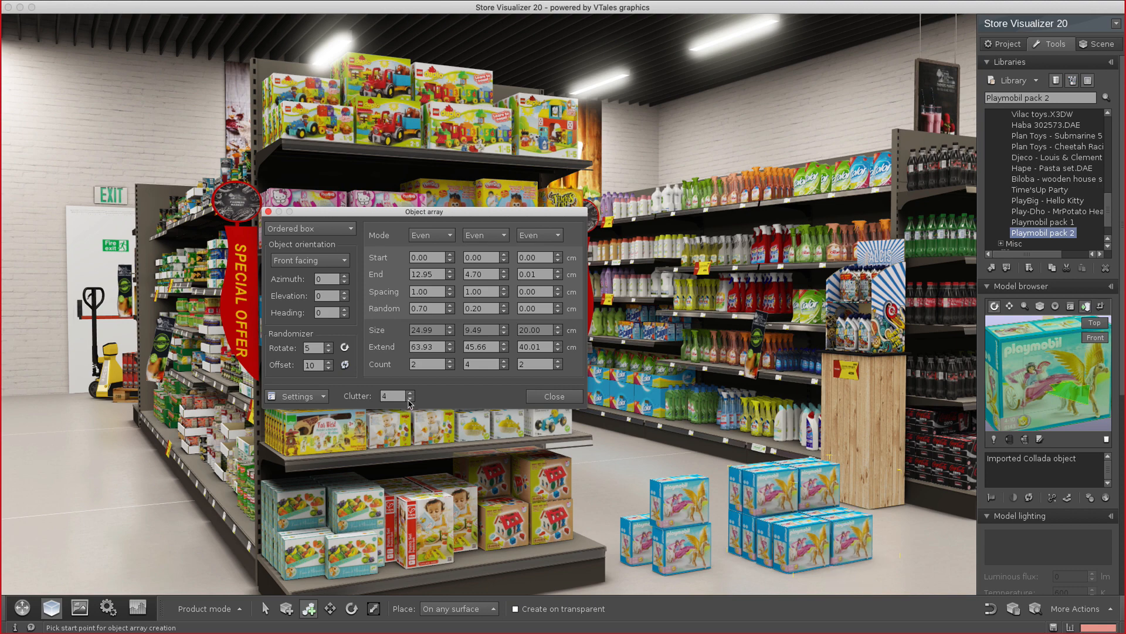
pyautogui.click(410, 399)
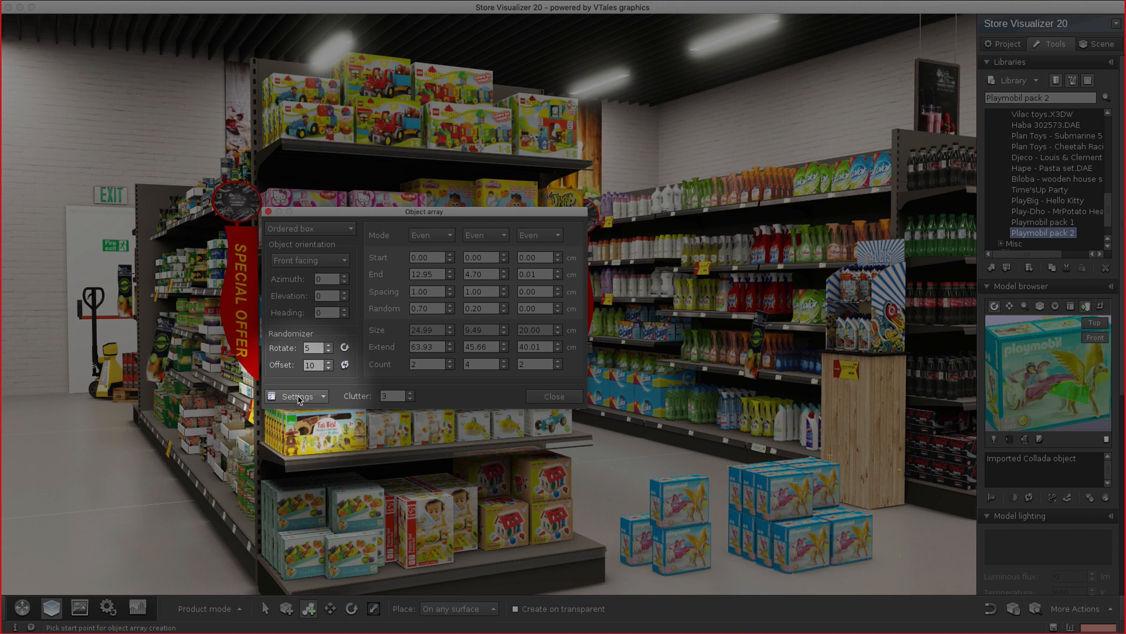
# Fit the array to its minimal extend and open the product report wizard, dismissing the info message
pyautogui.click(298, 397)
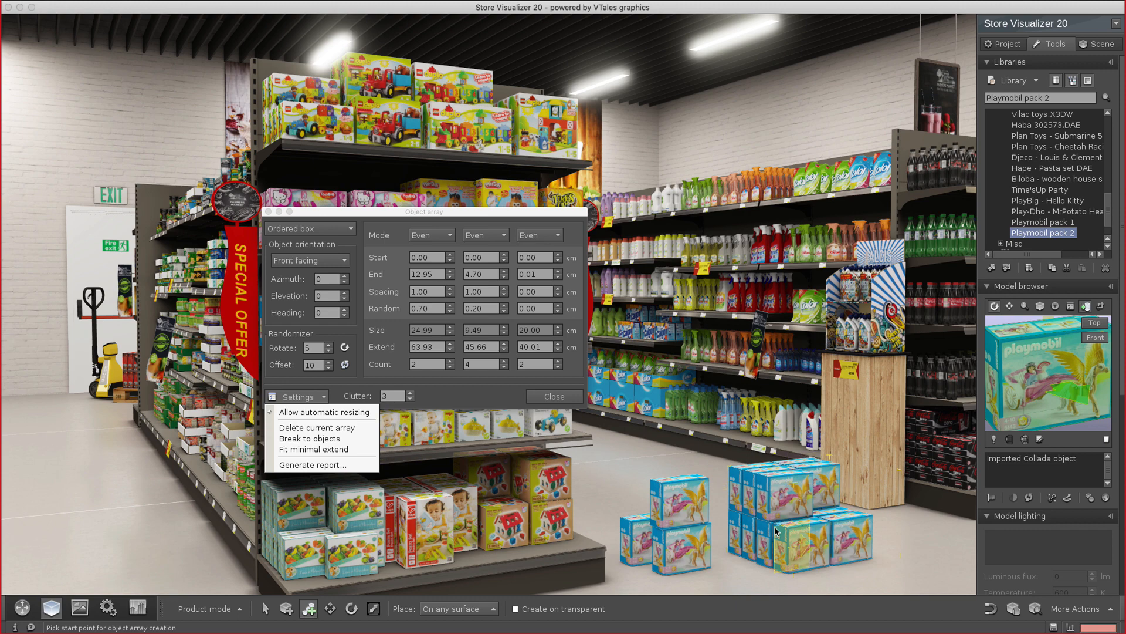
pyautogui.click(349, 465)
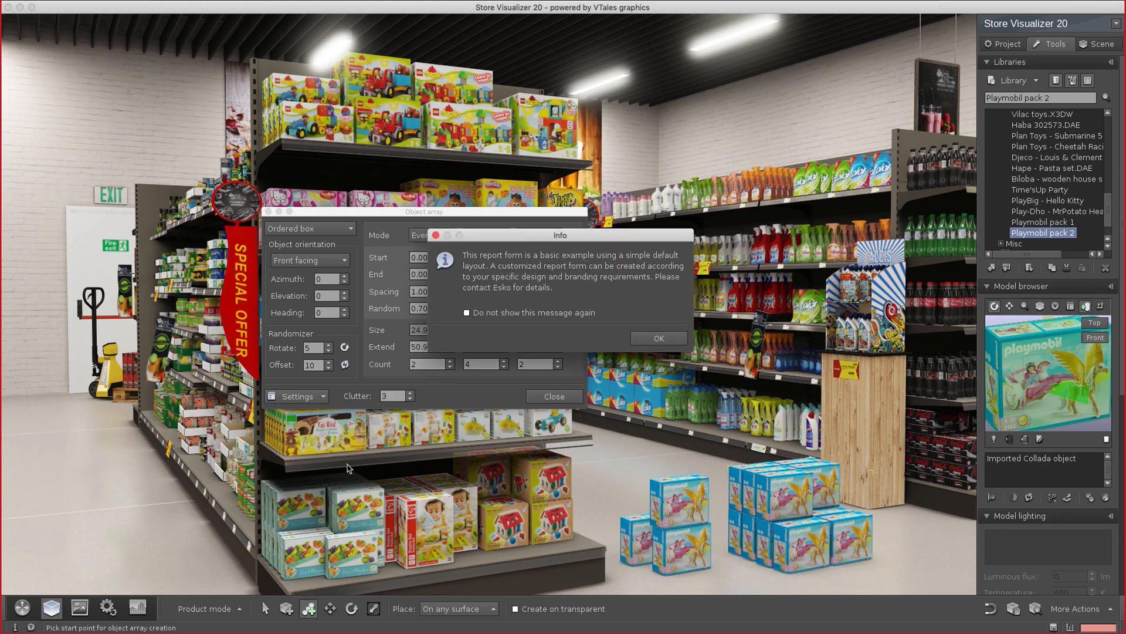
pyautogui.click(656, 341)
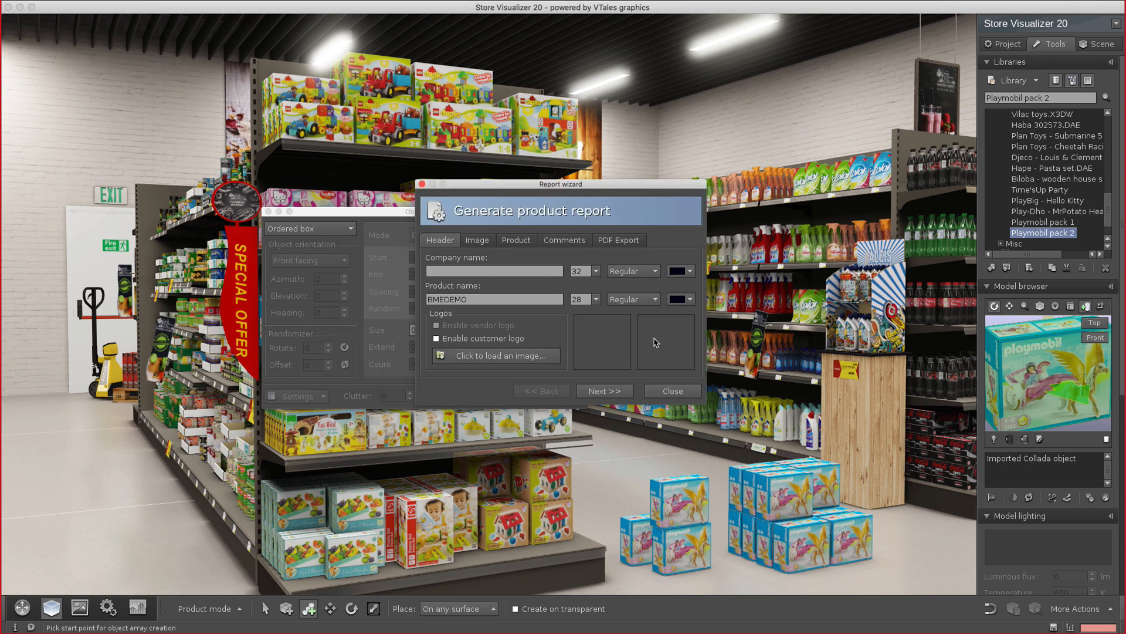
# Enter Mattel as the report's company name and take a scene snapshot for the report image
pyautogui.click(464, 272)
pyautogui.write('Mattel')
pyautogui.click(482, 244)
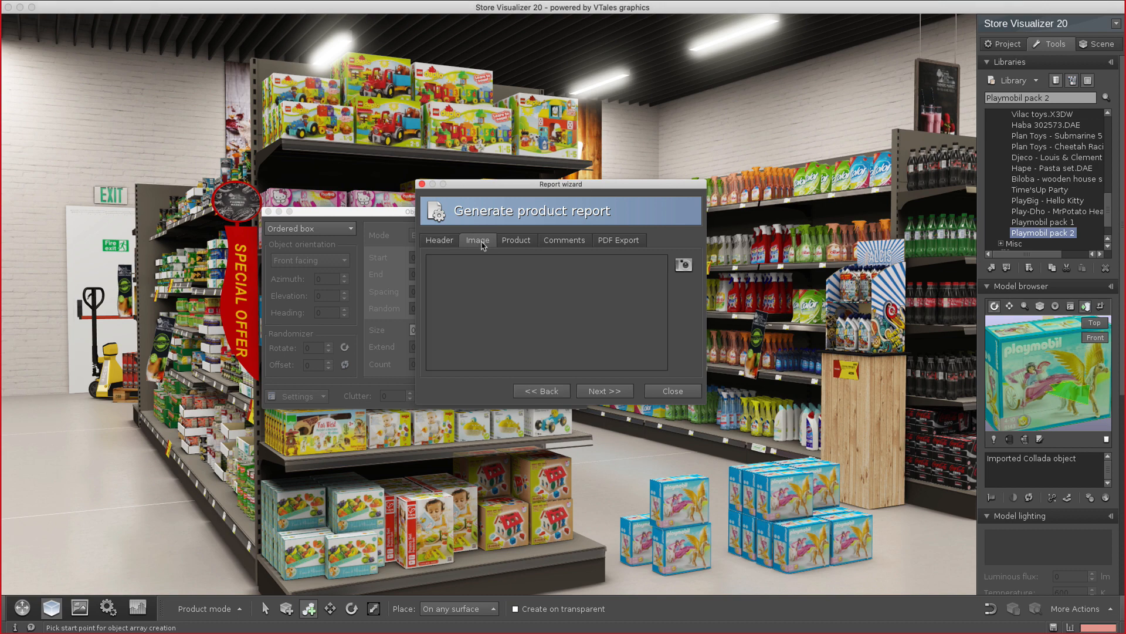
pyautogui.click(684, 265)
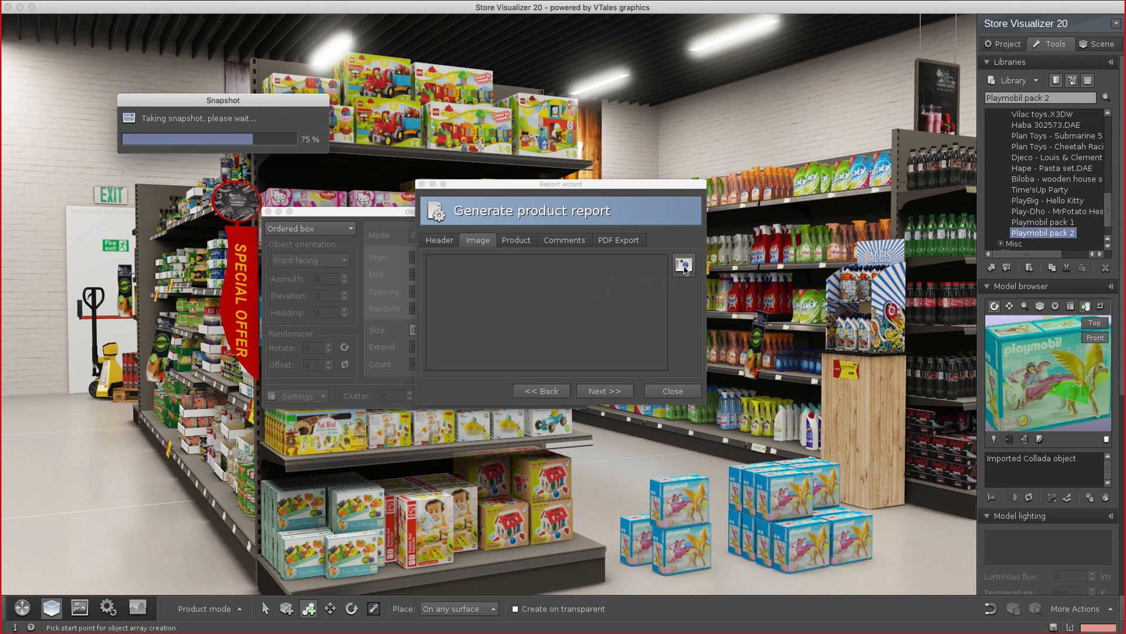
# Examine the report's product view layouts, comments and PDF export options, and close the wizard without exporting
pyautogui.click(511, 241)
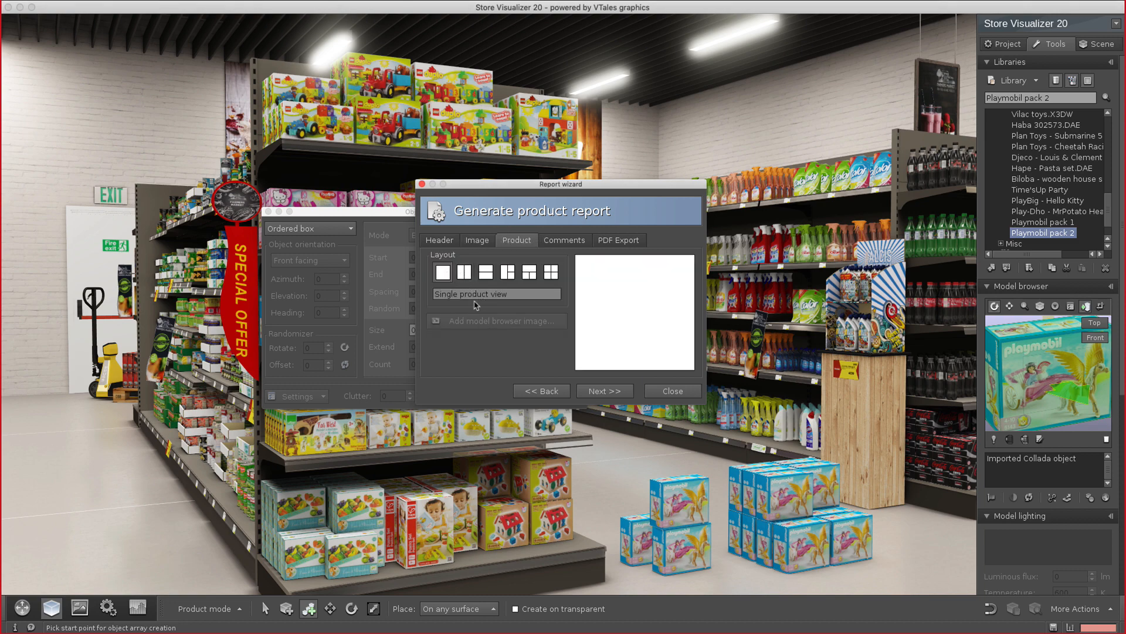
pyautogui.click(464, 273)
pyautogui.click(486, 275)
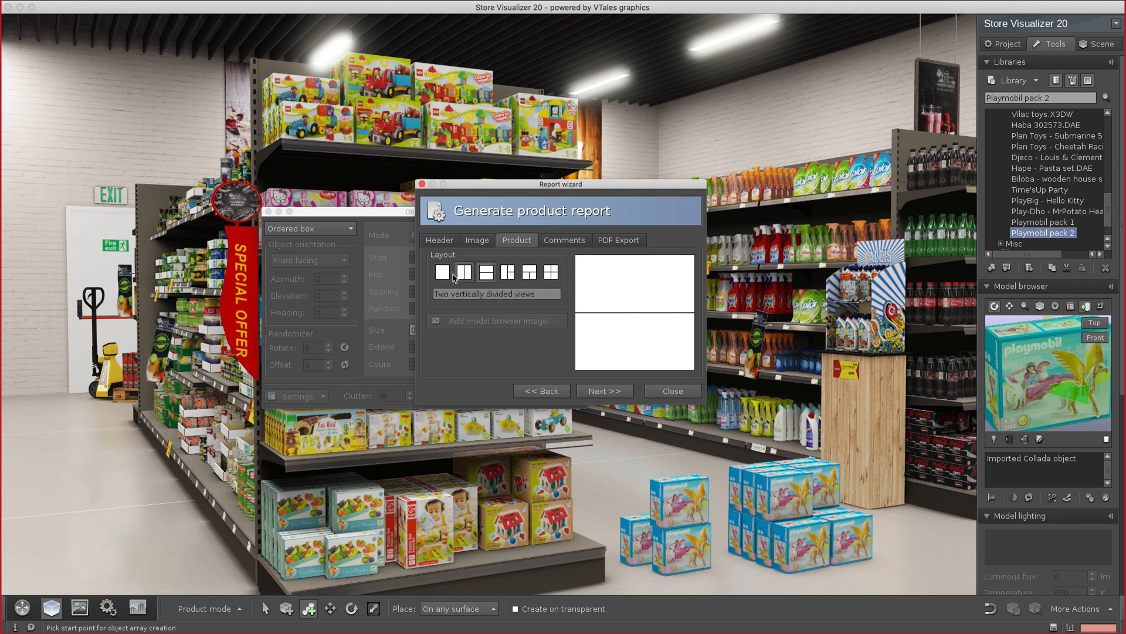
pyautogui.click(444, 275)
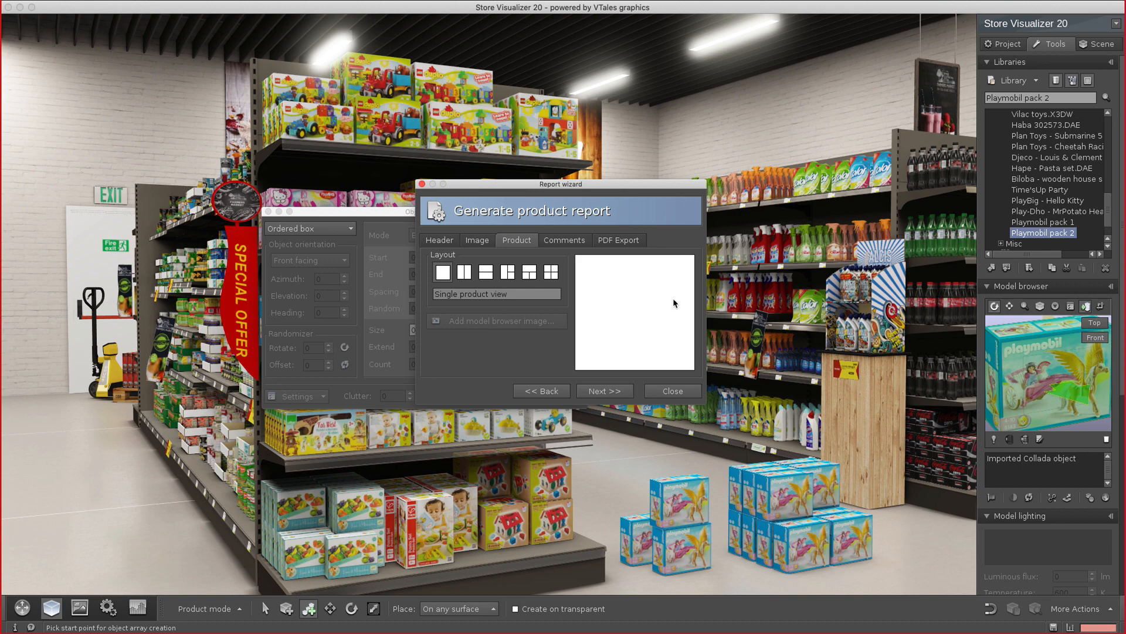
pyautogui.click(565, 243)
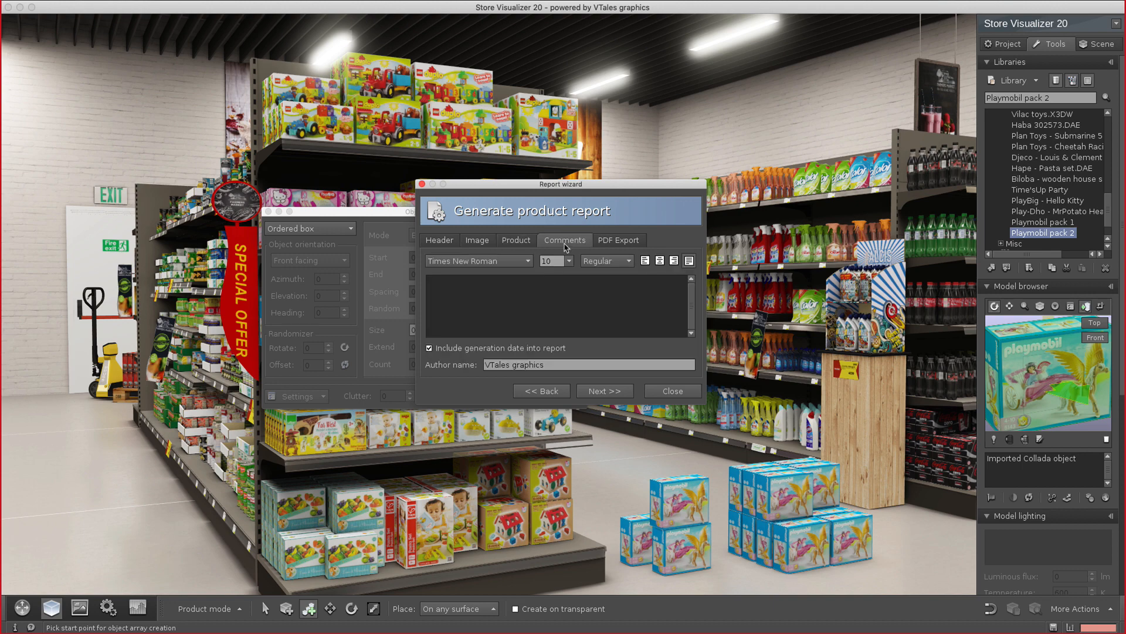
pyautogui.click(613, 244)
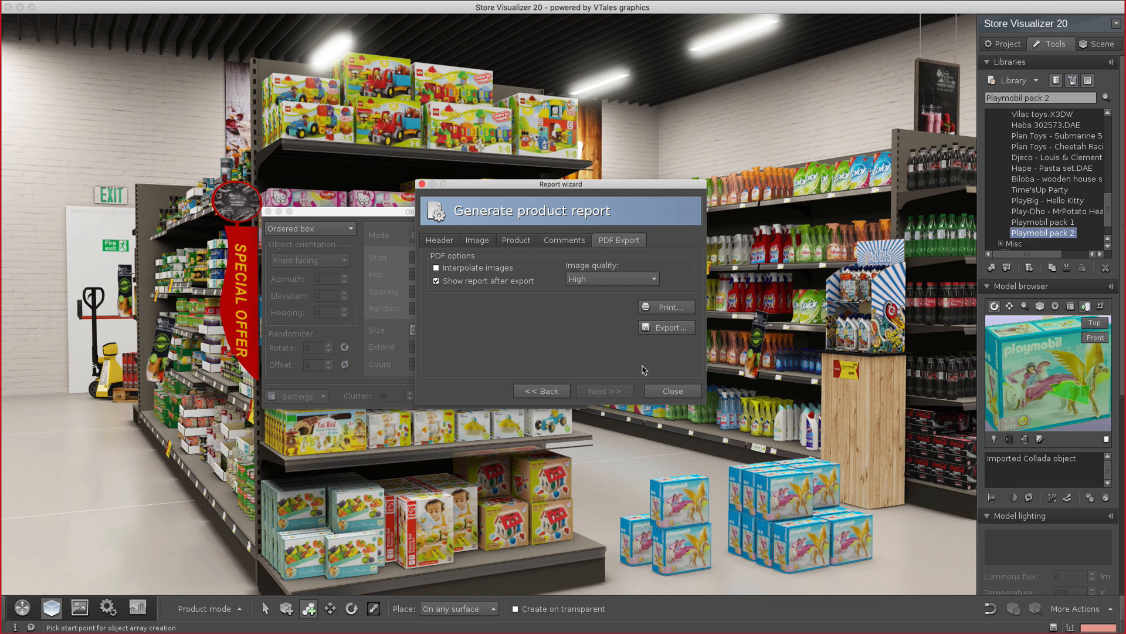
pyautogui.click(652, 393)
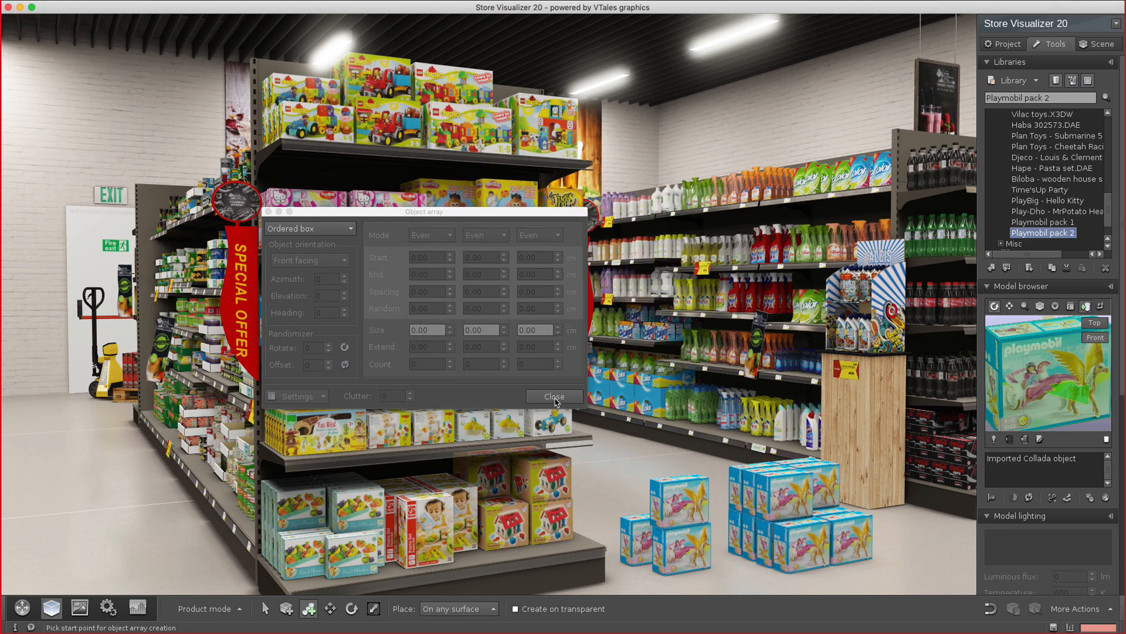
# Select the Playmobil pack 2 array on the floor, break it to objects and close the array dialog
pyautogui.click(478, 399)
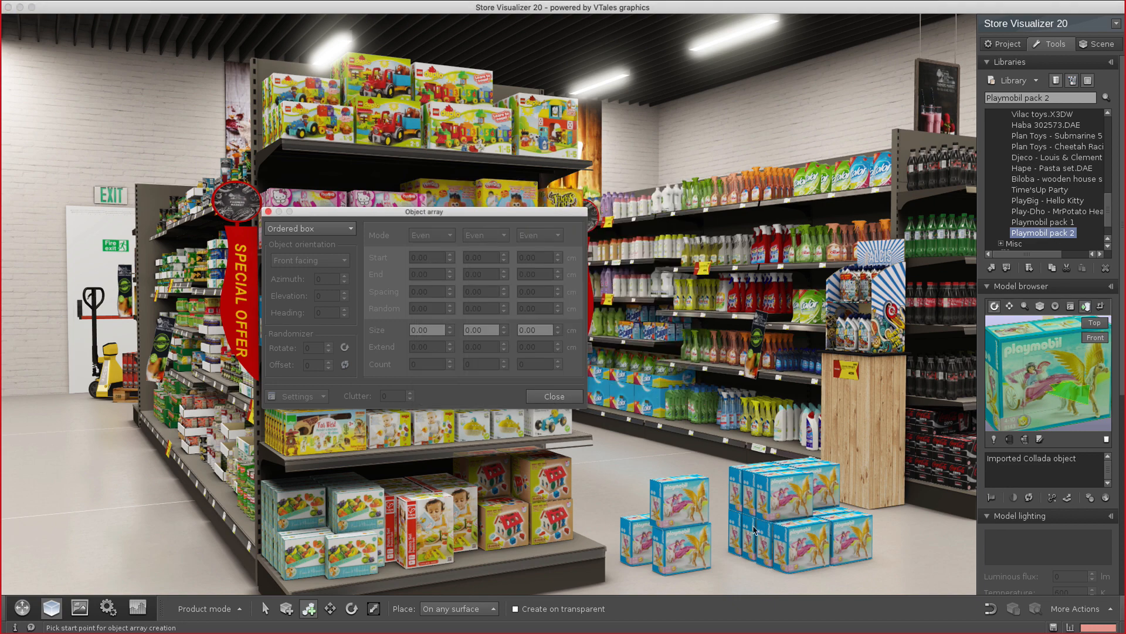
pyautogui.click(755, 509)
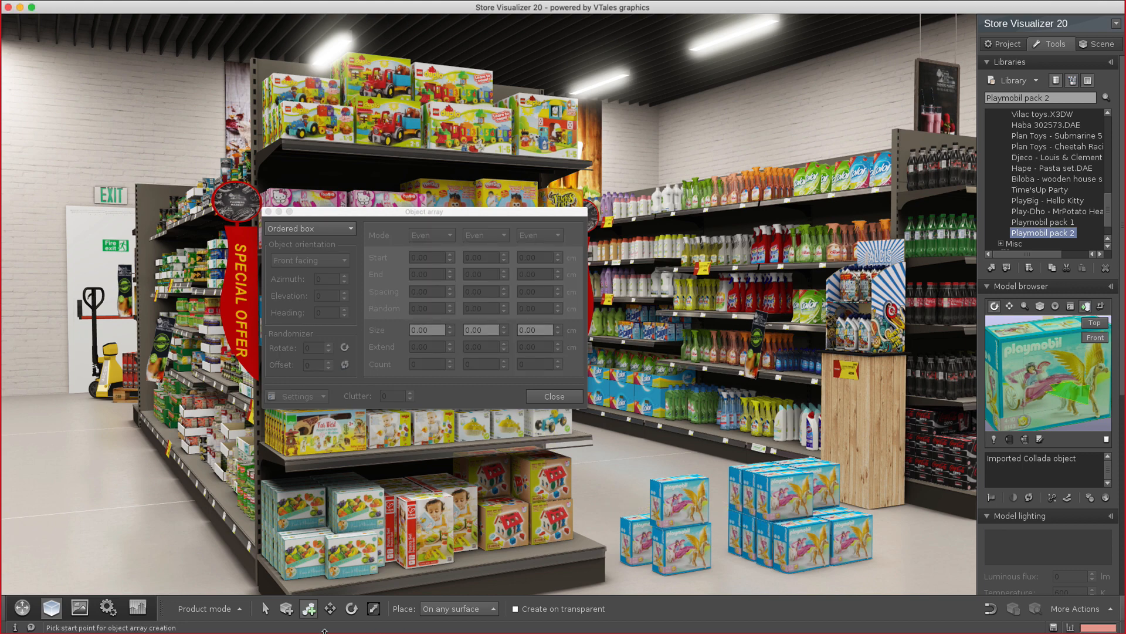
pyautogui.click(265, 608)
pyautogui.click(790, 508)
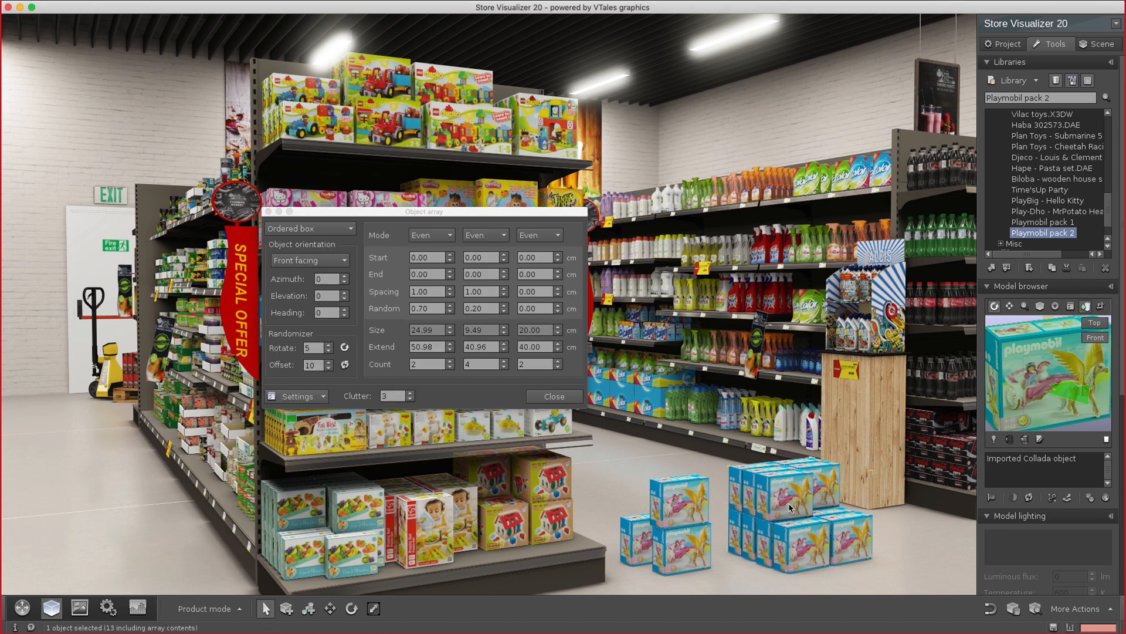
pyautogui.click(291, 397)
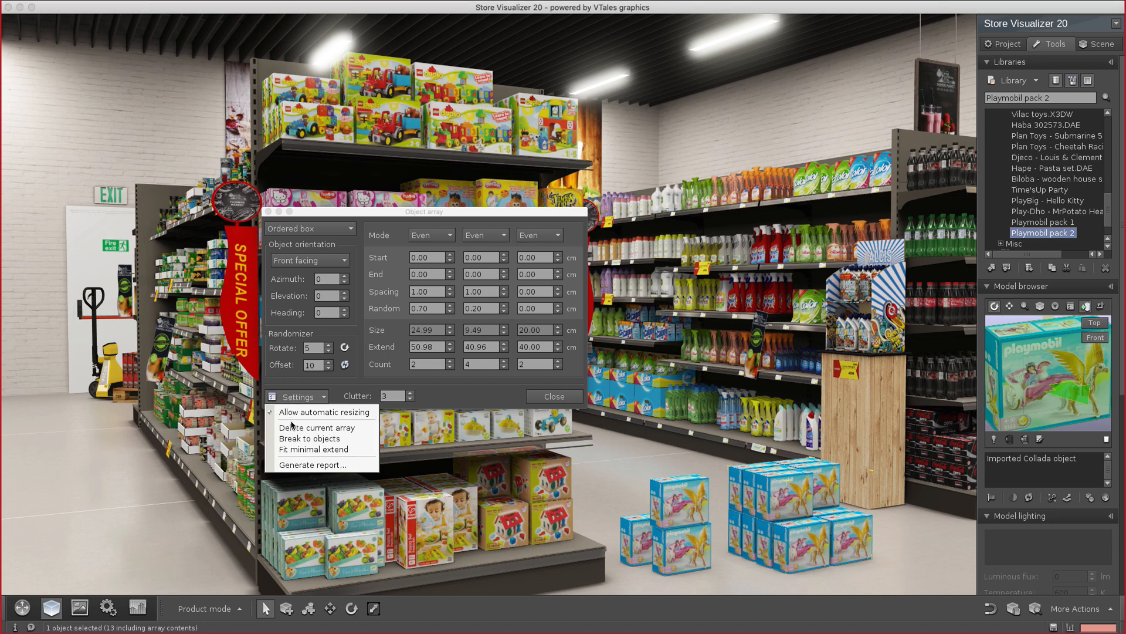
pyautogui.click(295, 440)
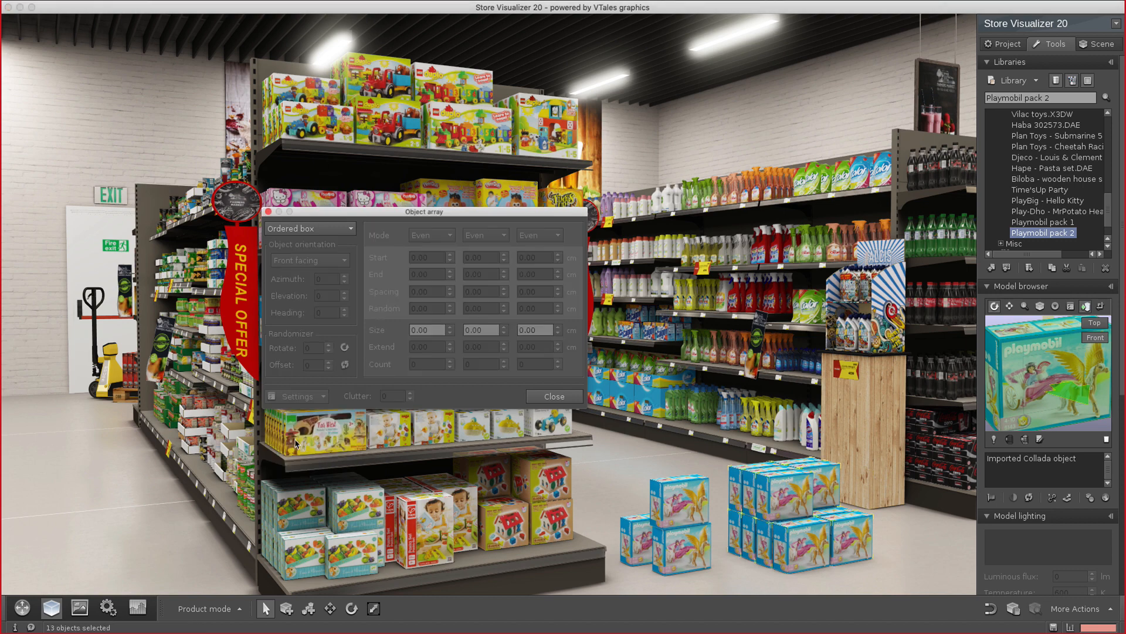
pyautogui.click(554, 397)
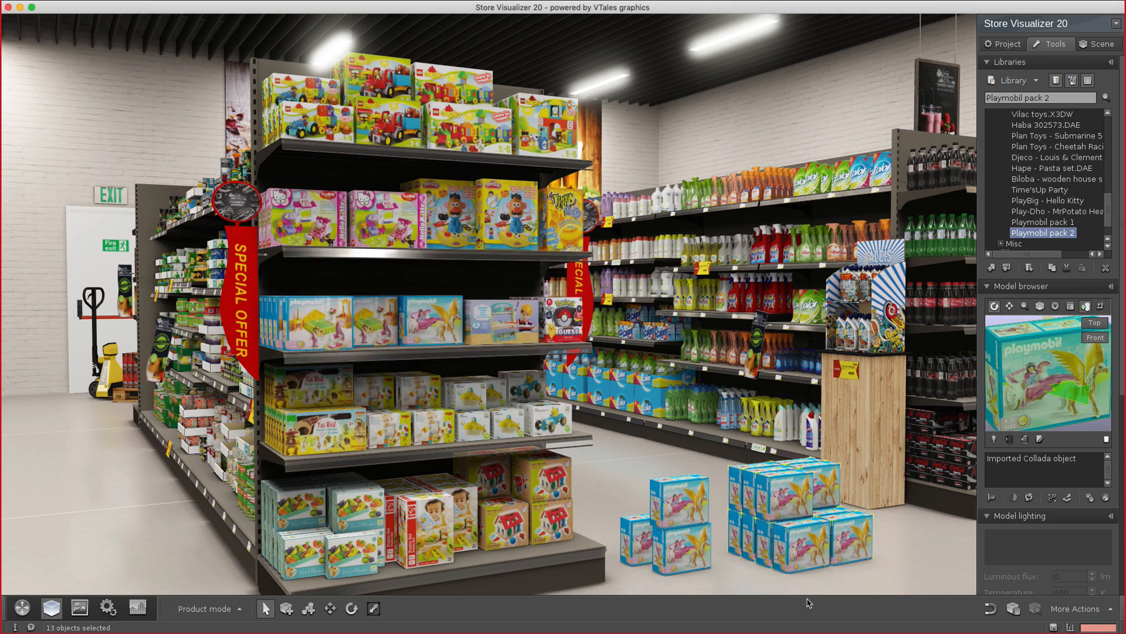
# Select a single box from the broken-up array and inspect the commands available for it
pyautogui.click(798, 552)
pyautogui.rightClick(792, 502)
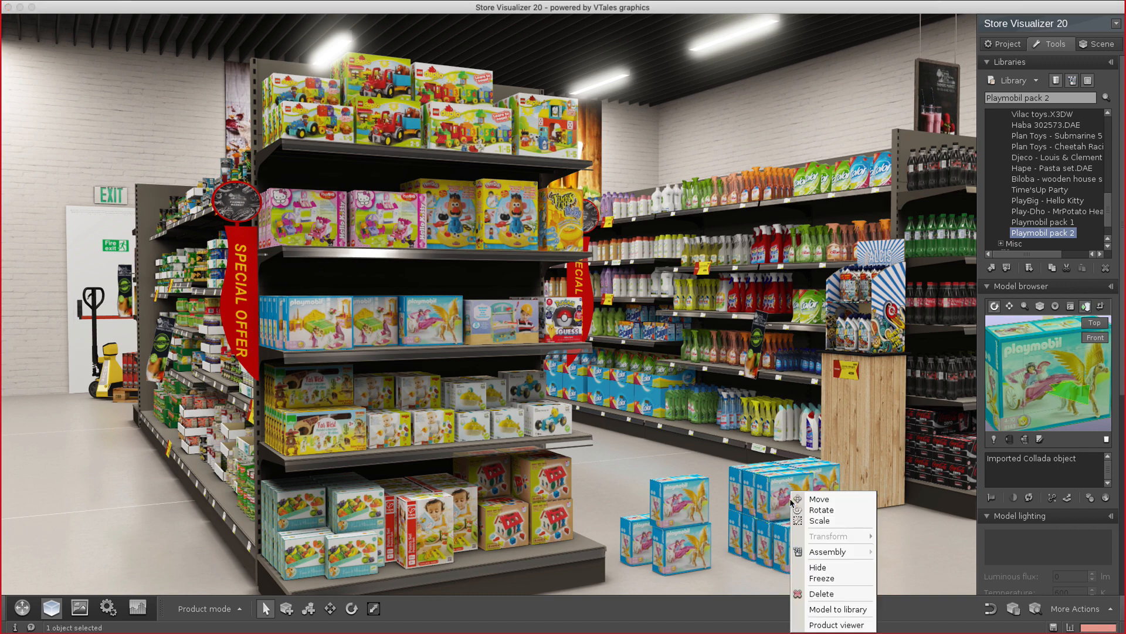
pyautogui.click(815, 594)
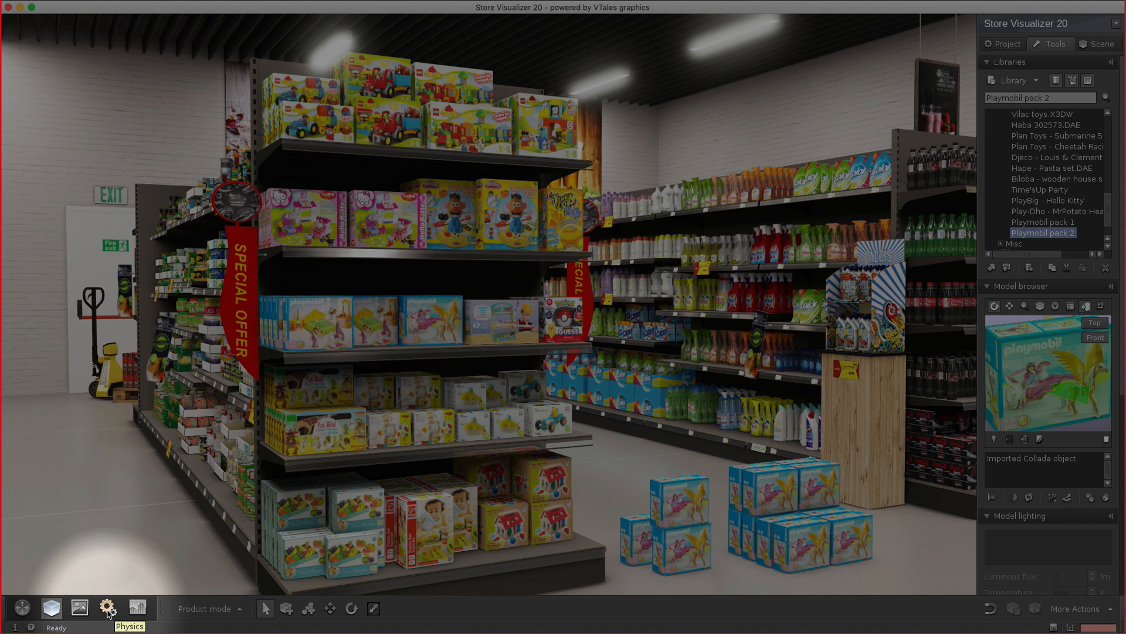
# Start the physics simulation on parts of the scene and return to product editing
pyautogui.click(108, 610)
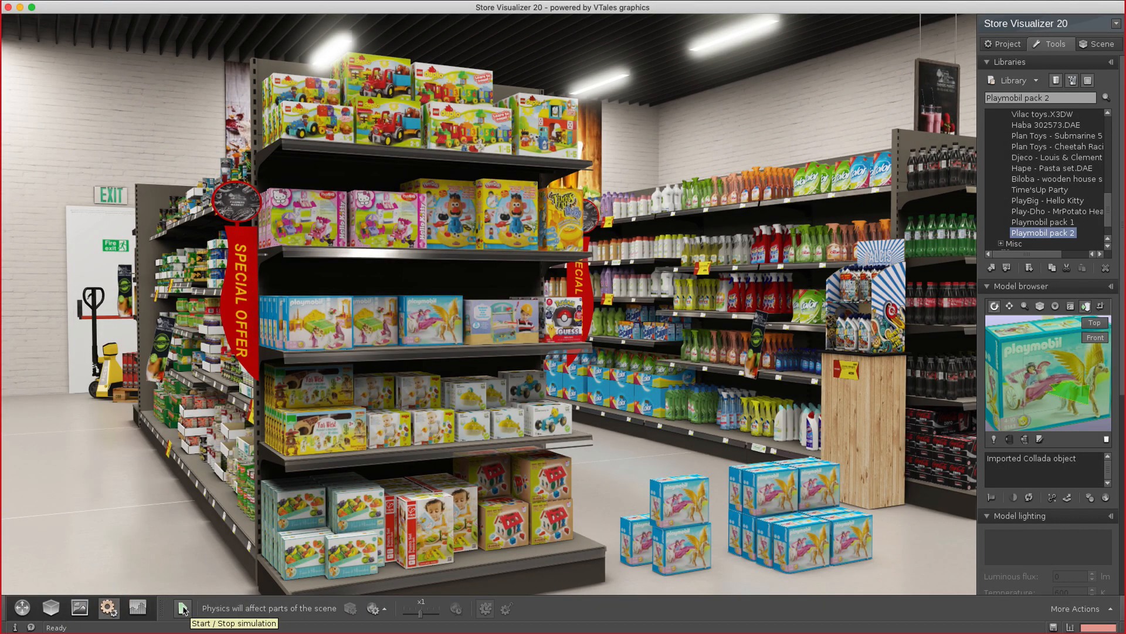
pyautogui.click(183, 610)
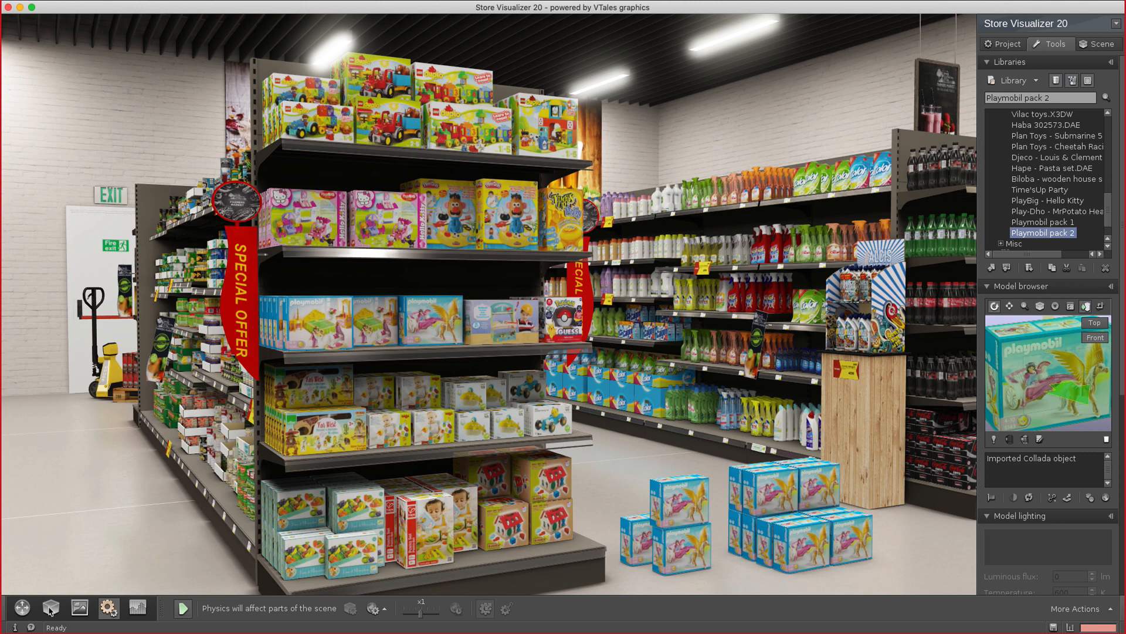
pyautogui.click(50, 608)
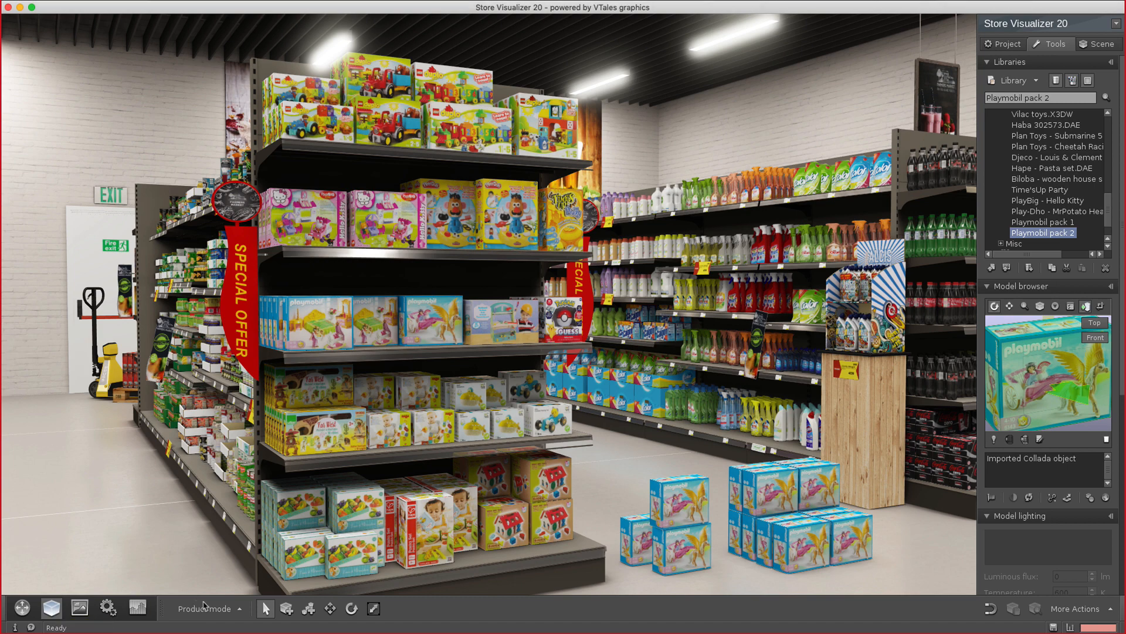
# Move boxes of the broken-up array into their neighbours to knock over the stacks, and stop the physics simulation
pyautogui.click(331, 609)
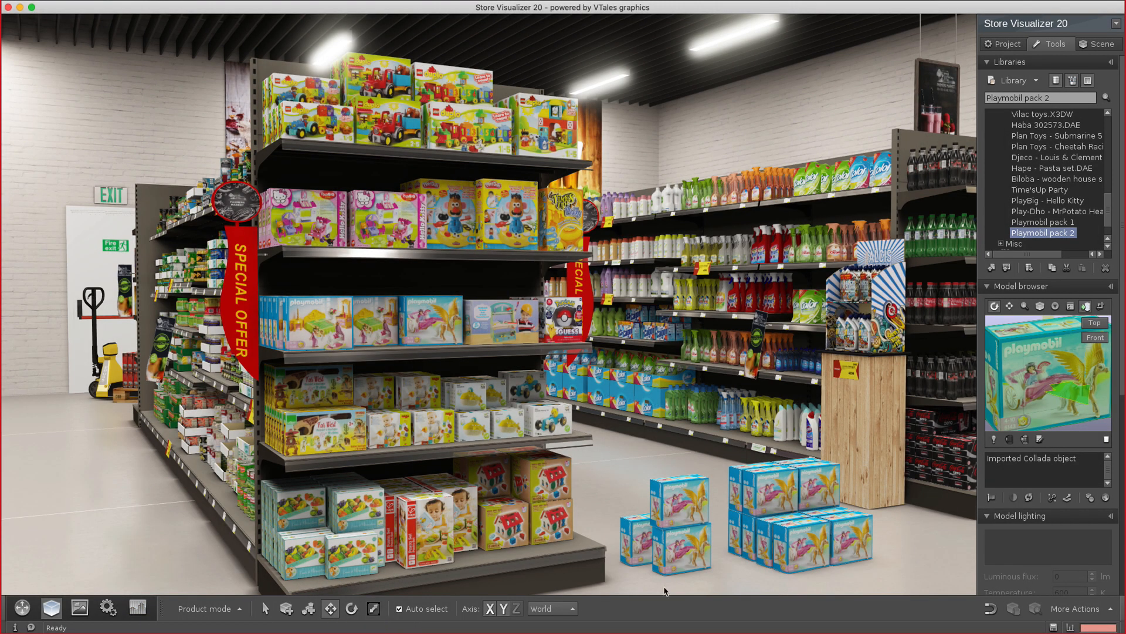
pyautogui.click(786, 549)
pyautogui.moveTo(788, 549); pyautogui.dragTo(735, 505)
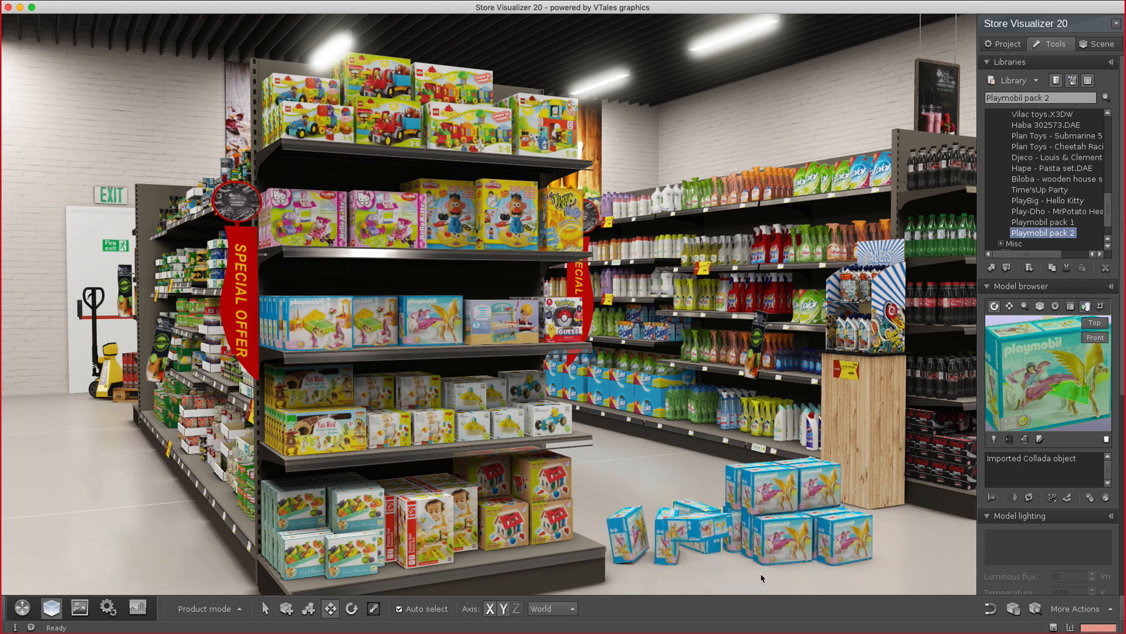
pyautogui.moveTo(774, 497); pyautogui.dragTo(723, 519)
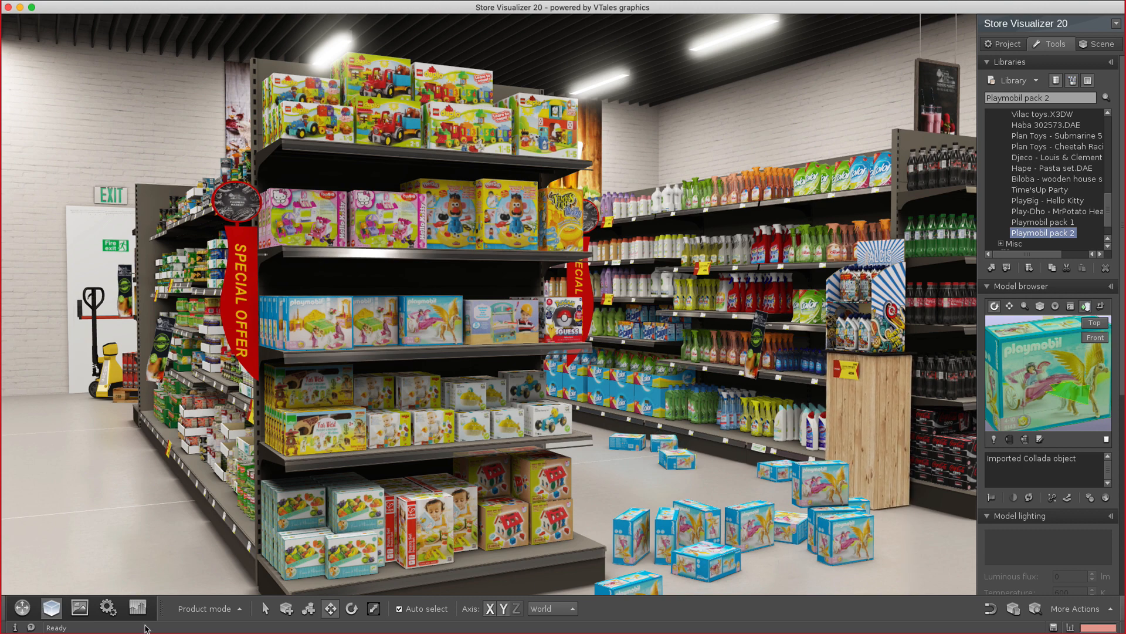
pyautogui.click(112, 609)
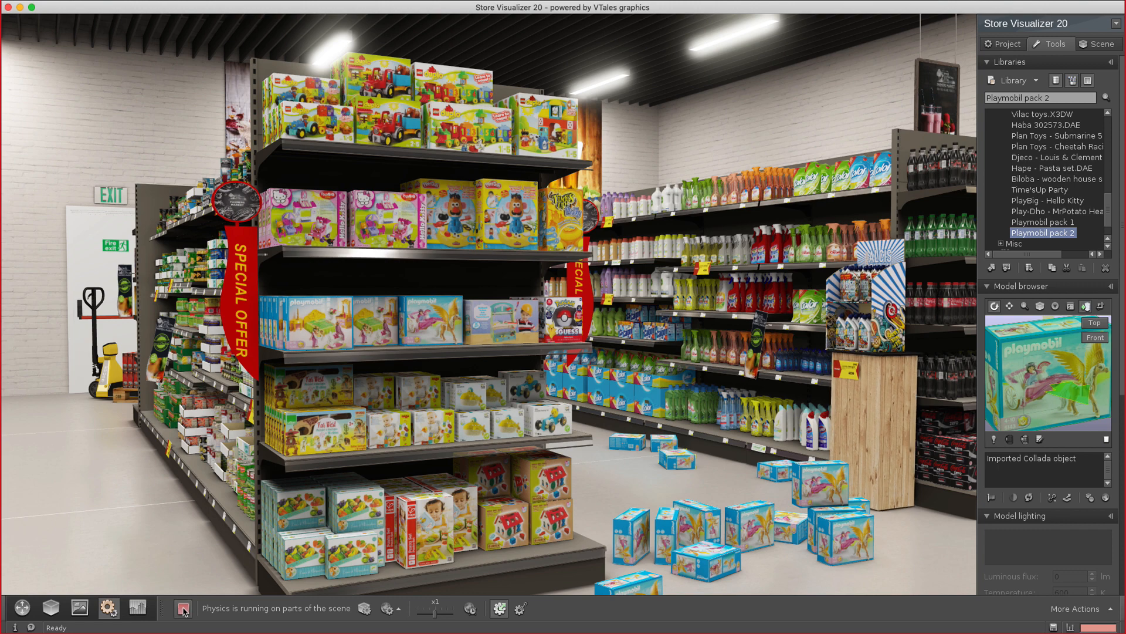
pyautogui.click(183, 610)
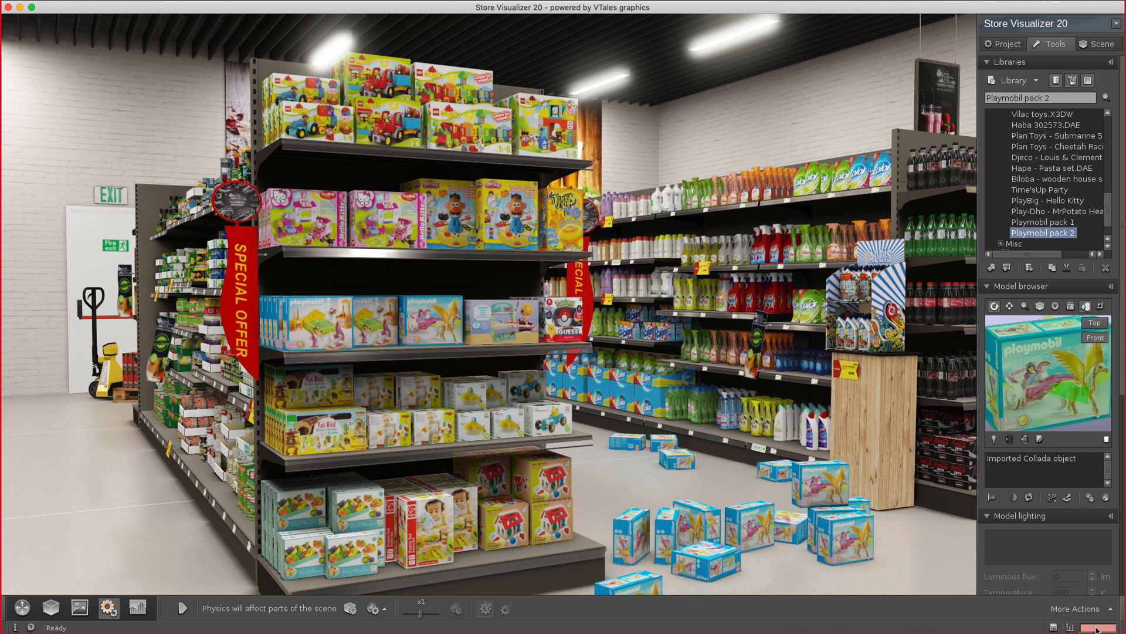
# Walk the camera past the drinks shelving to the empty floor area and switch object control to store design mode
pyautogui.moveTo(1097, 630)
pyautogui.click(23, 608)
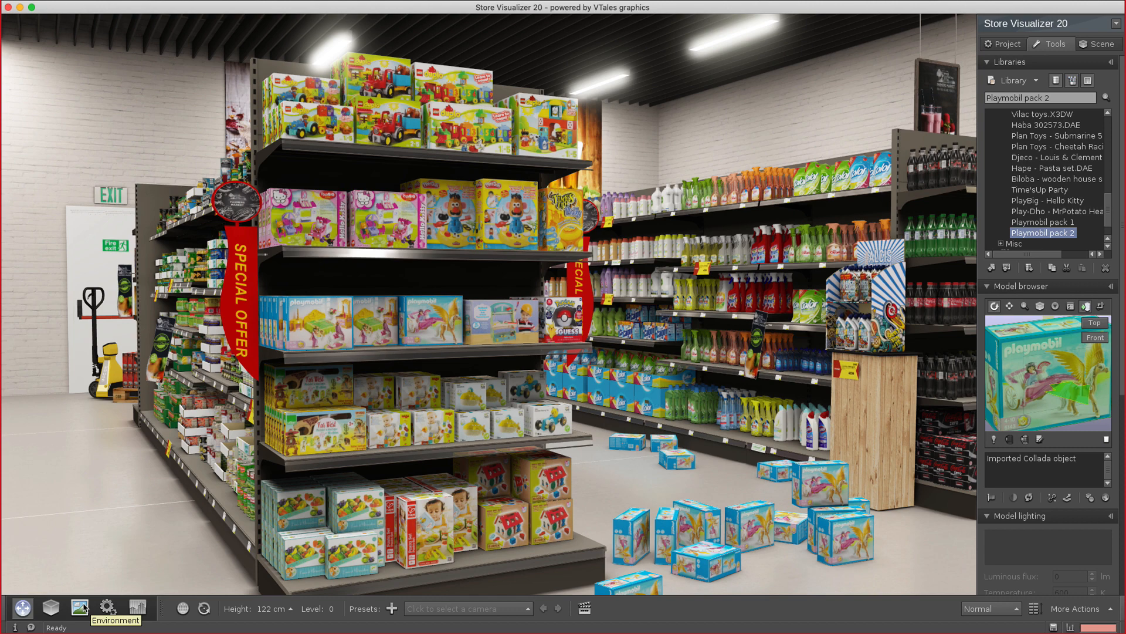
pyautogui.click(183, 609)
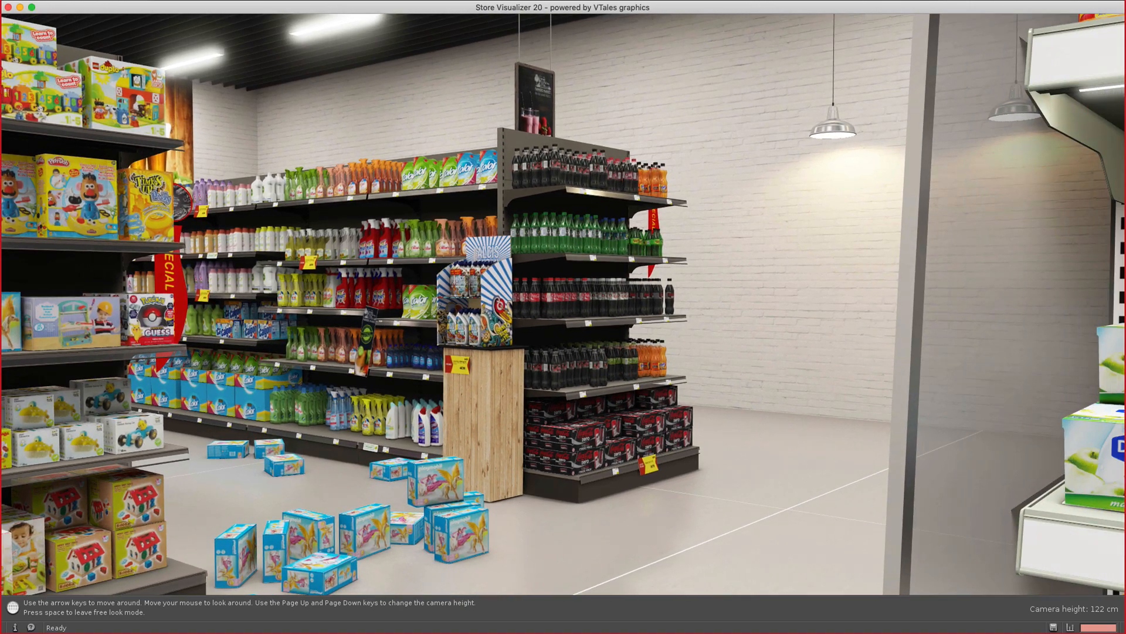
pyautogui.press('Up')
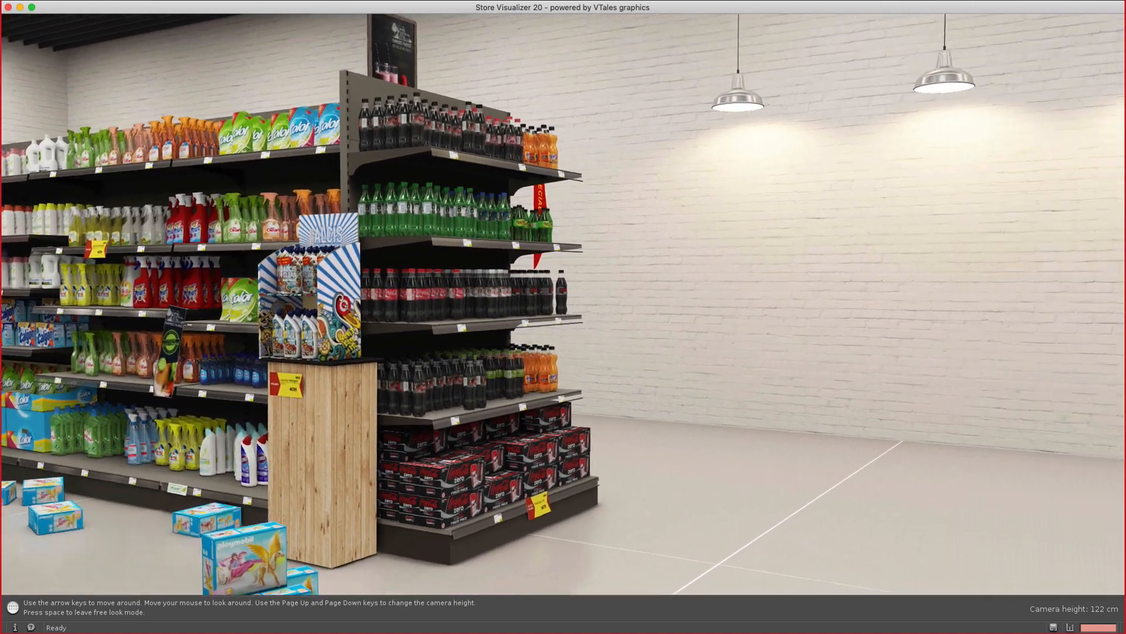
pyautogui.press('space')
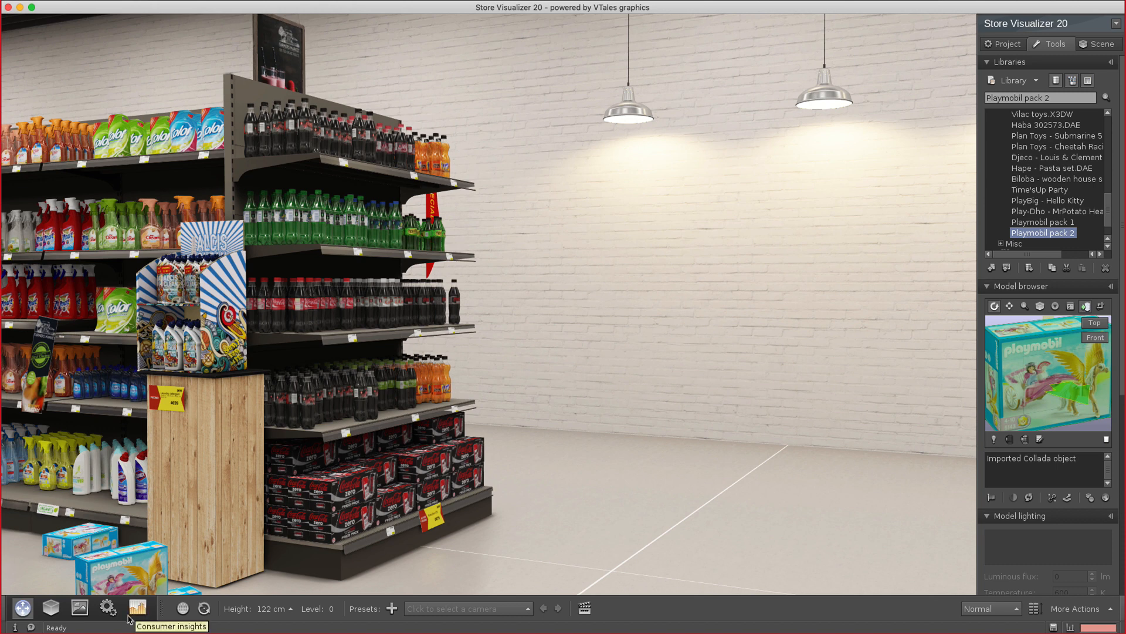
pyautogui.click(51, 610)
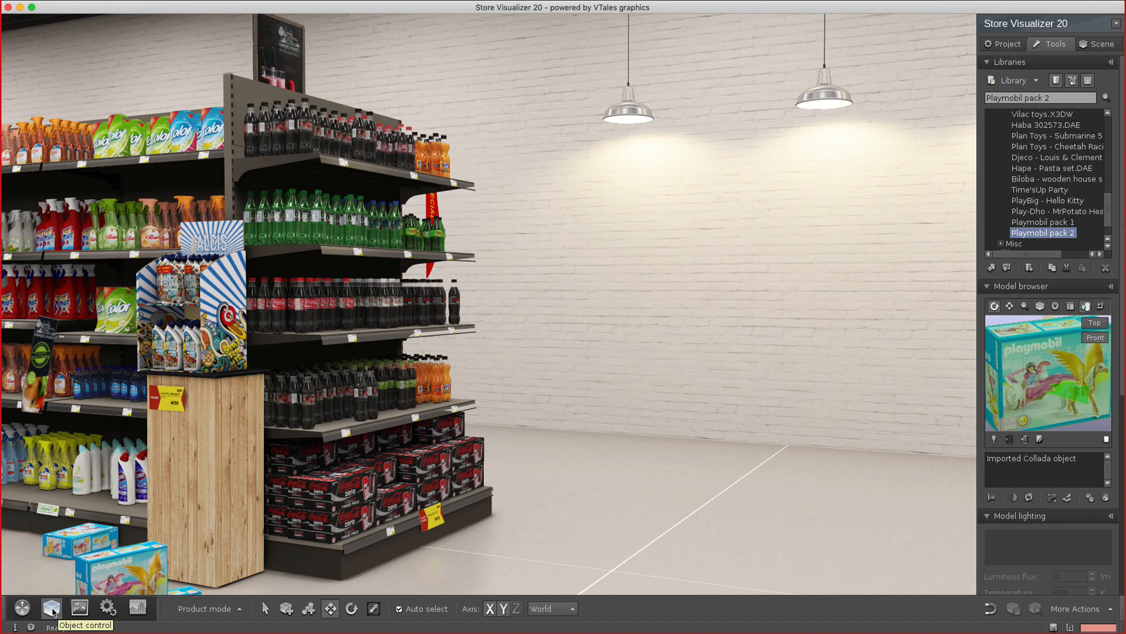
pyautogui.click(207, 609)
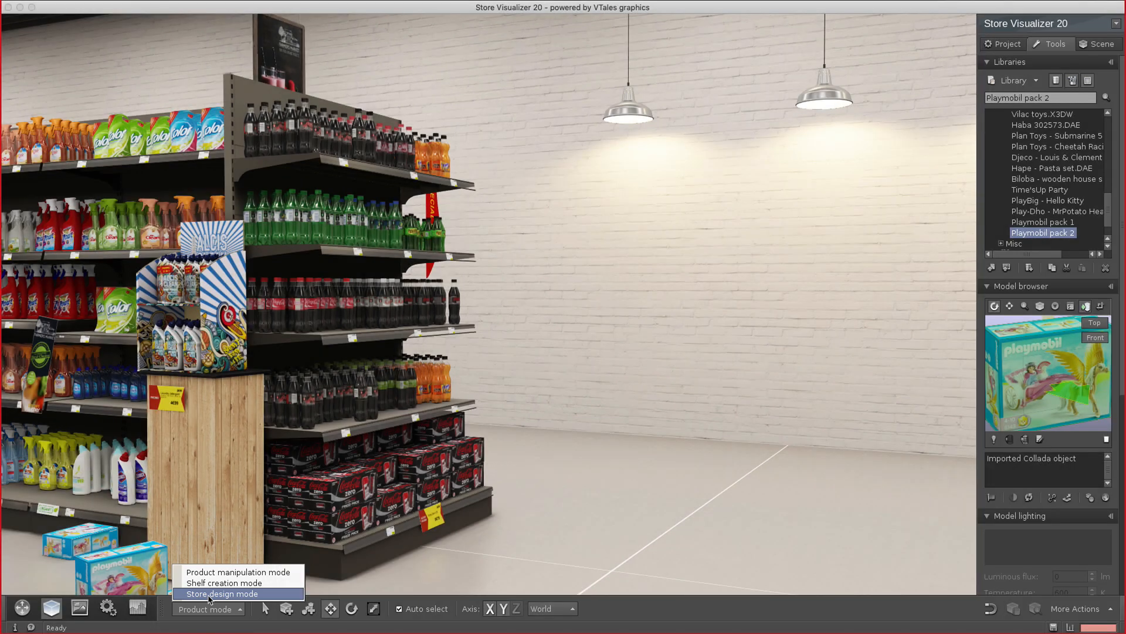
pyautogui.click(209, 593)
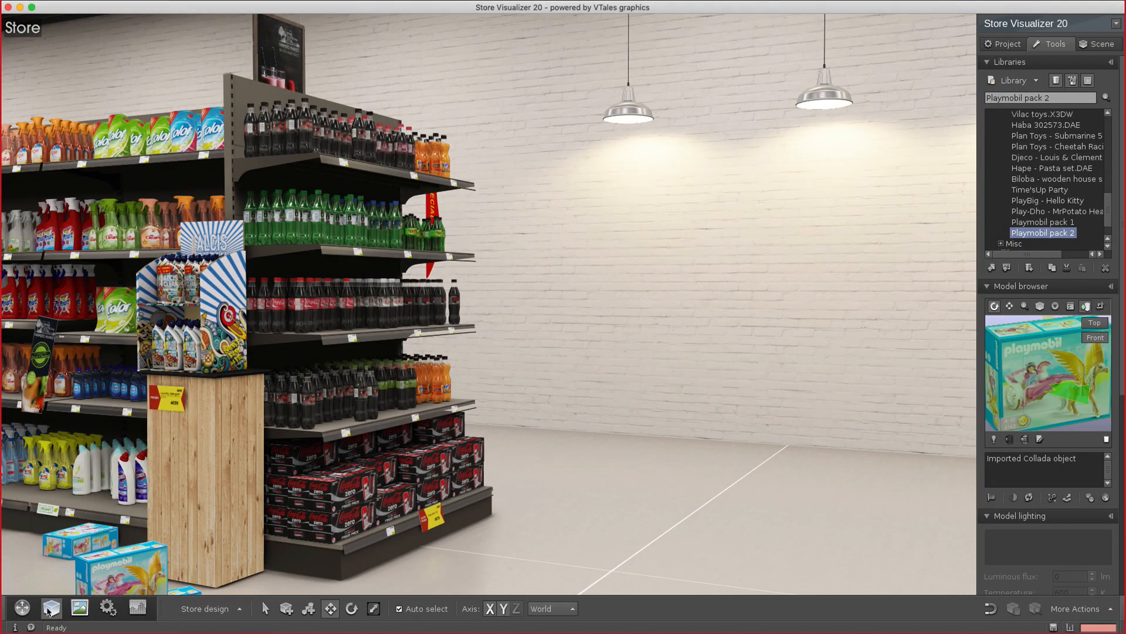
# Switch the camera to the store layout view and display it as a floorplan
pyautogui.click(19, 609)
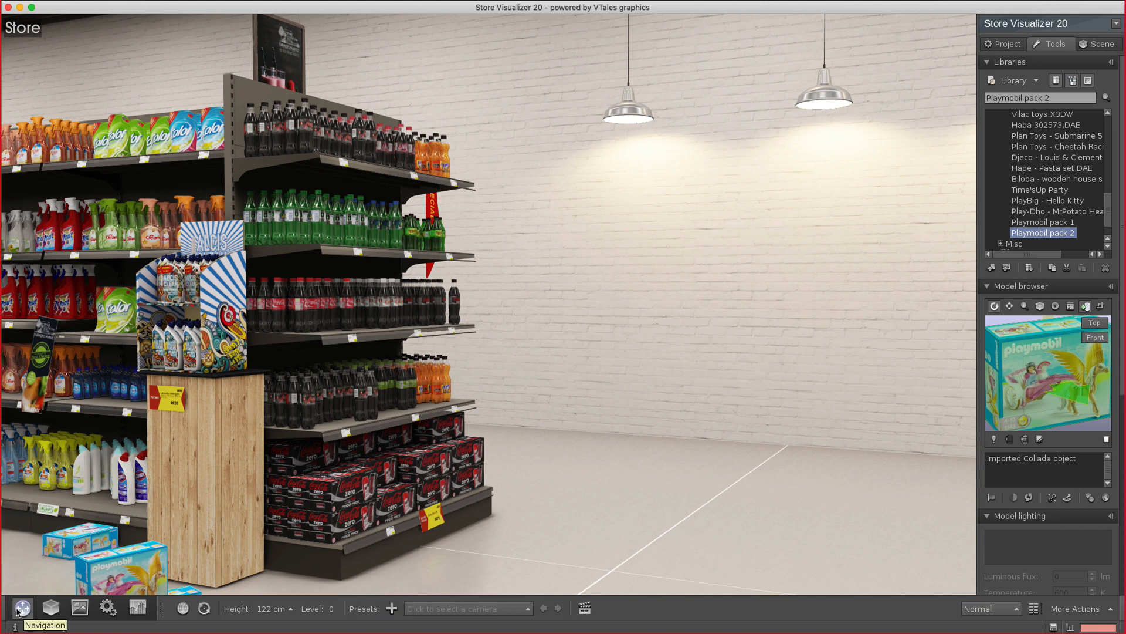
pyautogui.click(1074, 611)
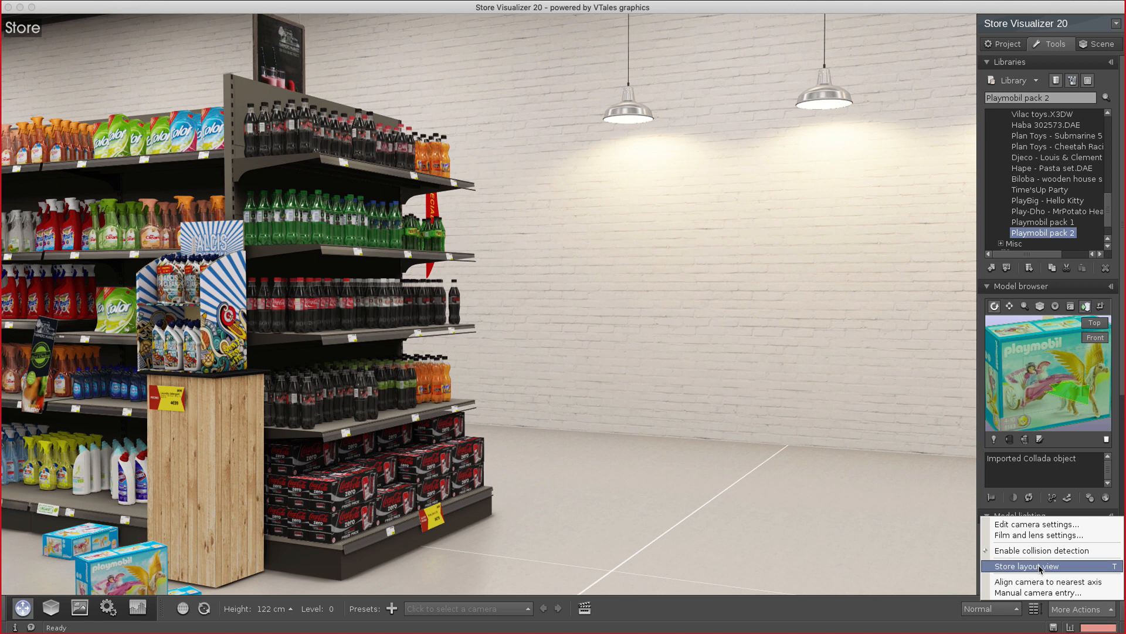
pyautogui.click(1040, 566)
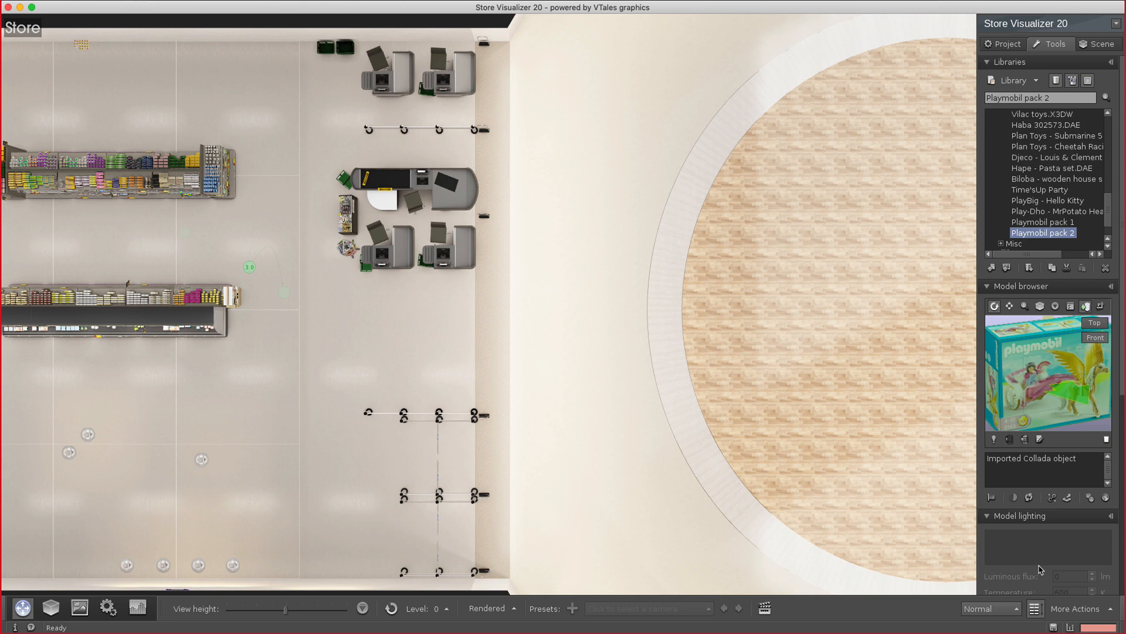
pyautogui.click(22, 608)
pyautogui.click(493, 611)
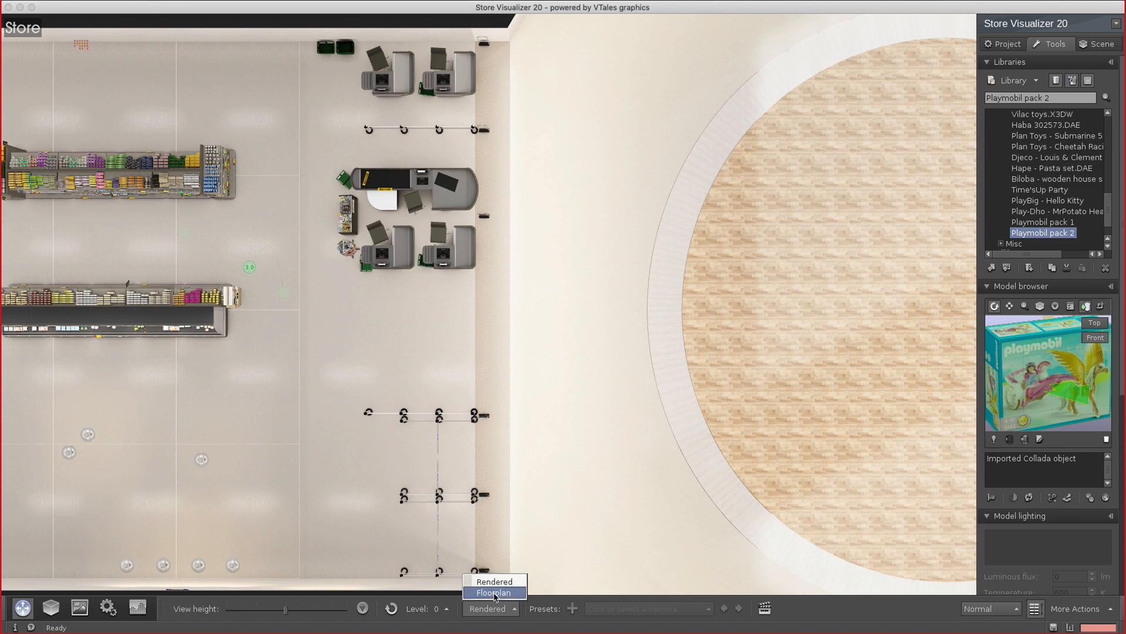
pyautogui.click(494, 593)
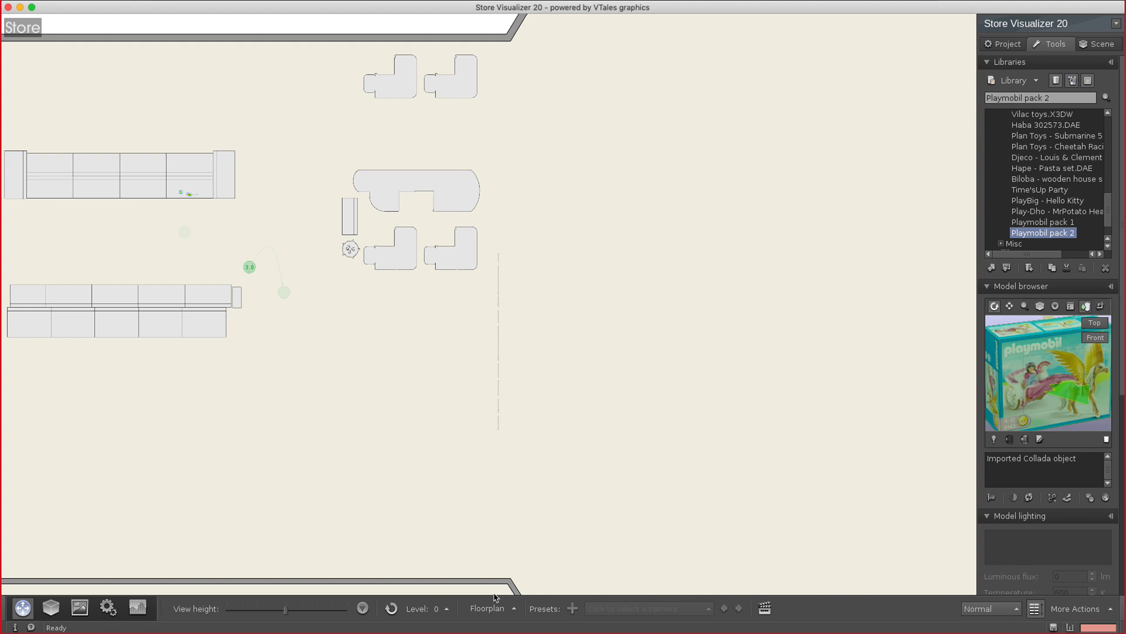
pyautogui.rightClick(362, 481)
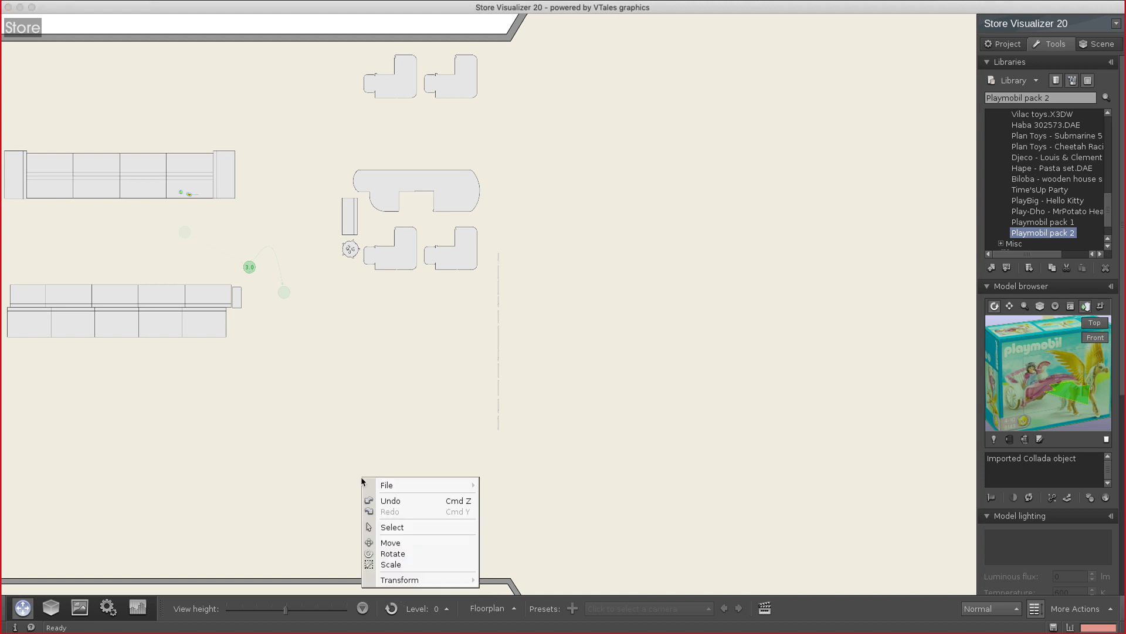
pyautogui.click(324, 477)
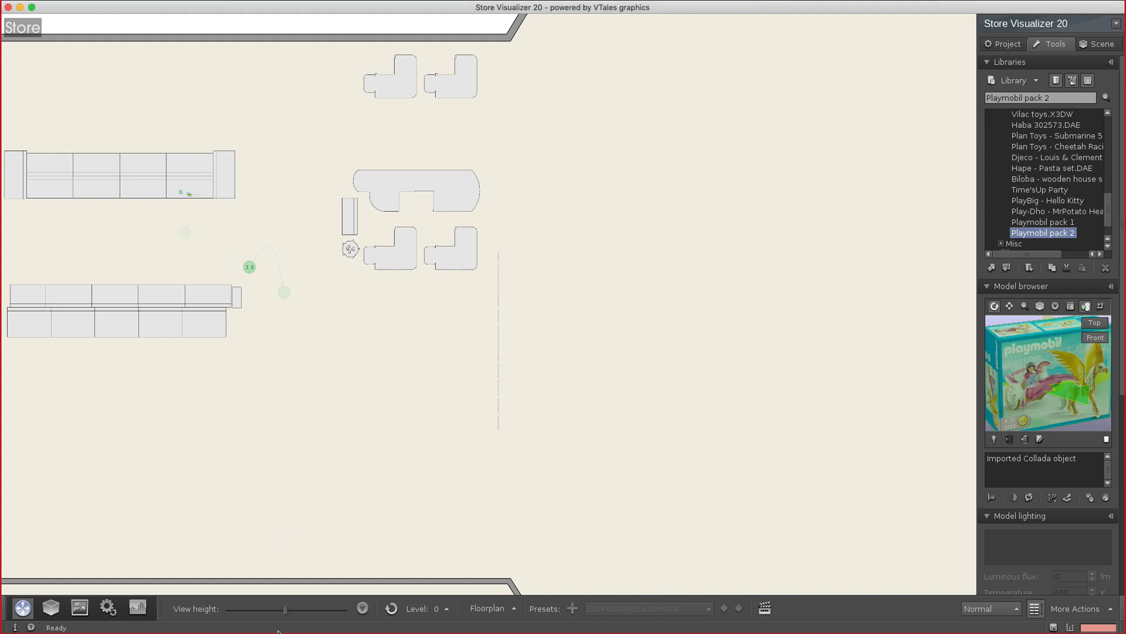
# View the whole building in the floorplan and reframe it closely around the store's shelving rows and checkouts
pyautogui.moveTo(287, 615); pyautogui.dragTo(352, 608)
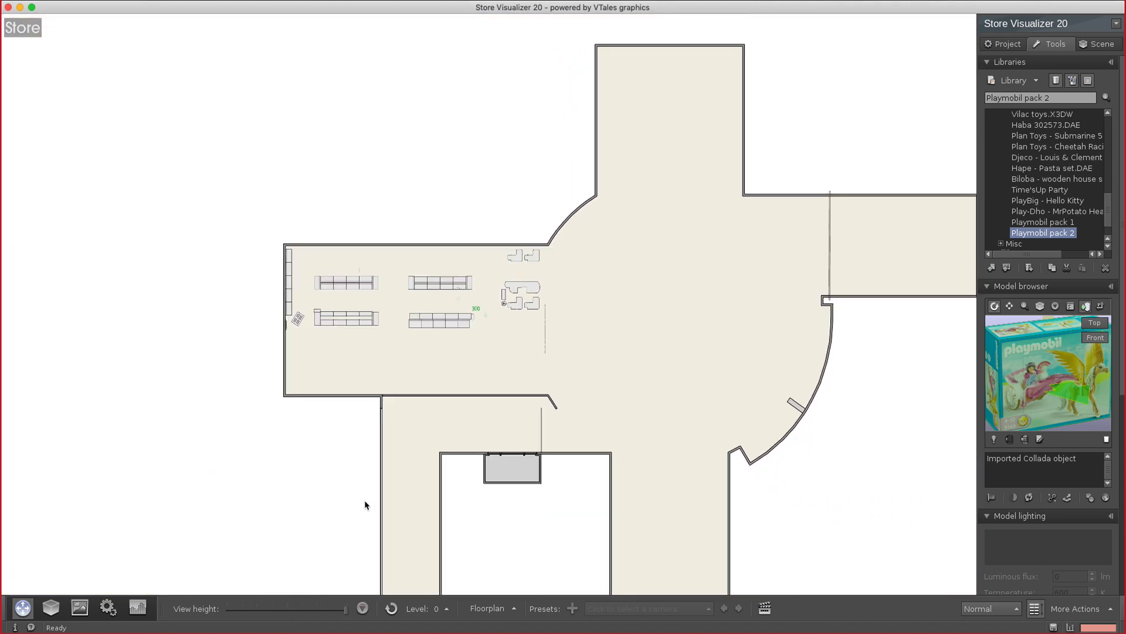
pyautogui.press('space')
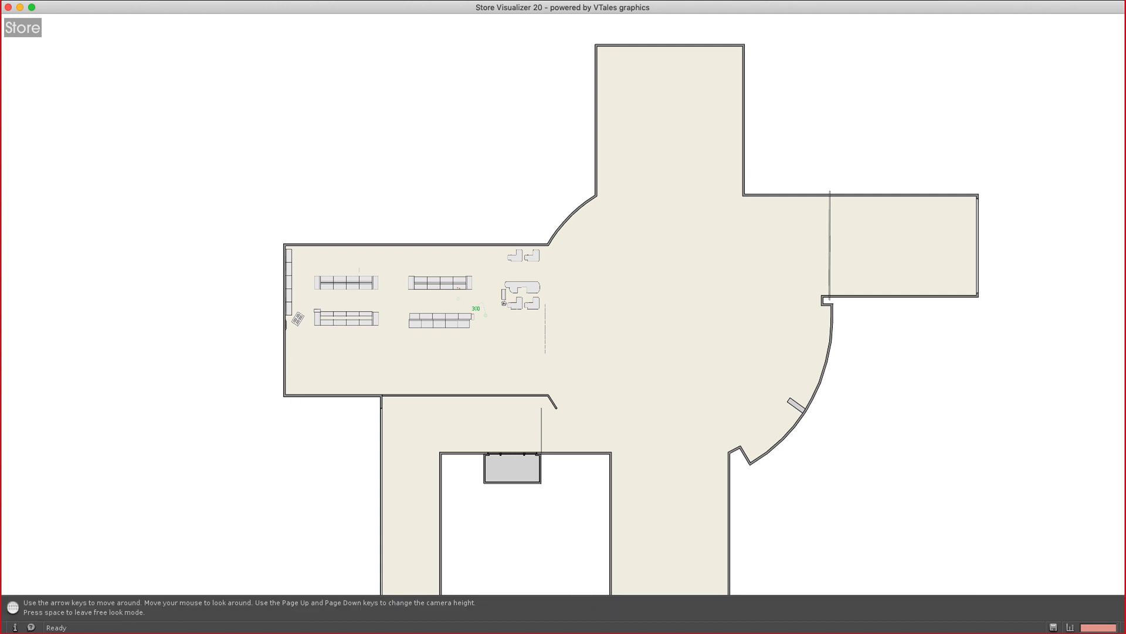
pyautogui.press('pagedown')
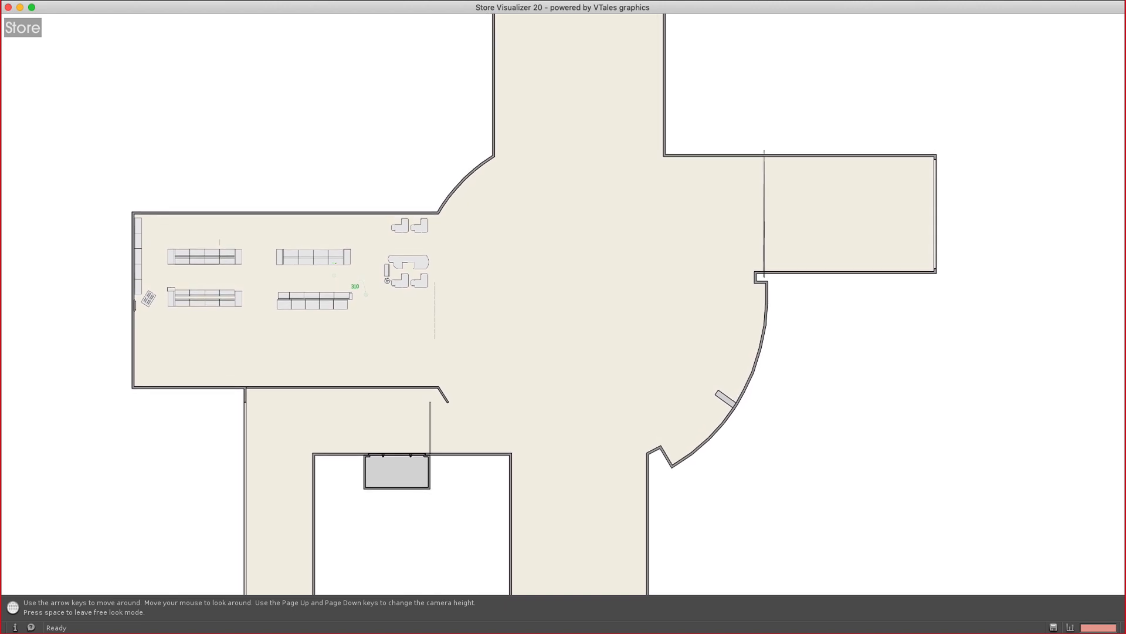
pyautogui.press('pagedown')
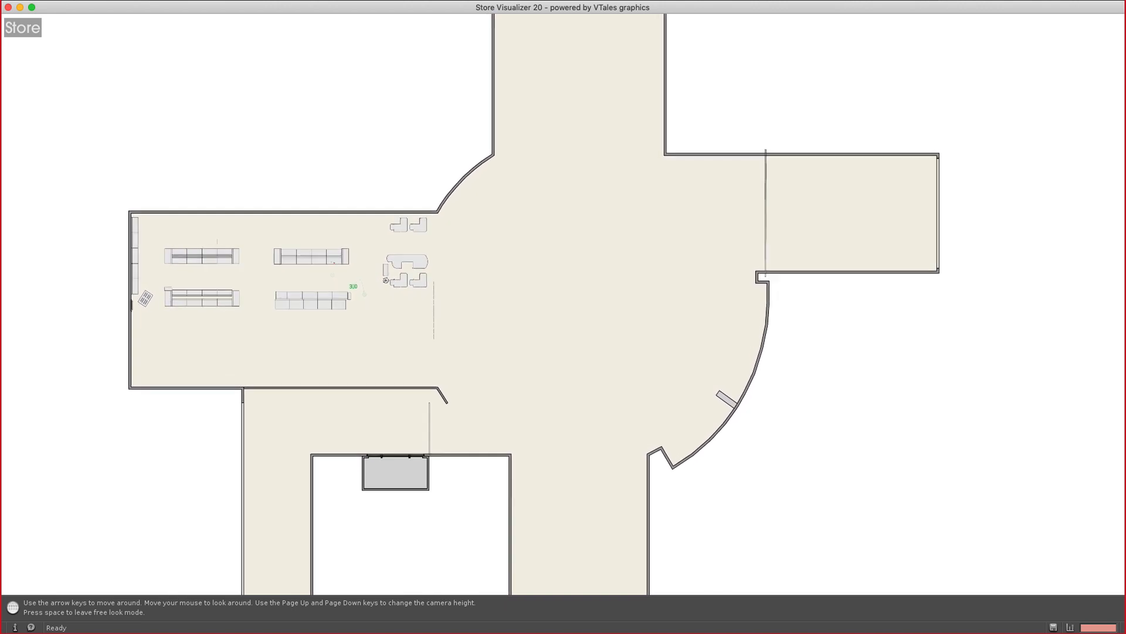
pyautogui.press('pagedown')
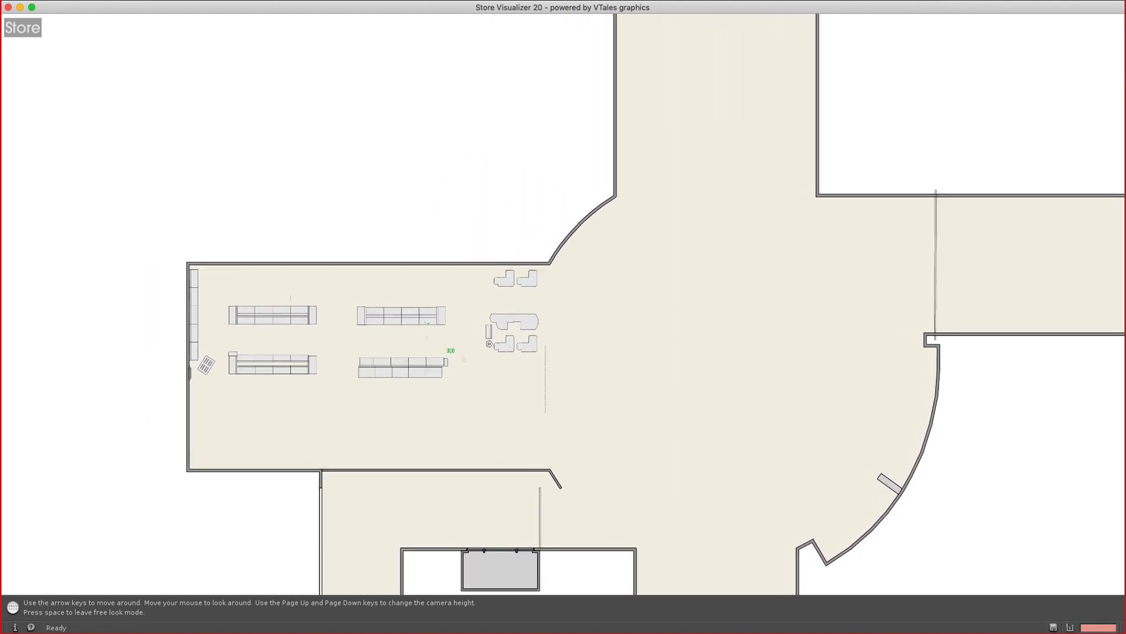
pyautogui.press('pagedown')
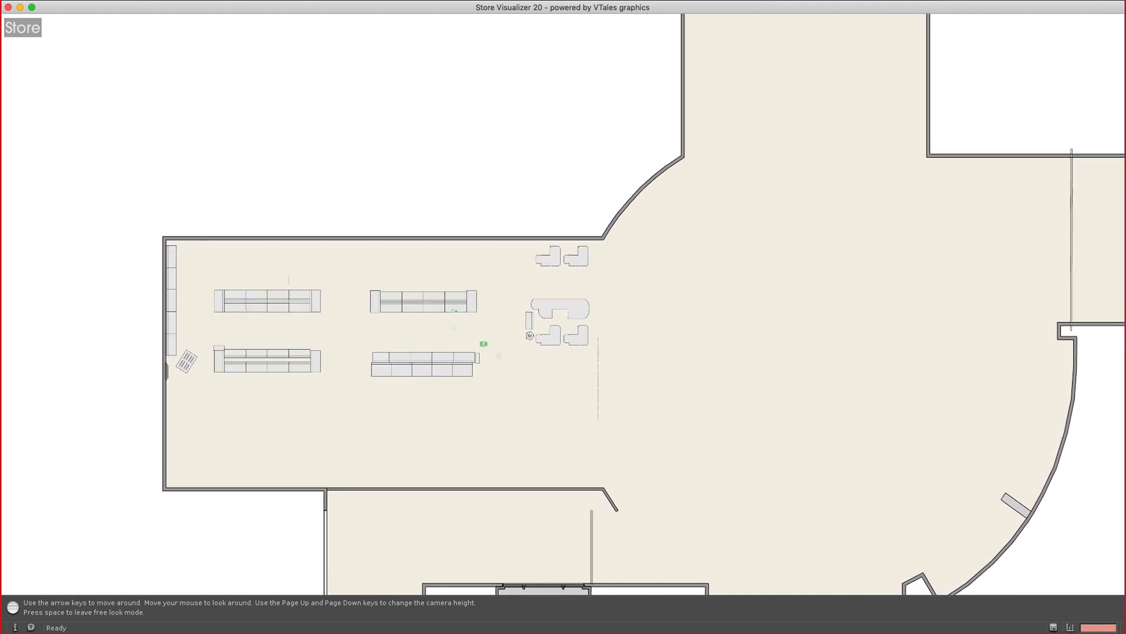
pyautogui.press('pagedown')
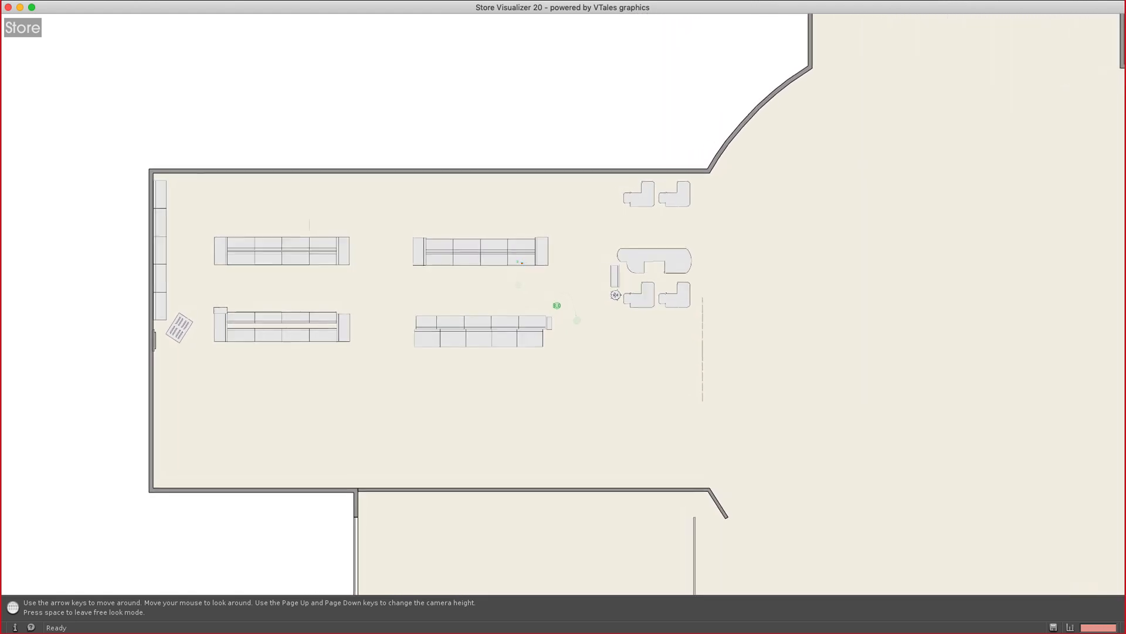
pyautogui.press('pagedown')
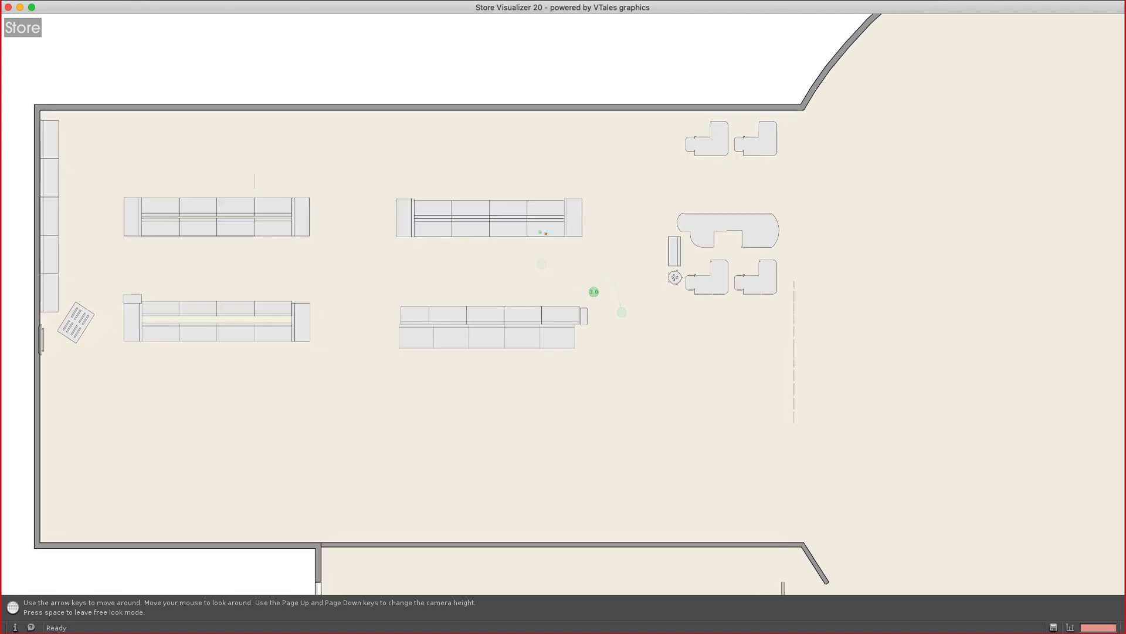
pyautogui.press('space')
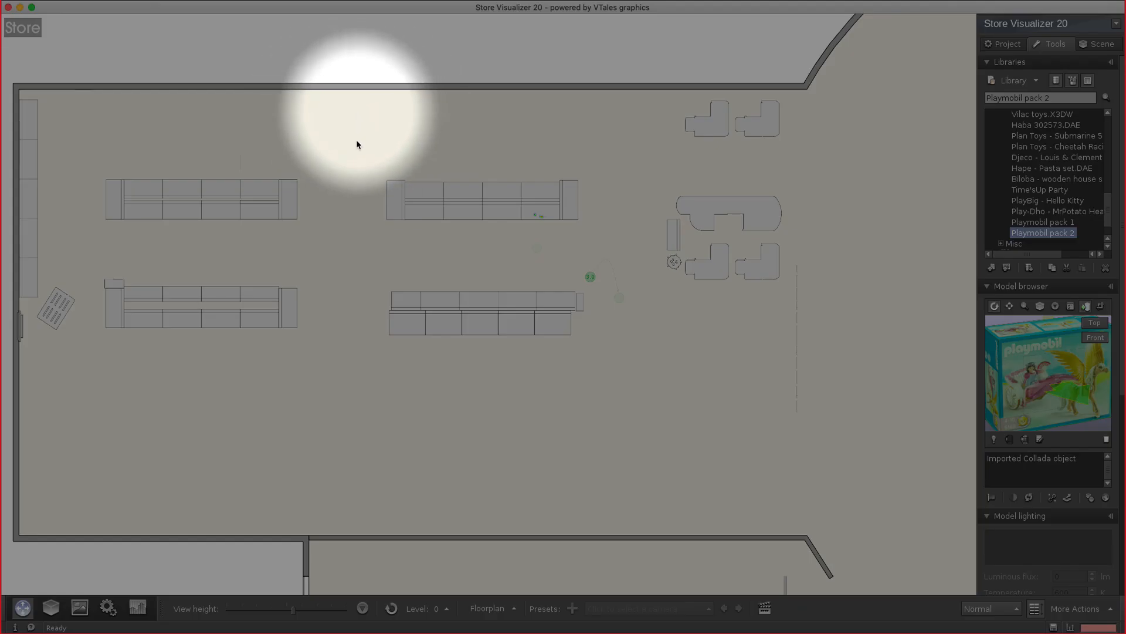
# Return to object control, go back to the start of the model library list and inspect the library loading options
pyautogui.click(53, 609)
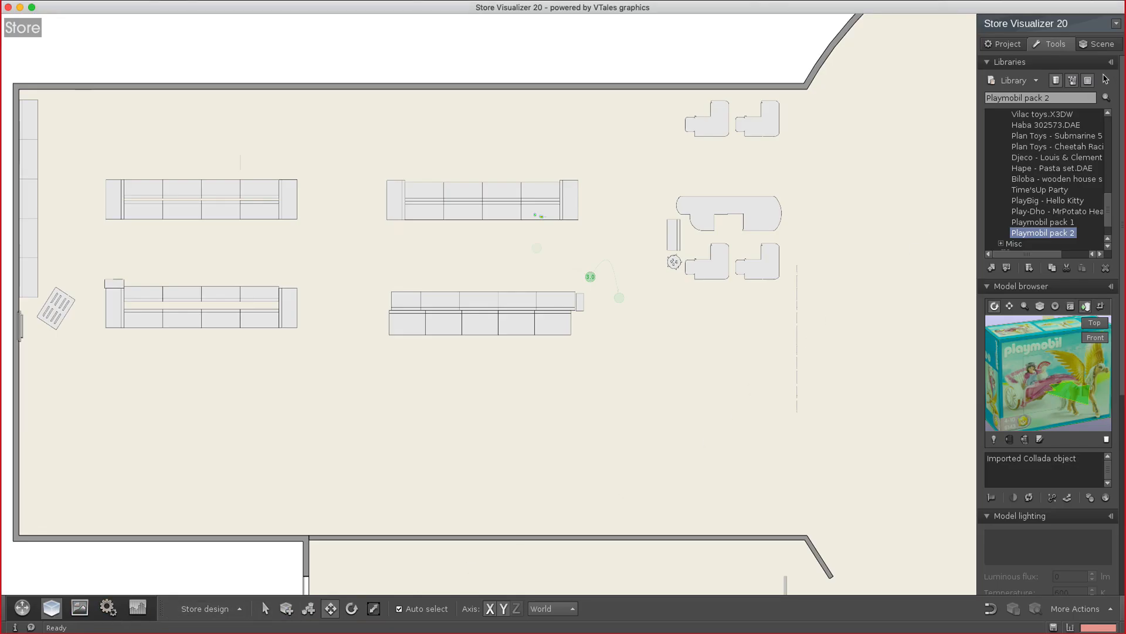
pyautogui.click(1109, 122)
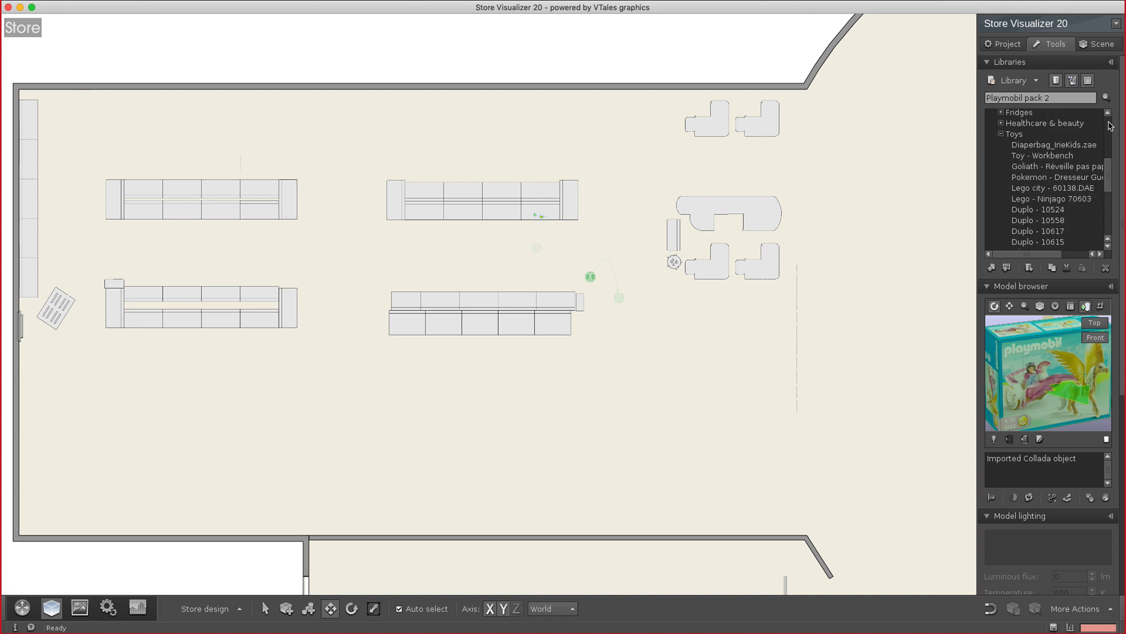
pyautogui.click(1109, 123)
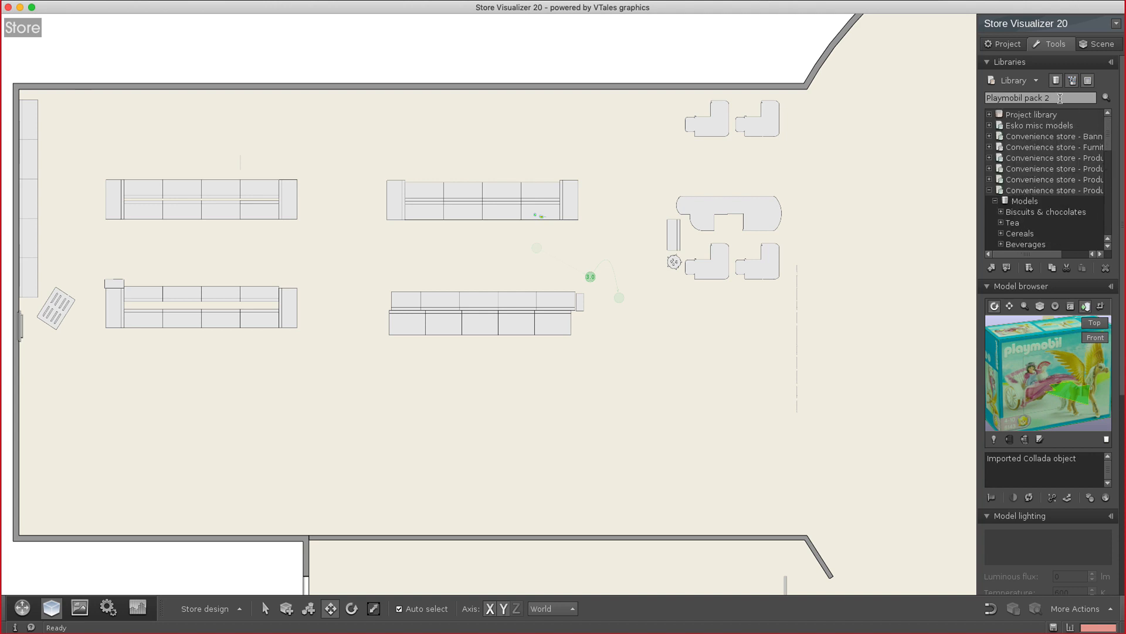
pyautogui.click(1020, 83)
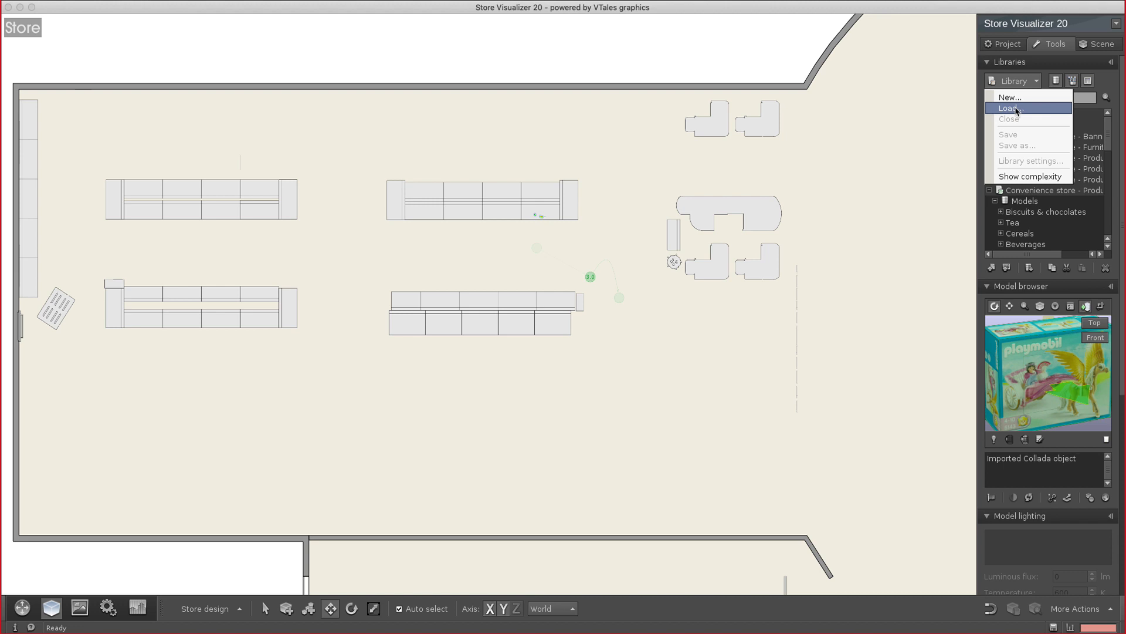
pyautogui.click(1108, 78)
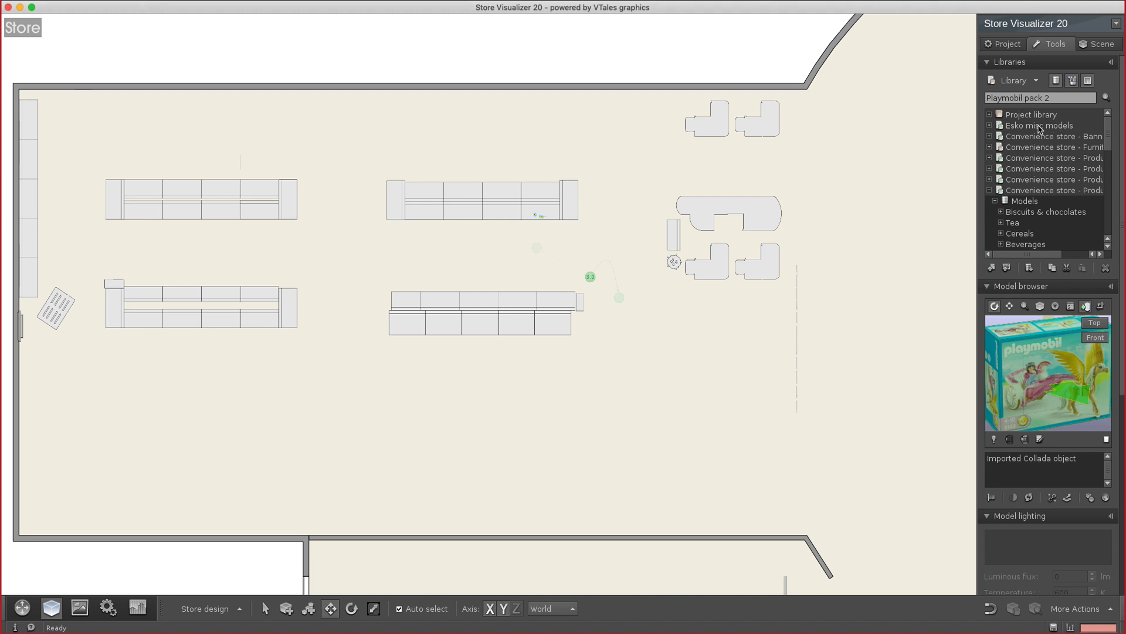
# Select the std_133_Center.x3dw model from the Standard shelving folder of the Convenience store furniture library
pyautogui.click(1043, 148)
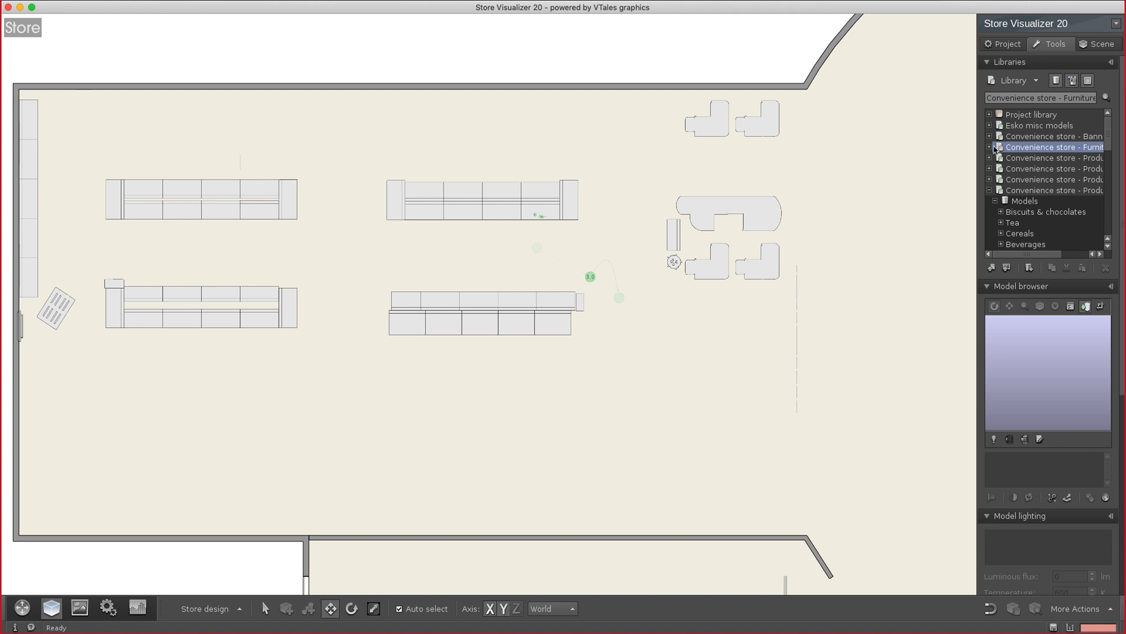
pyautogui.click(990, 147)
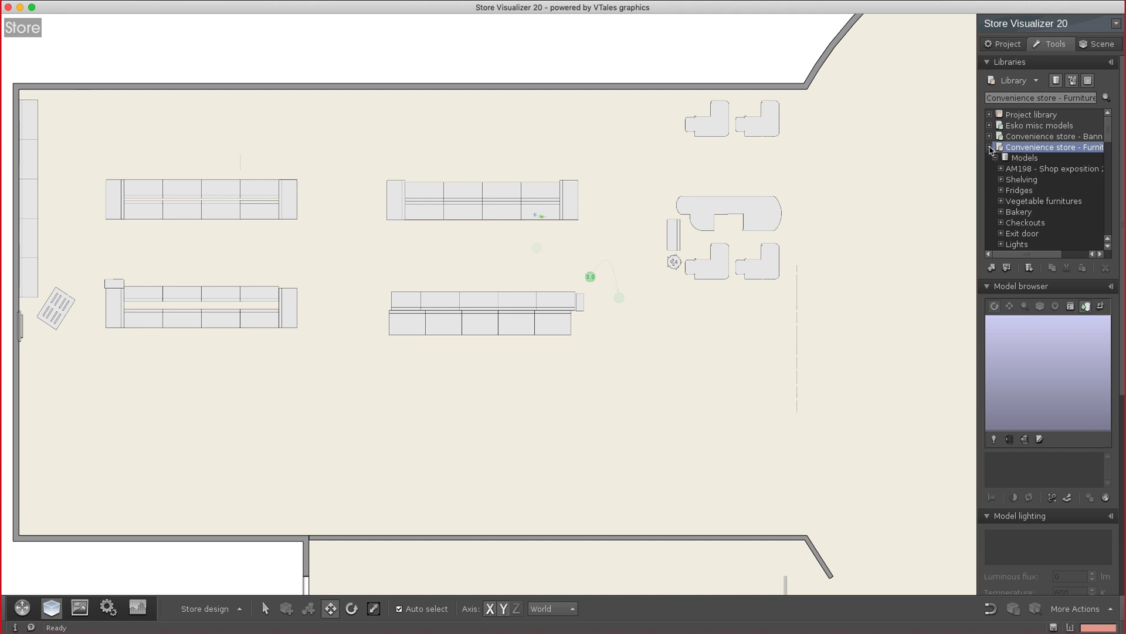
pyautogui.click(1028, 180)
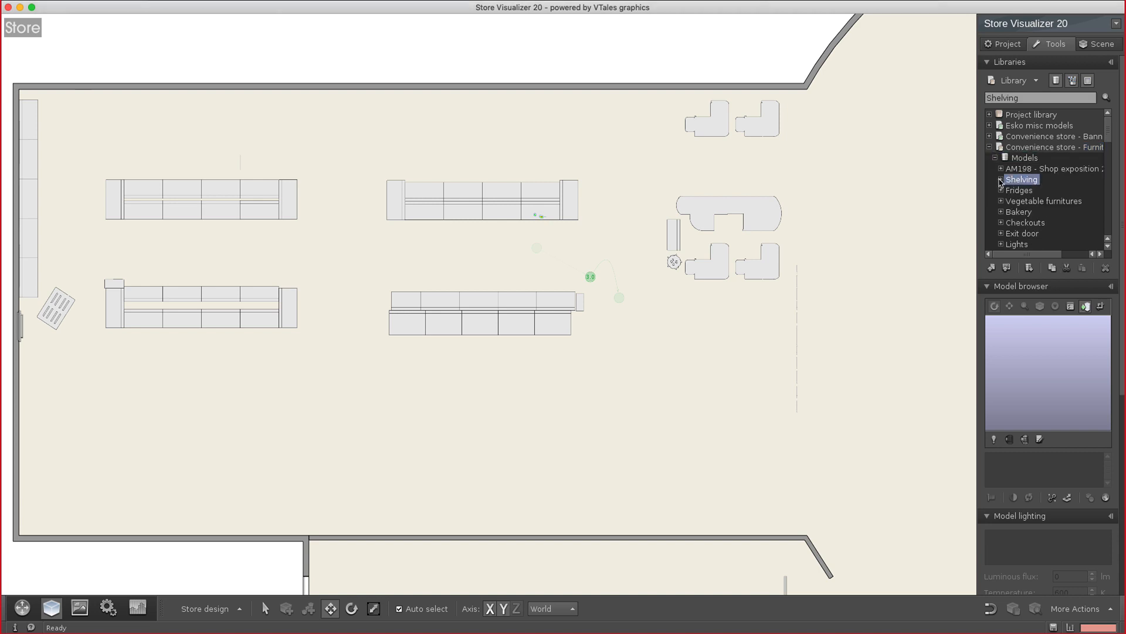
pyautogui.click(1001, 179)
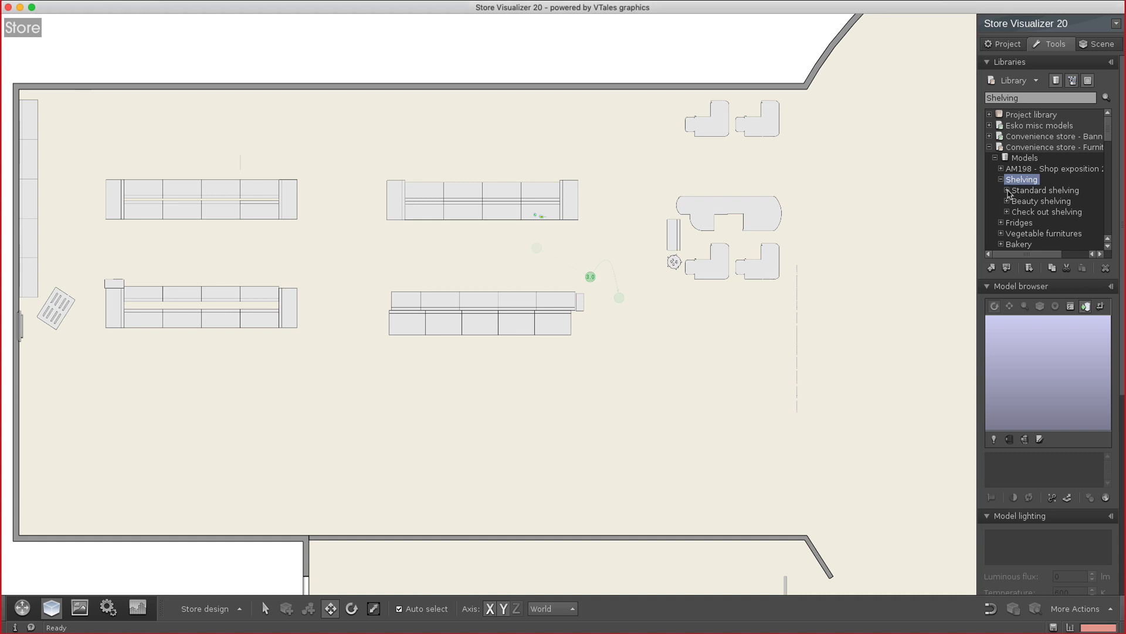
pyautogui.doubleClick(1015, 193)
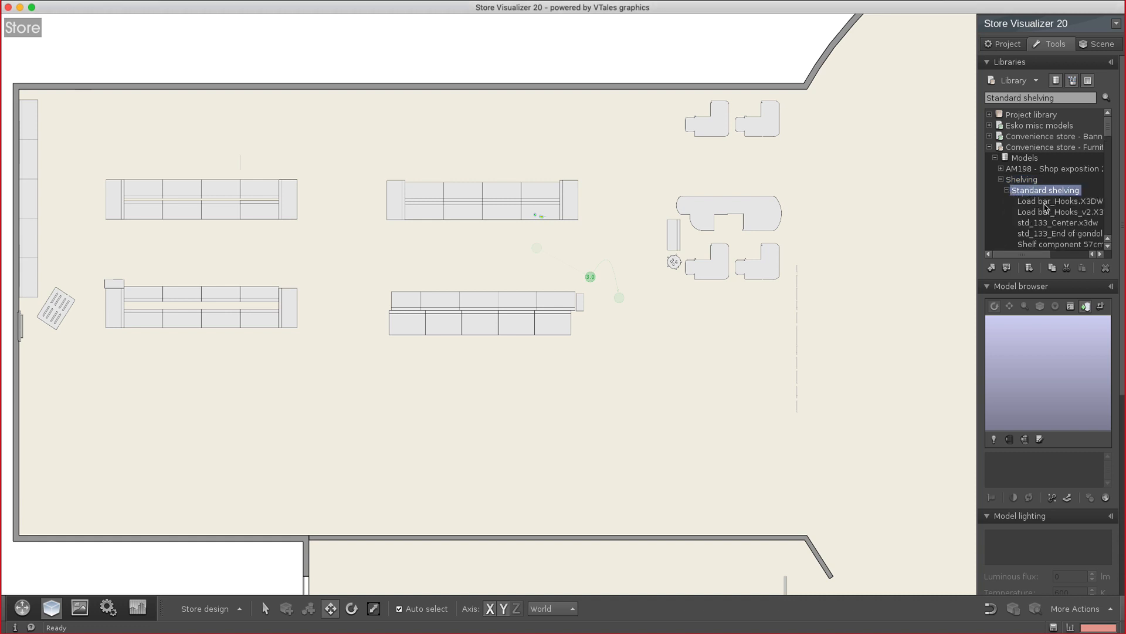
pyautogui.click(1050, 201)
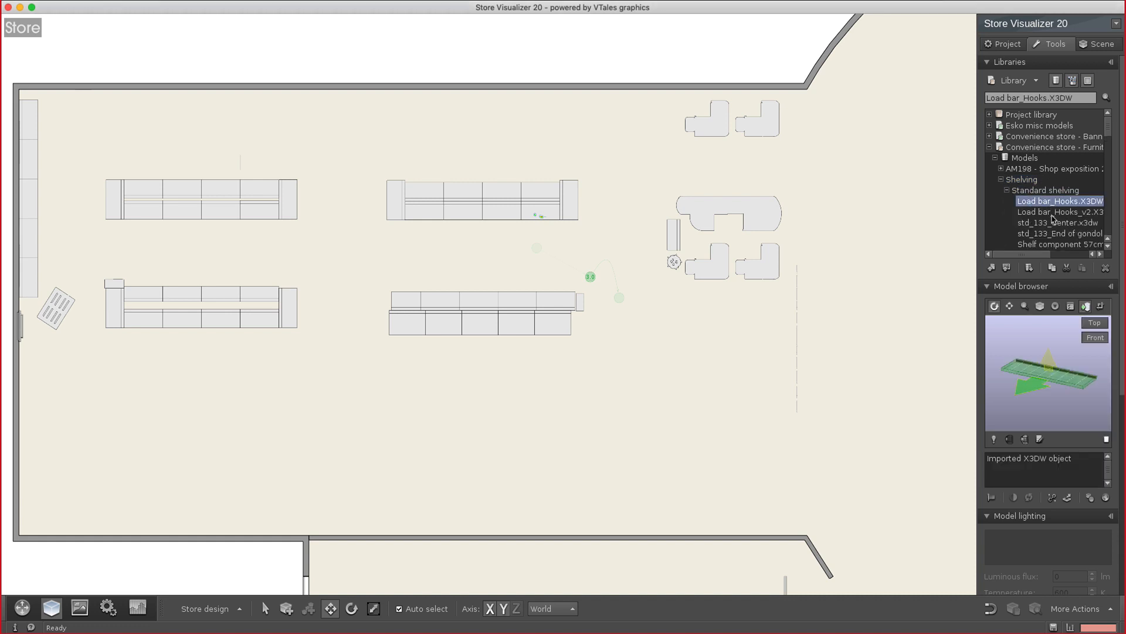
pyautogui.click(1054, 224)
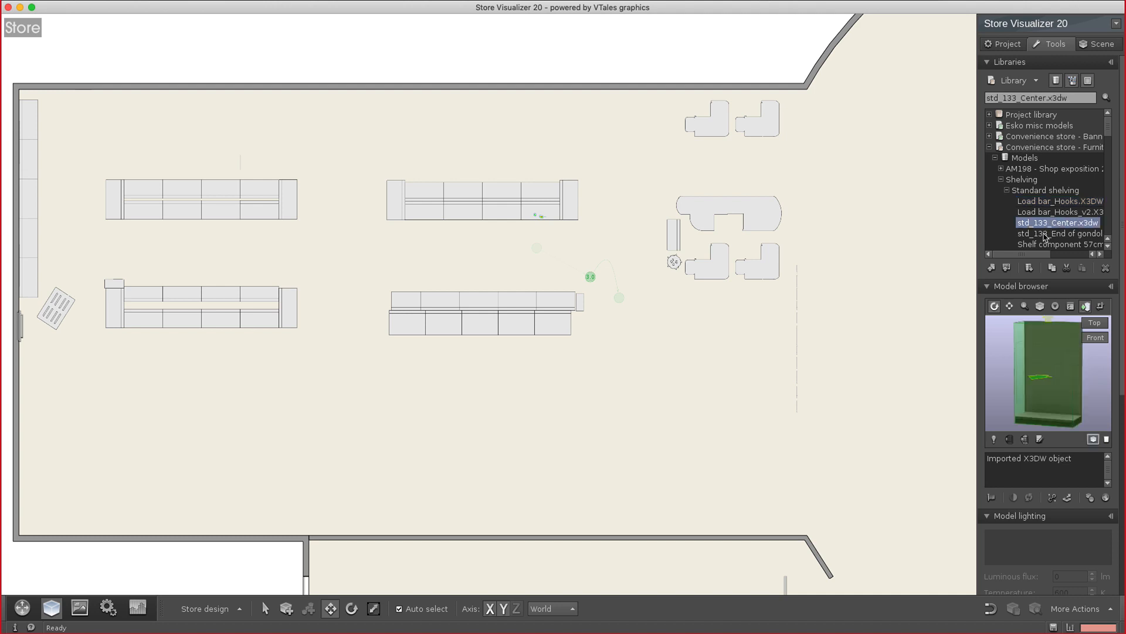
# Preview the Standard shelving models, including std_shelf_133_47cm, std_shelf_133_57cm and std_100, and reselect std_133_Center.x3dw
pyautogui.click(1045, 235)
pyautogui.click(1044, 244)
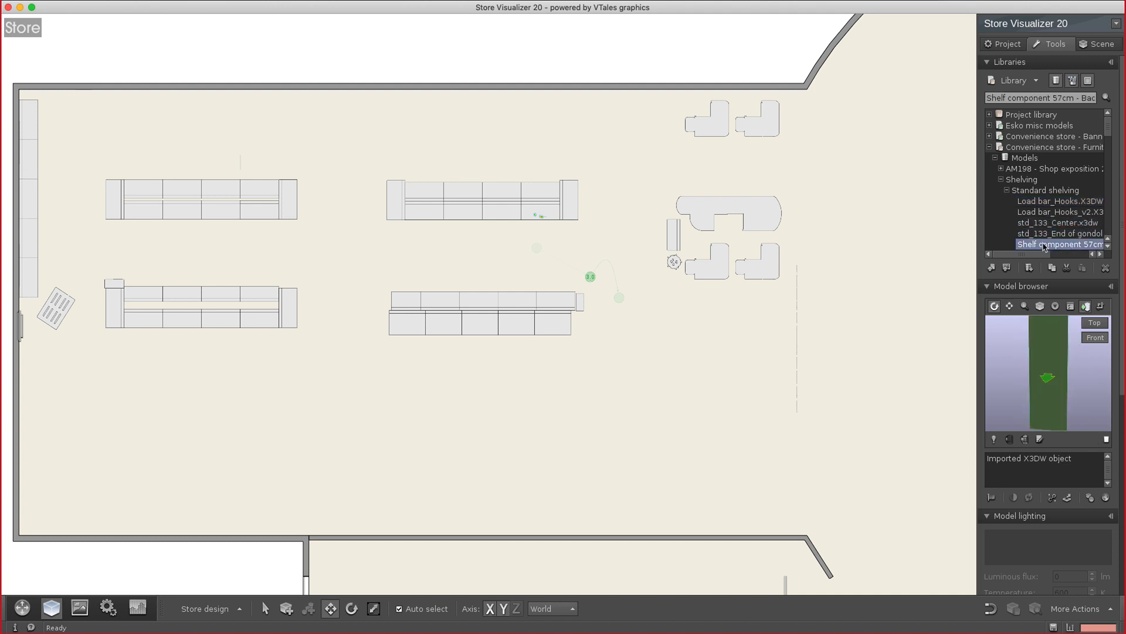
pyautogui.scroll(-3, 1045, 246)
pyautogui.click(1041, 159)
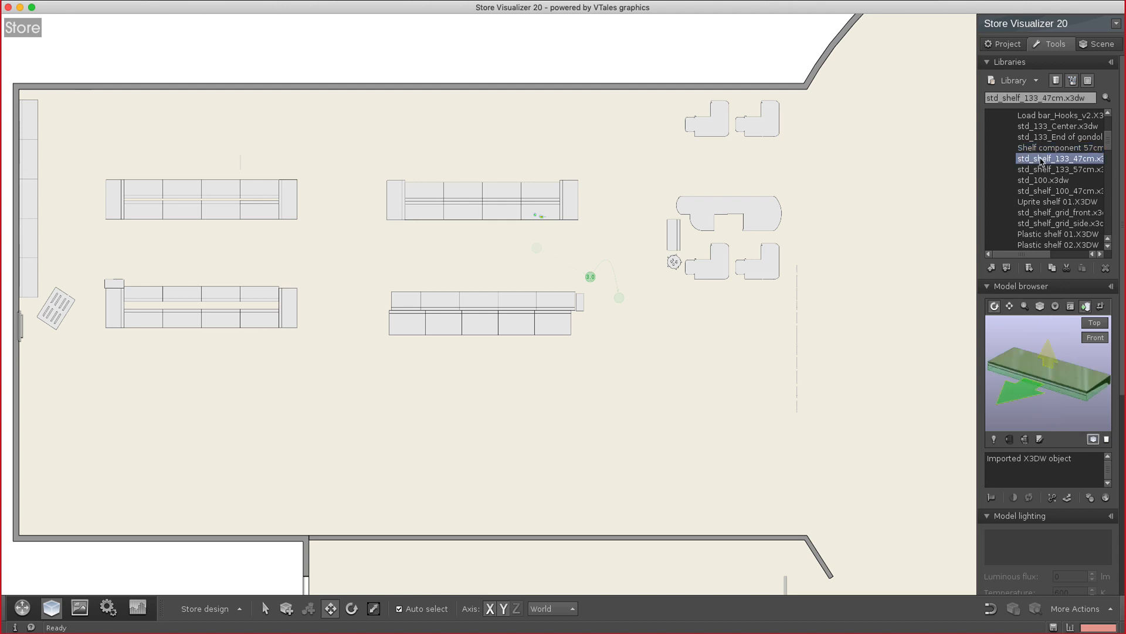
pyautogui.click(1042, 170)
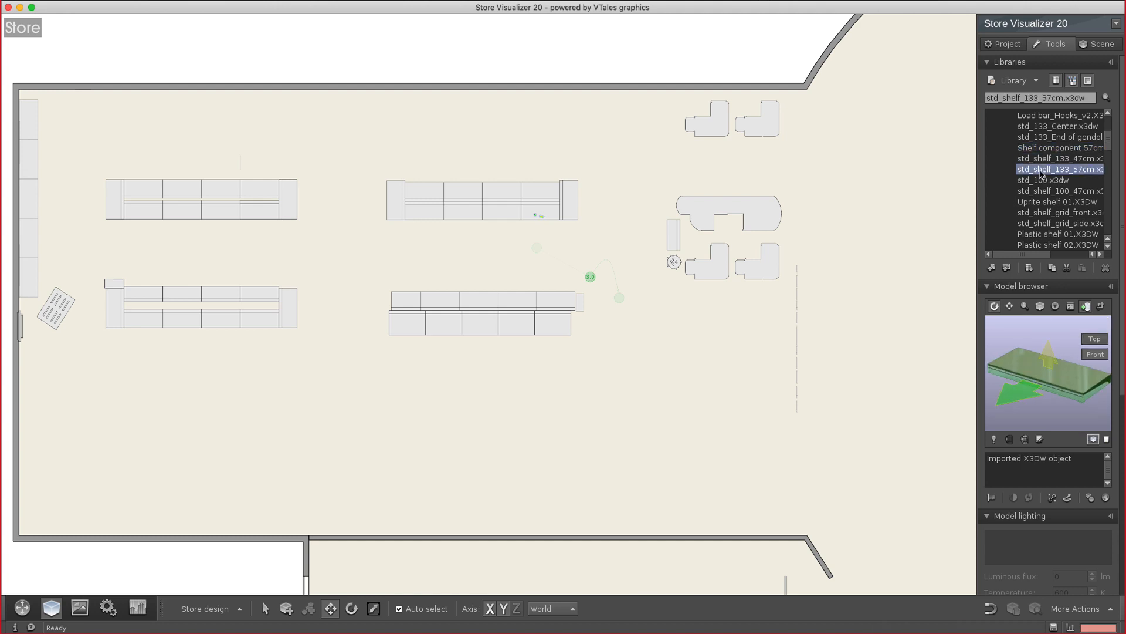
pyautogui.click(1041, 181)
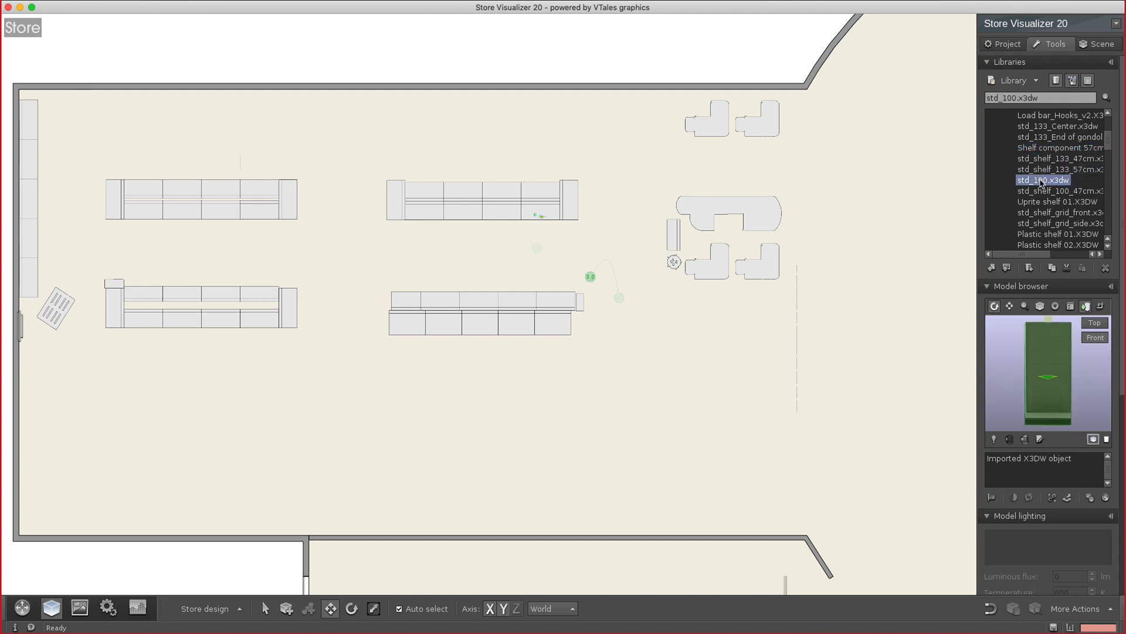
pyautogui.click(1044, 138)
pyautogui.click(1028, 128)
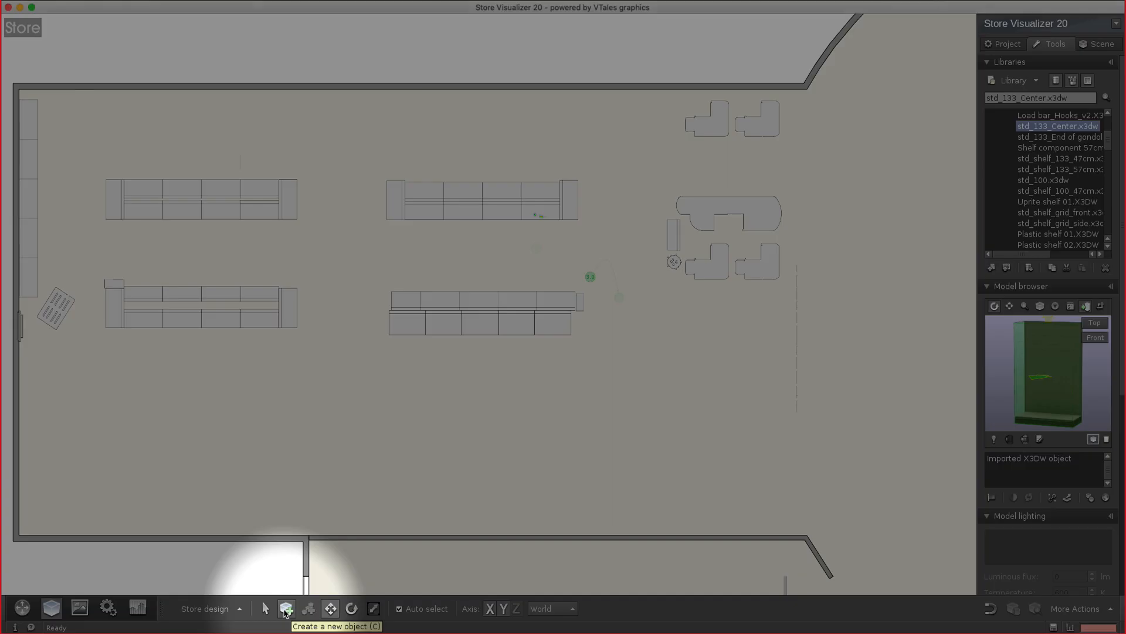
# Place a std_133_Center unit near the store's upper wall in the floorplan and return to the 3D camera view
pyautogui.click(285, 609)
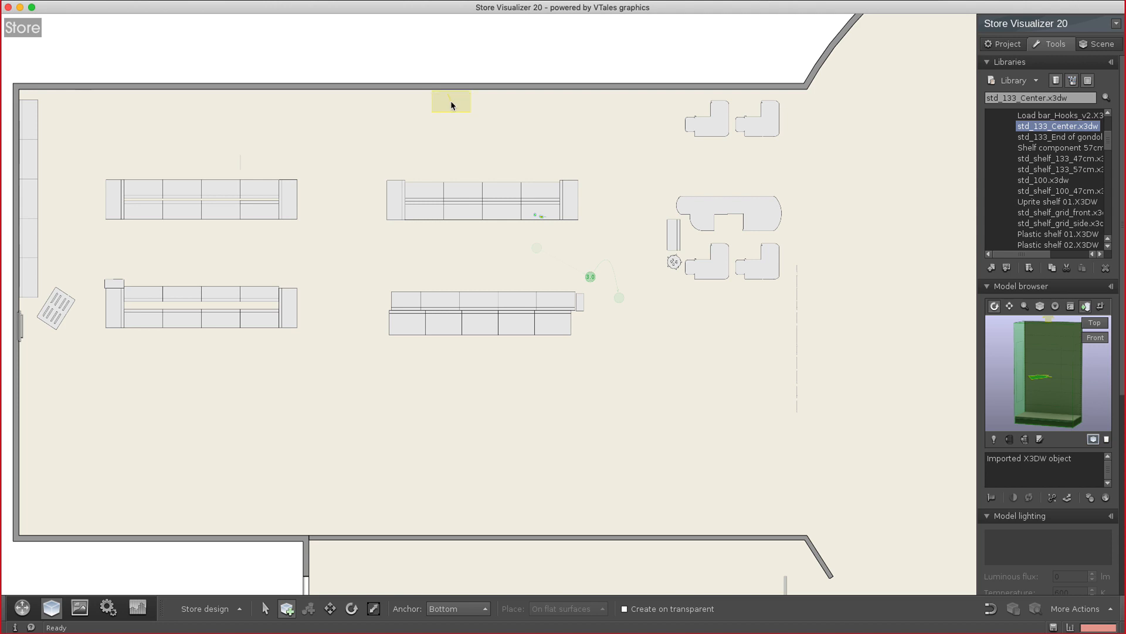
pyautogui.click(451, 104)
pyautogui.click(23, 609)
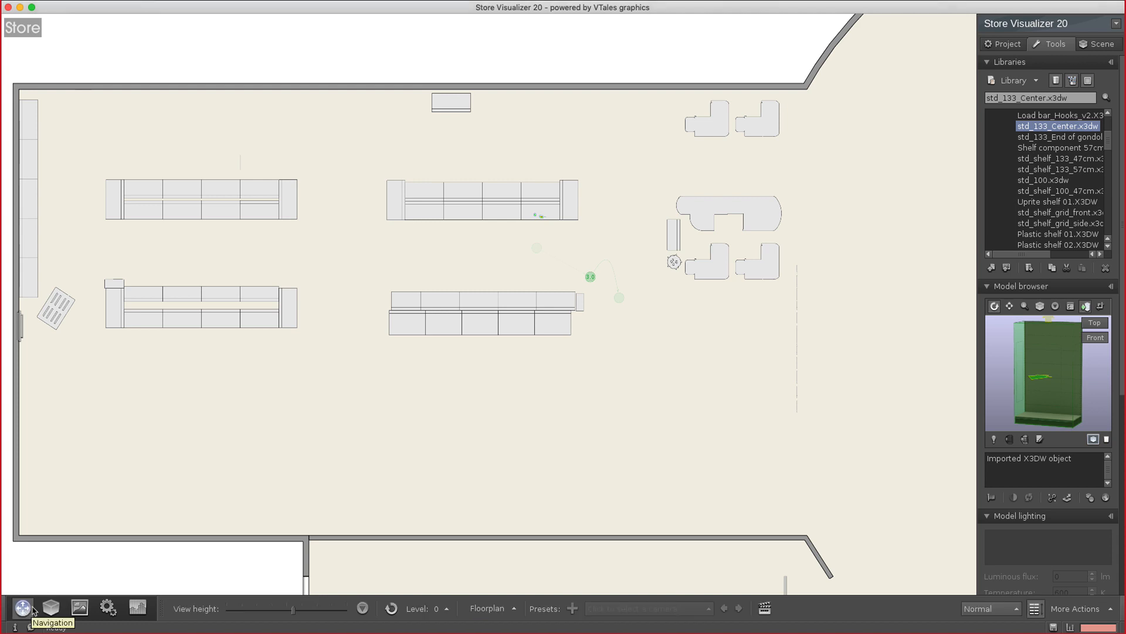
pyautogui.click(1075, 609)
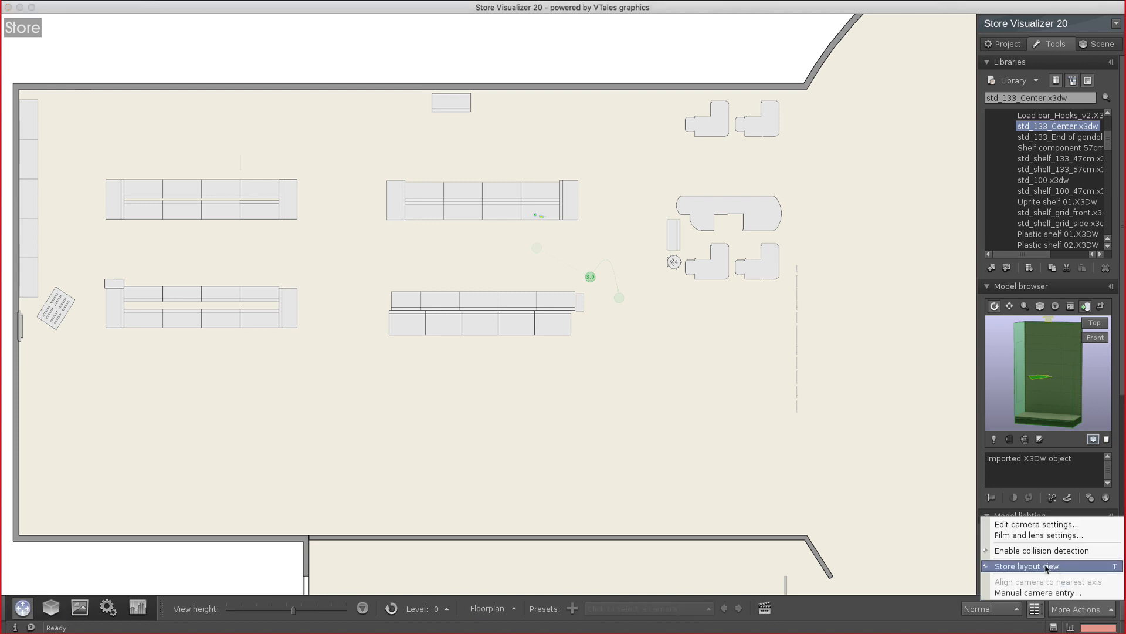
pyautogui.click(1047, 567)
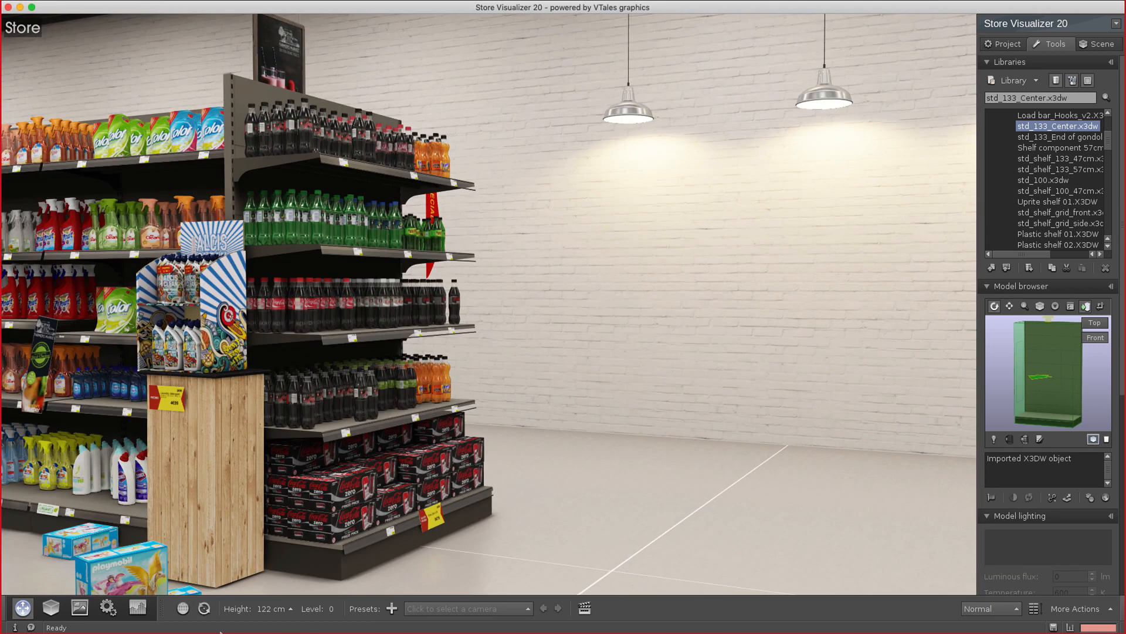
# Create two std_133_Center shelving units side by side against the empty brick wall in the 3D view
pyautogui.click(51, 607)
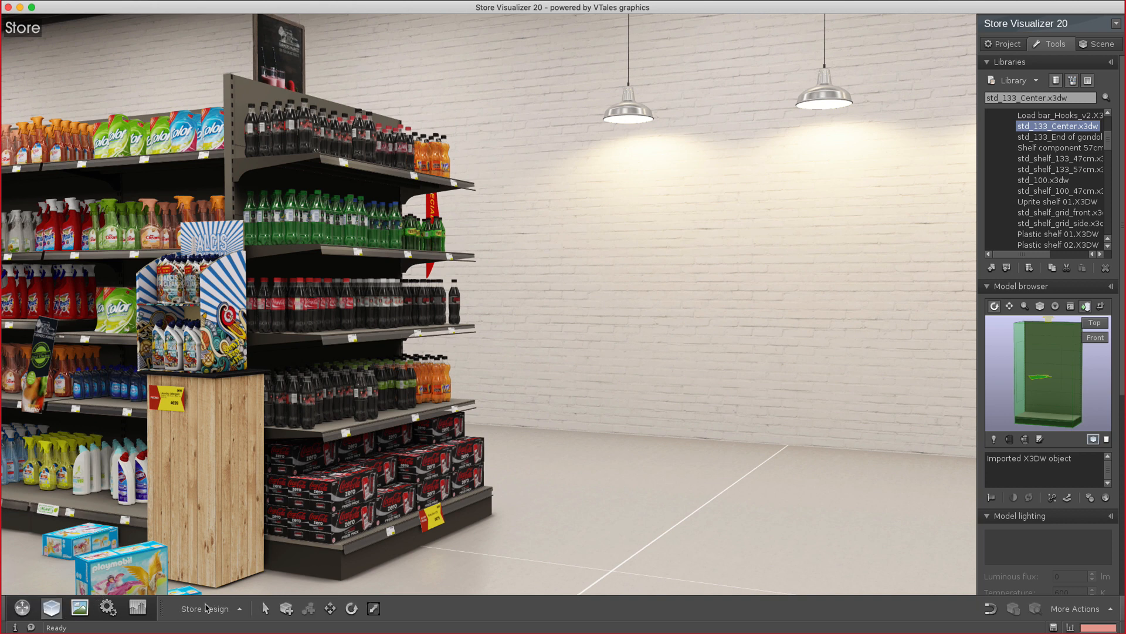
pyautogui.click(286, 608)
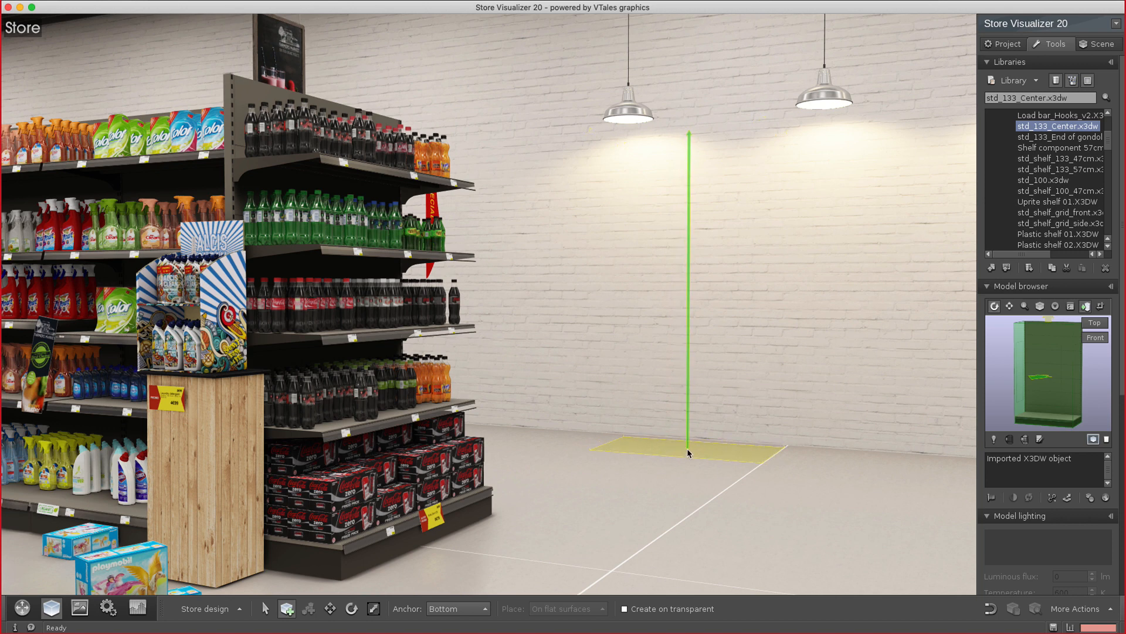
pyautogui.click(689, 452)
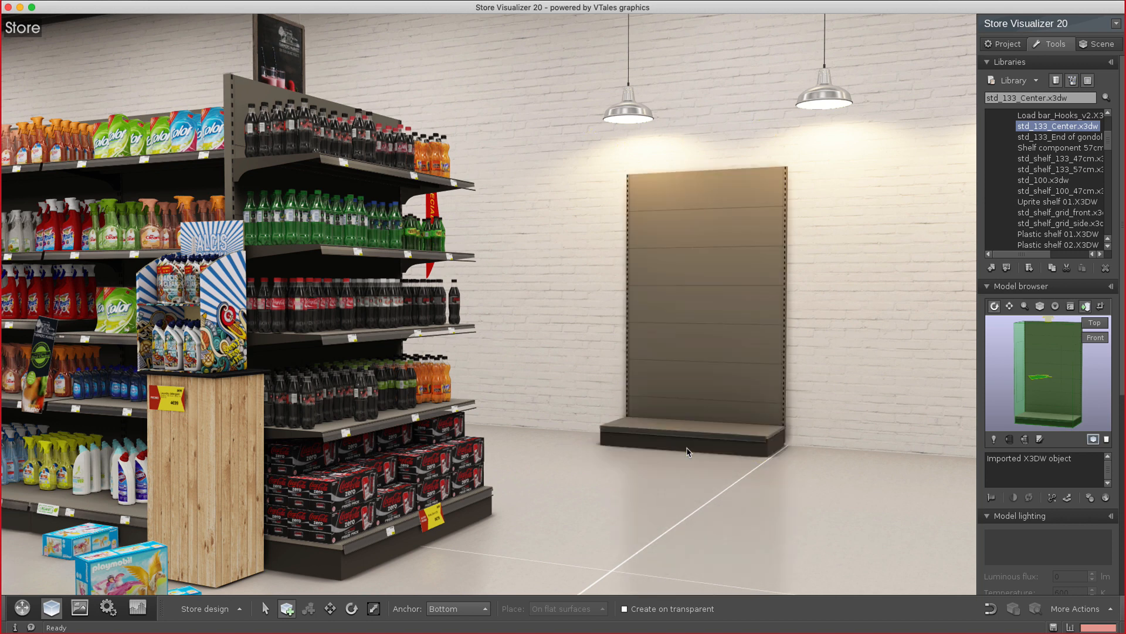
pyautogui.click(877, 466)
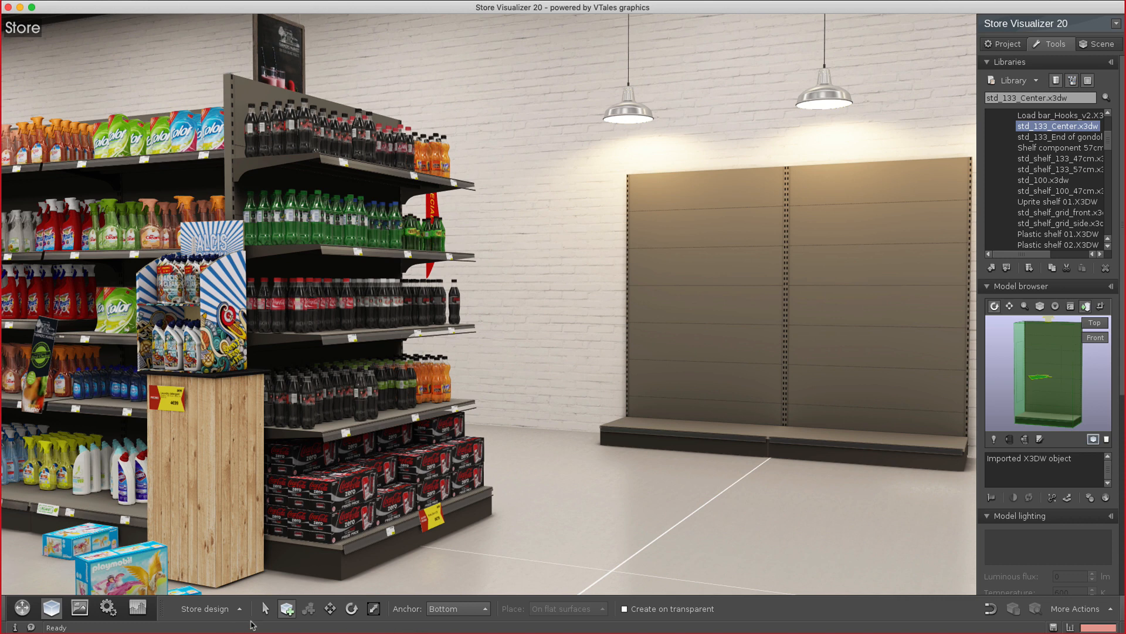
# Return to the store layout view and show the distances around the right unit of the new shelving pair
pyautogui.click(1079, 609)
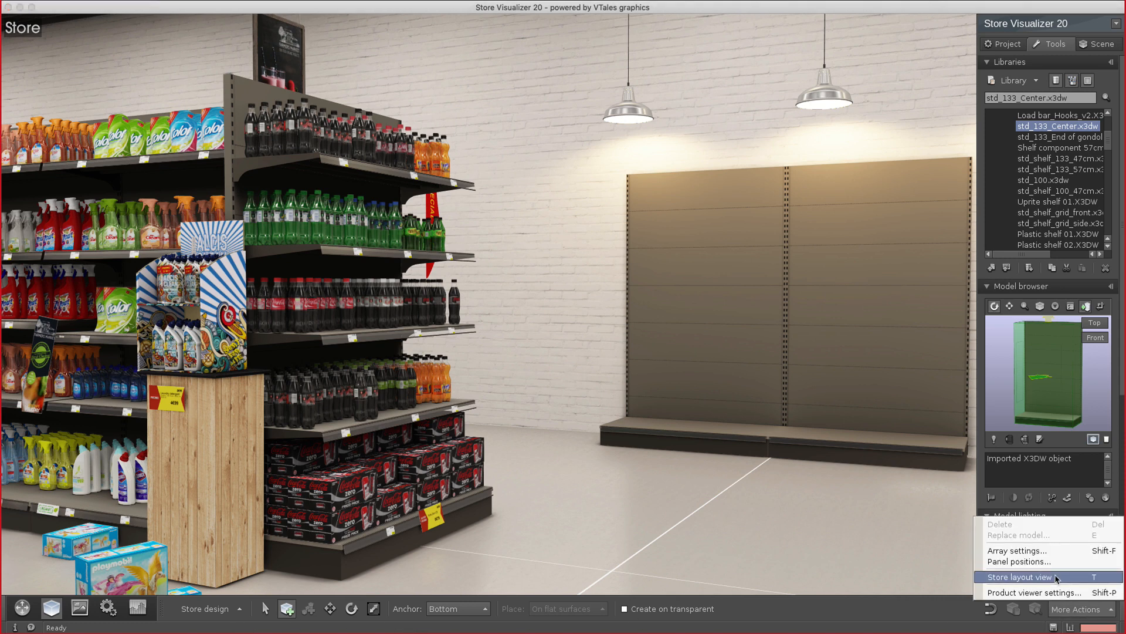
pyautogui.click(1056, 578)
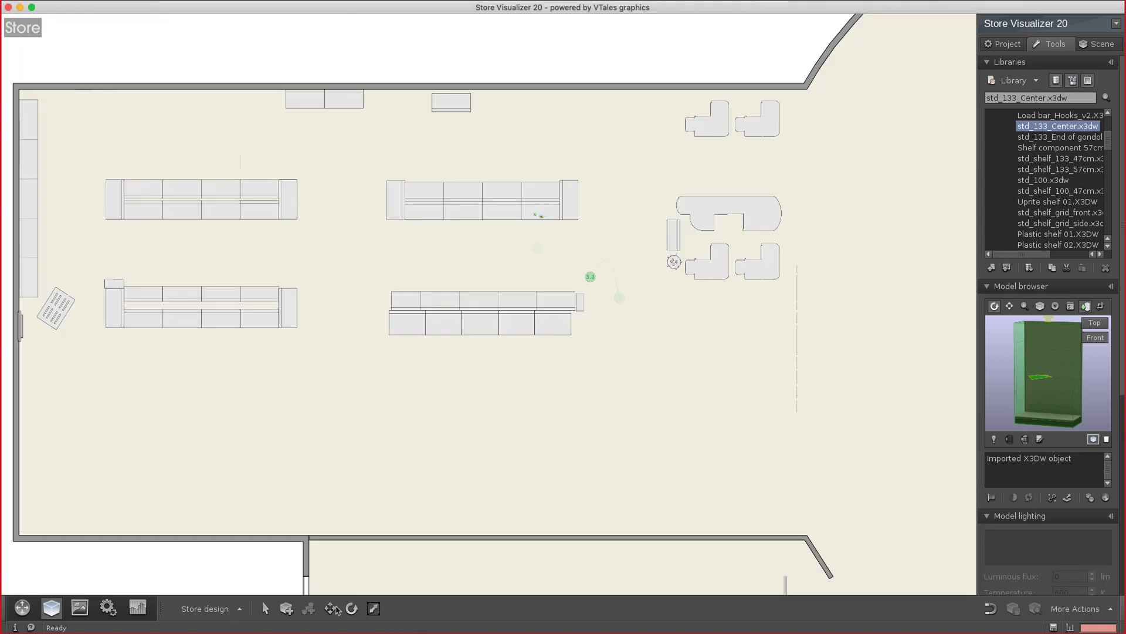
pyautogui.click(328, 610)
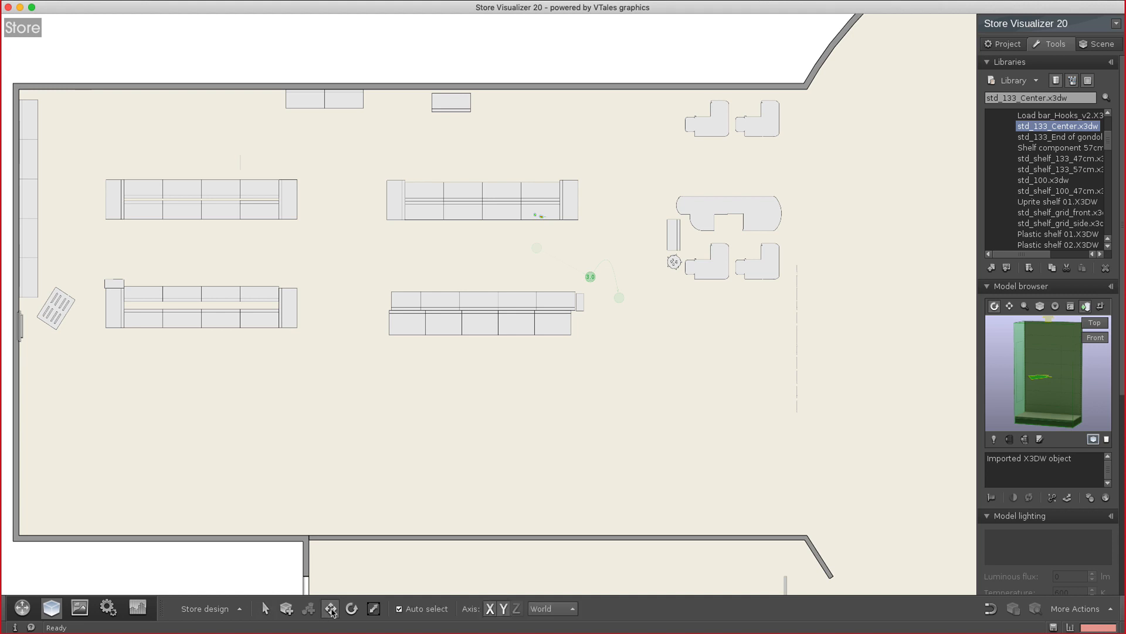
pyautogui.click(352, 104)
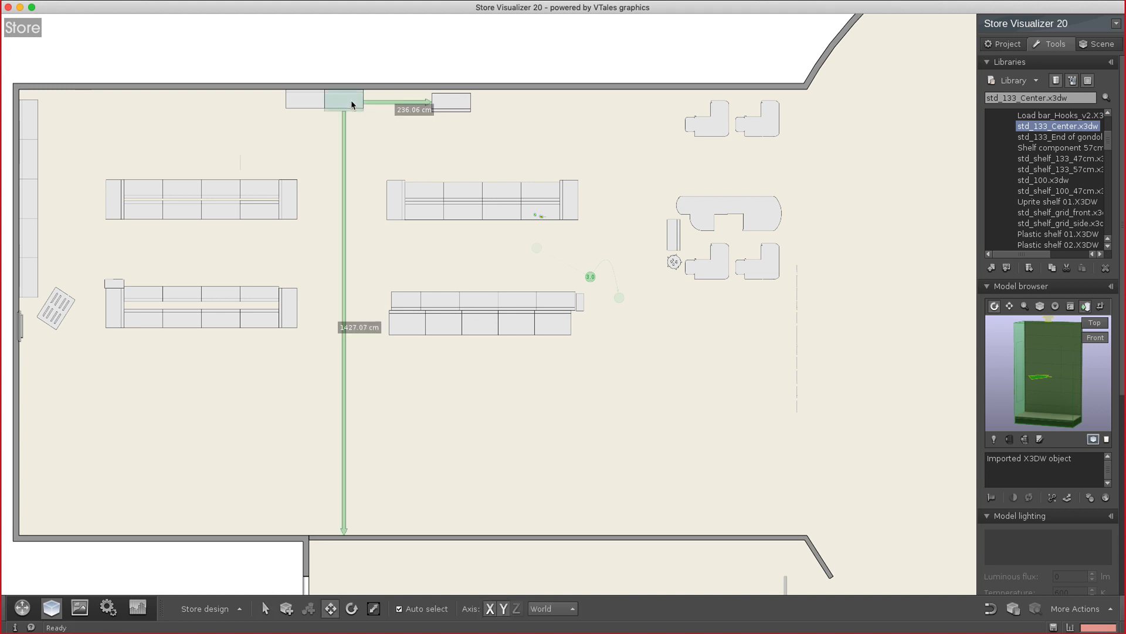
# Move the separate shelving unit along the upper wall and set its distance to the shelving pair to 400 cm
pyautogui.click(445, 105)
pyautogui.moveTo(448, 105); pyautogui.dragTo(421, 100)
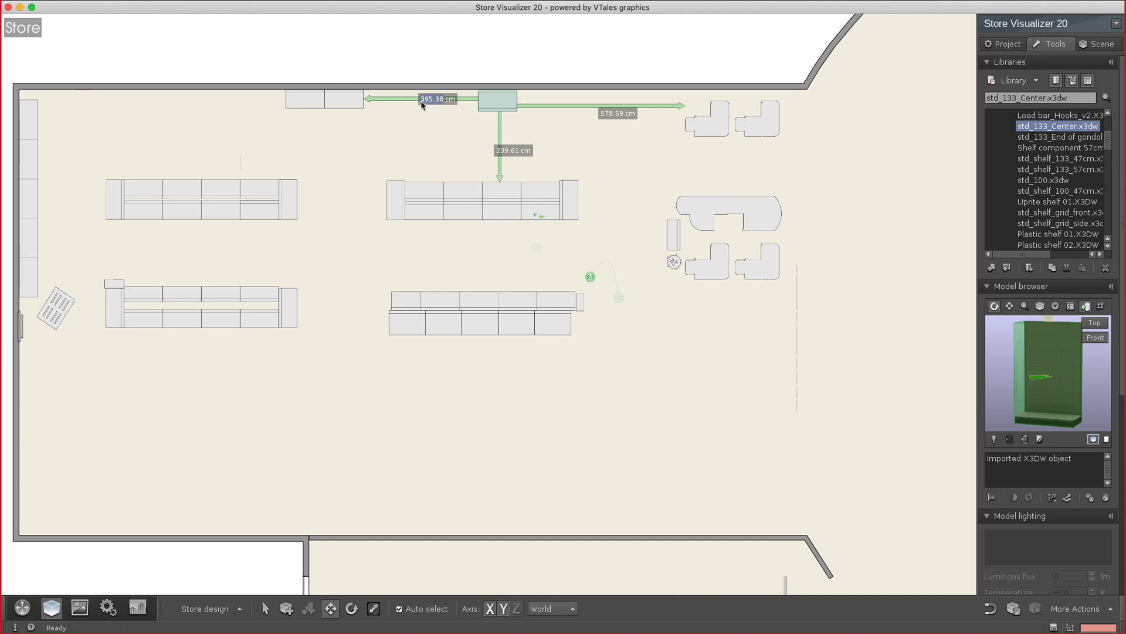
pyautogui.write('400')
pyautogui.press('Return')
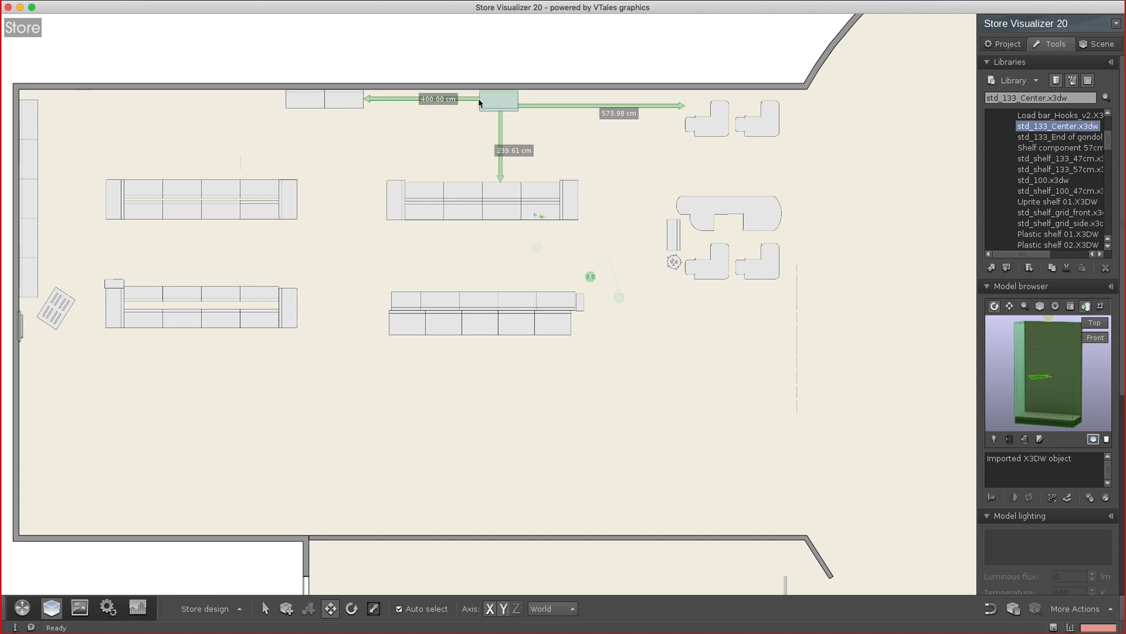
# Examine the user interface settings in the application preferences and close them without changes
pyautogui.click(94, 6)
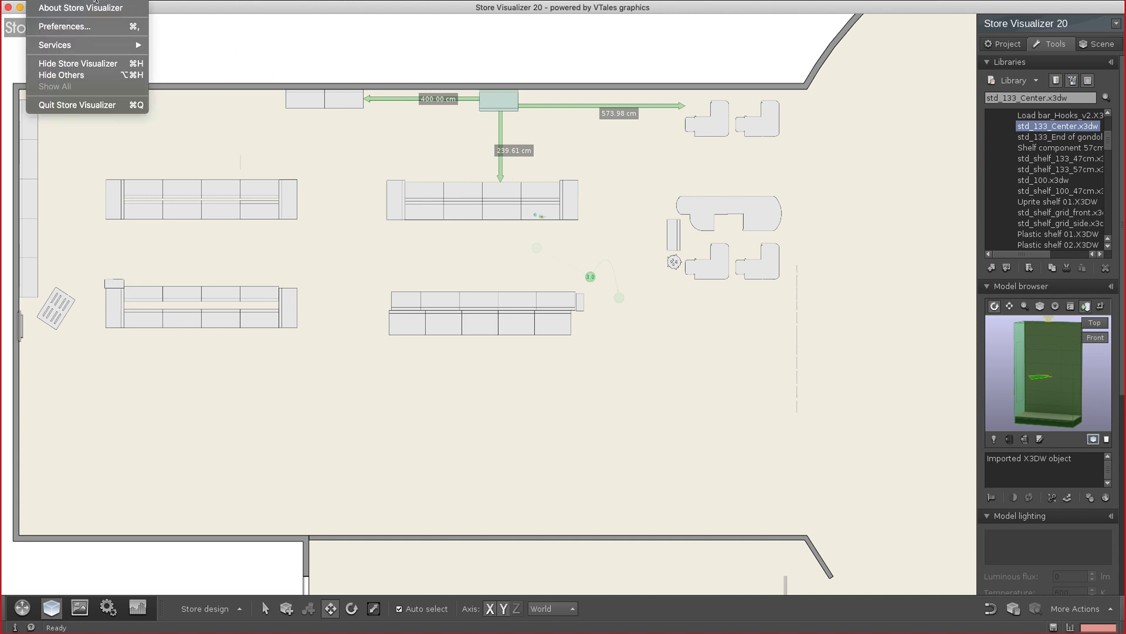
pyautogui.click(98, 25)
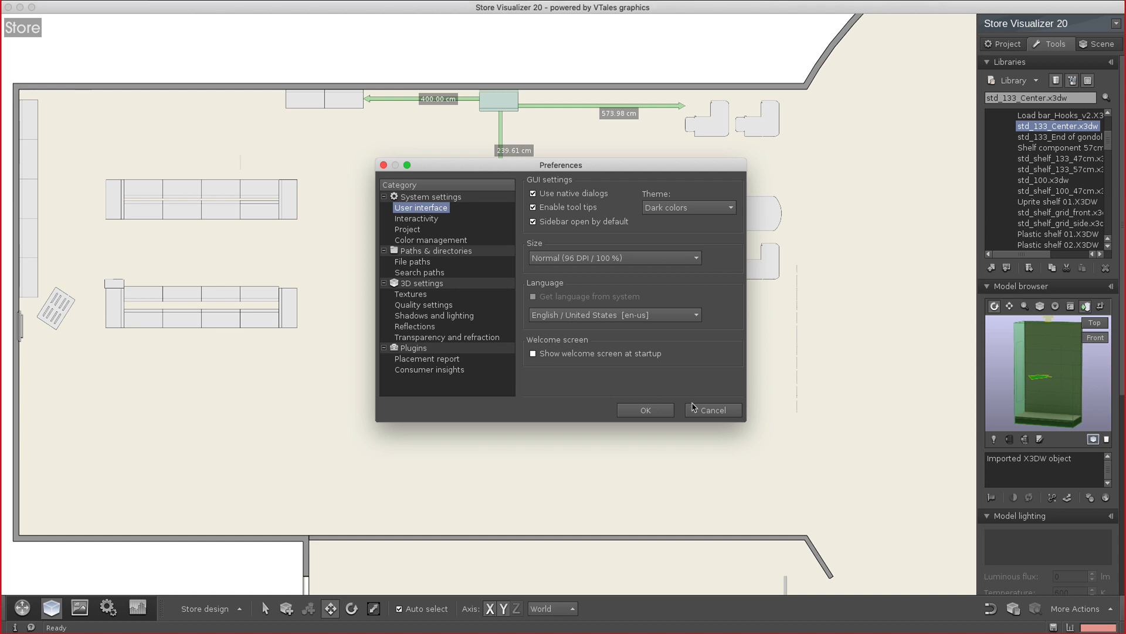
pyautogui.click(701, 410)
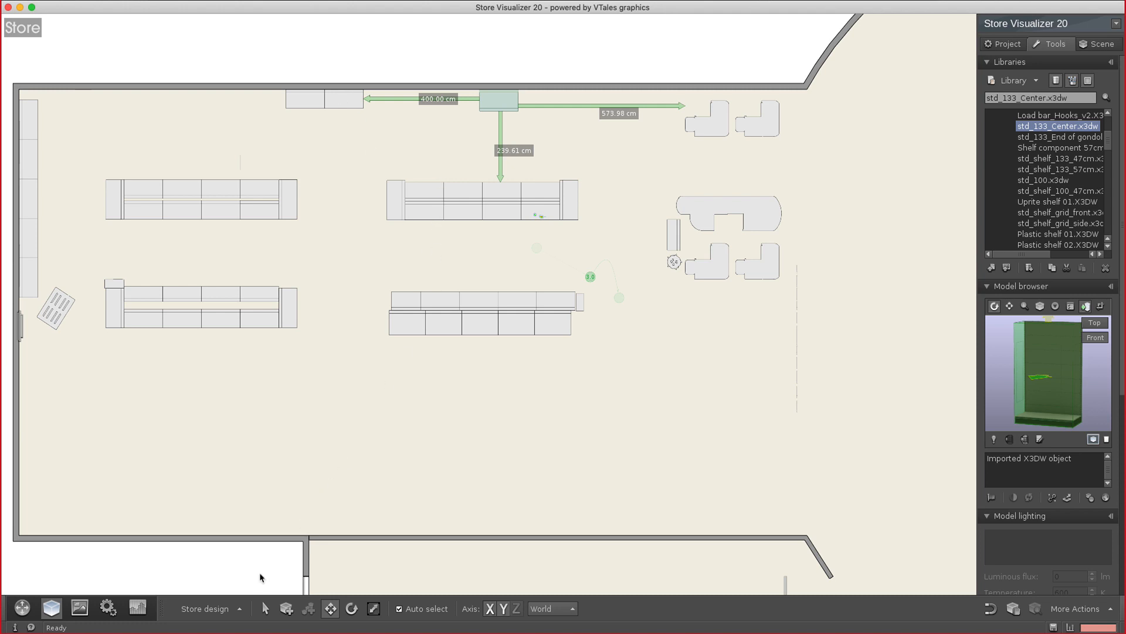
# Leave the store layout view and return to object control in the 3D camera view
pyautogui.click(22, 609)
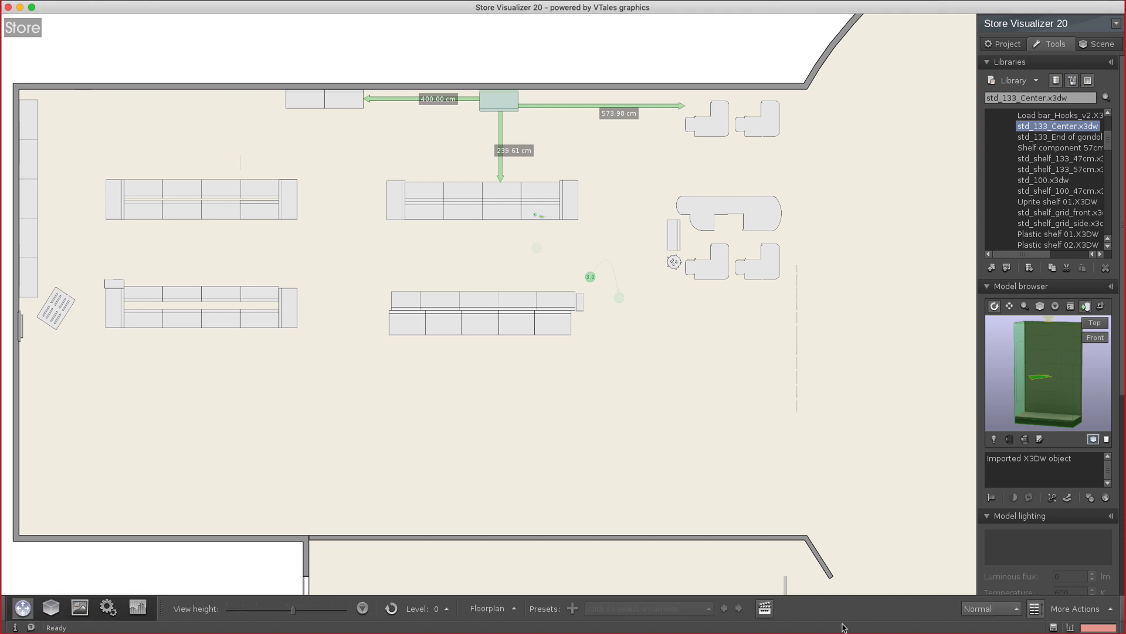
pyautogui.click(1078, 609)
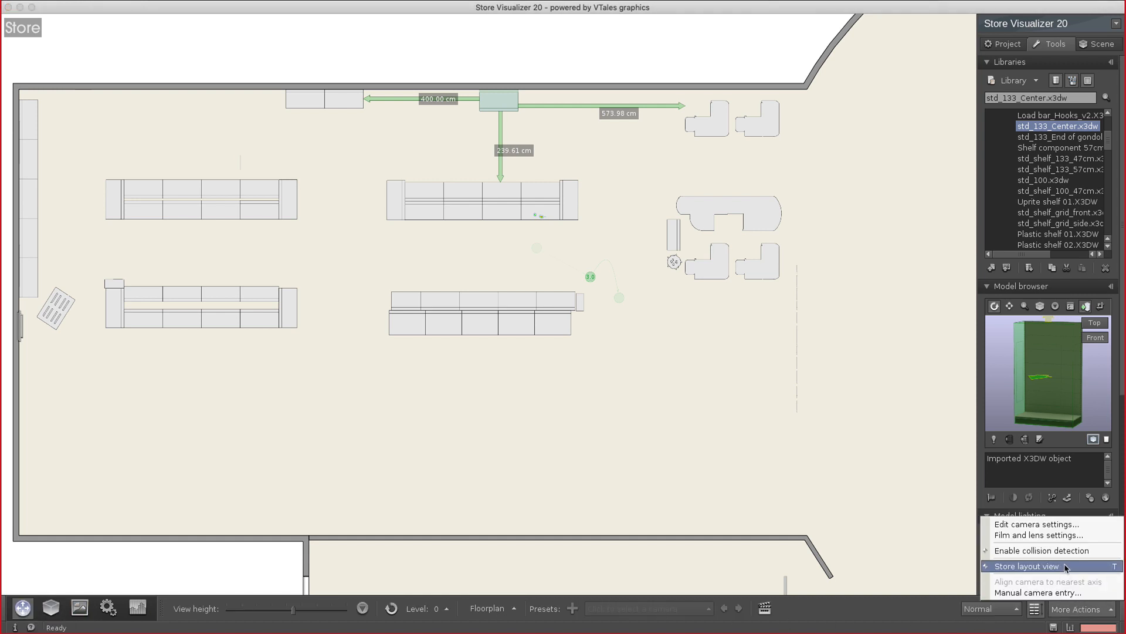
pyautogui.click(1066, 567)
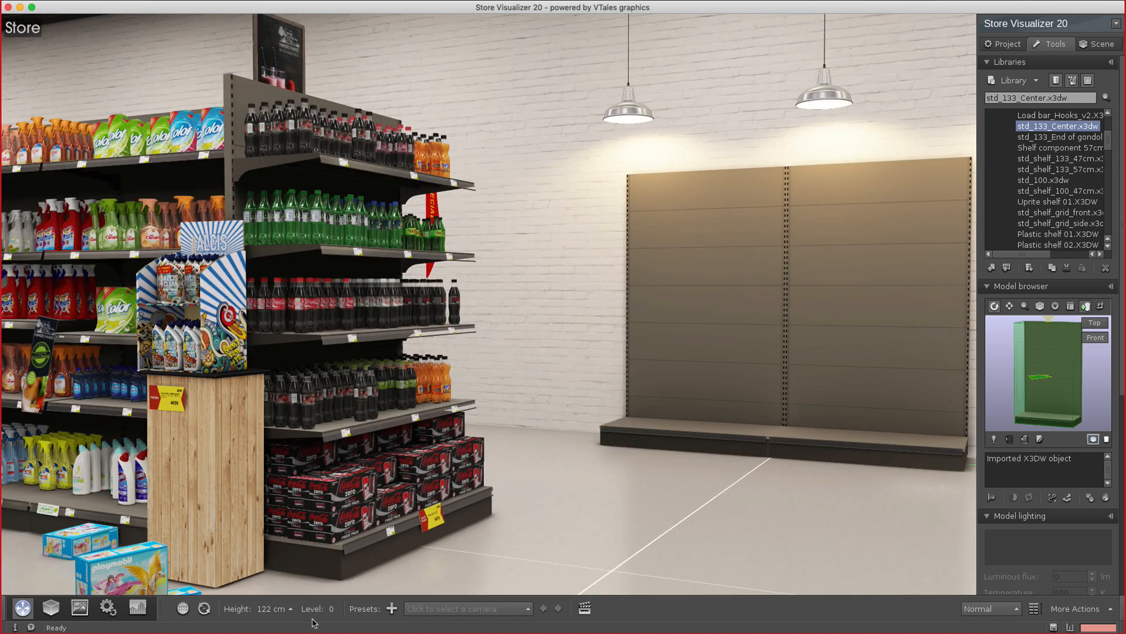
pyautogui.click(51, 609)
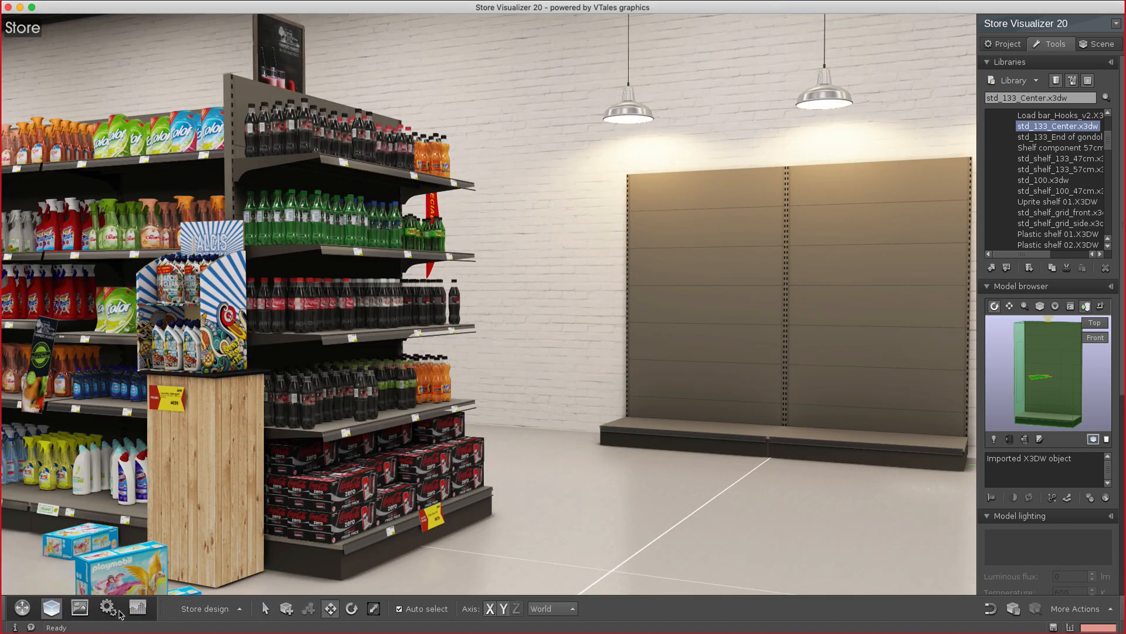
# In shelf creation mode, mount three std_shelf_133_47cm.x3dw shelves at different heights on the left wall unit
pyautogui.click(195, 610)
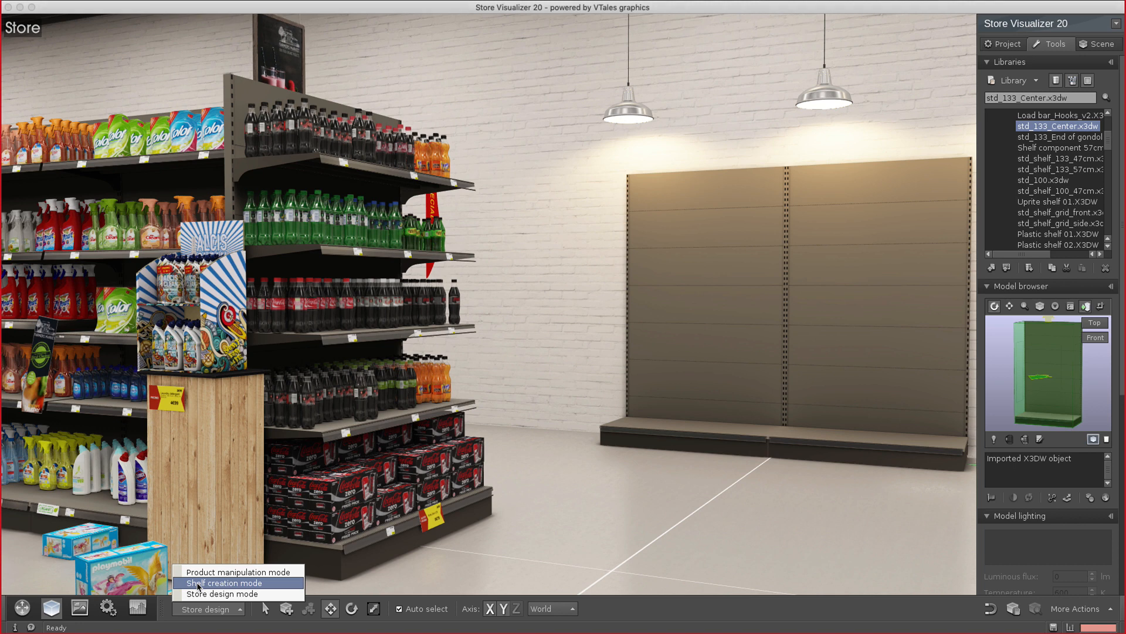
pyautogui.click(200, 586)
pyautogui.click(287, 609)
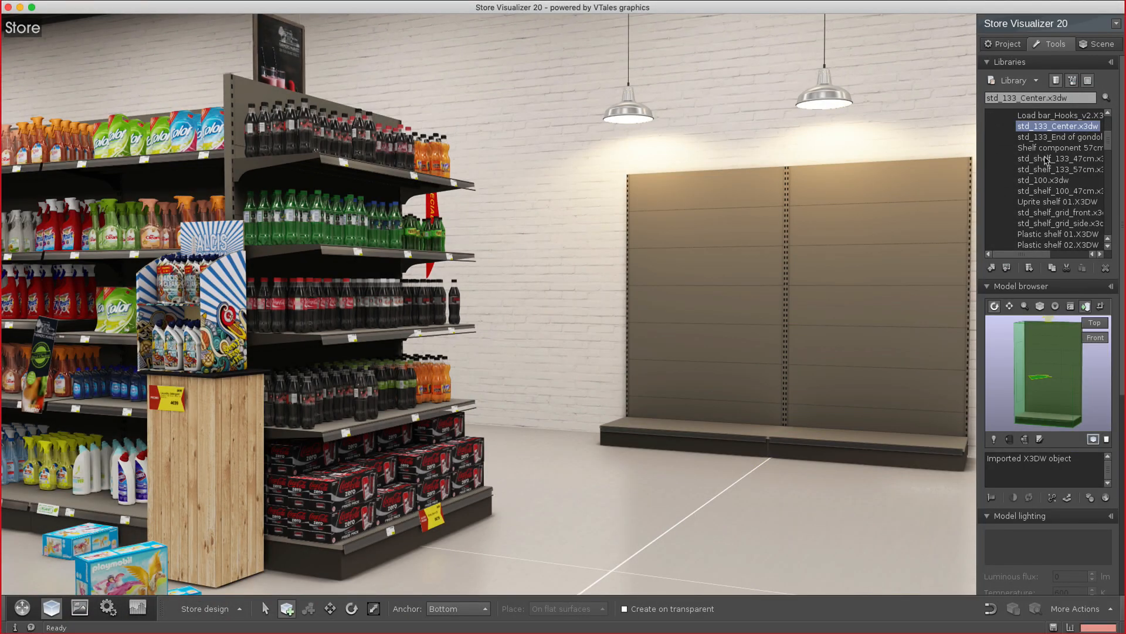
pyautogui.click(1047, 158)
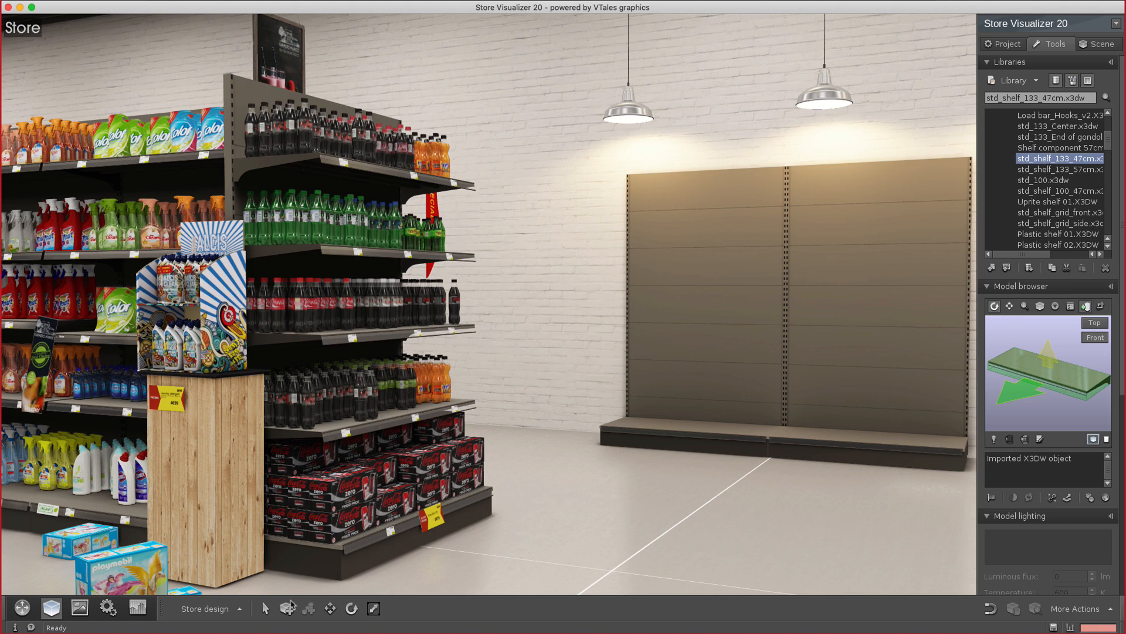
pyautogui.click(286, 608)
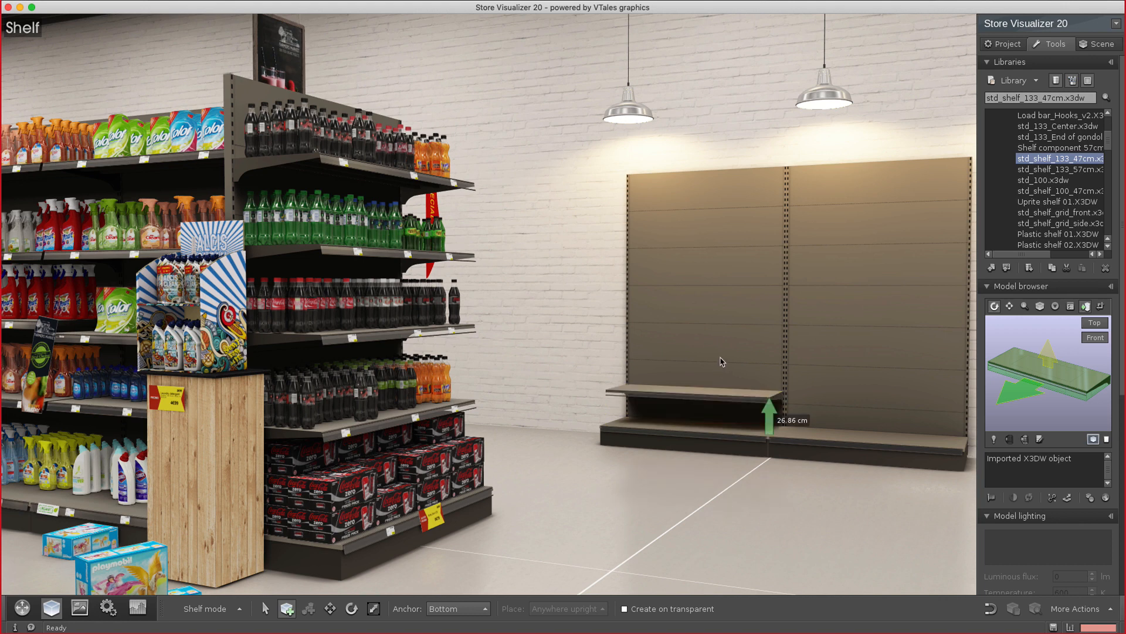
pyautogui.click(722, 322)
pyautogui.click(726, 247)
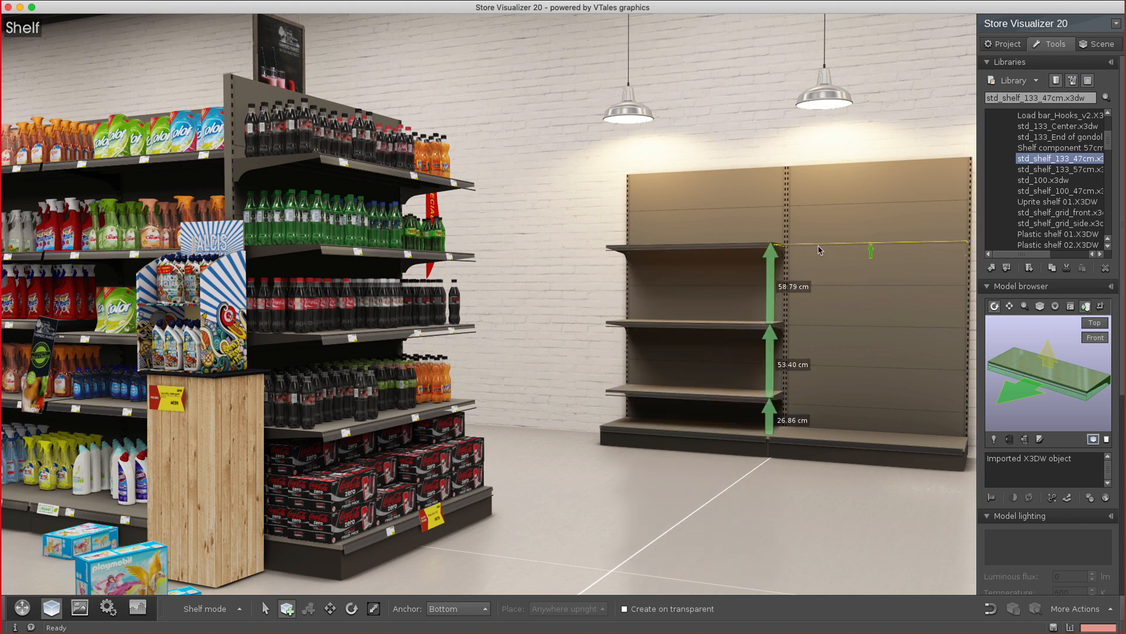
# Mount three std_shelf_133_47cm shelves on the right wall unit, level with those on the left, and leave object creation
pyautogui.click(828, 250)
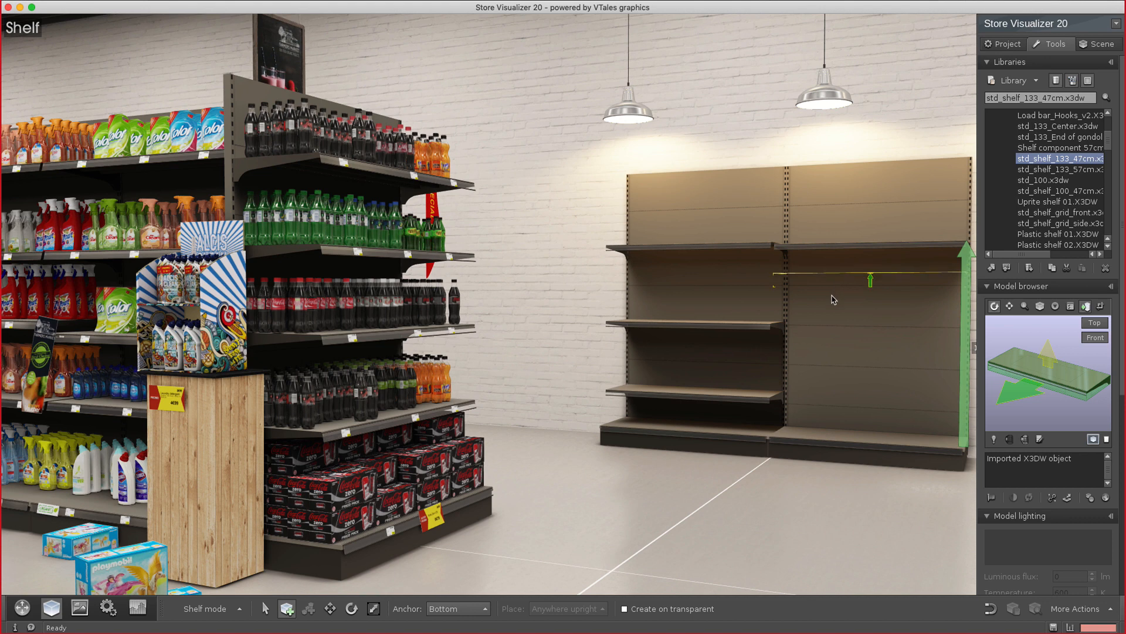
pyautogui.click(839, 333)
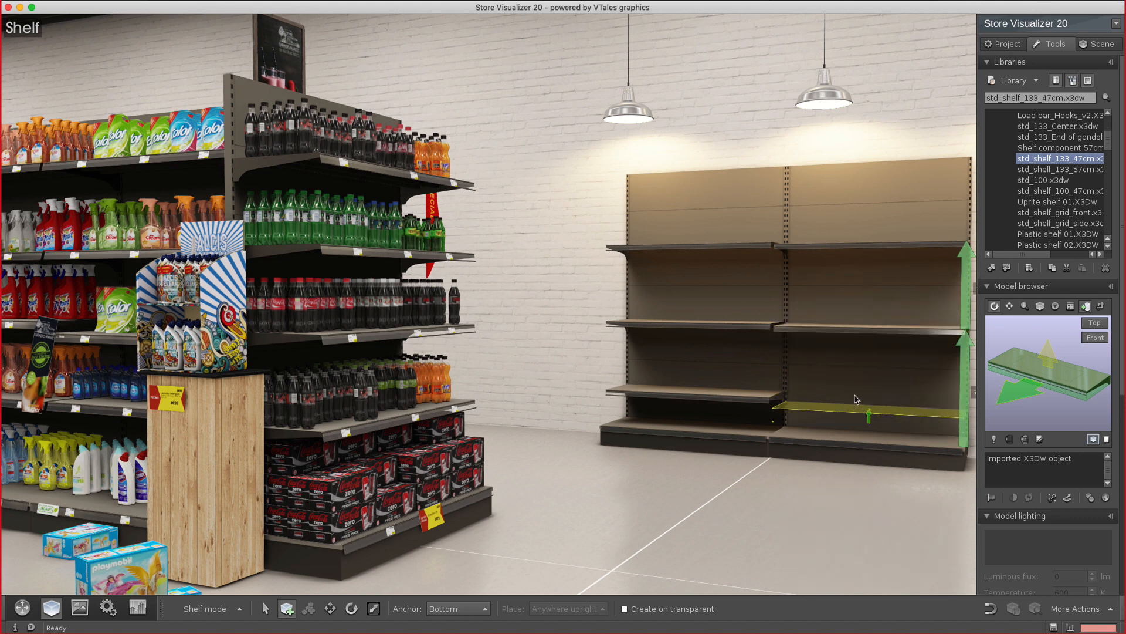
pyautogui.click(856, 399)
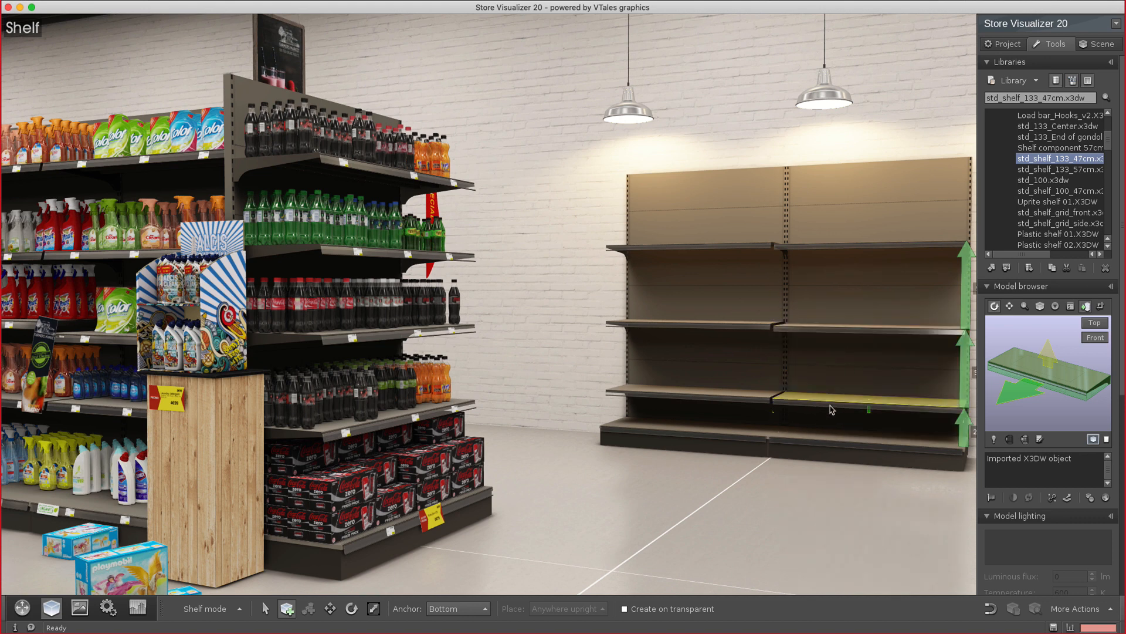
pyautogui.click(330, 608)
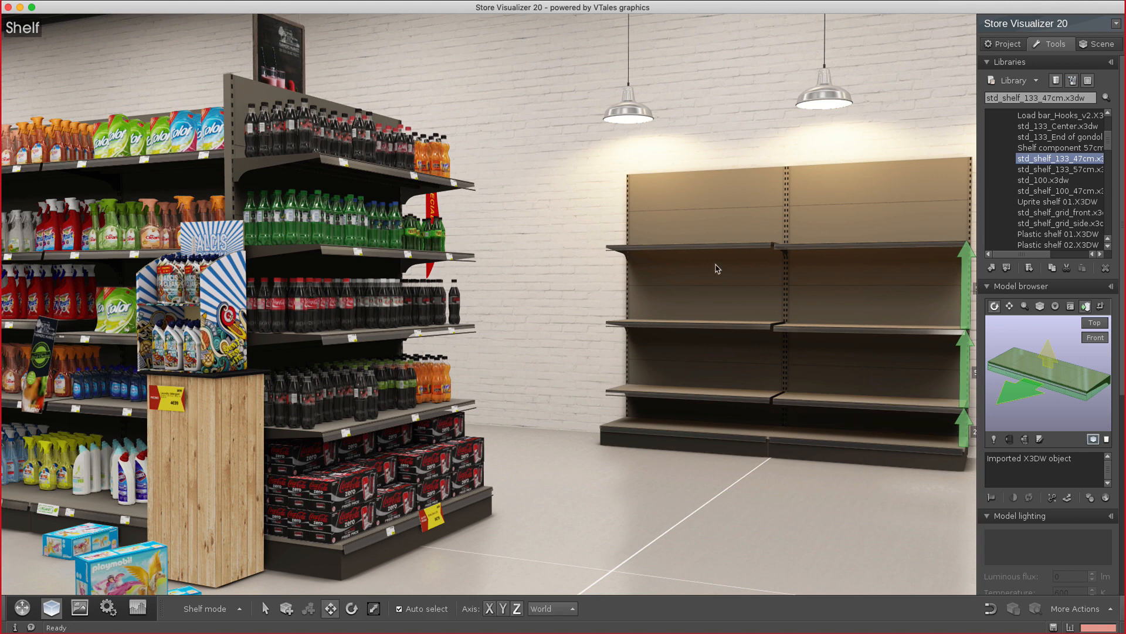
# Raise the left wall unit's three shelves, leaving gaps of about 47, 52 and 56 cm from the base upward
pyautogui.moveTo(720, 397); pyautogui.dragTo(719, 372)
pyautogui.moveTo(716, 323); pyautogui.dragTo(716, 300)
pyautogui.moveTo(719, 245); pyautogui.dragTo(720, 225)
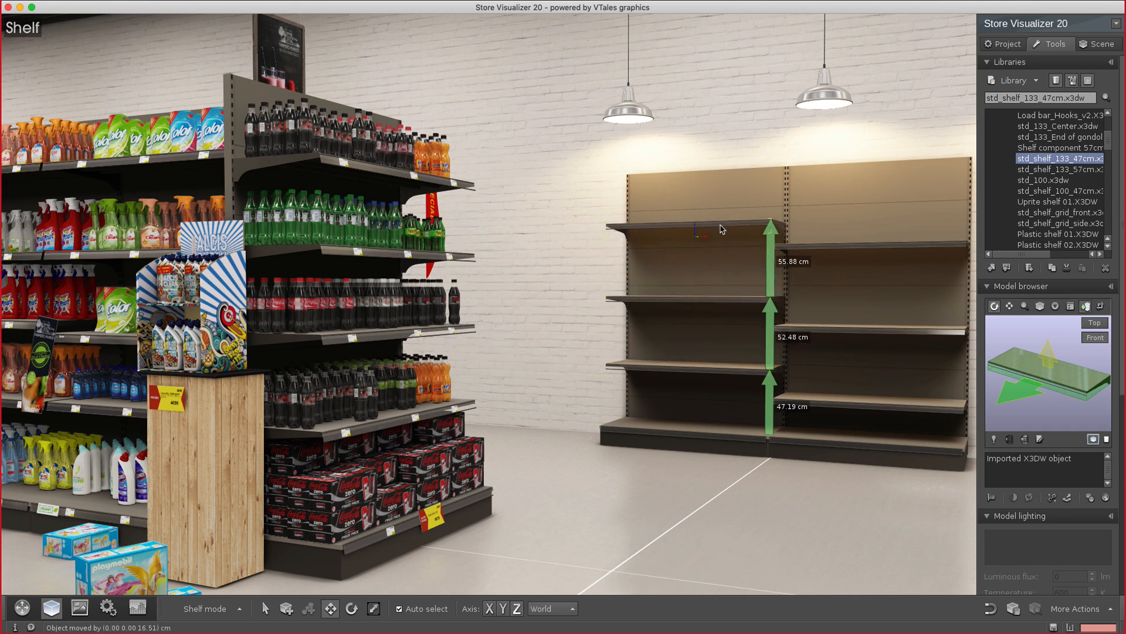
# Raise the right wall unit's three shelves level with the left ones, with gaps of about 47, 52 and 56 cm
pyautogui.moveTo(806, 245); pyautogui.dragTo(807, 220)
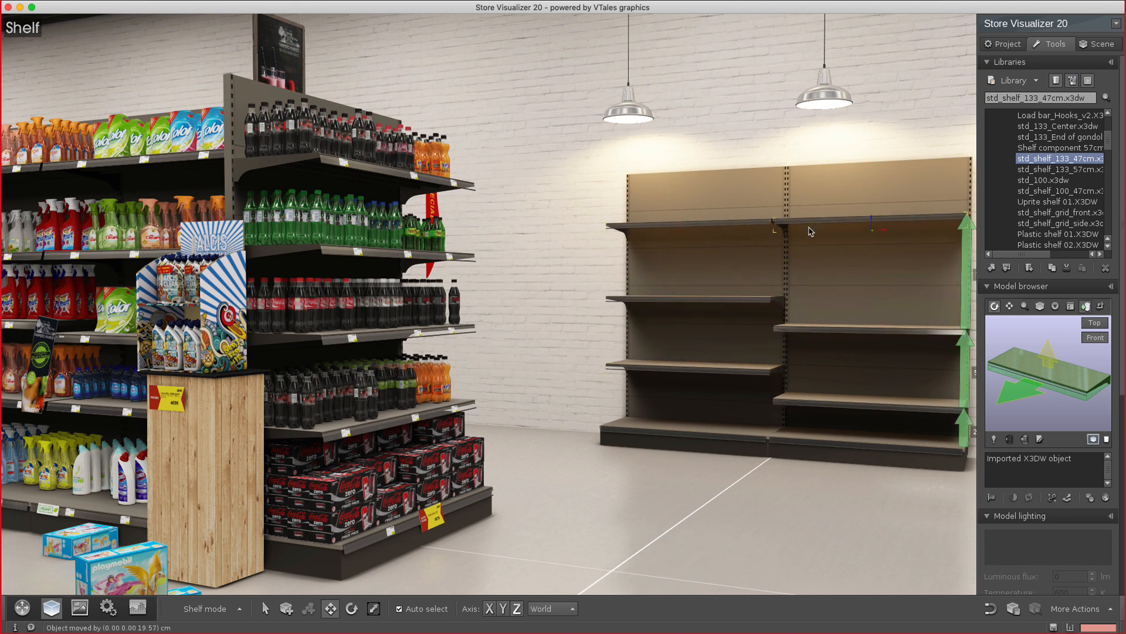
pyautogui.moveTo(813, 333); pyautogui.dragTo(817, 298)
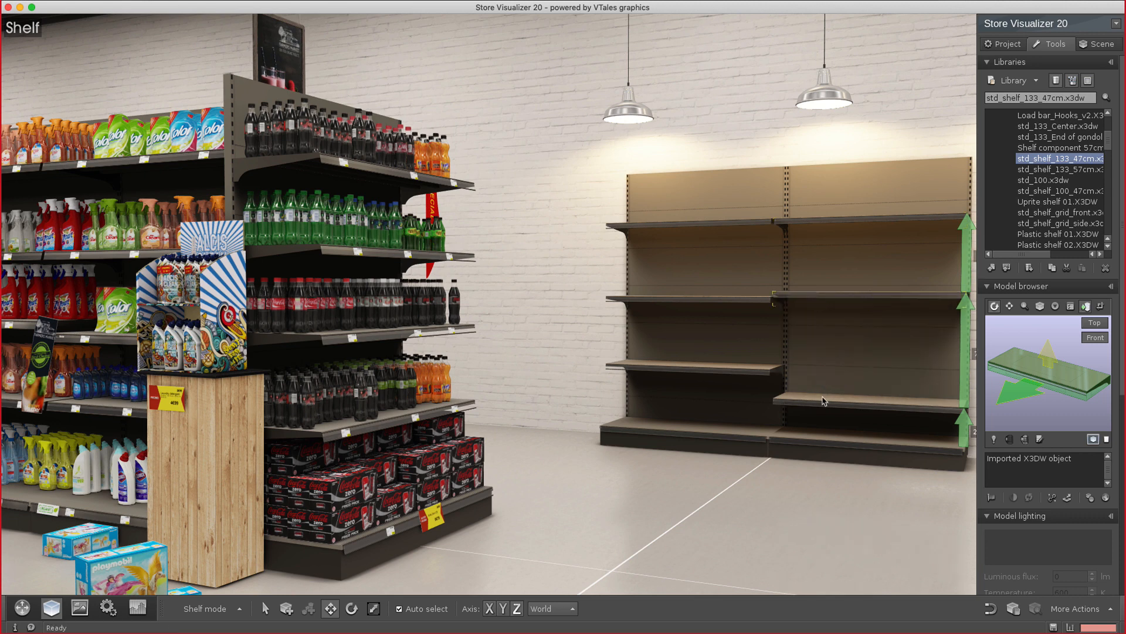
pyautogui.moveTo(823, 403); pyautogui.dragTo(822, 374)
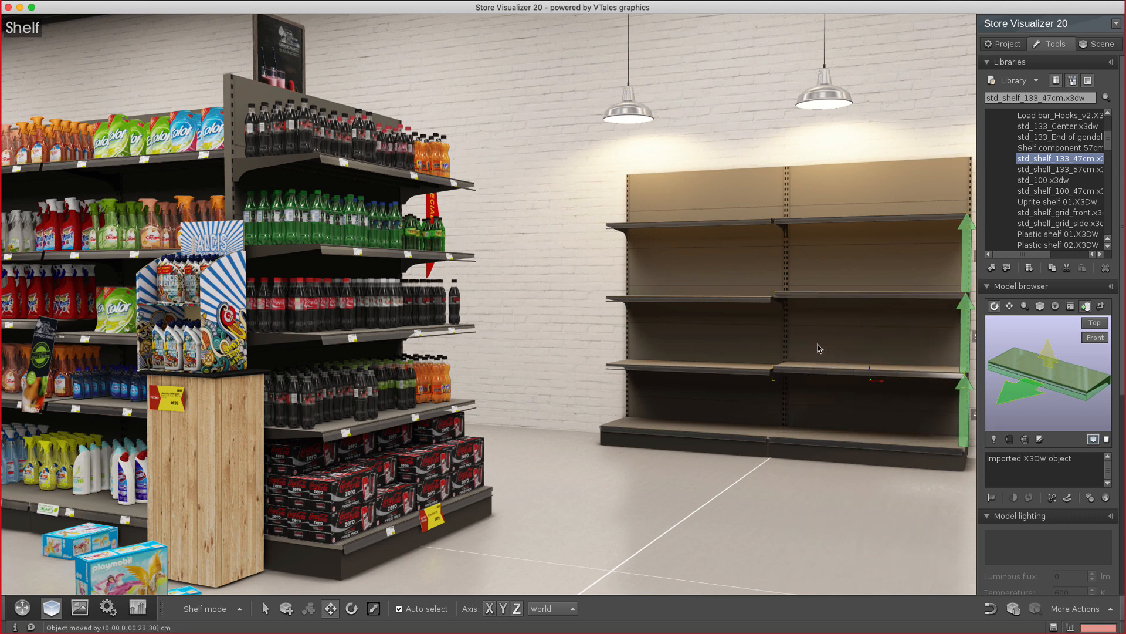
pyautogui.moveTo(816, 297); pyautogui.dragTo(815, 305)
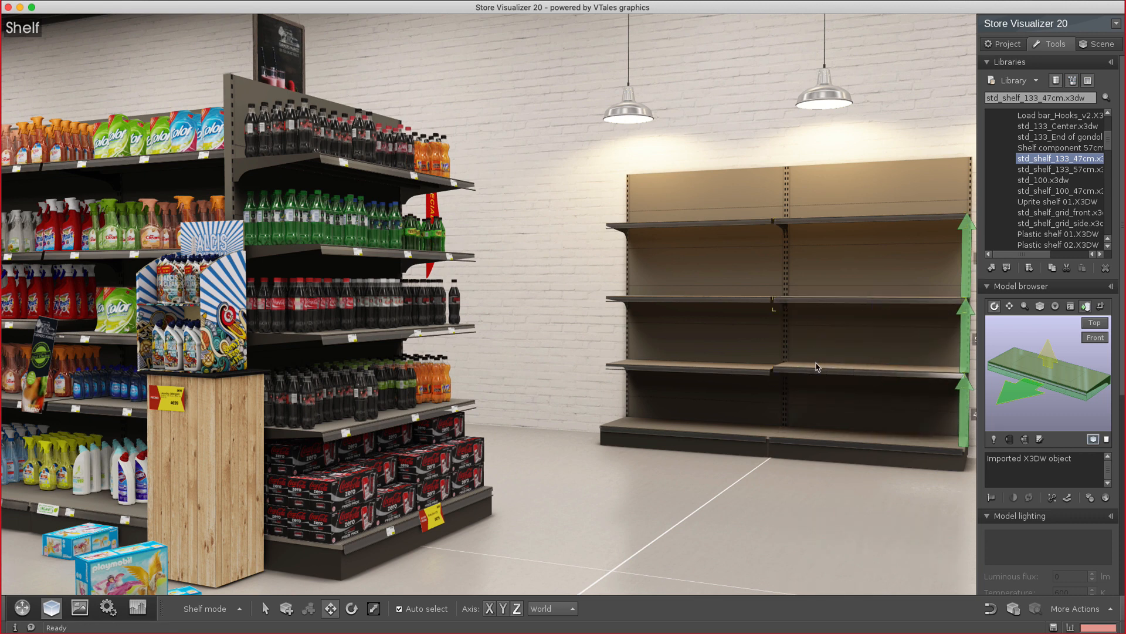
pyautogui.click(819, 371)
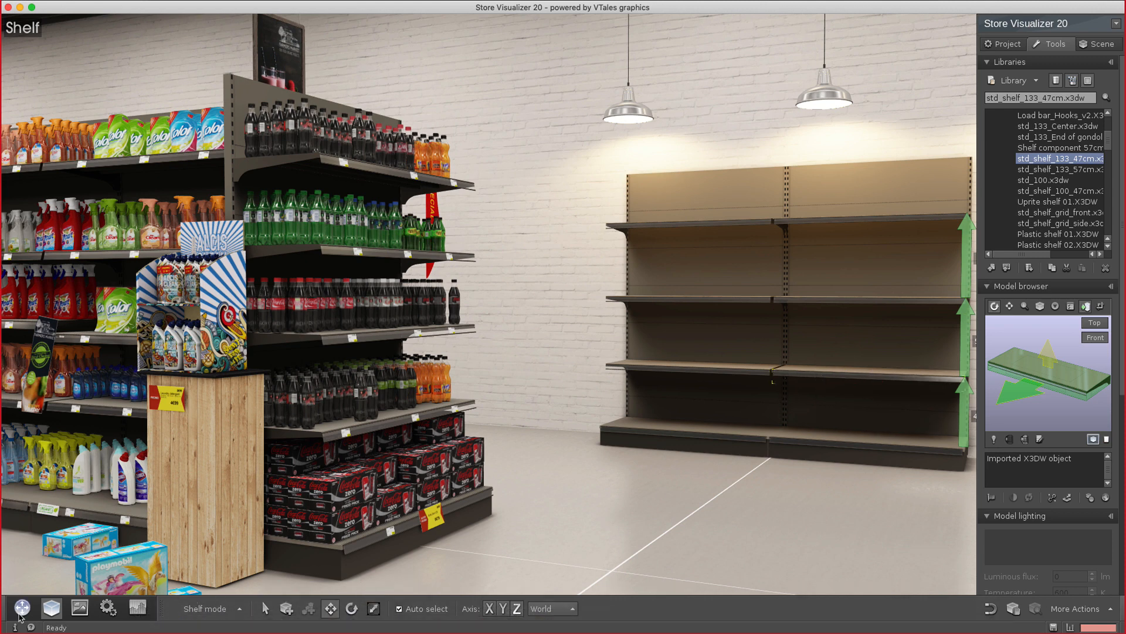
# Walk the camera up to the empty wall units in free look mode, facing them, and leave that mode
pyautogui.click(22, 609)
pyautogui.click(183, 608)
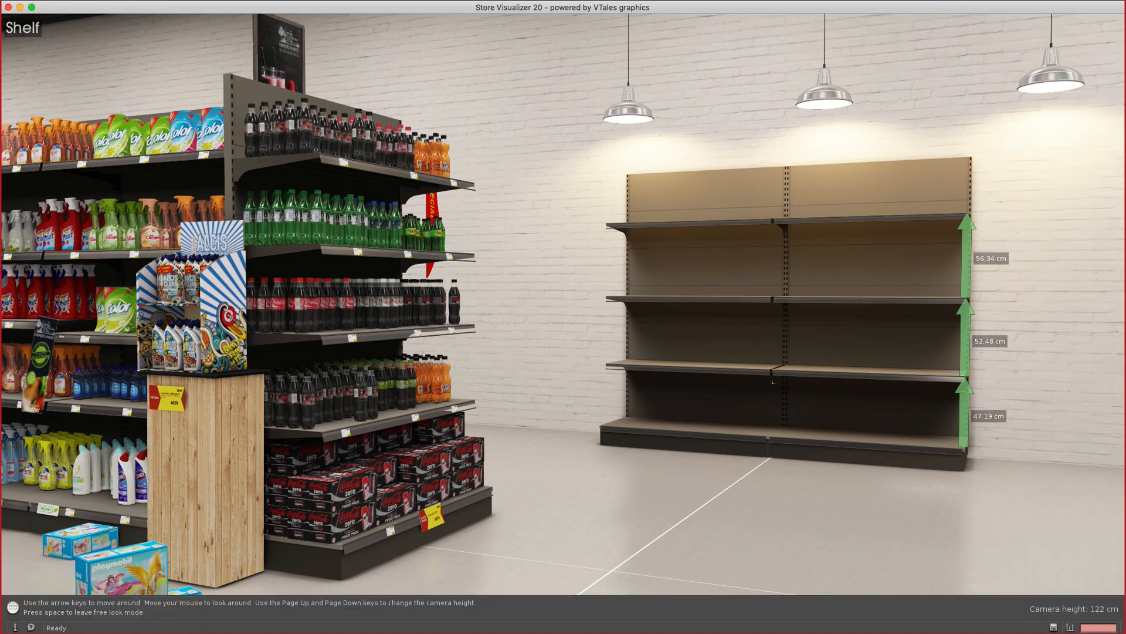
pyautogui.press('Up')
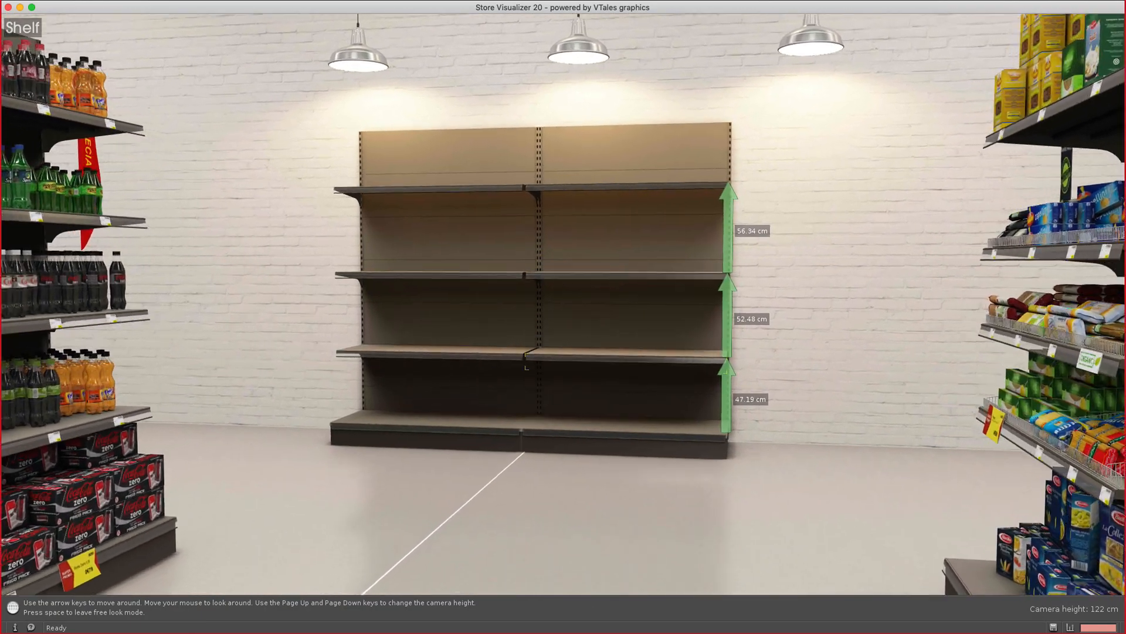
pyautogui.press('Up')
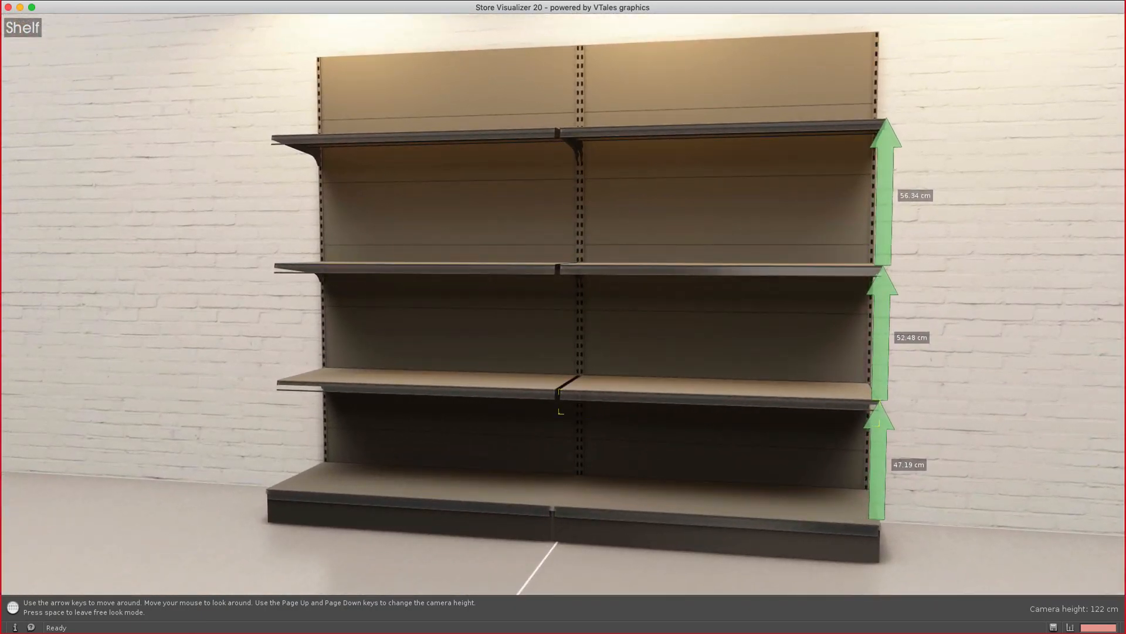
pyautogui.press('space')
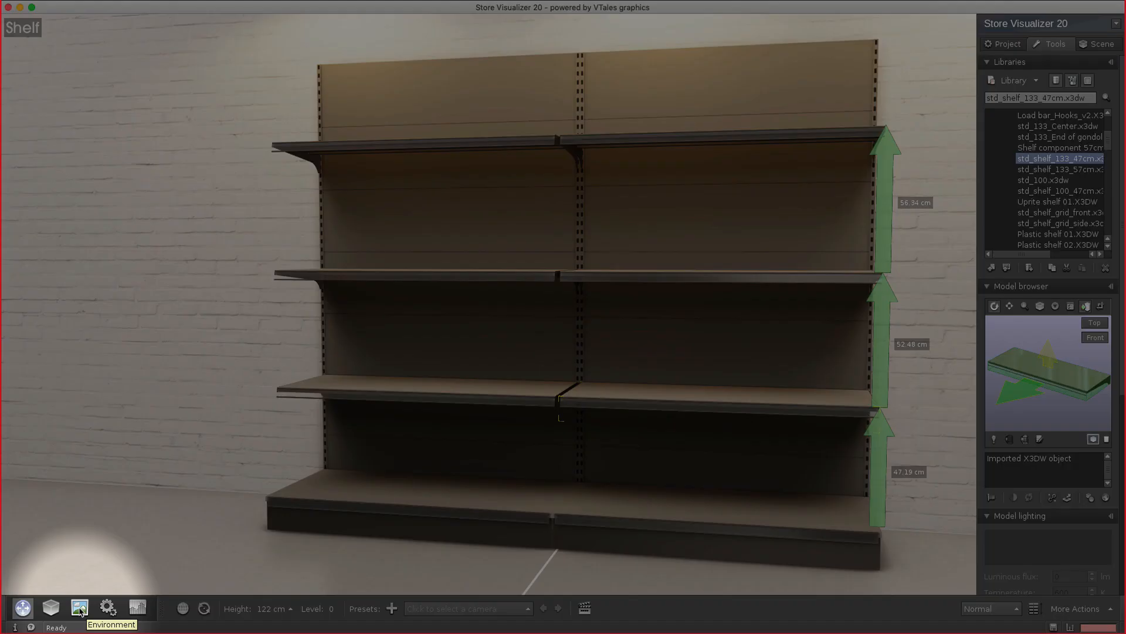
# Open the environment's static element adjustments and enlarge the window to show all floor and wall material presets
pyautogui.click(80, 611)
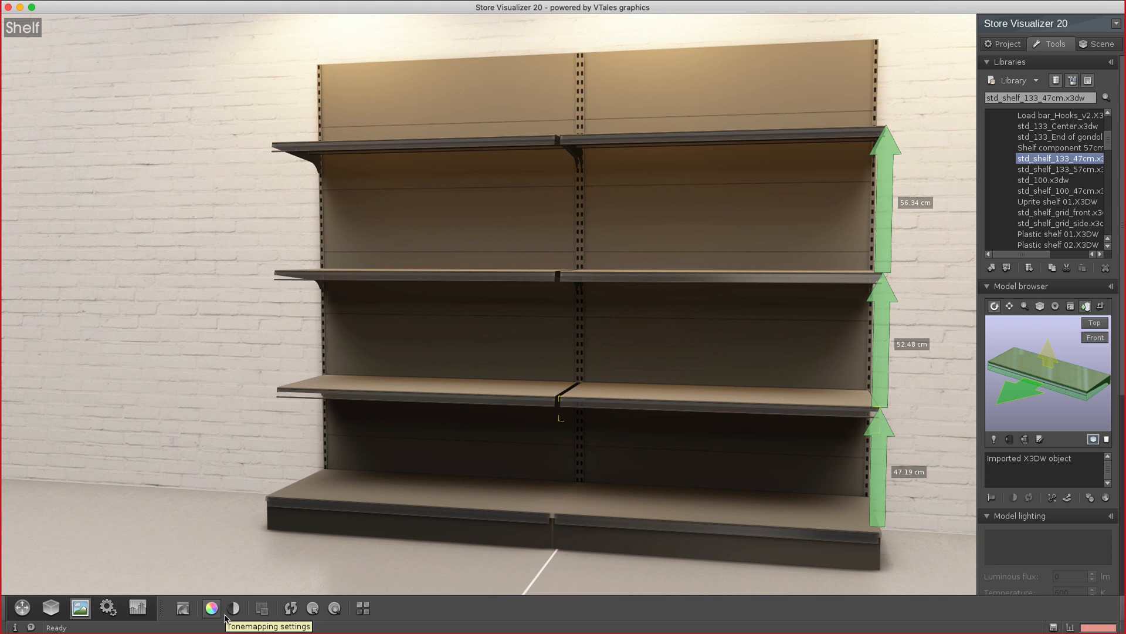
pyautogui.click(363, 610)
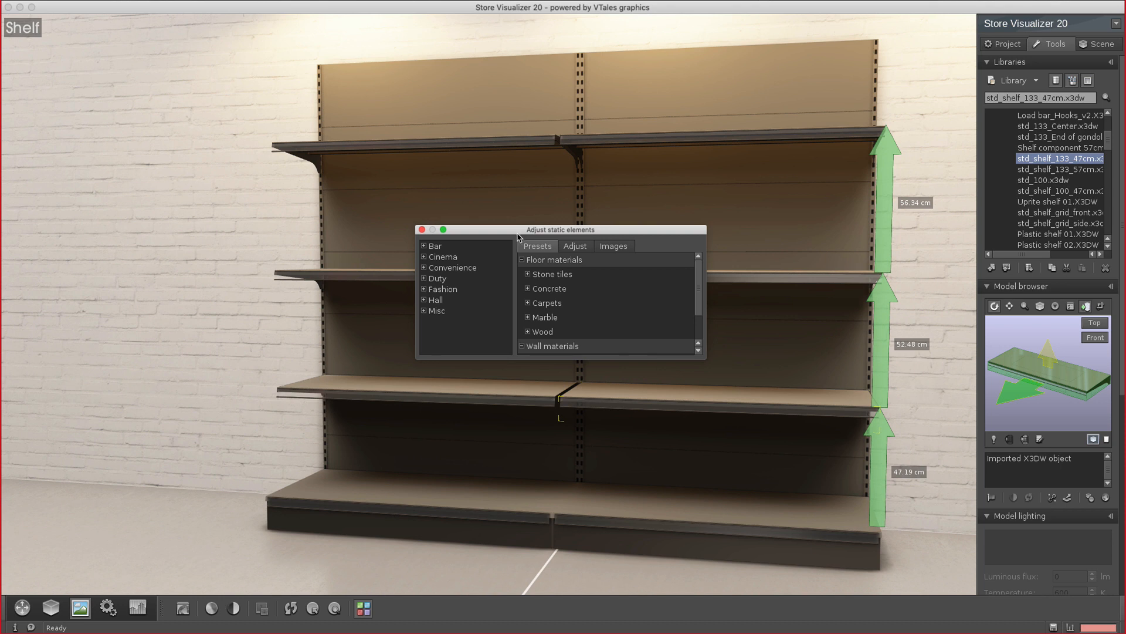
pyautogui.moveTo(518, 237); pyautogui.dragTo(365, 244)
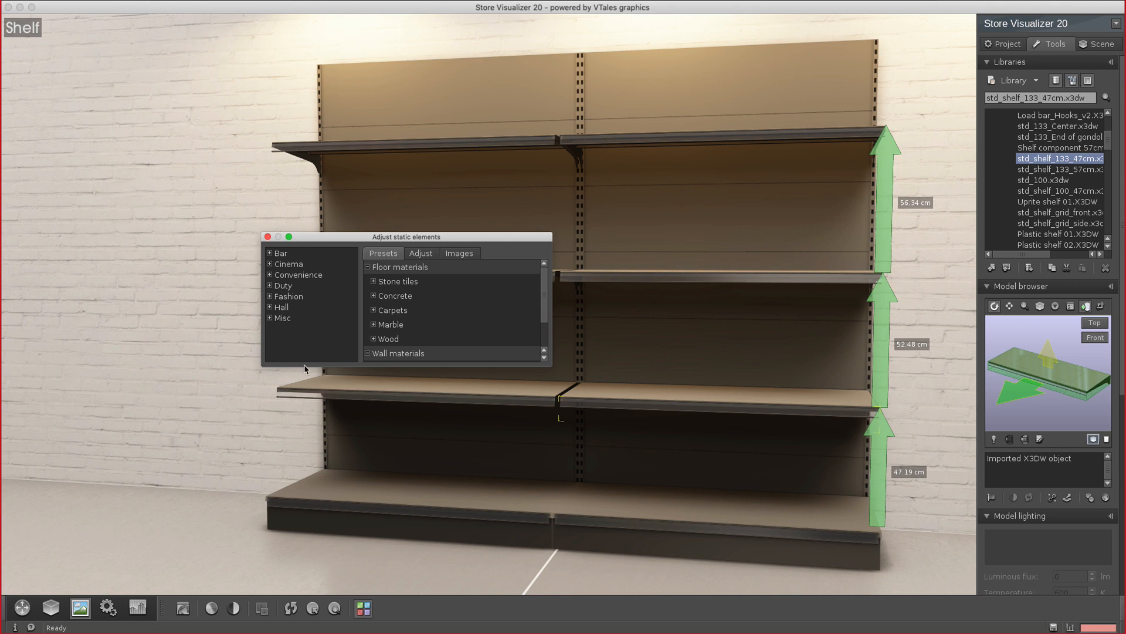
pyautogui.moveTo(305, 366); pyautogui.dragTo(313, 549)
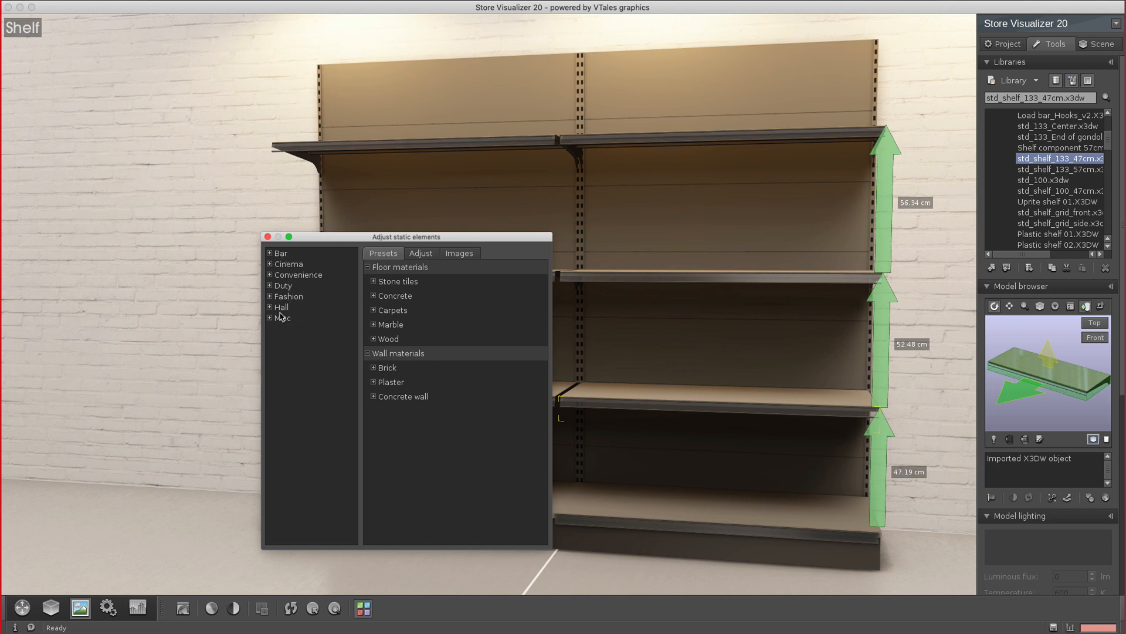
# Select the Floor element of the Convenience environment for material adjustment
pyautogui.click(287, 275)
pyautogui.click(270, 276)
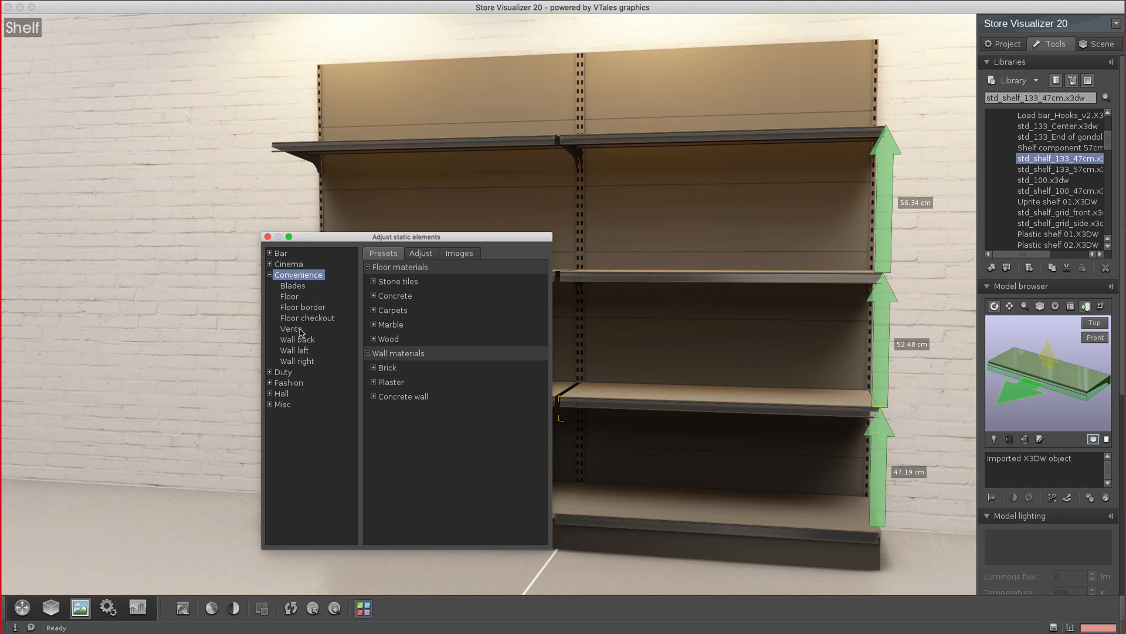
pyautogui.click(290, 296)
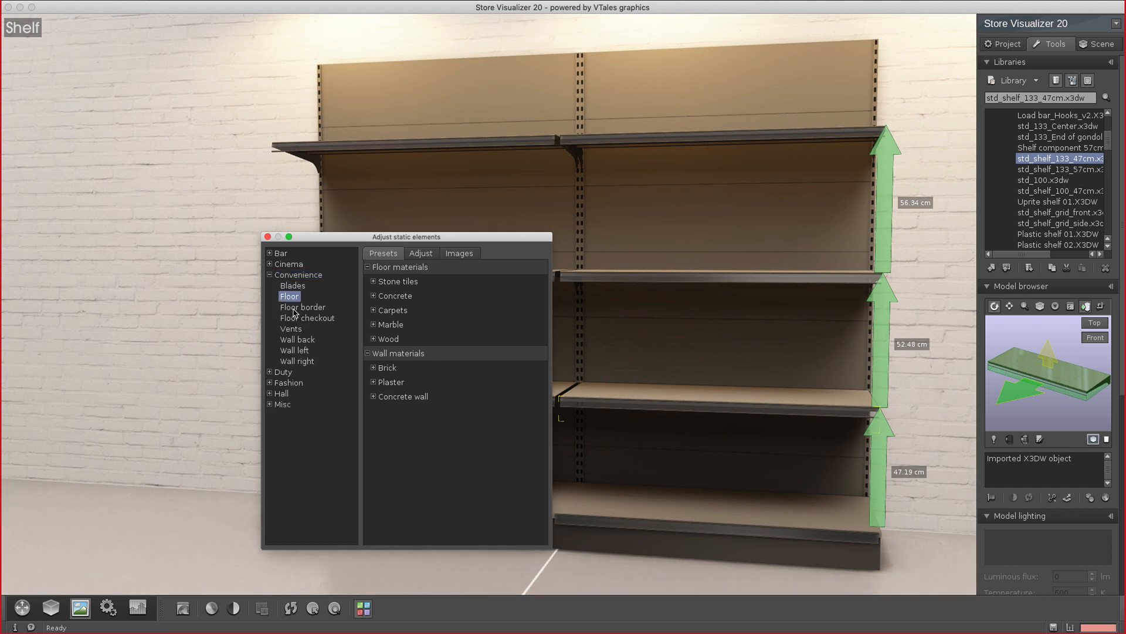
# Go through the Convenience store's static elements and select Wall right for adjustment
pyautogui.click(294, 310)
pyautogui.click(297, 320)
pyautogui.click(296, 331)
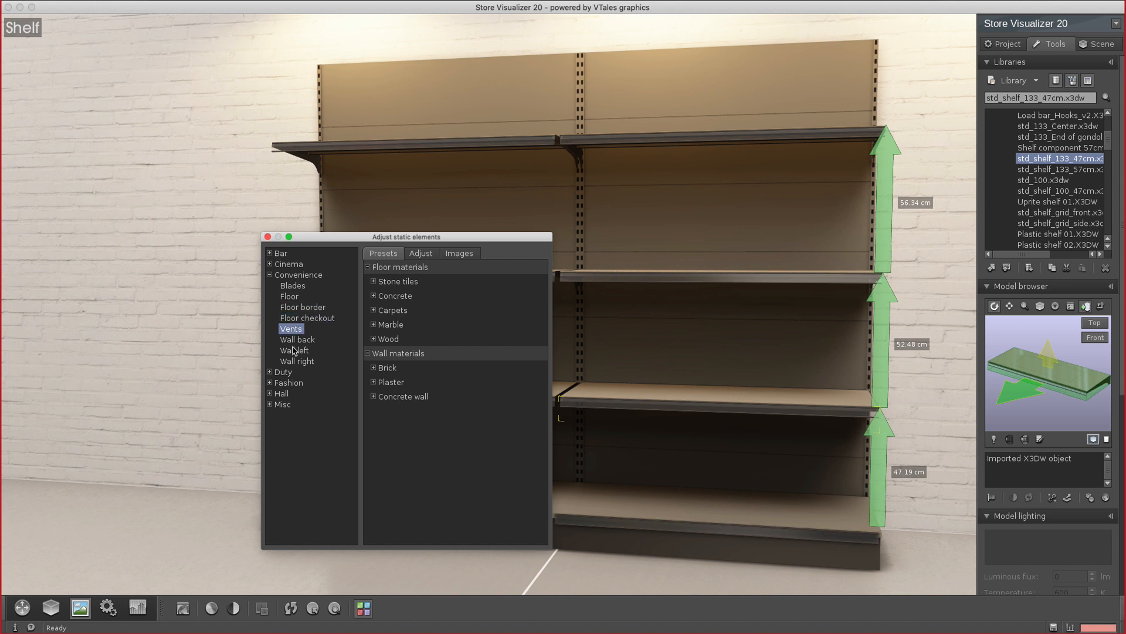
pyautogui.click(294, 341)
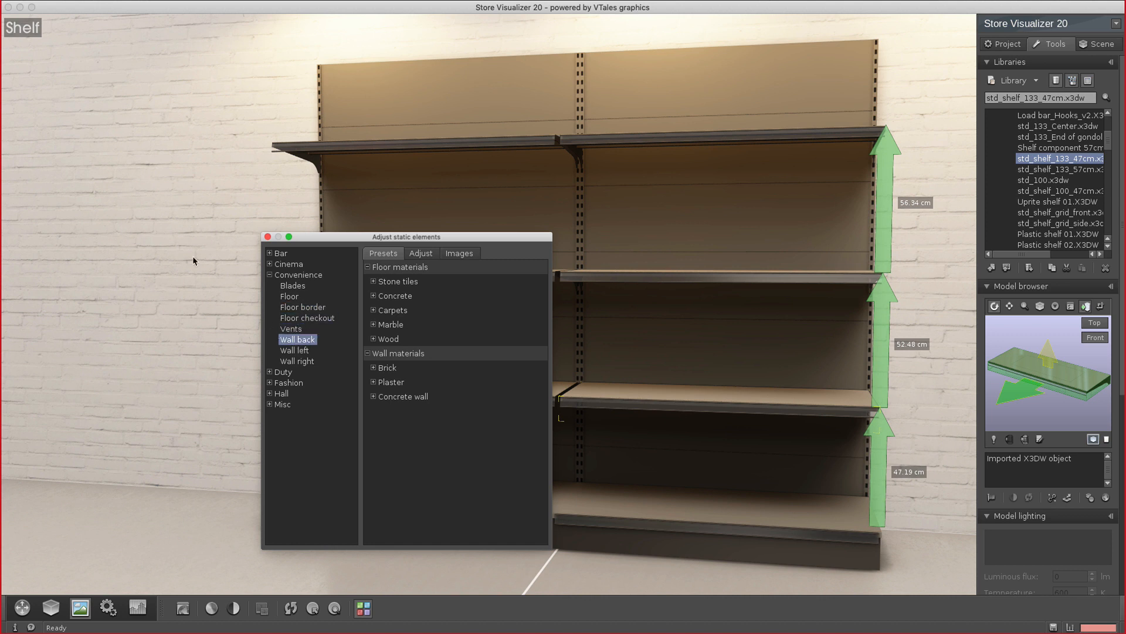
pyautogui.click(305, 361)
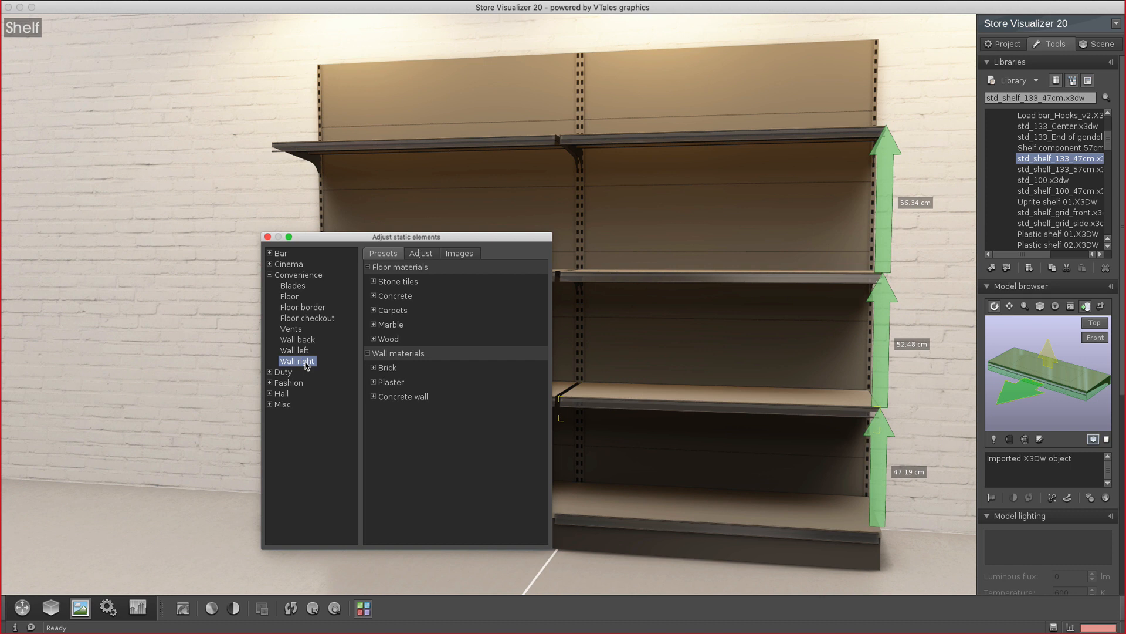
# Try the Dark tiles stone preset on the right wall
pyautogui.click(374, 284)
pyautogui.click(373, 282)
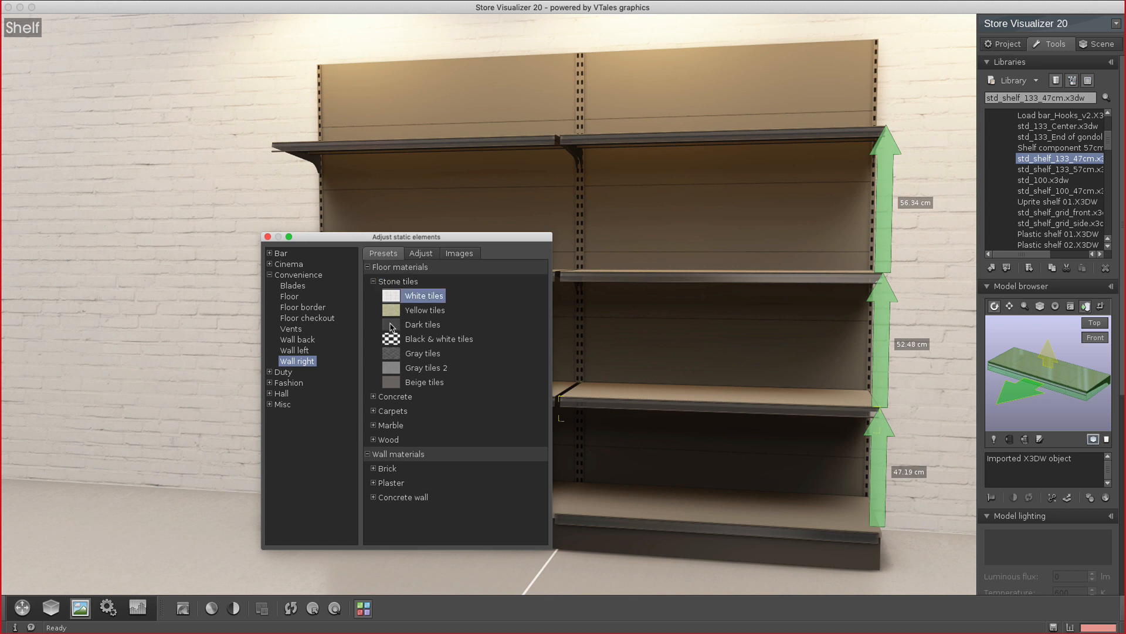
pyautogui.click(393, 326)
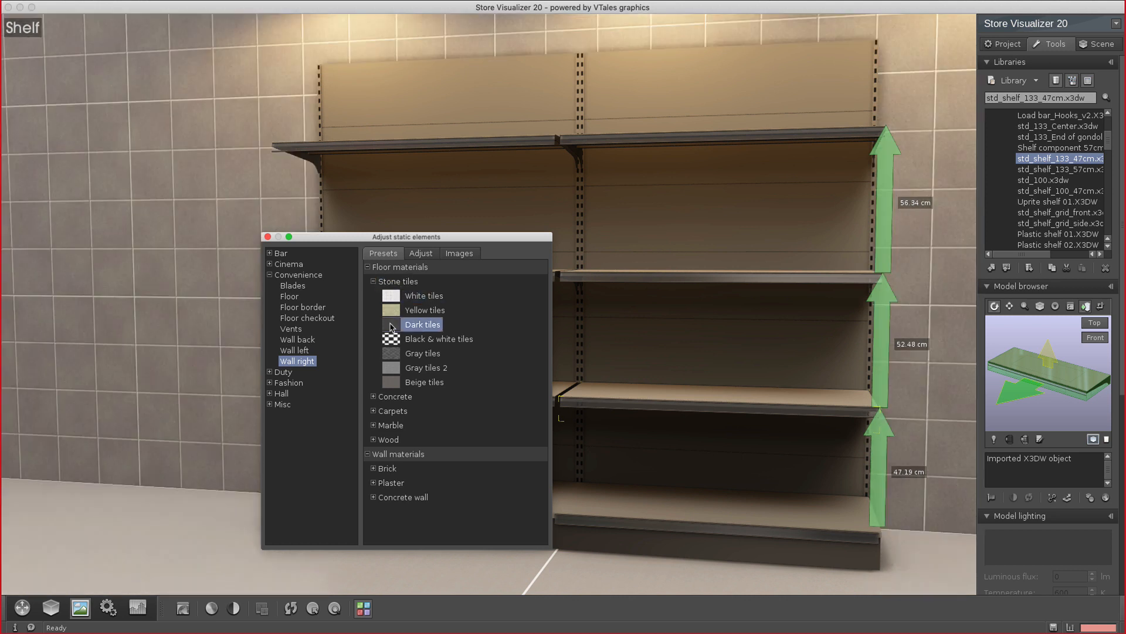
# Try the concrete presets Light tiles, Polished concrete 1 and Gray tiles on the right wall
pyautogui.click(375, 399)
pyautogui.click(374, 397)
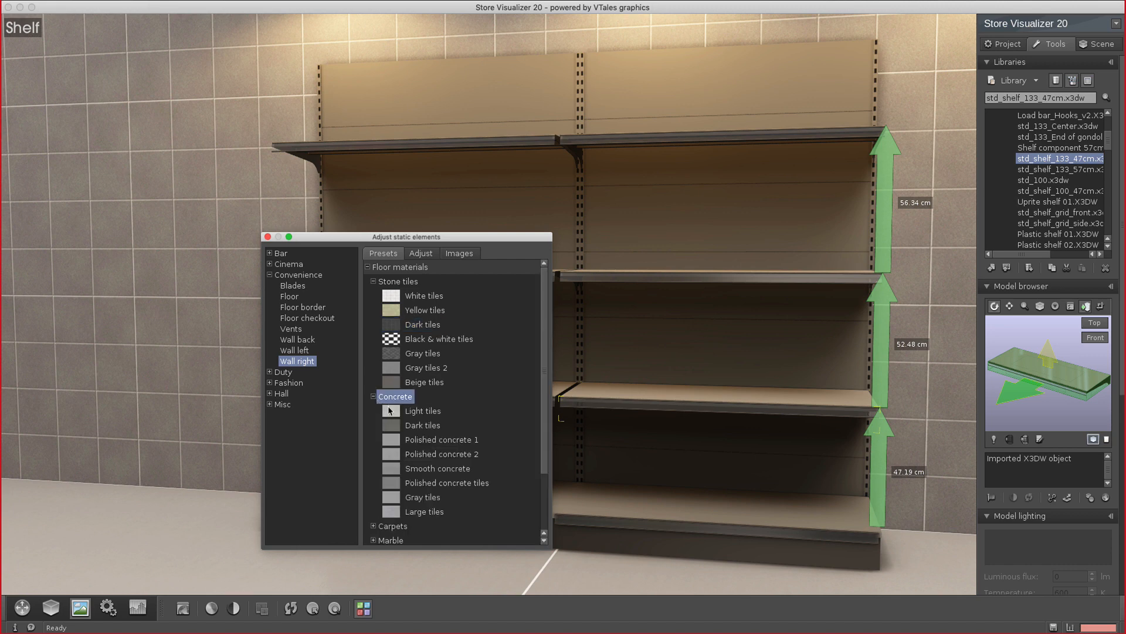
pyautogui.click(390, 410)
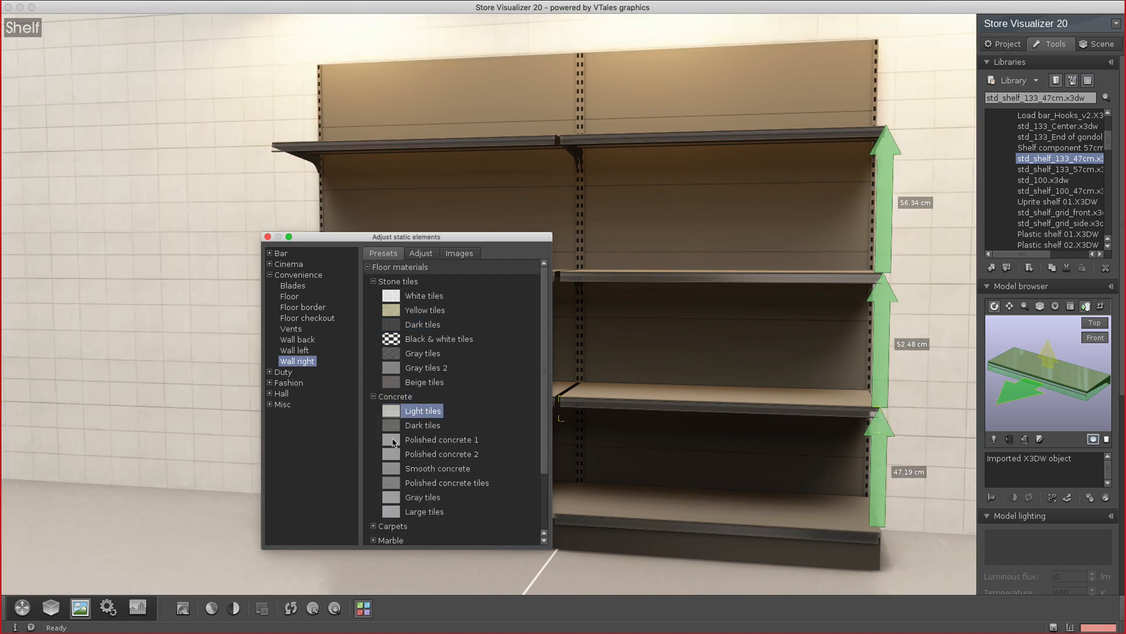
pyautogui.click(393, 441)
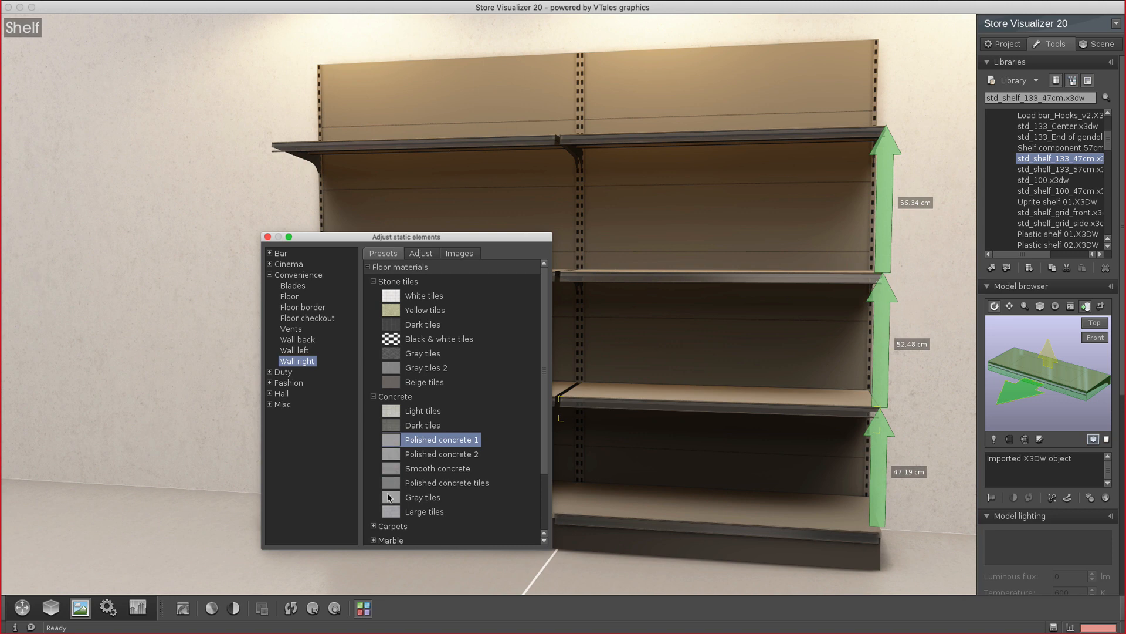
pyautogui.click(389, 498)
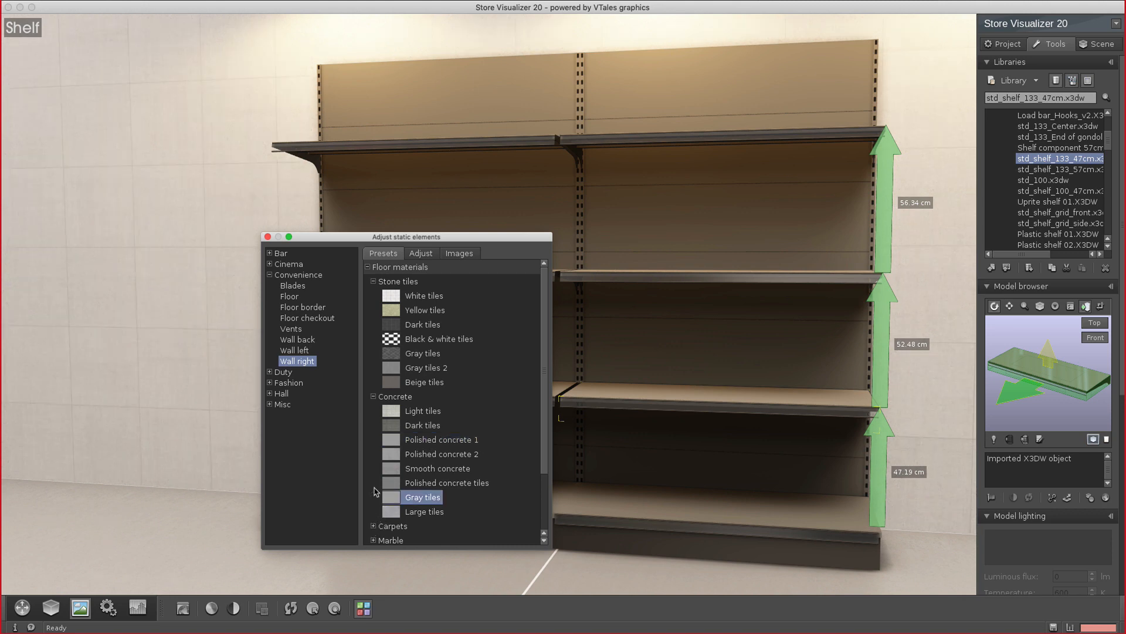
# Apply the Red bricks preset from the brick wall materials to the right wall
pyautogui.scroll(-2, 376, 492)
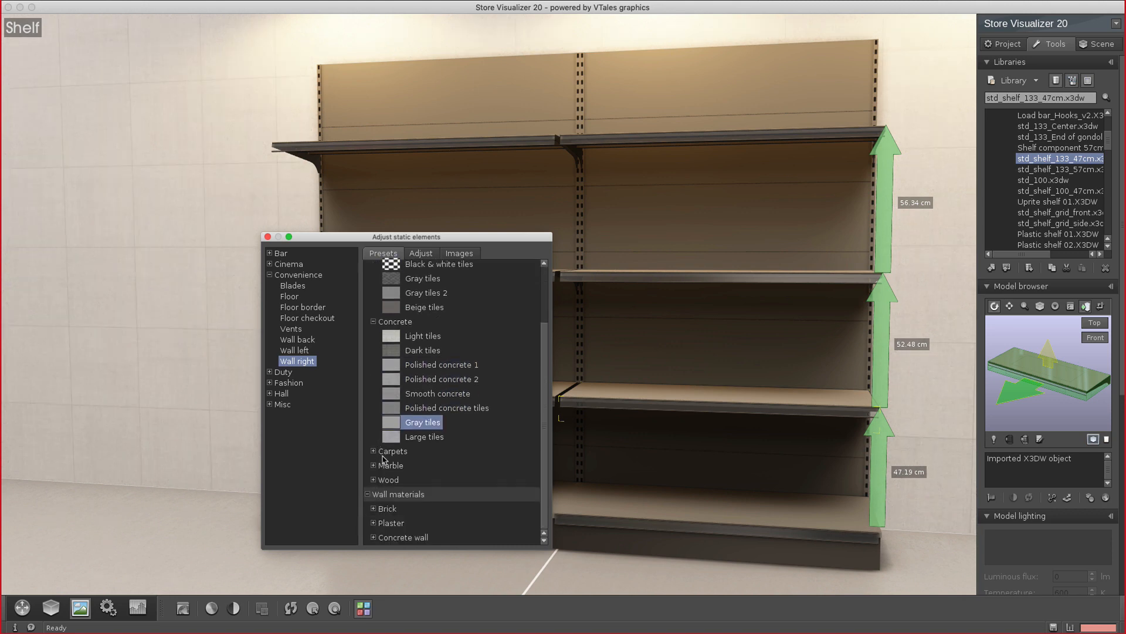
pyautogui.click(374, 510)
pyautogui.scroll(-3, 393, 422)
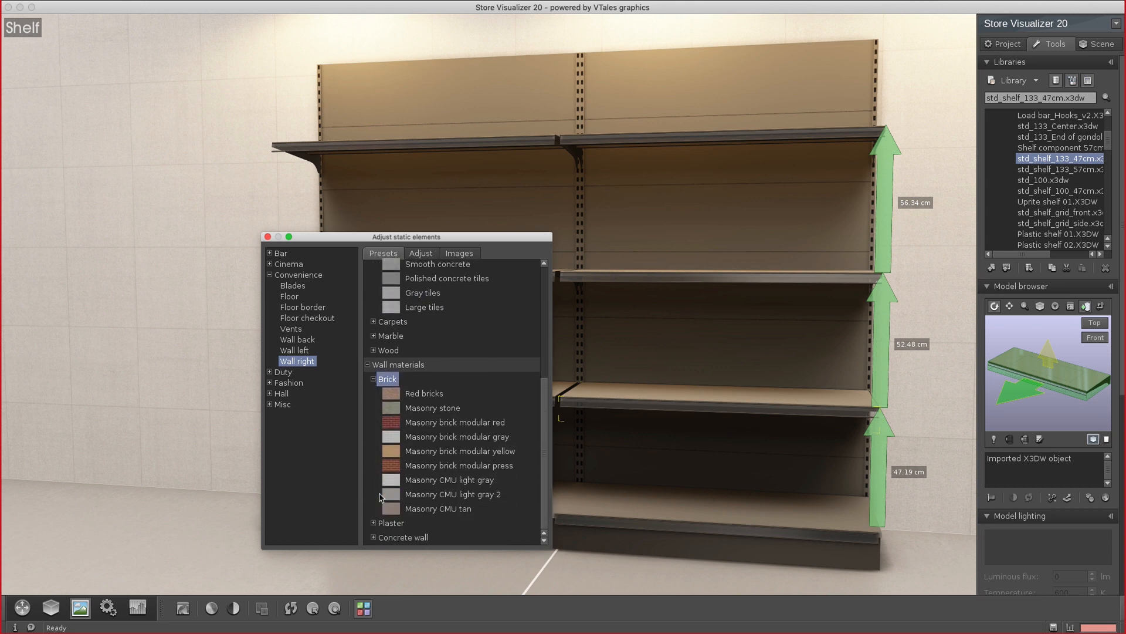
pyautogui.click(397, 398)
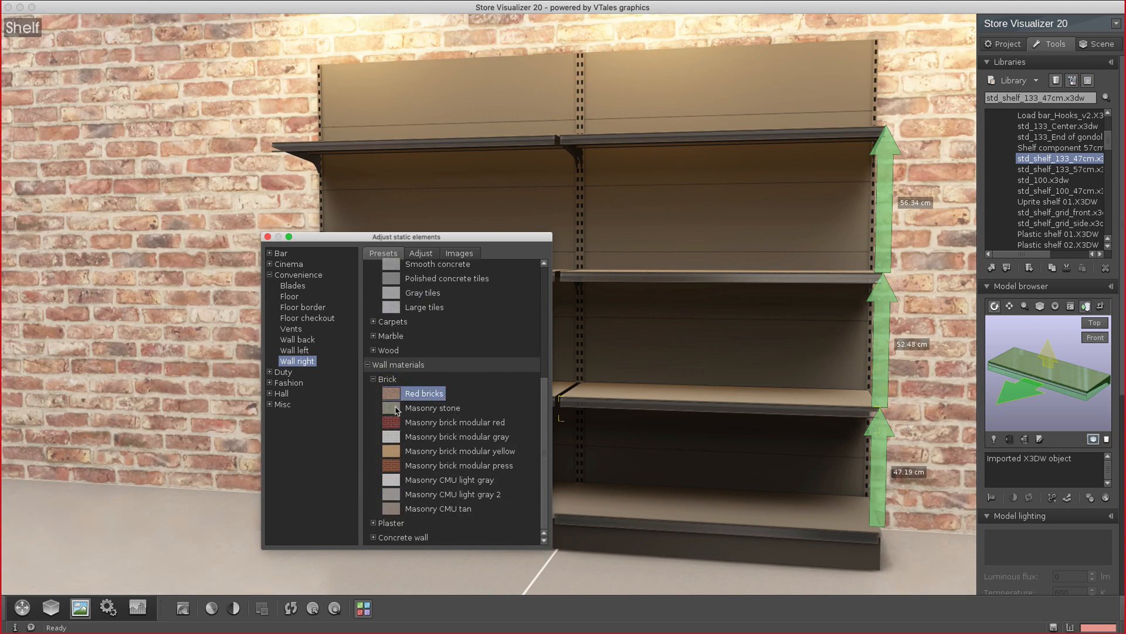
pyautogui.click(394, 407)
pyautogui.click(391, 395)
# Check the right wall's image and adjustment settings, and close the static elements dialog
pyautogui.click(460, 256)
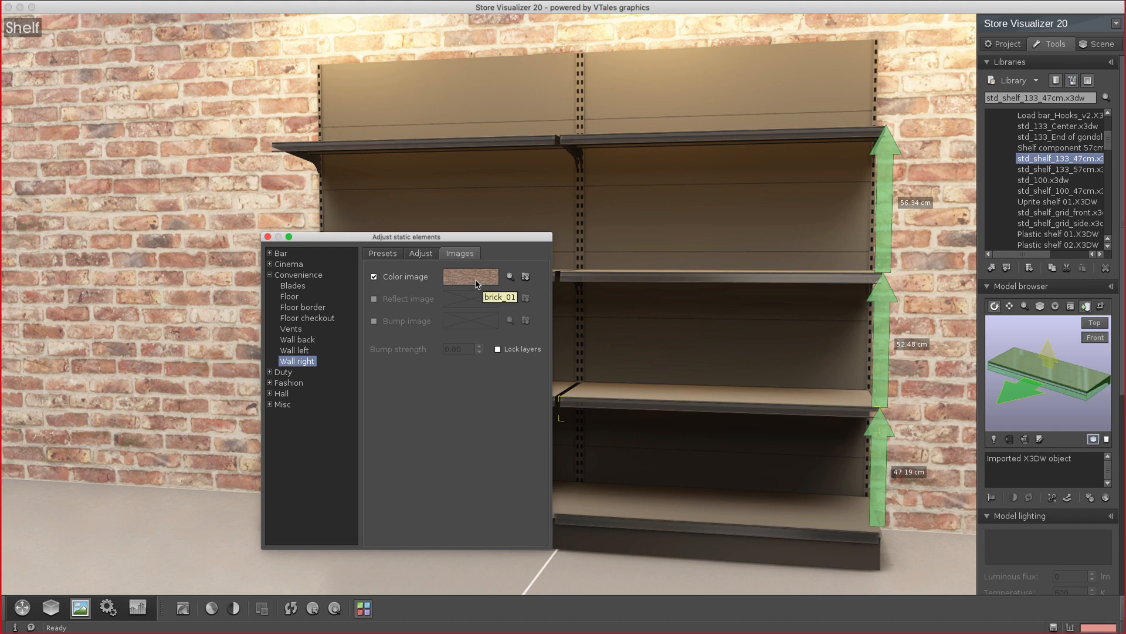
pyautogui.click(425, 255)
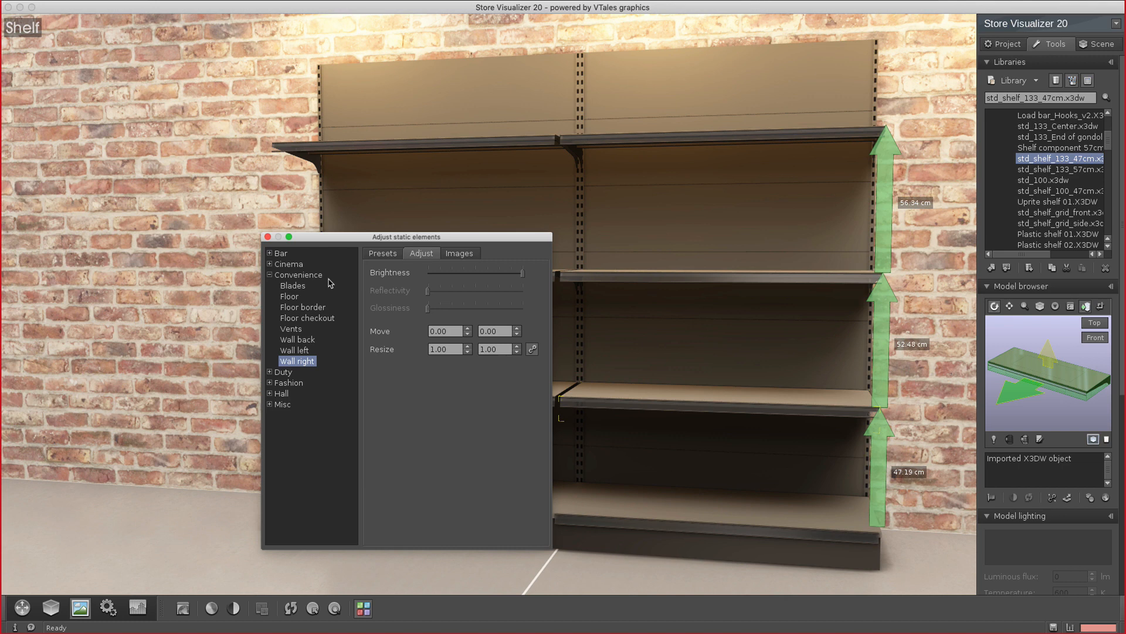
pyautogui.click(456, 255)
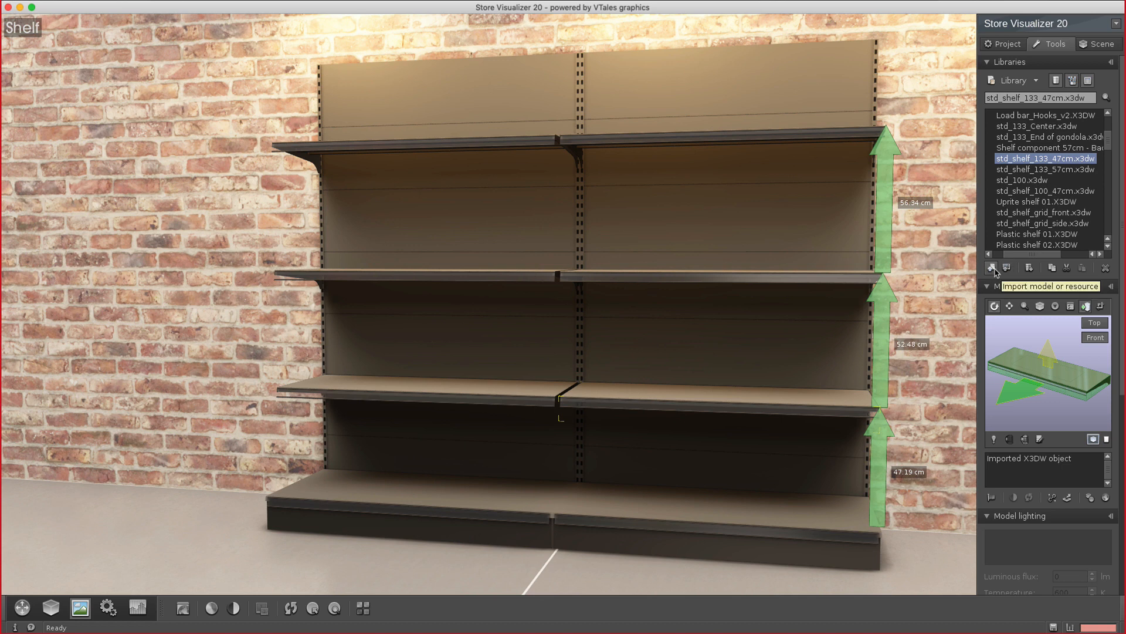
# Start a new shelf frame and browse the Standard US frame presets, expanding Height 102 inches
pyautogui.click(1029, 268)
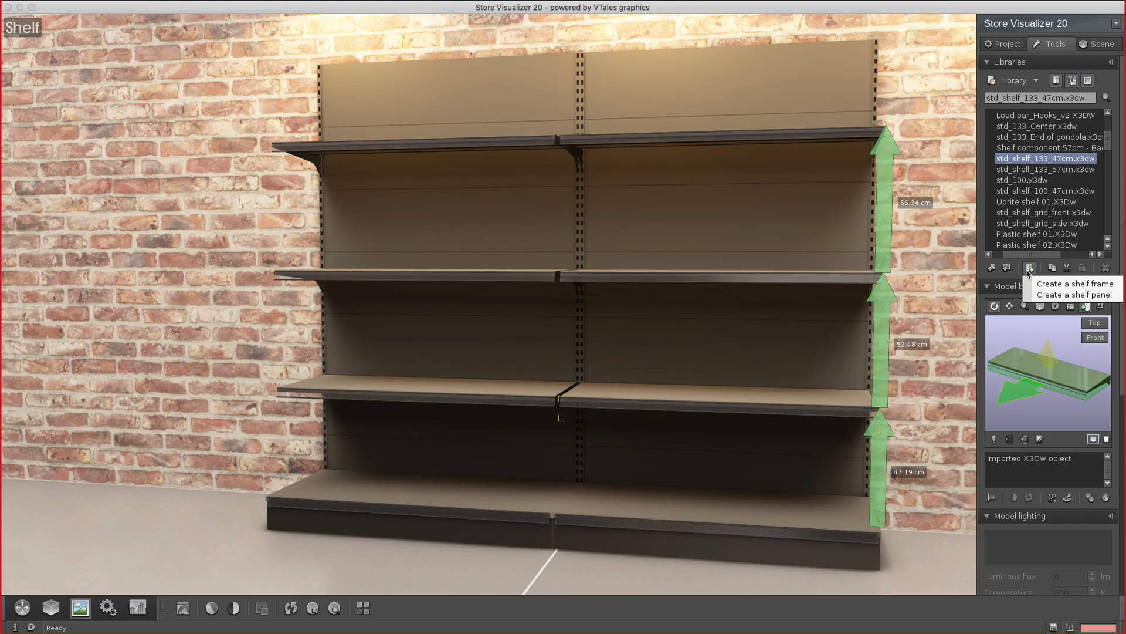
pyautogui.click(1116, 284)
pyautogui.moveTo(618, 201); pyautogui.dragTo(901, 123)
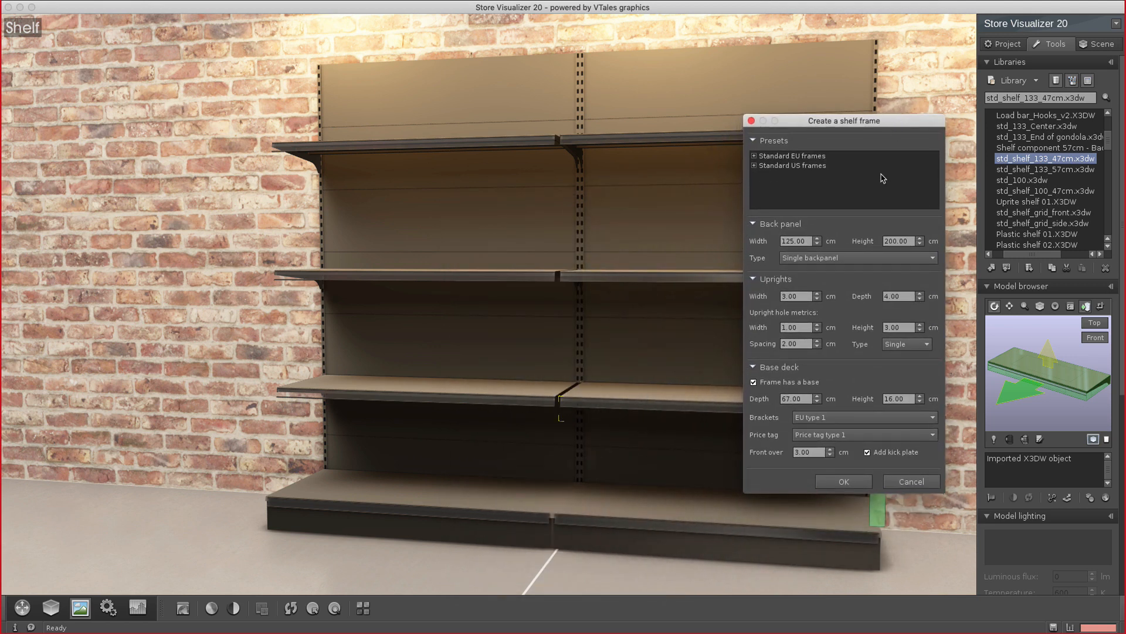
pyautogui.click(754, 156)
pyautogui.click(756, 166)
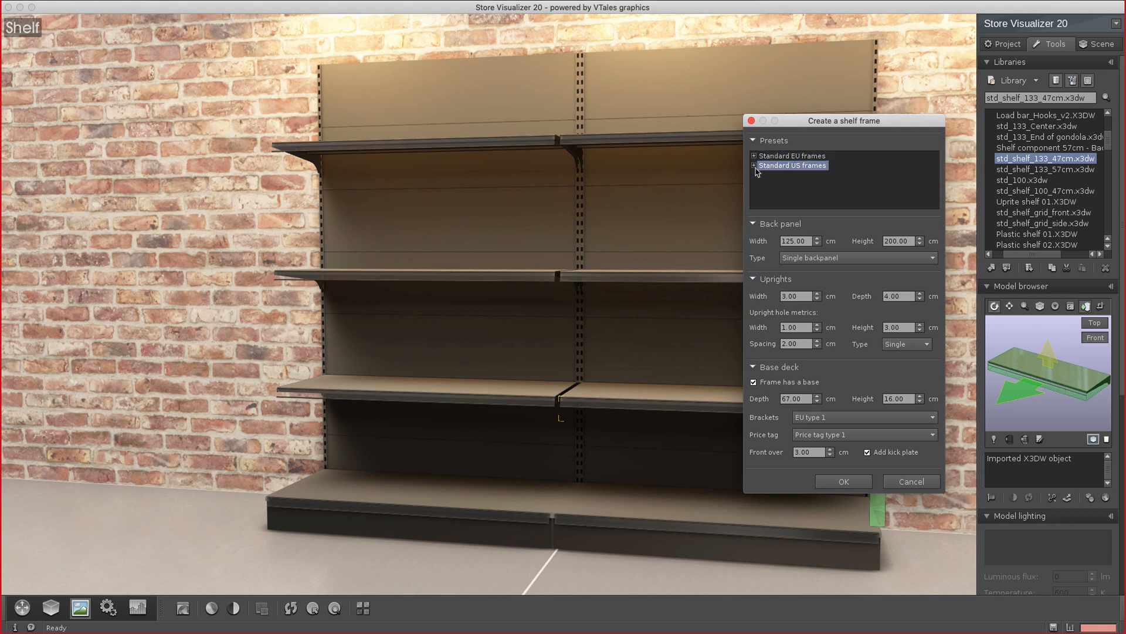
pyautogui.click(755, 166)
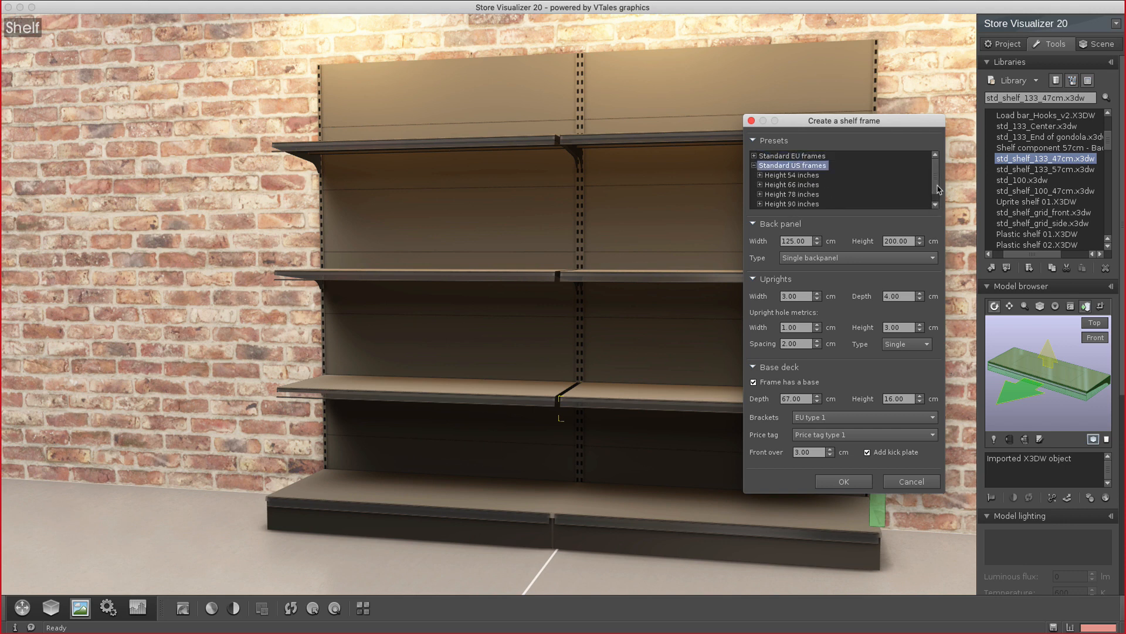
pyautogui.click(937, 203)
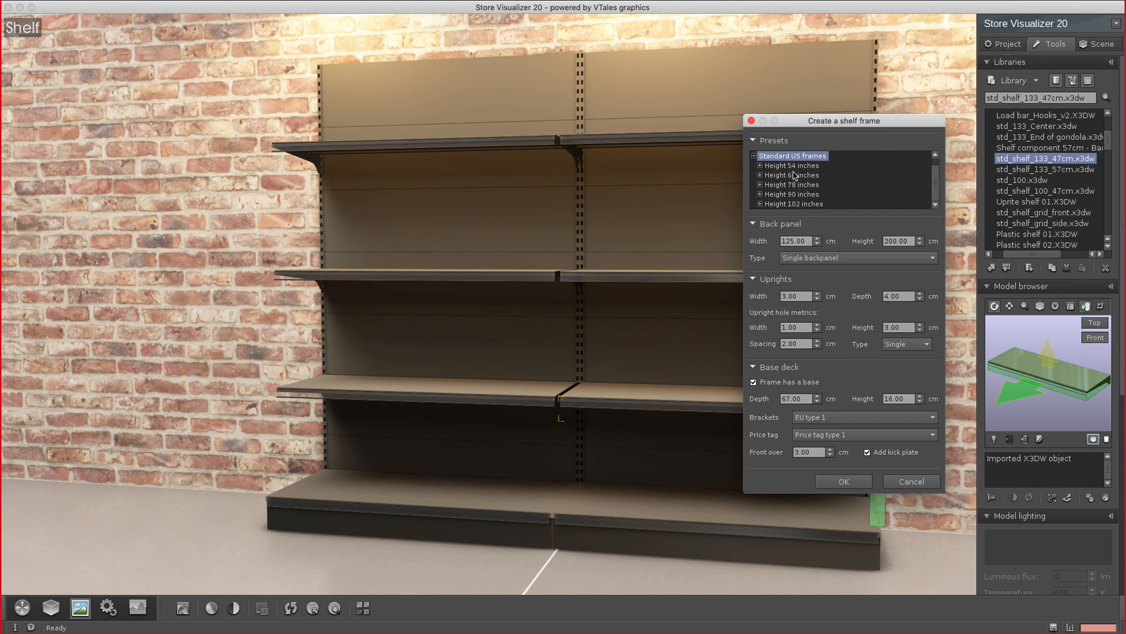
pyautogui.click(810, 205)
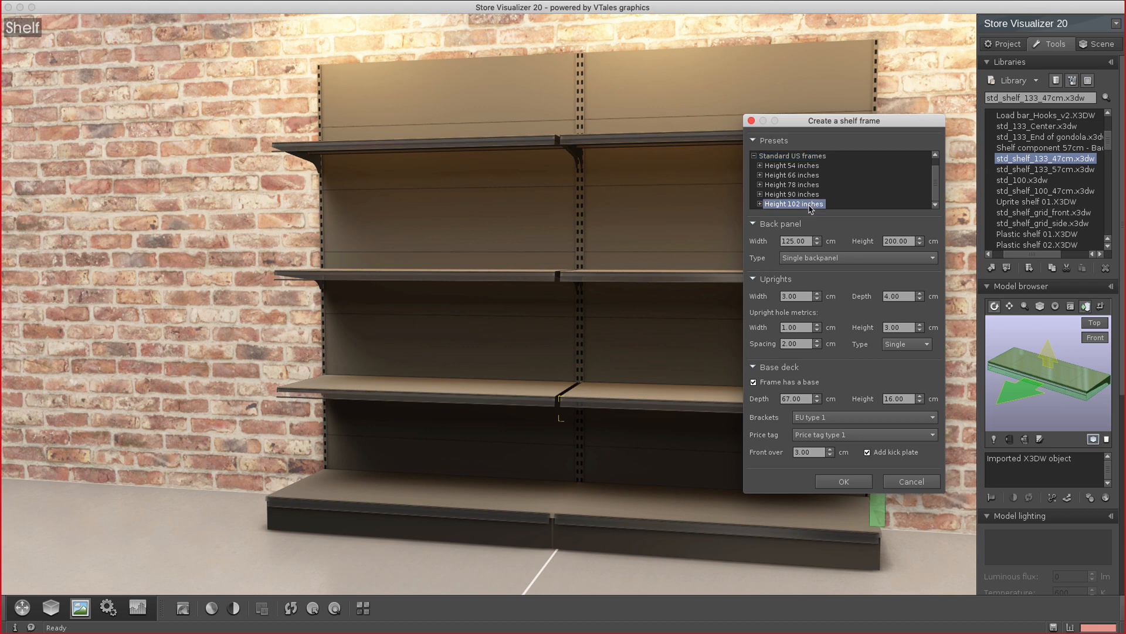
pyautogui.doubleClick(810, 205)
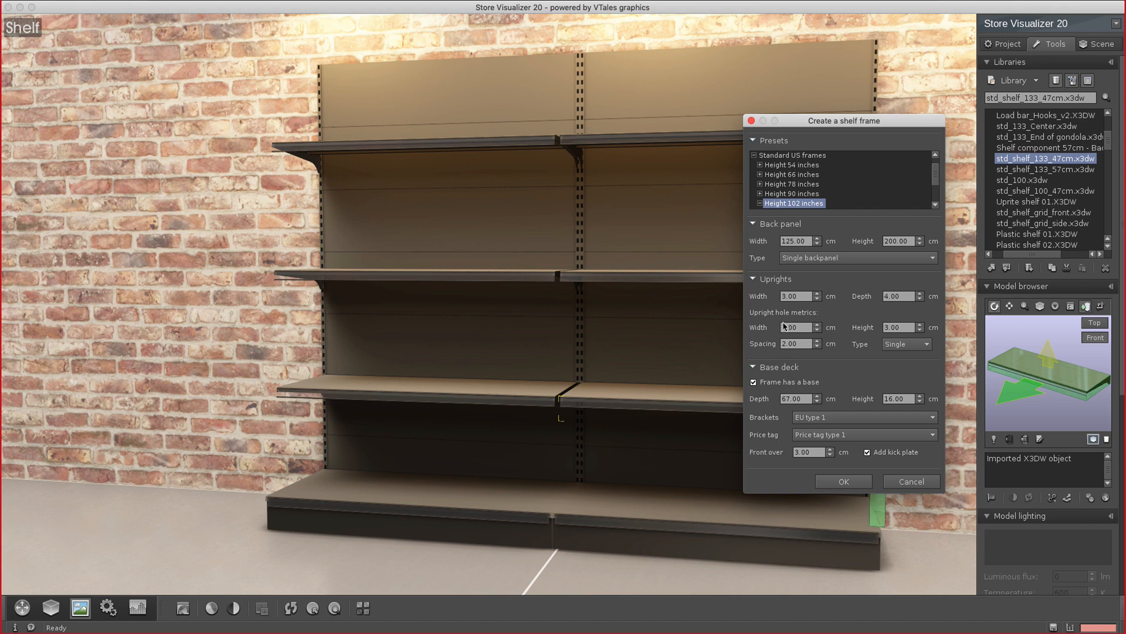
# Set the base deck brackets to EU type 2, heavy, keep Price tag type 1, and create the frame
pyautogui.click(822, 417)
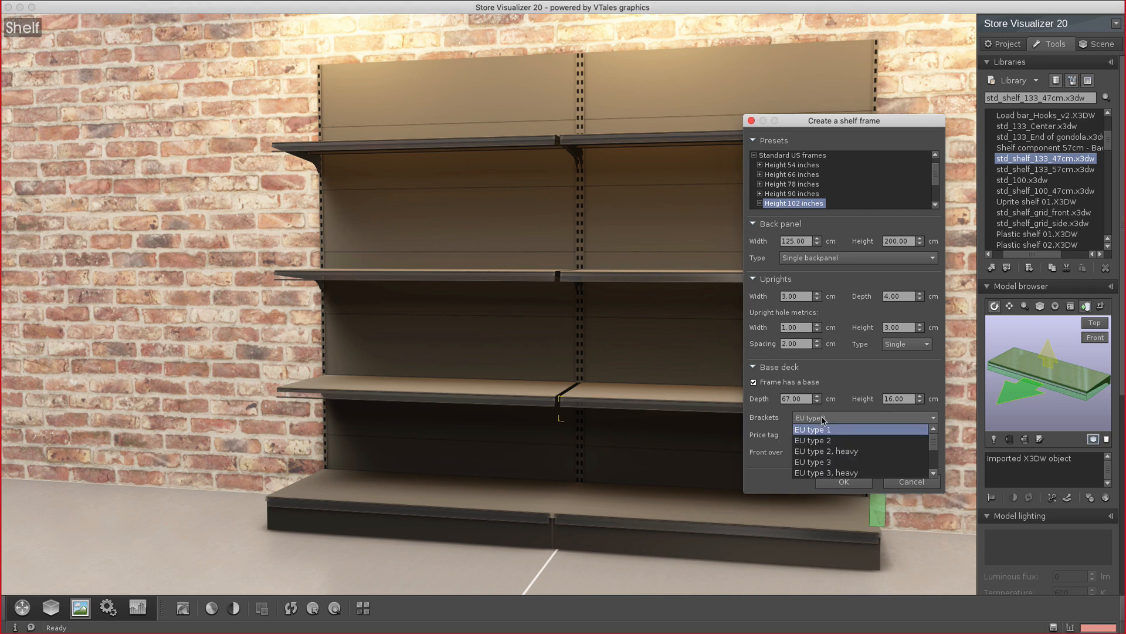
pyautogui.click(818, 451)
pyautogui.click(821, 437)
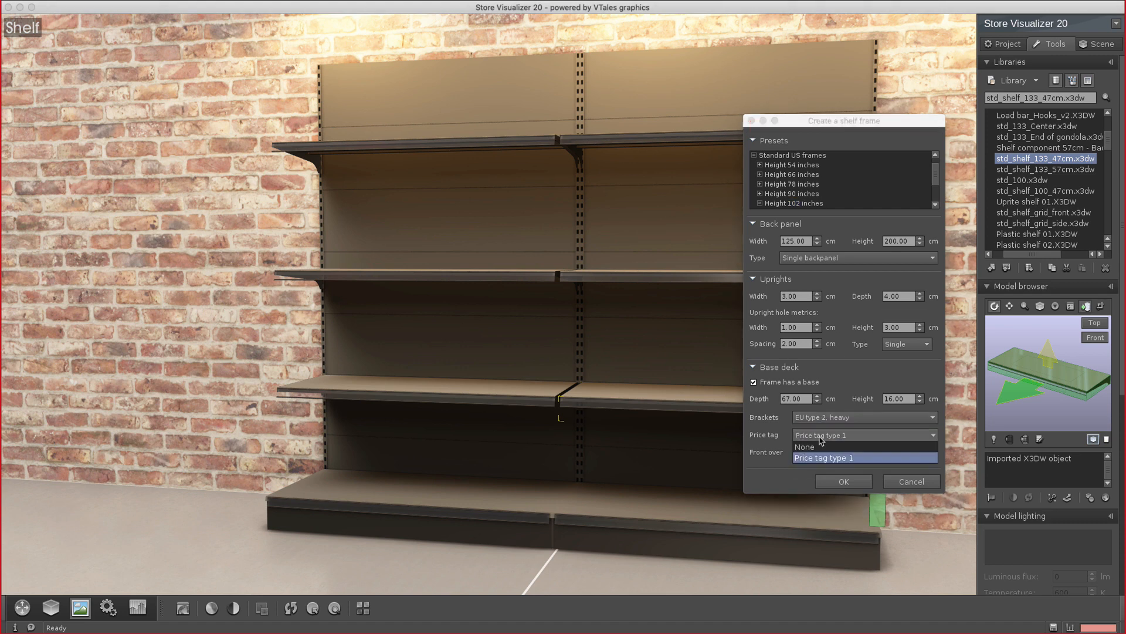
pyautogui.click(779, 453)
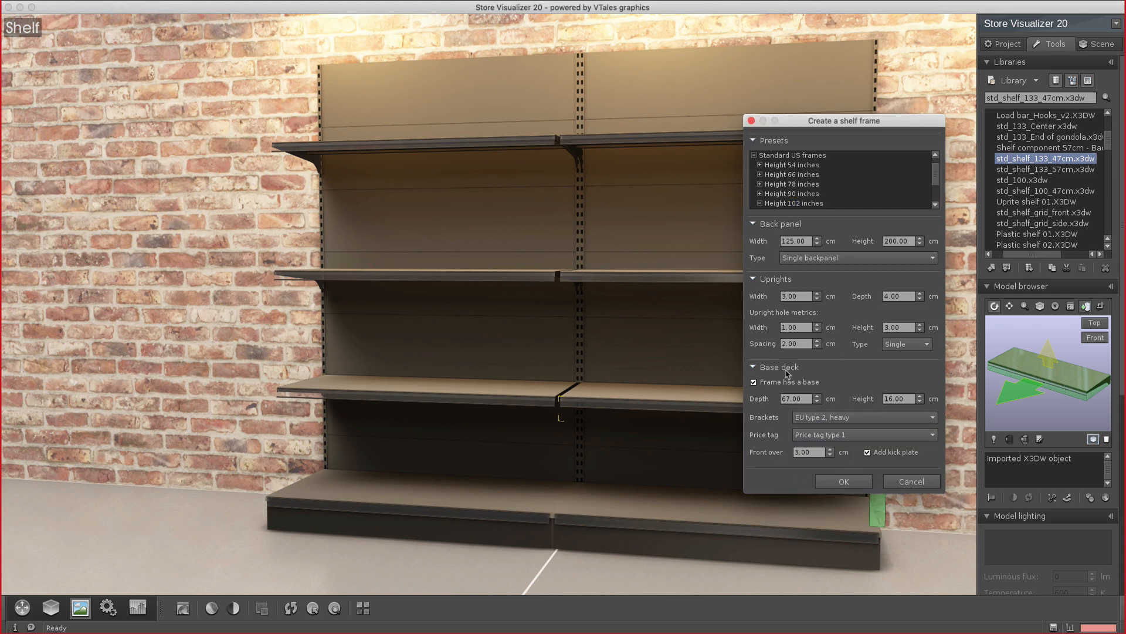
pyautogui.click(834, 487)
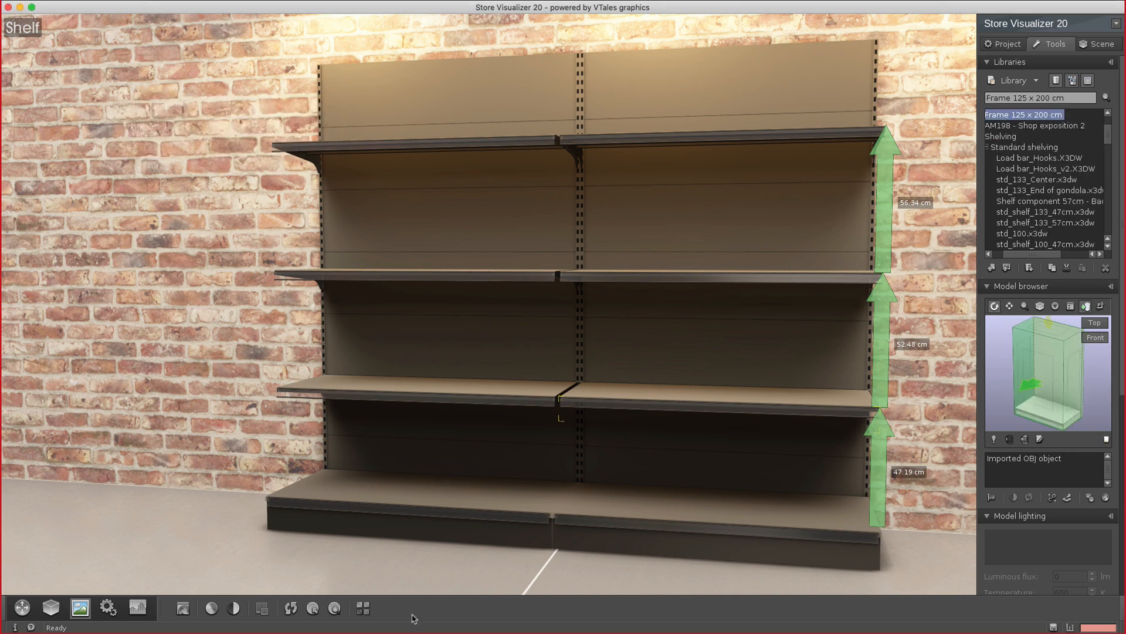
# Switch to store design and place the 125 x 200 cm frame on the floor to the left of the existing shelving
pyautogui.click(54, 612)
pyautogui.click(286, 608)
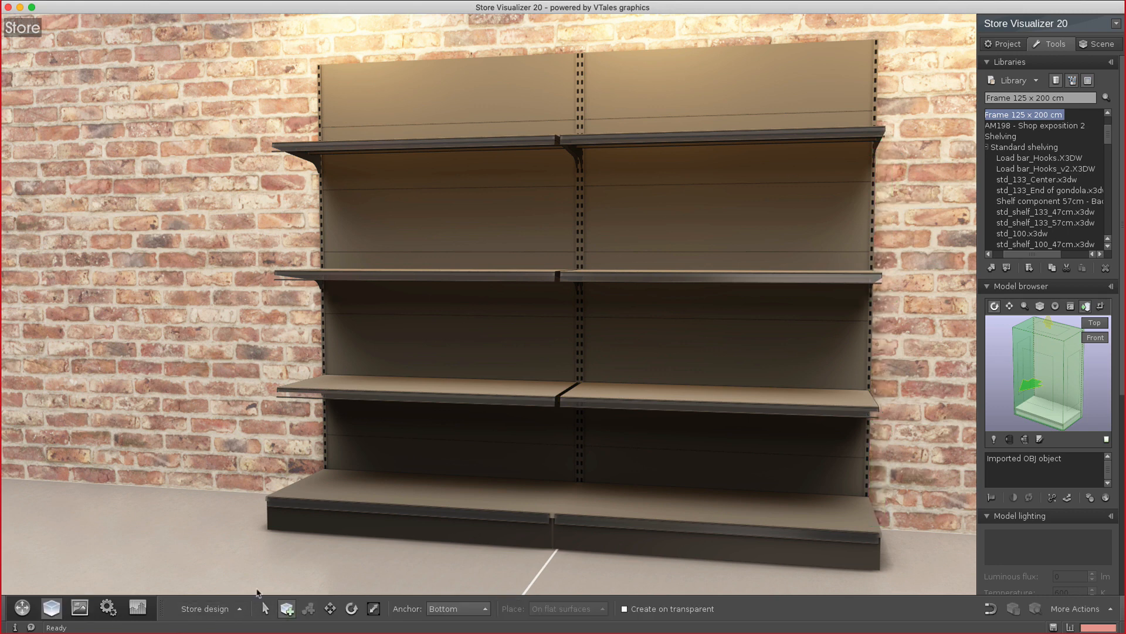
pyautogui.click(112, 511)
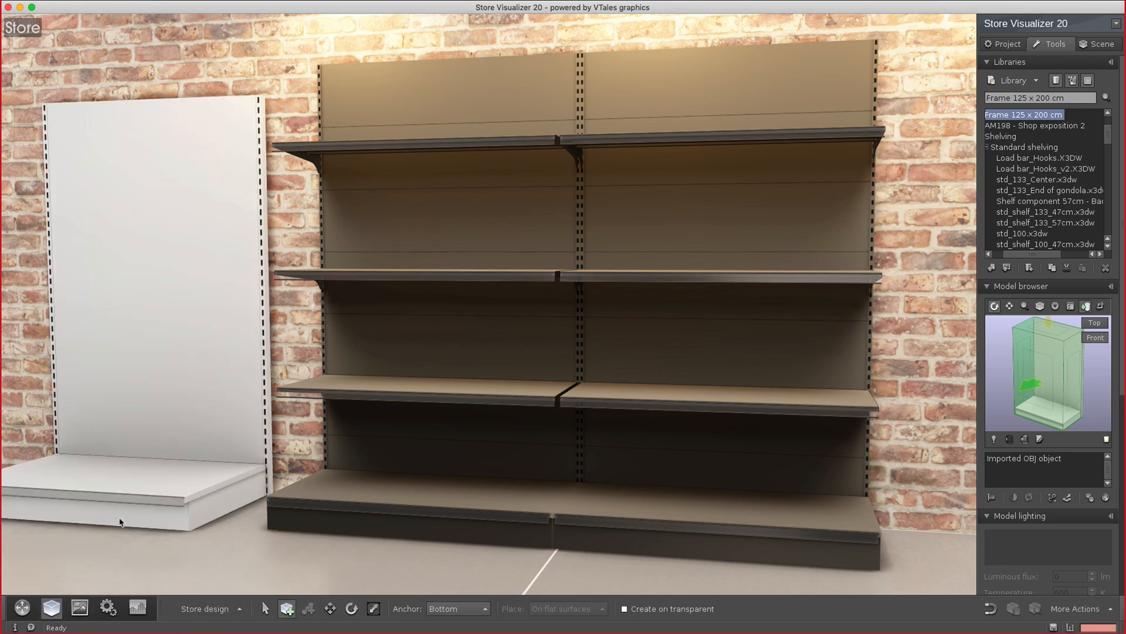
pyautogui.click(265, 608)
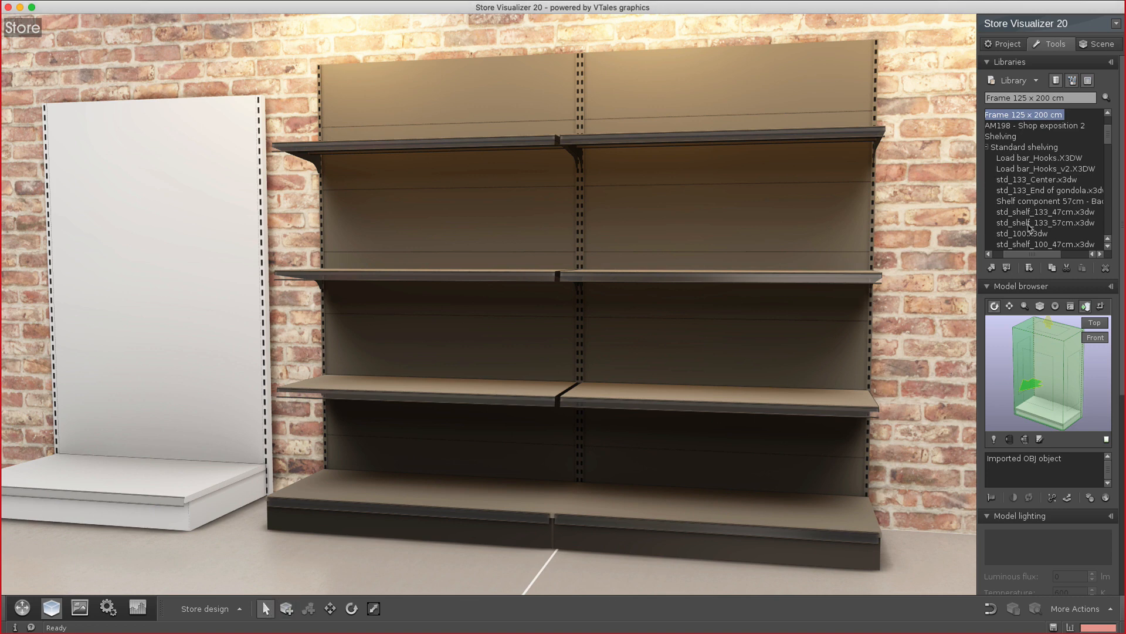
# Delete the white shelf frame standing beside the existing shelving
pyautogui.moveTo(1028, 257)
pyautogui.mouseDown()
pyautogui.moveTo(1007, 258)
pyautogui.moveTo(1031, 257)
pyautogui.mouseUp()
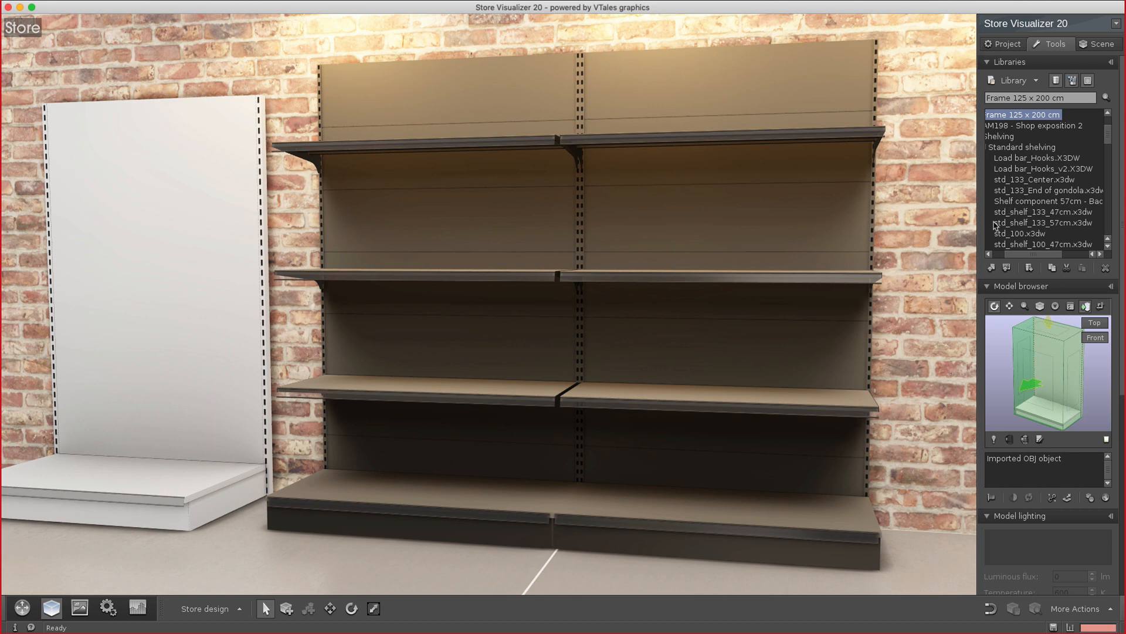
pyautogui.click(199, 379)
pyautogui.press('Delete')
# Preview Load bar_Hooks, std_133_Center and Load bar_Hooks_v2 in an enlarged model browser, and close the enlarged view
pyautogui.click(1021, 159)
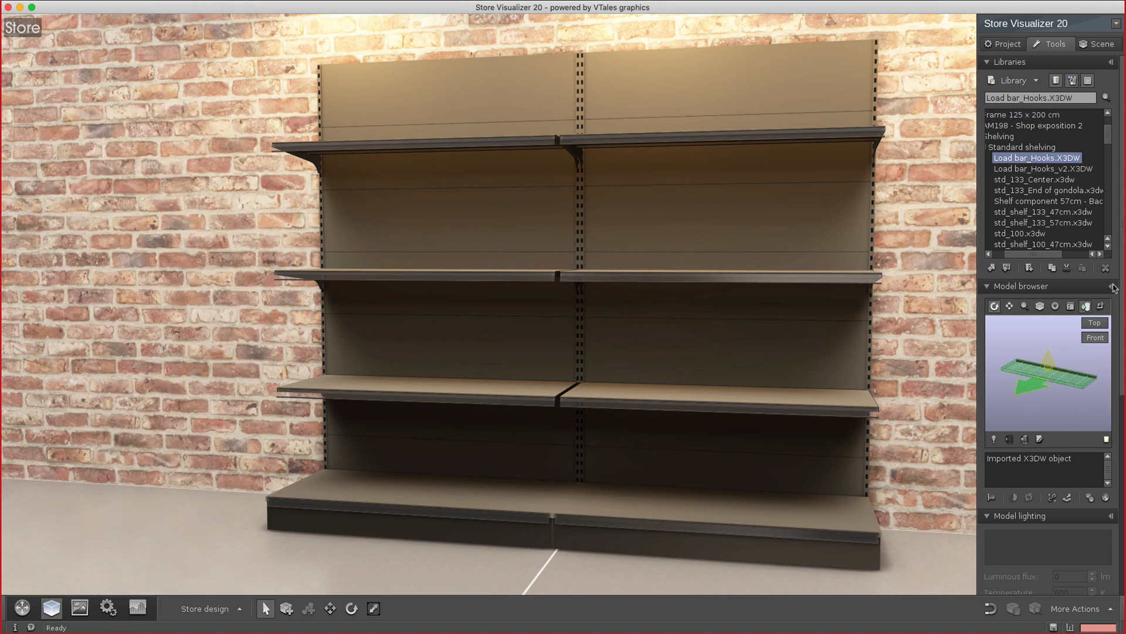
pyautogui.click(1112, 287)
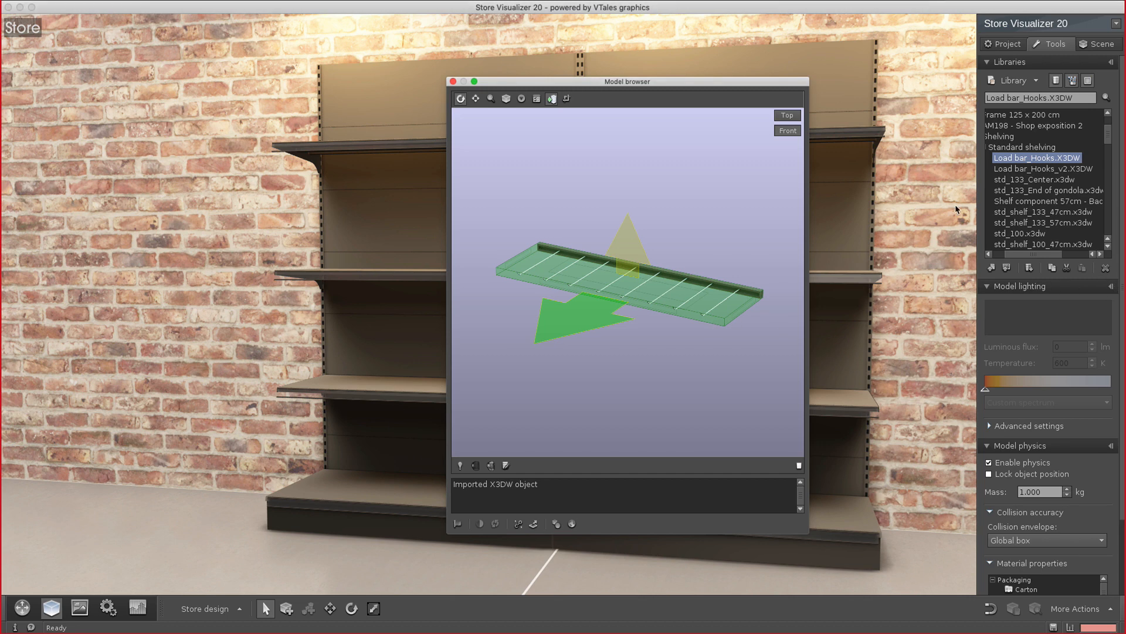
pyautogui.click(1032, 172)
pyautogui.click(1032, 180)
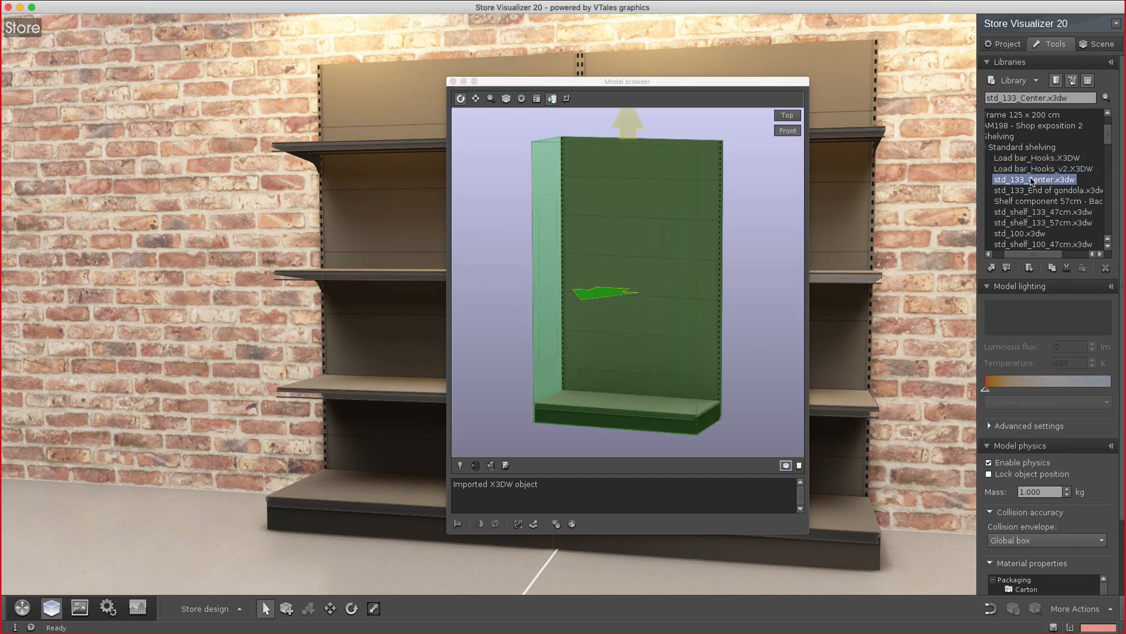
pyautogui.click(1032, 169)
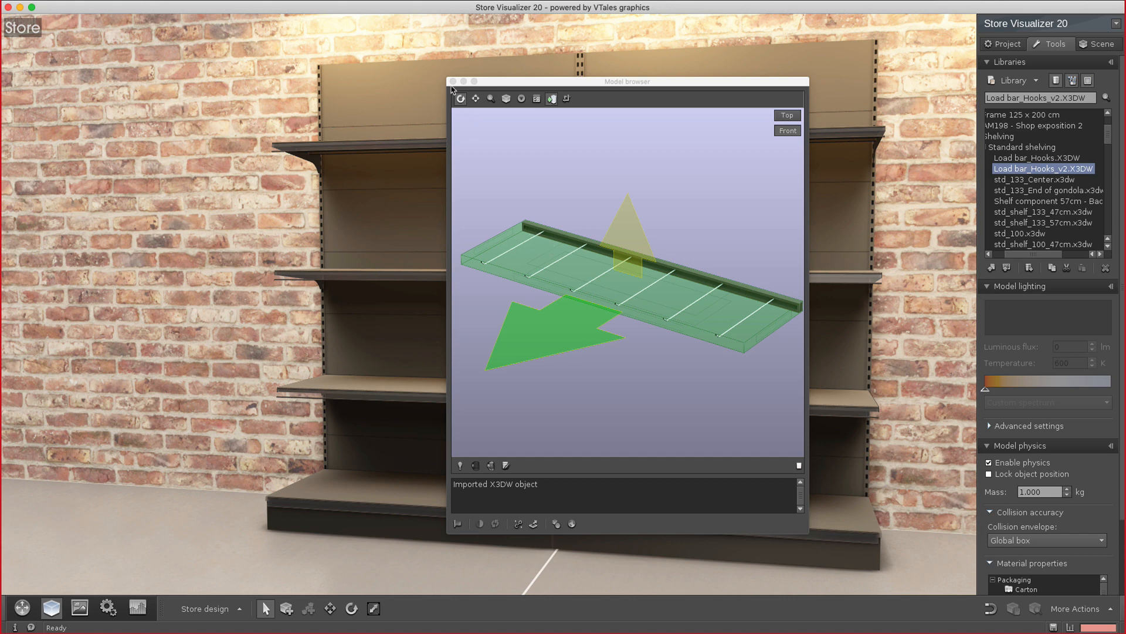
pyautogui.click(453, 82)
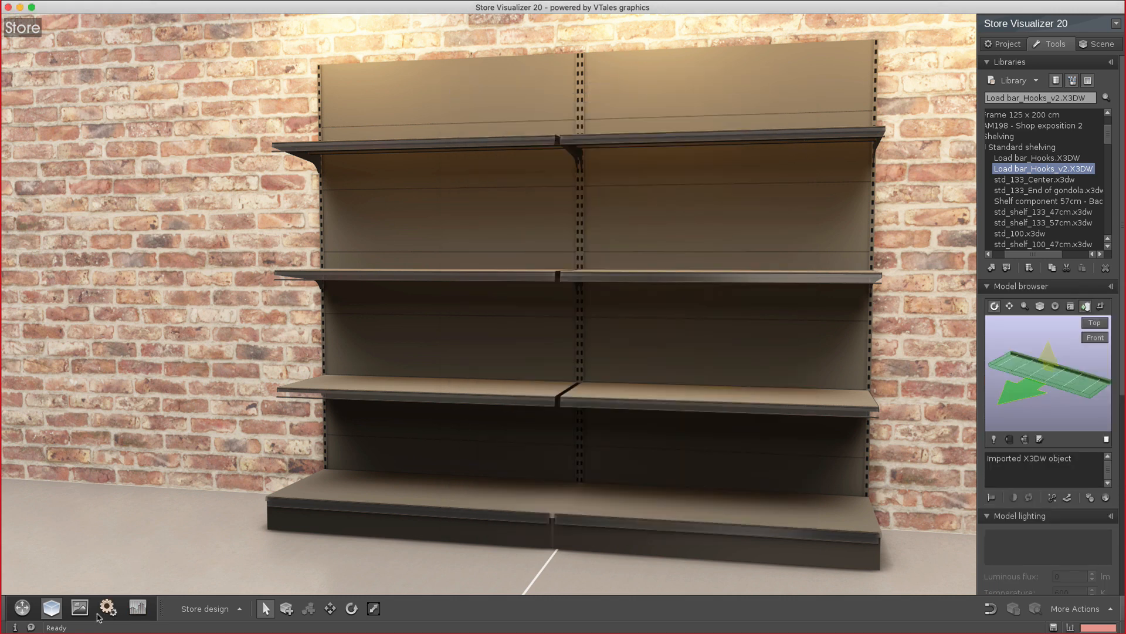
# Place Load bar_Hooks_v2 in the left shelving bay, under the top shelf and about 40 cm above the shelf below, and inspect it close up
pyautogui.click(287, 609)
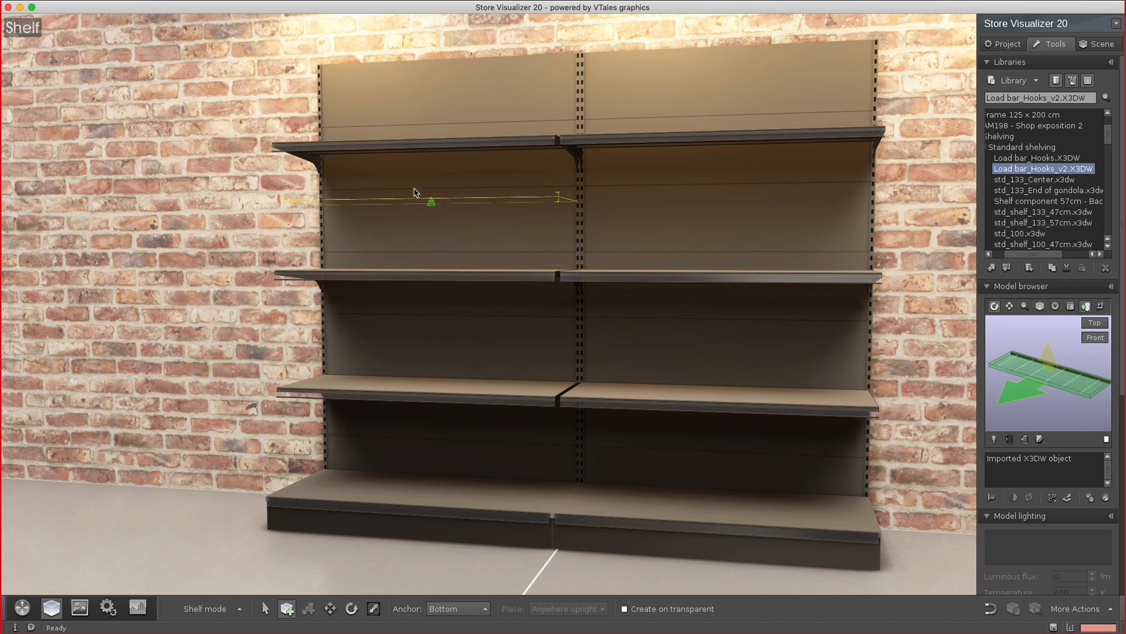
pyautogui.click(415, 188)
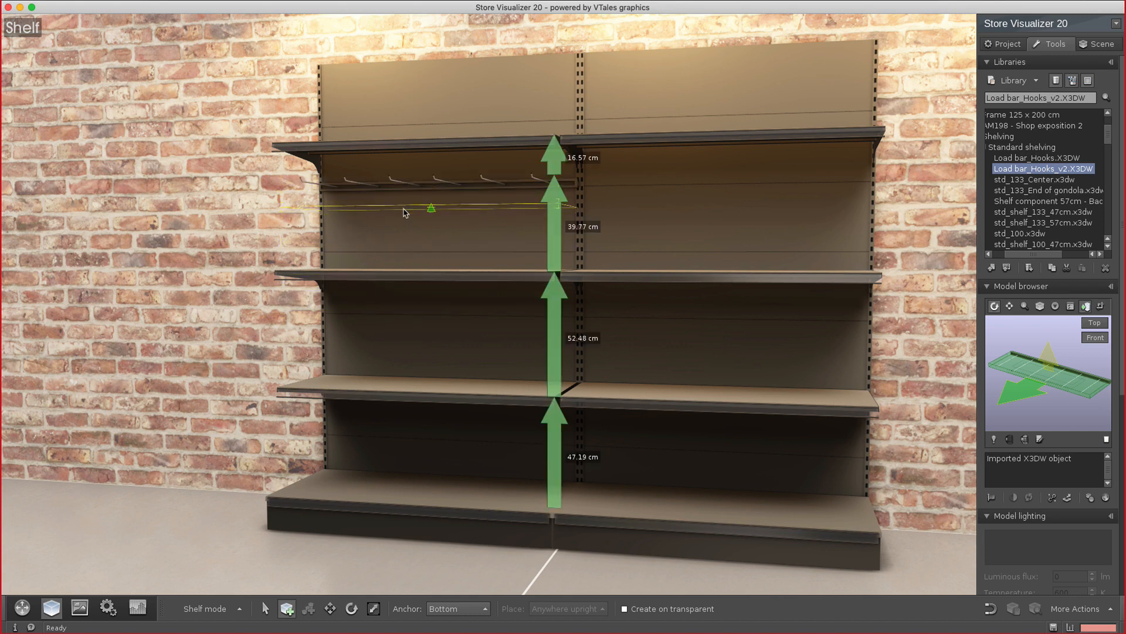
pyautogui.click(21, 606)
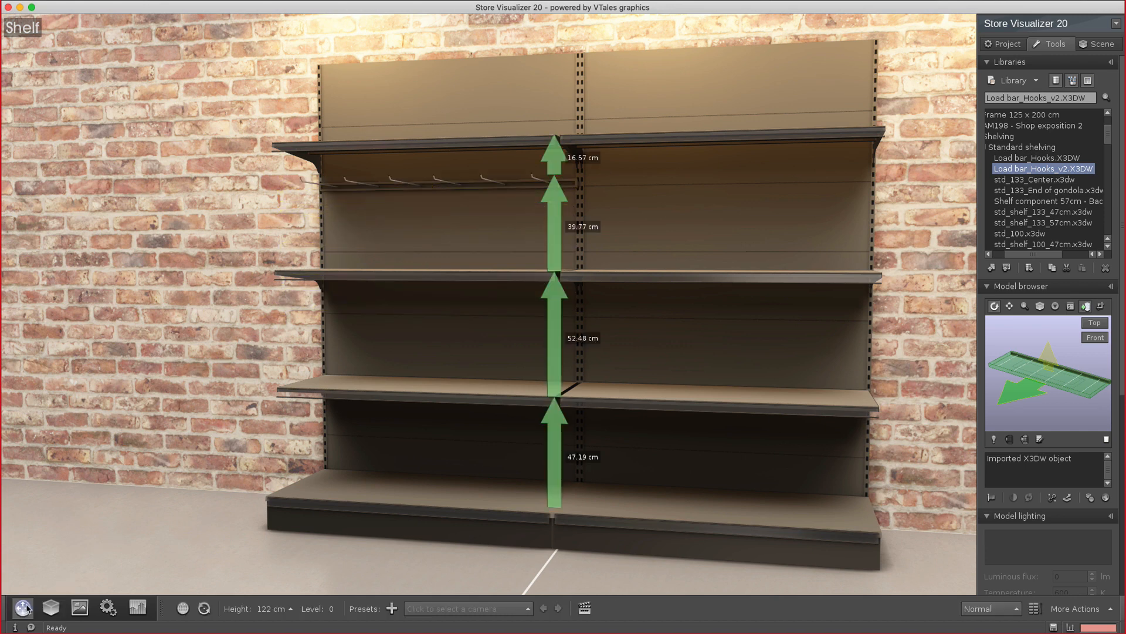
pyautogui.click(181, 609)
pyautogui.press('Up')
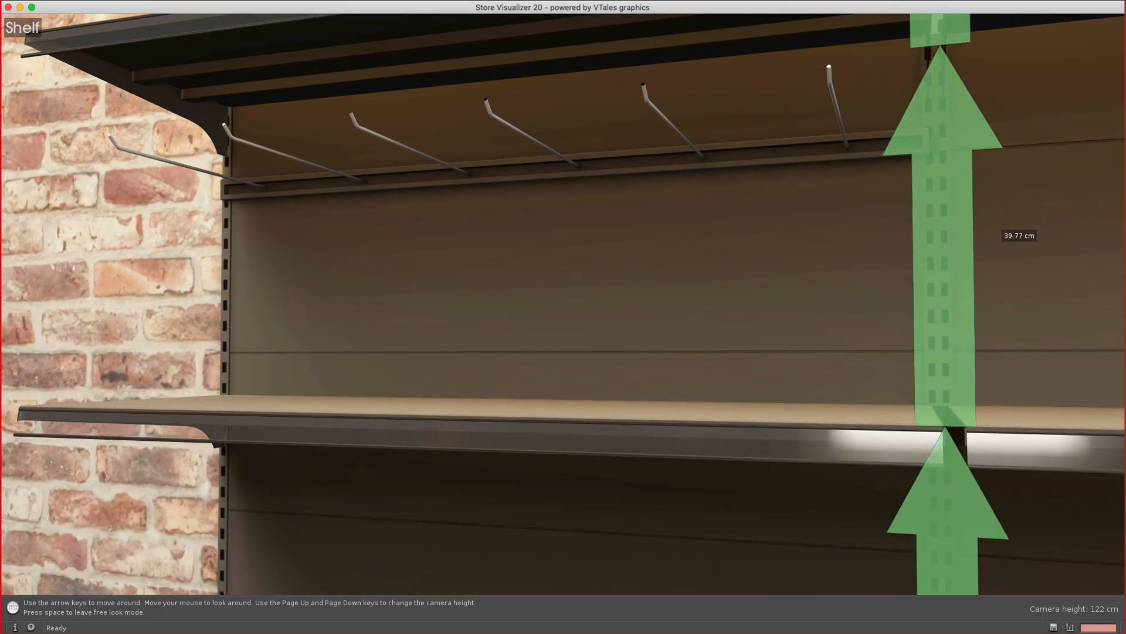
pyautogui.press('space')
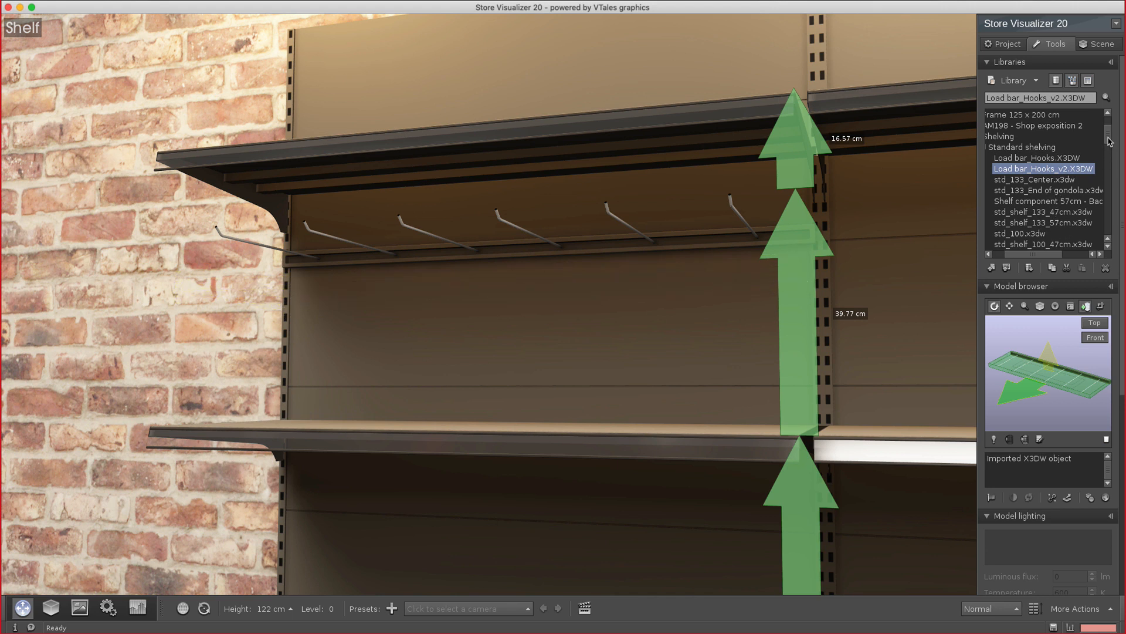
# Browse the Beauty shelving and Check out shelving folders in the library, including the first Beauty shelf frame model
pyautogui.moveTo(1109, 141); pyautogui.dragTo(1107, 153)
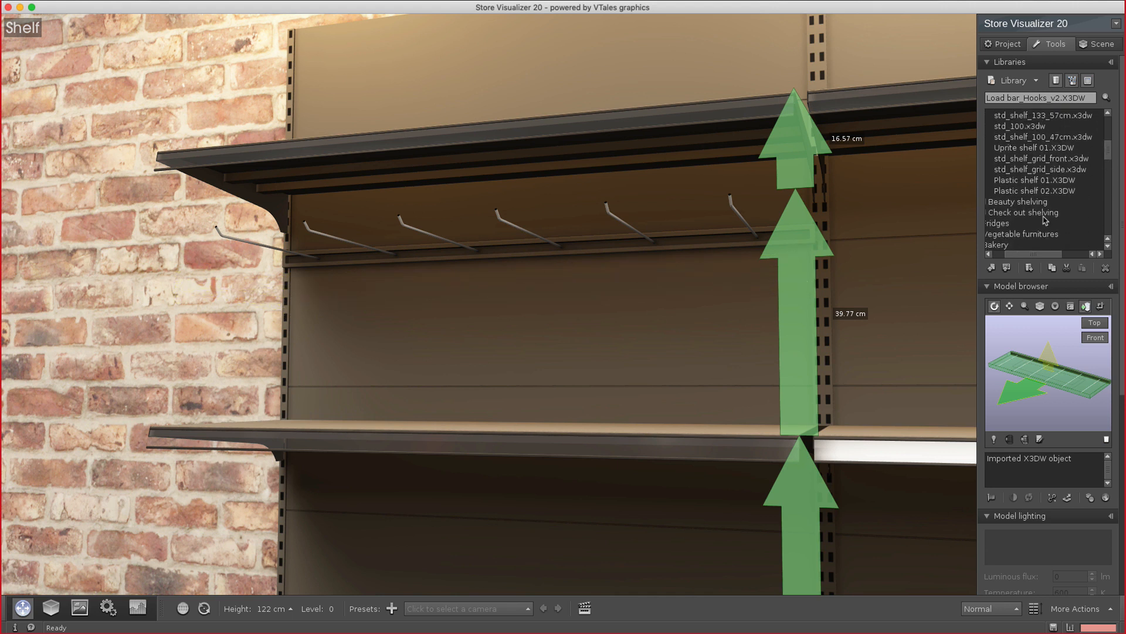
pyautogui.moveTo(1013, 254); pyautogui.dragTo(997, 252)
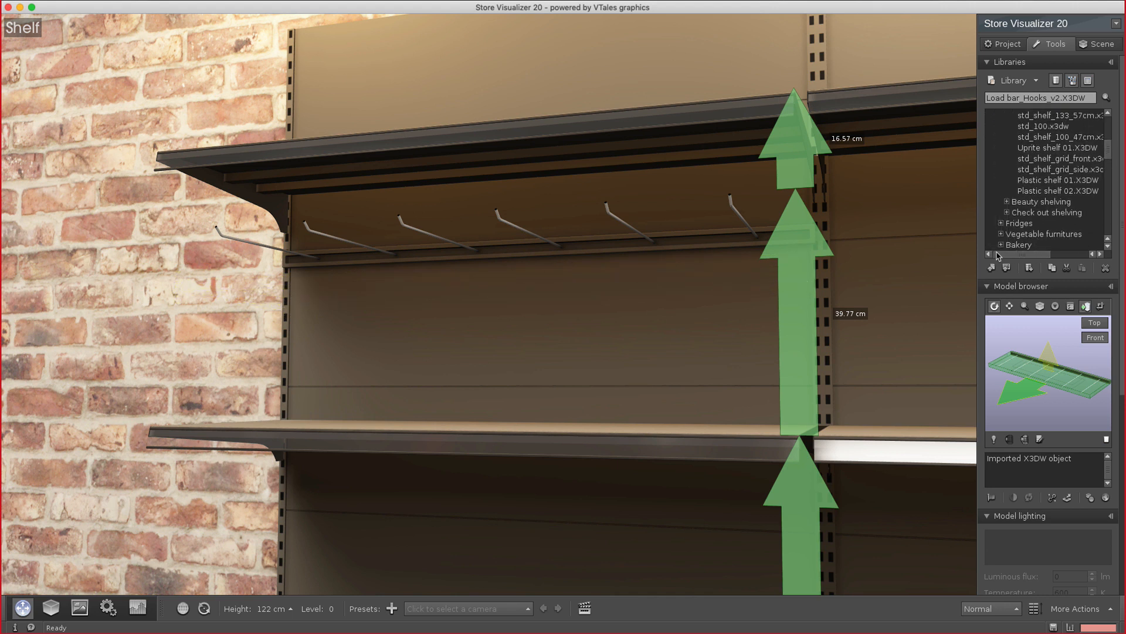
pyautogui.doubleClick(1013, 202)
pyautogui.click(1021, 213)
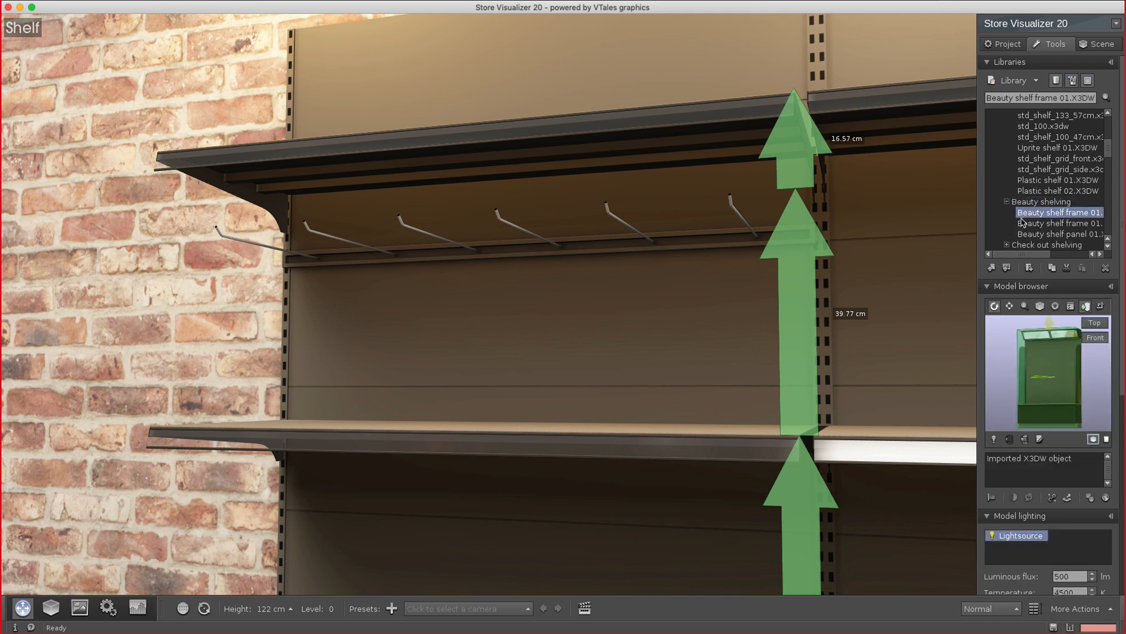
pyautogui.click(1024, 245)
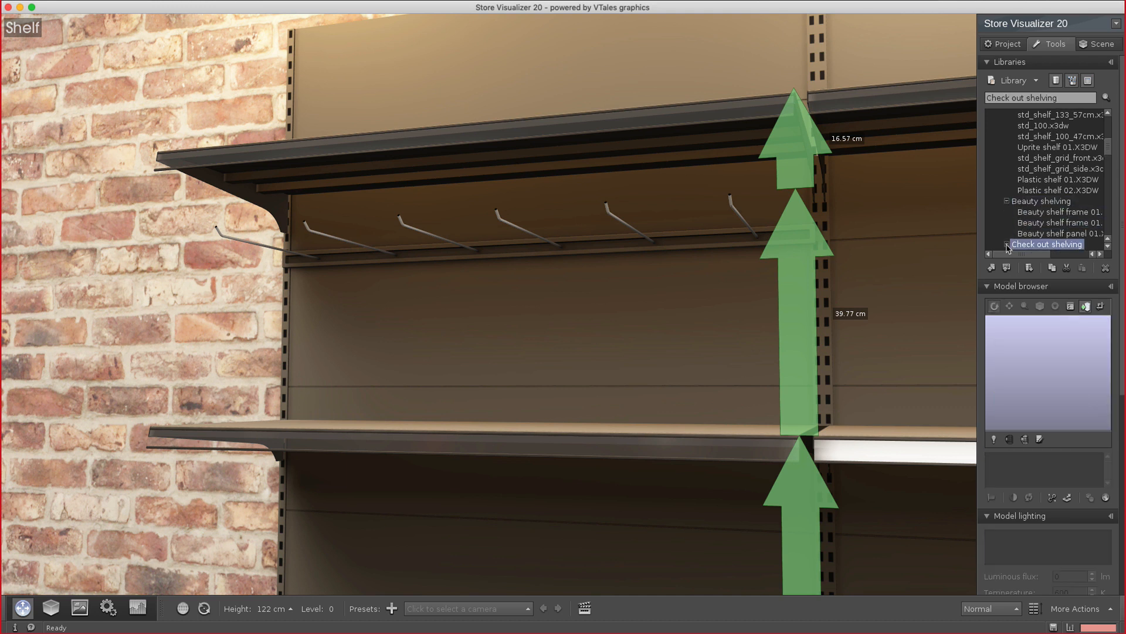
pyautogui.doubleClick(1023, 246)
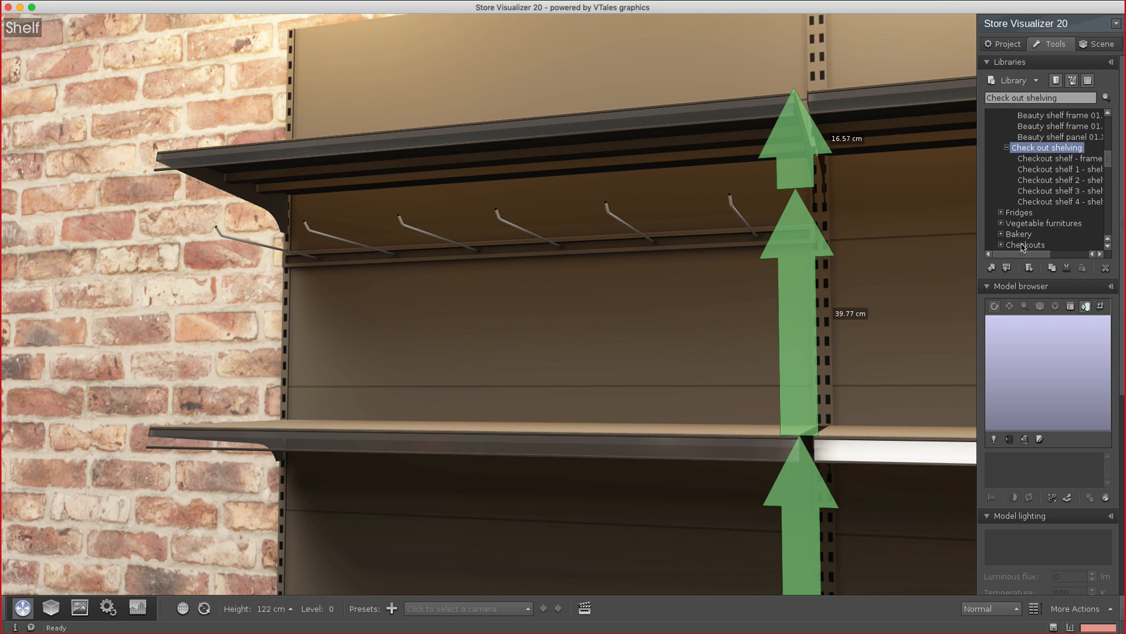
pyautogui.scroll(4, 1048, 196)
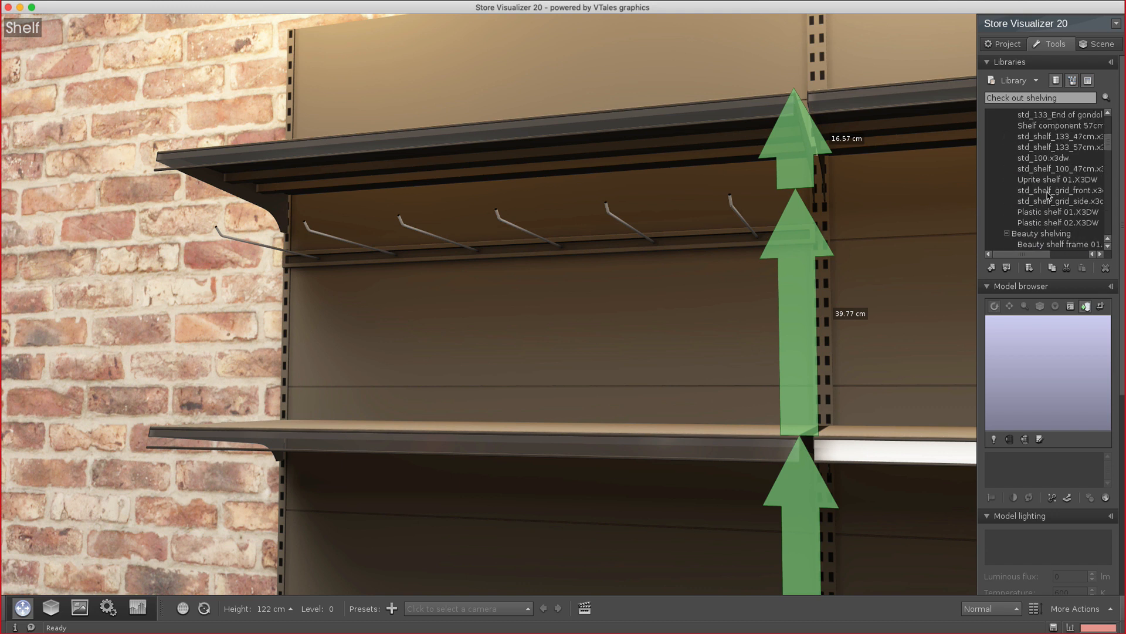
pyautogui.scroll(4, 1048, 196)
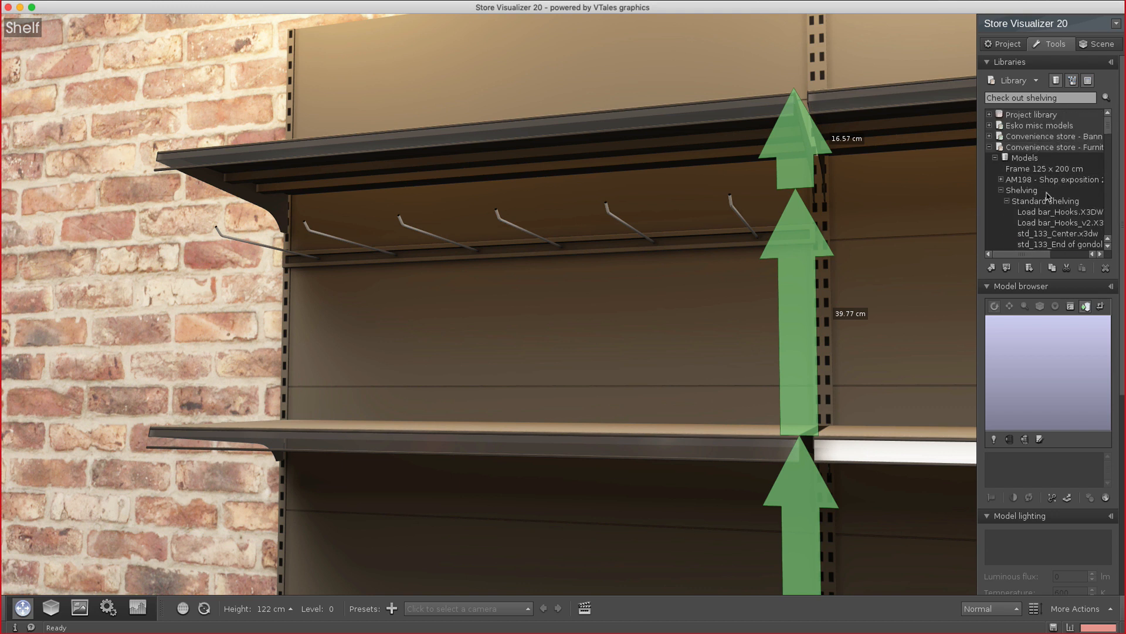
pyautogui.scroll(-2, 1048, 196)
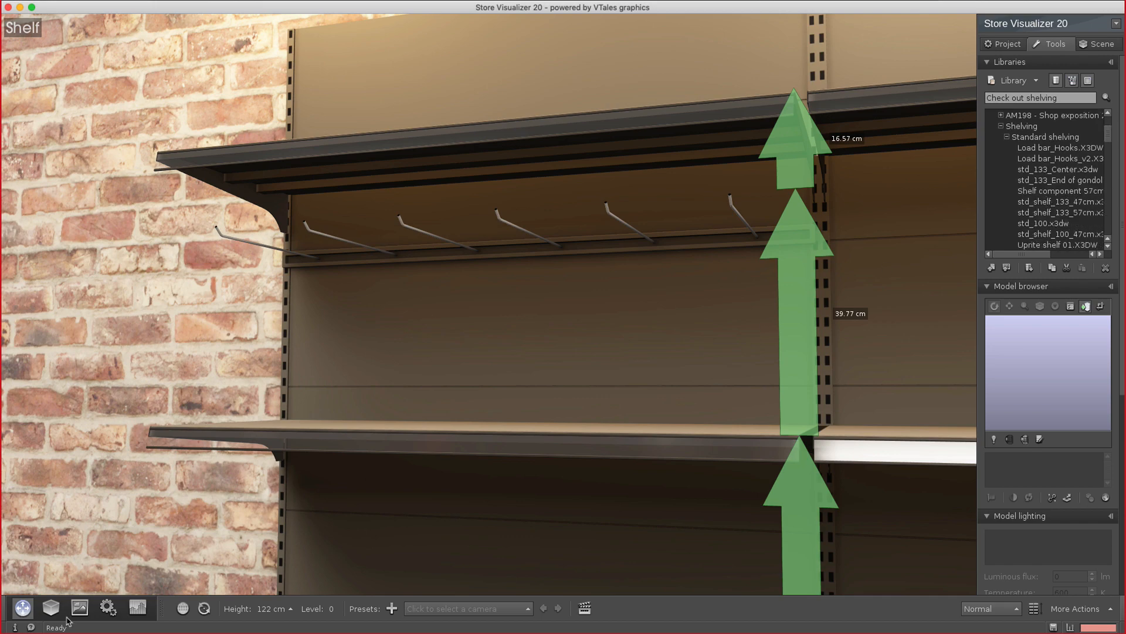
# Step back to view the full shelving, and examine the environment's static element settings for the Convenience store's right wall
pyautogui.click(183, 607)
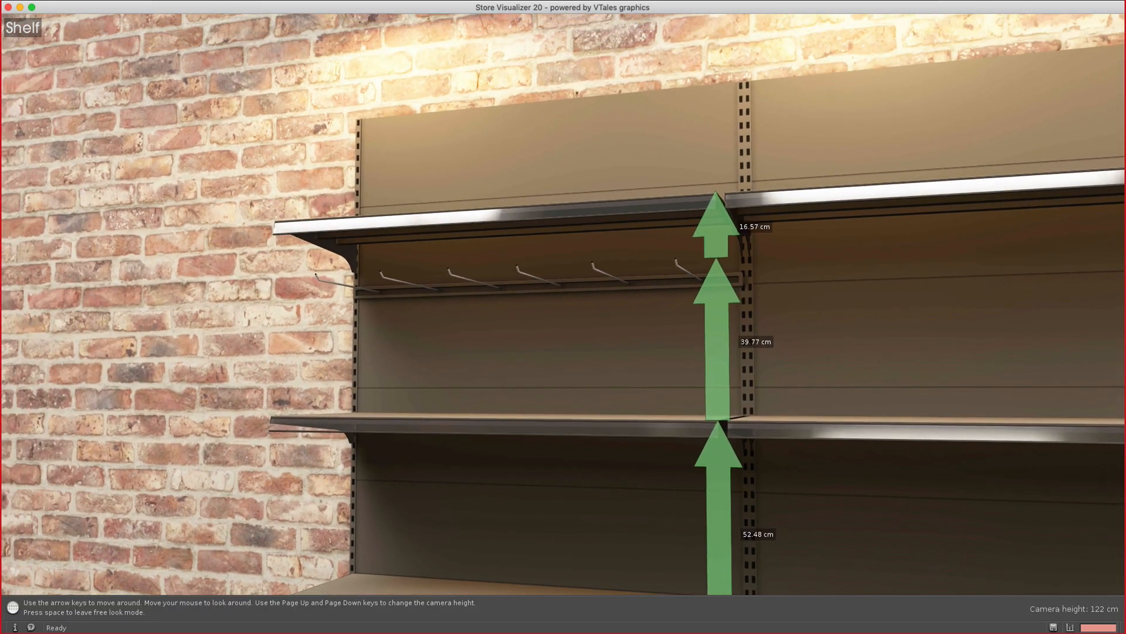
pyautogui.press('Down')
pyautogui.press('space')
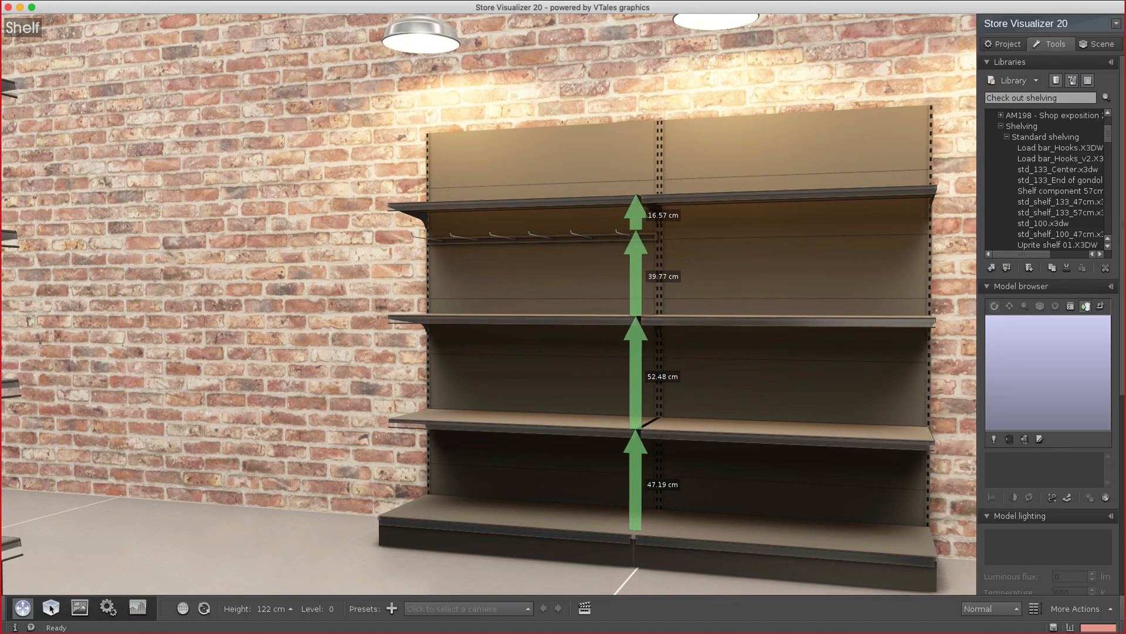
pyautogui.click(51, 608)
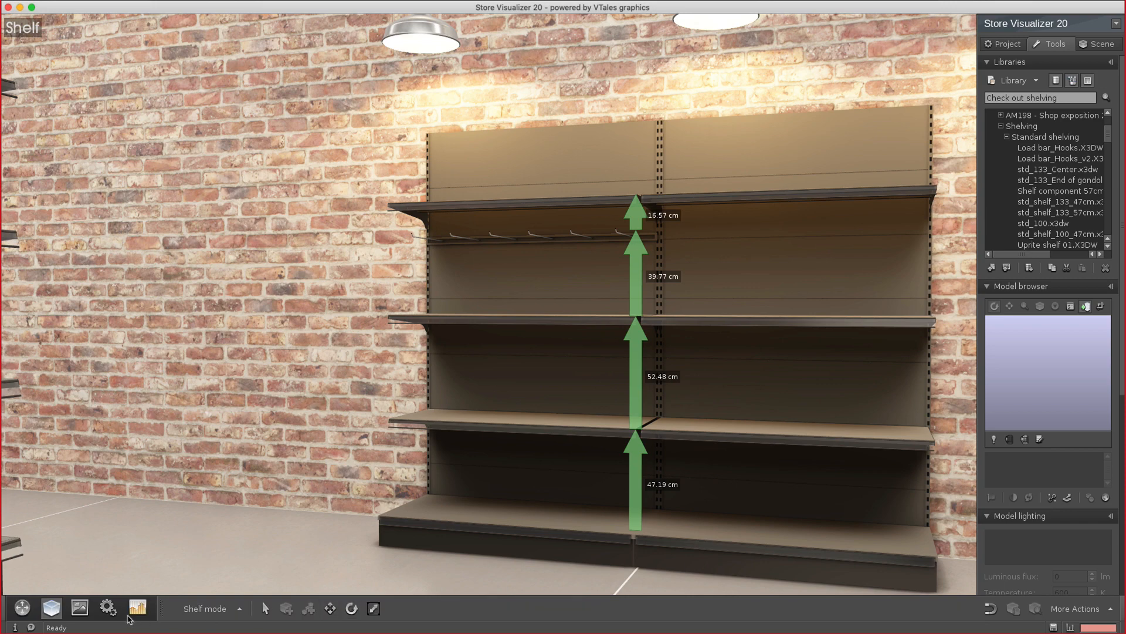
pyautogui.click(80, 609)
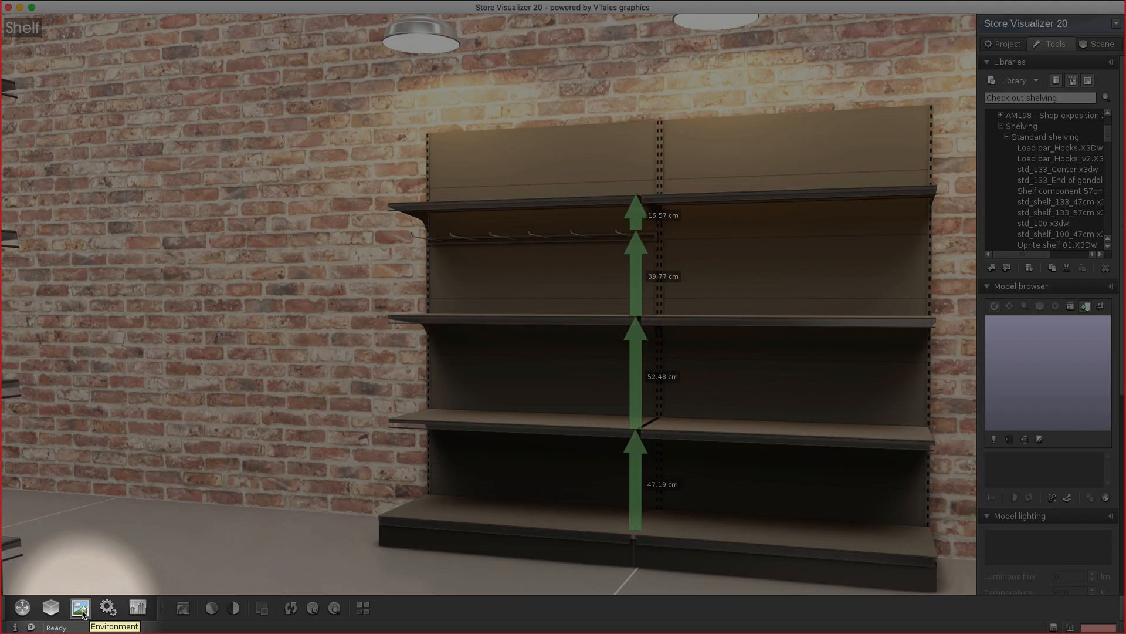
pyautogui.click(363, 608)
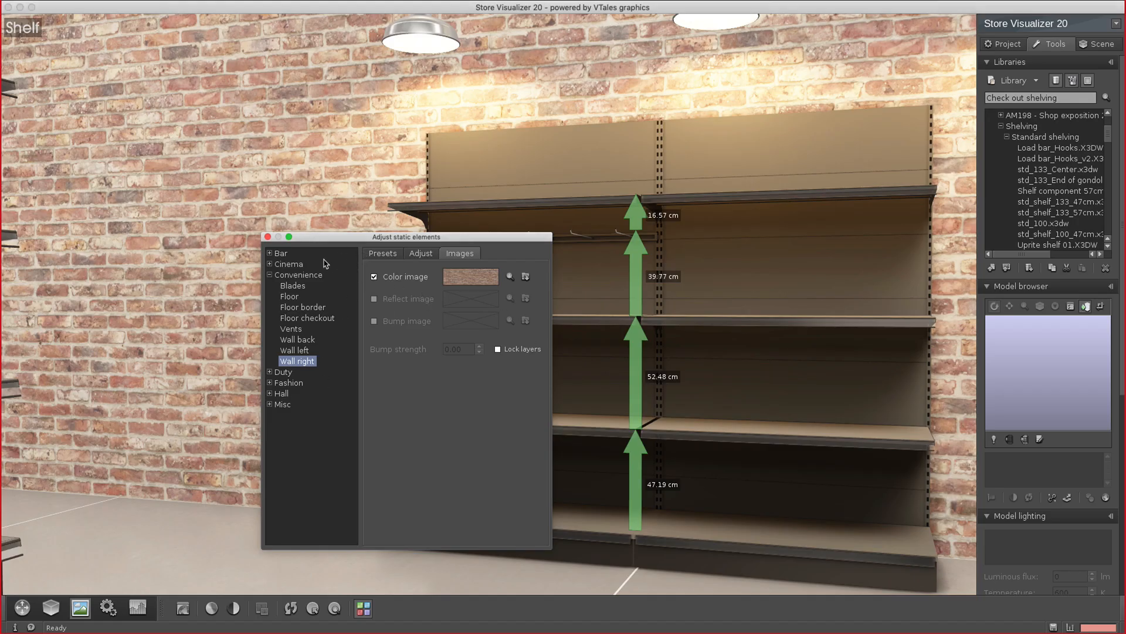
pyautogui.click(268, 237)
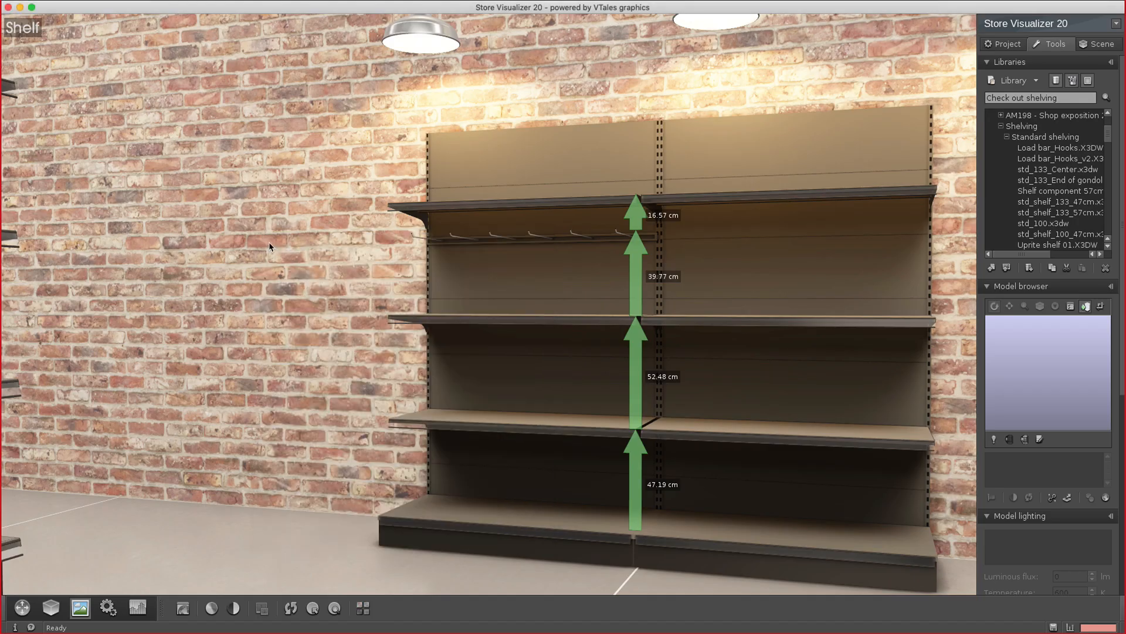
# Review the environment's list of reflection points, and refresh the scene's reflections
pyautogui.click(335, 608)
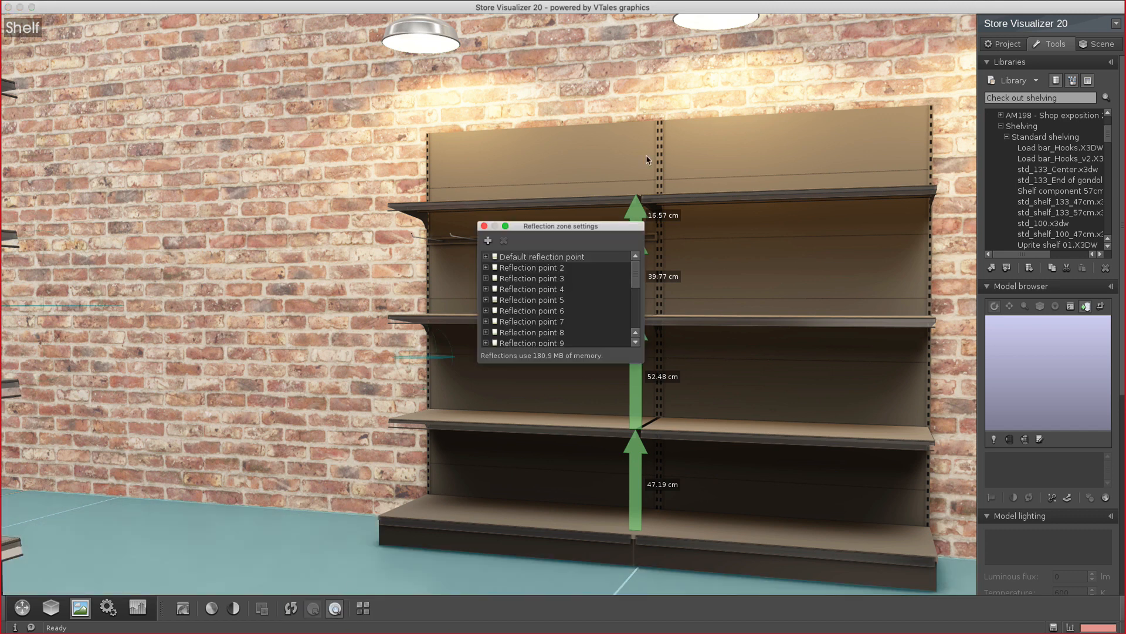
pyautogui.moveTo(612, 227); pyautogui.dragTo(337, 328)
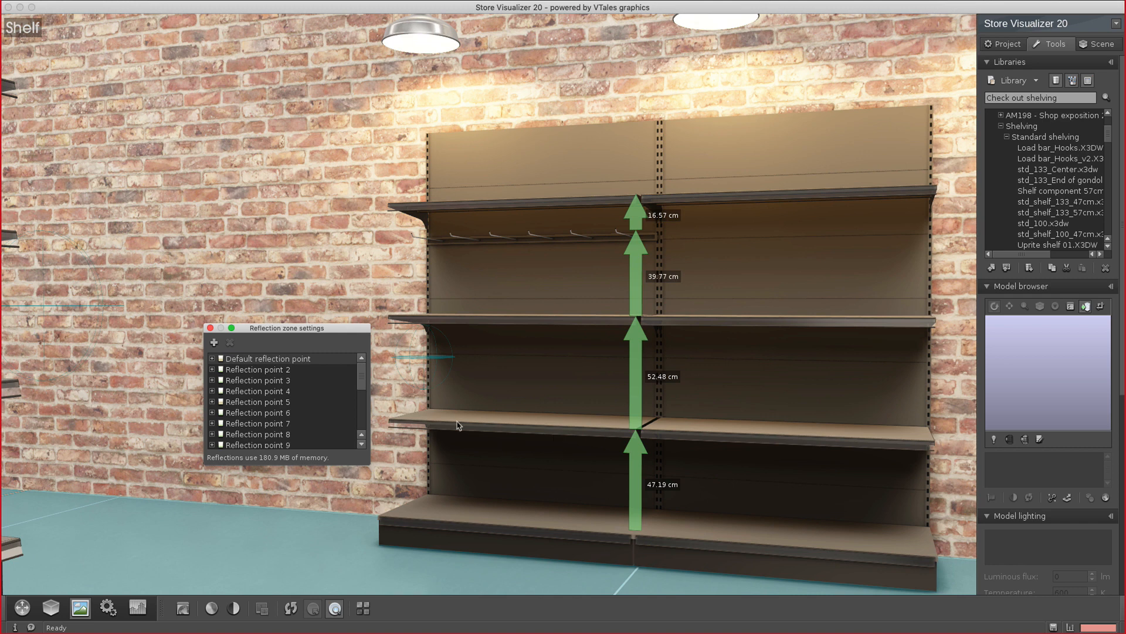
pyautogui.click(211, 329)
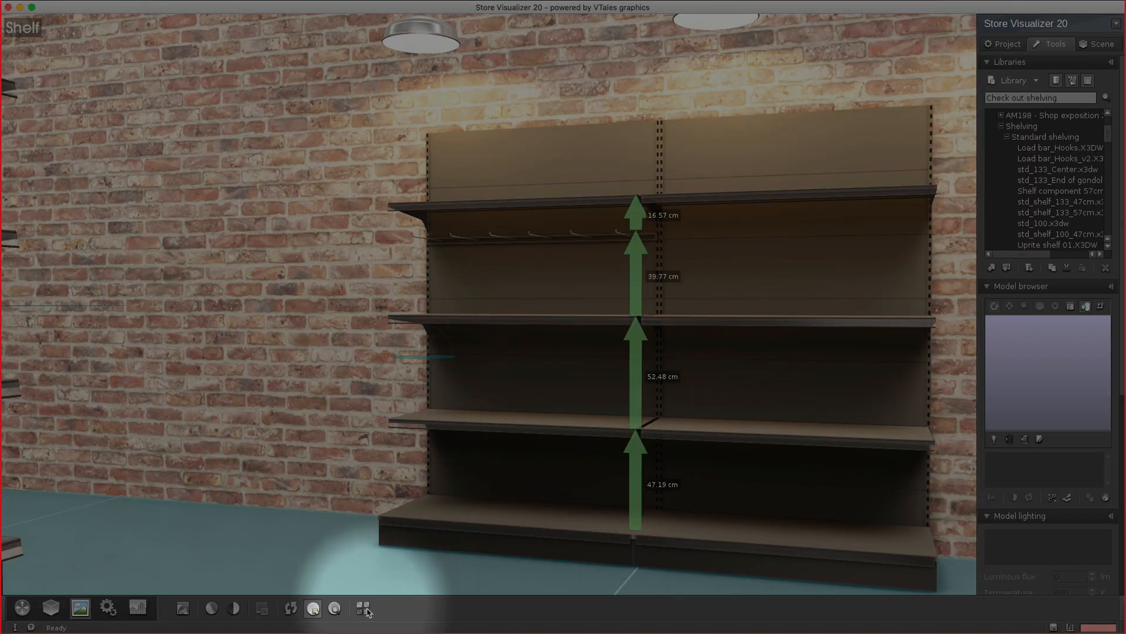
pyautogui.click(313, 609)
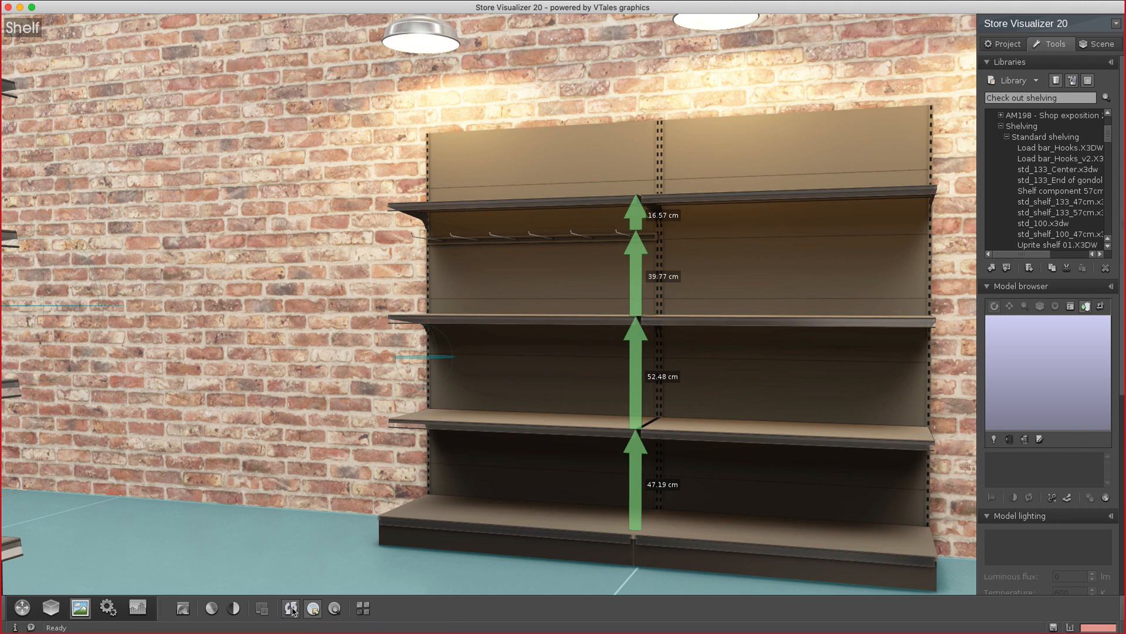
pyautogui.click(292, 609)
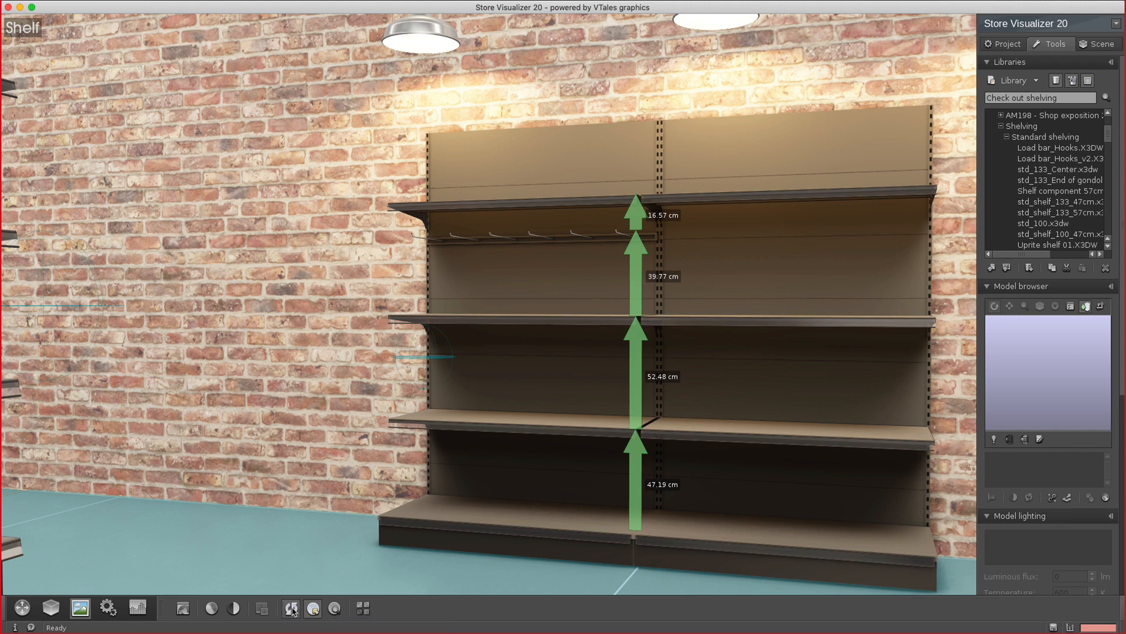
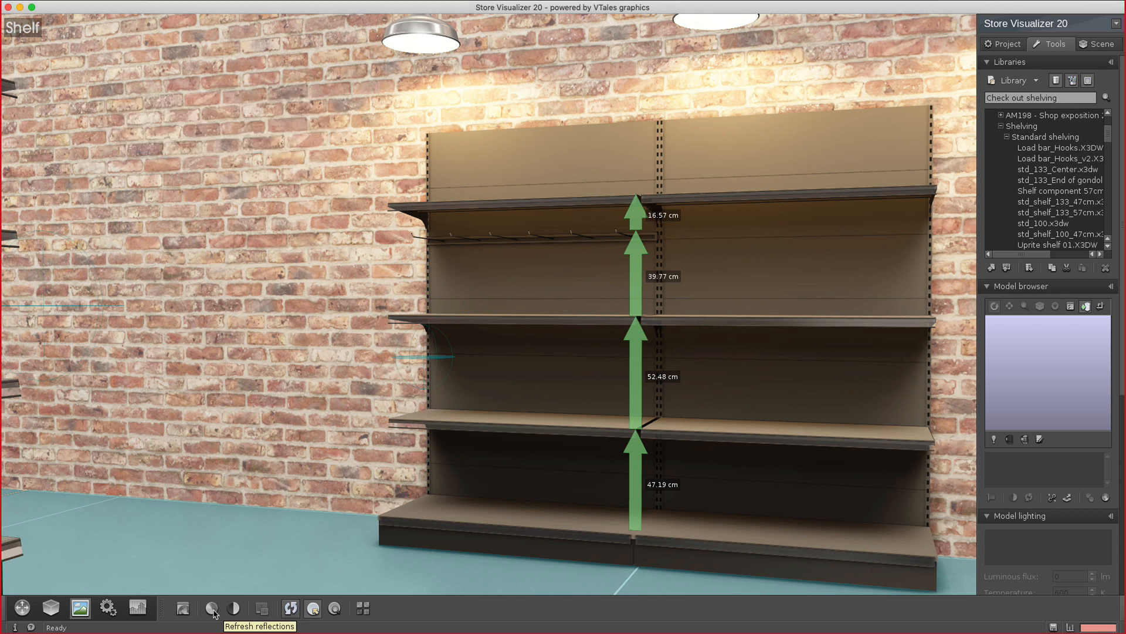
# Try tonemapping exposures of 25 and 10 on the scene, and set the exposure back to 45
pyautogui.click(212, 610)
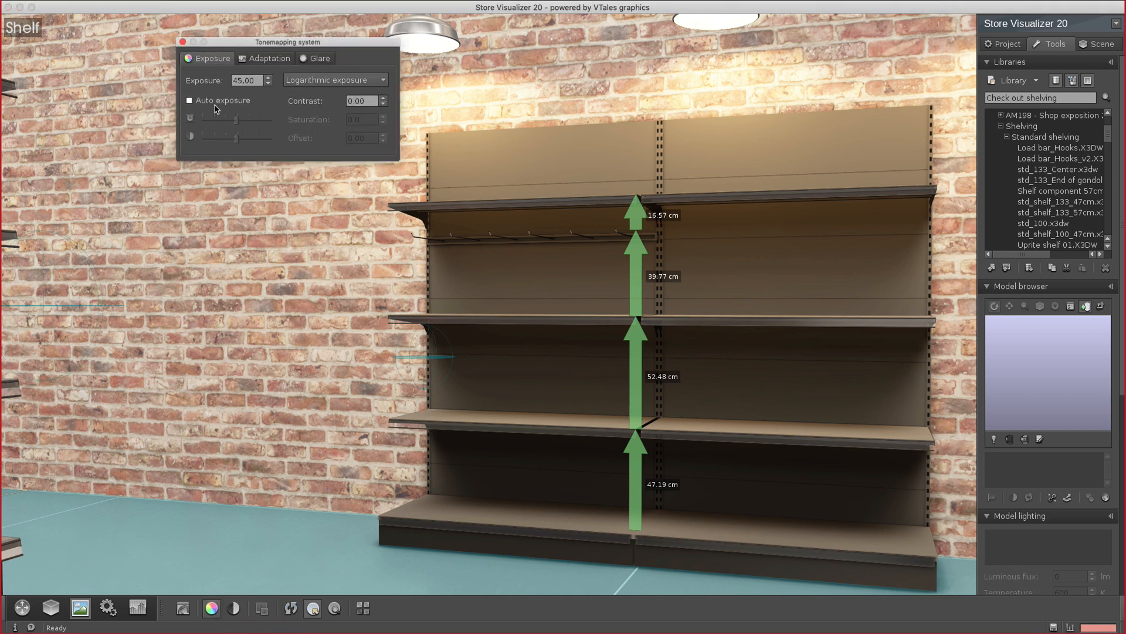
pyautogui.moveTo(261, 80); pyautogui.dragTo(226, 80)
pyautogui.write('25')
pyautogui.press('Return')
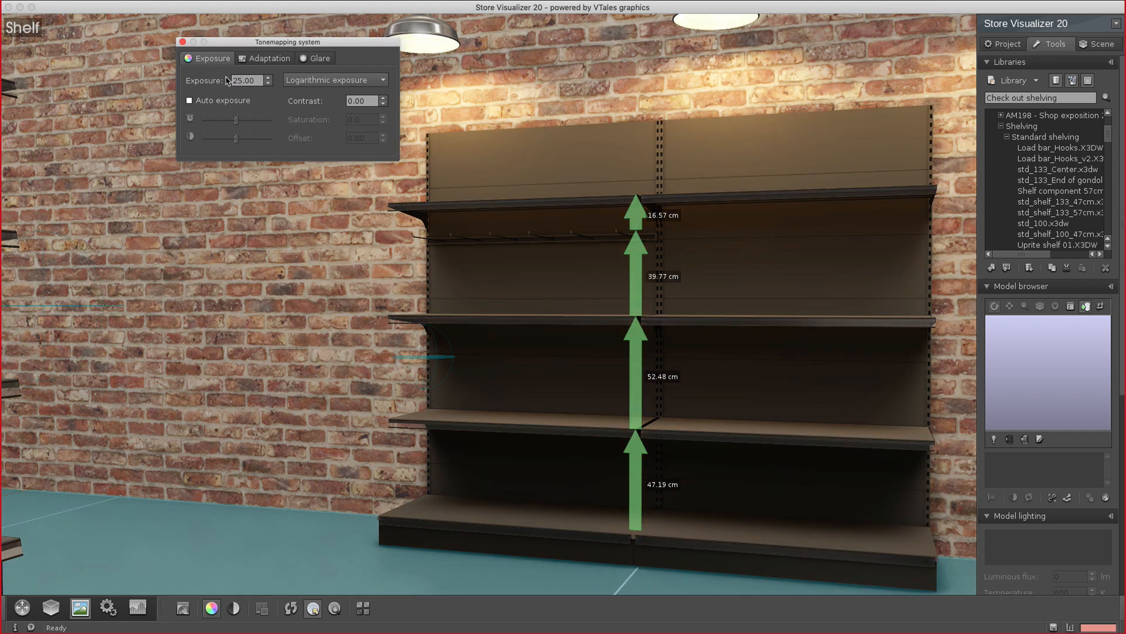
pyautogui.moveTo(261, 80); pyautogui.dragTo(227, 80)
pyautogui.write('10')
pyautogui.doubleClick(239, 81)
pyautogui.write('45')
pyautogui.press('Return')
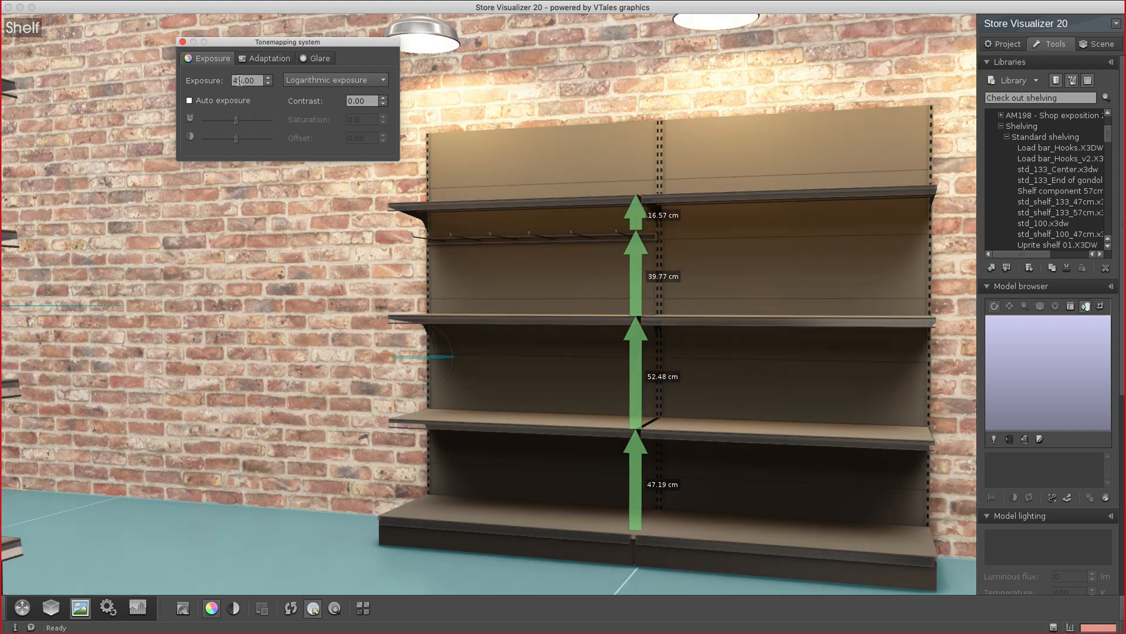
# Examine the Adaptation and Glare settings of the tonemapping system, and close it
pyautogui.click(264, 60)
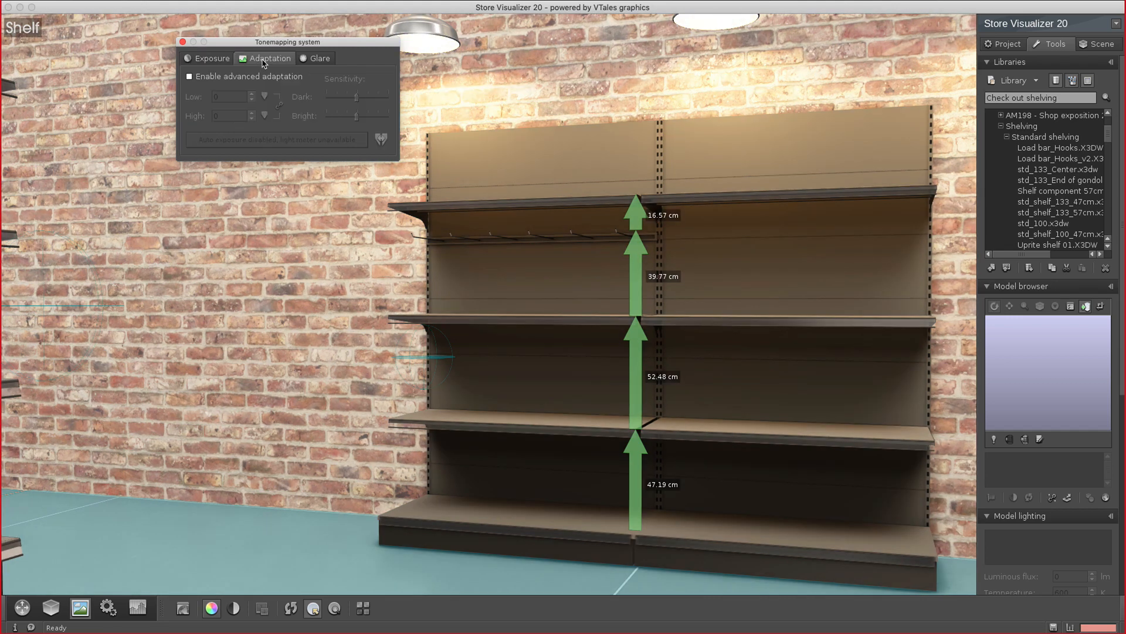
pyautogui.click(314, 58)
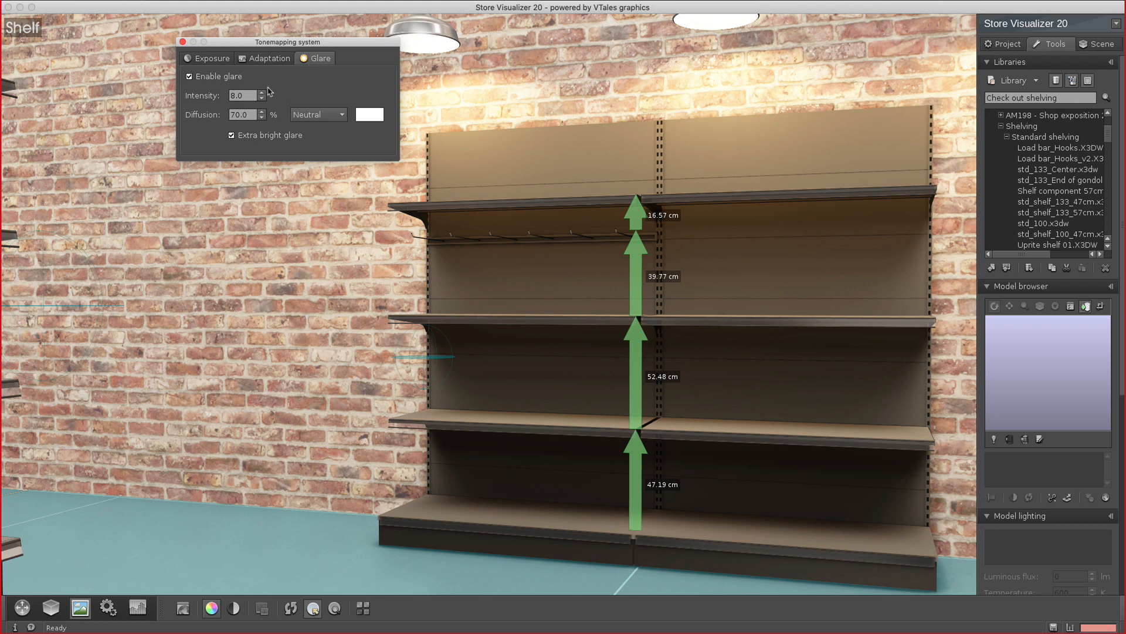
pyautogui.click(183, 42)
# Set indirect shadow strength to 38, shelf bottom light strength to 112 and reflective intensity to 81, and update the lighting
pyautogui.click(234, 608)
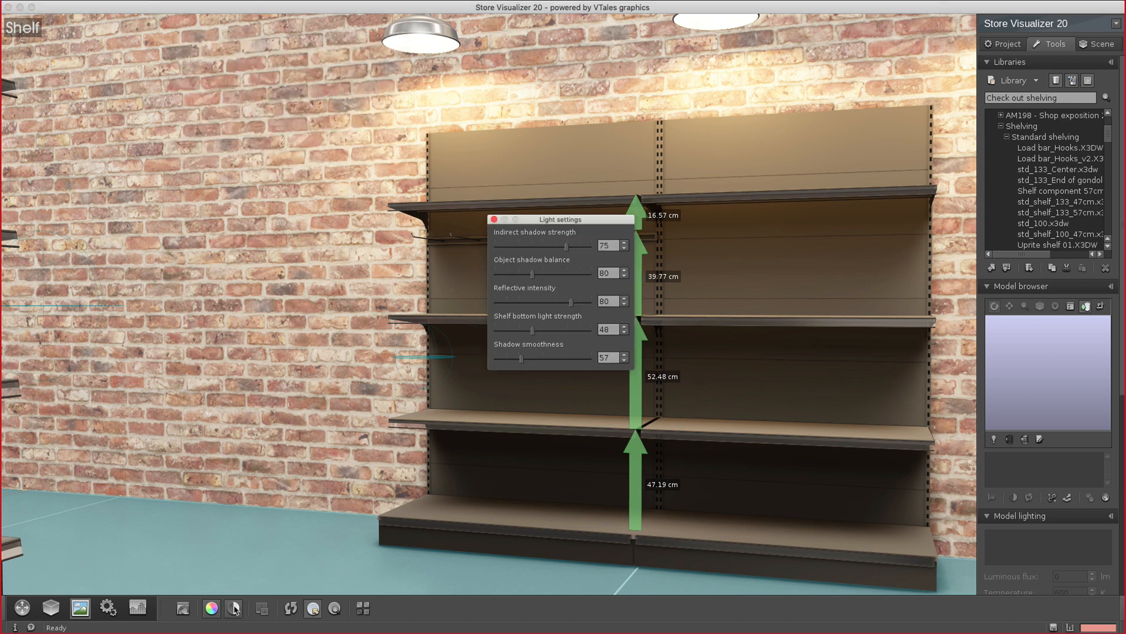
pyautogui.moveTo(543, 222); pyautogui.dragTo(295, 312)
pyautogui.moveTo(295, 392)
pyautogui.mouseDown()
pyautogui.moveTo(260, 389)
pyautogui.moveTo(296, 398)
pyautogui.moveTo(279, 397)
pyautogui.mouseUp()
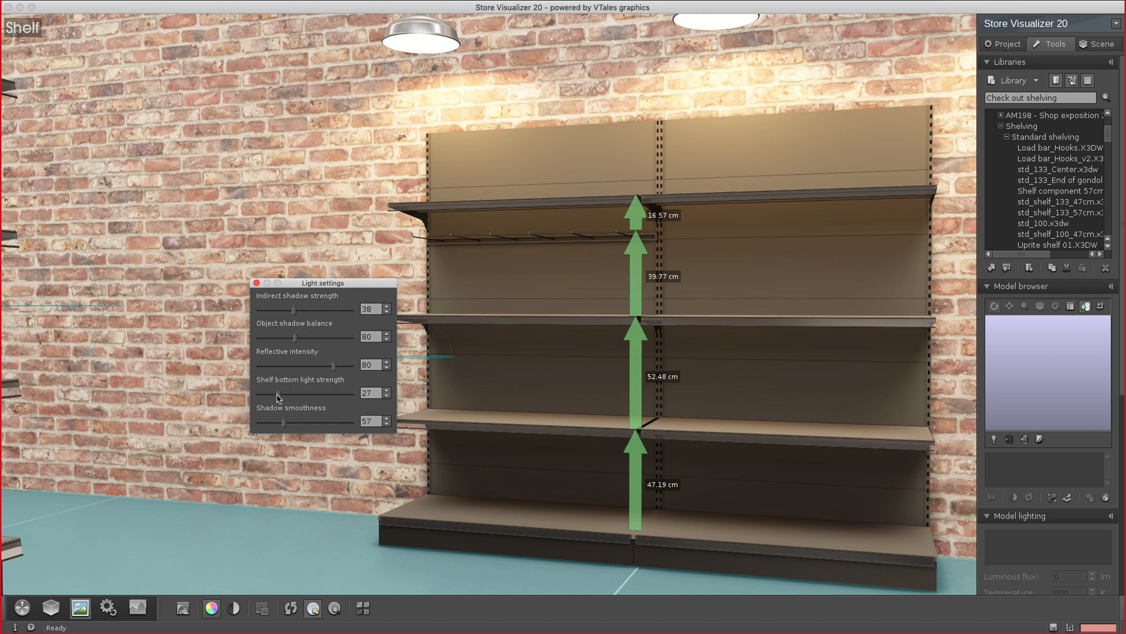
pyautogui.moveTo(278, 397); pyautogui.dragTo(346, 399)
pyautogui.moveTo(333, 367); pyautogui.dragTo(339, 367)
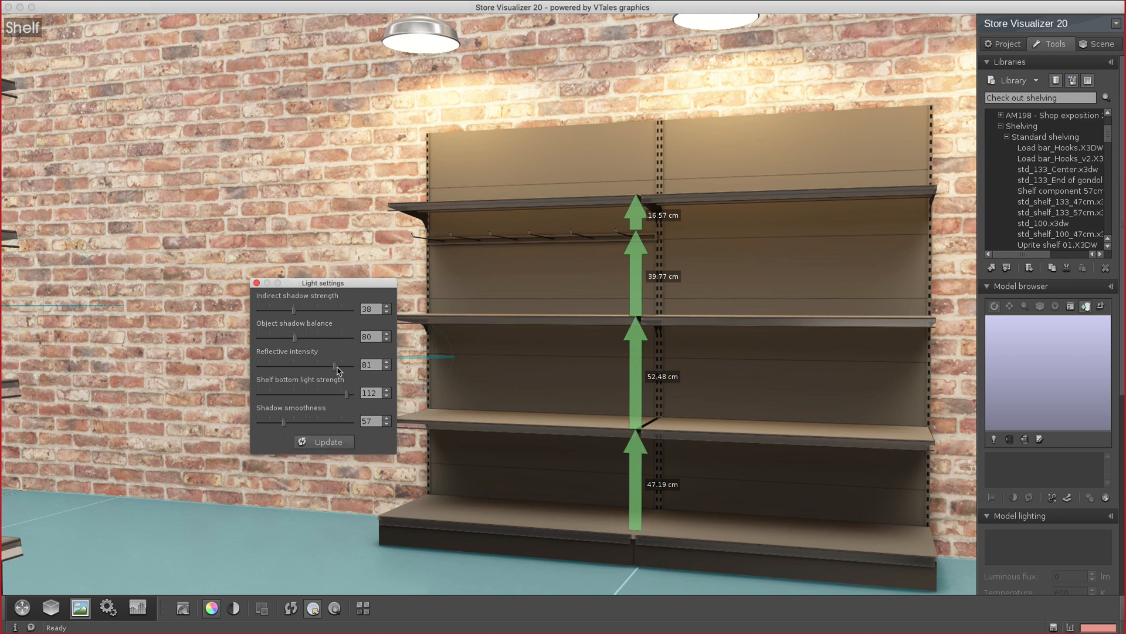
pyautogui.click(322, 445)
pyautogui.click(322, 444)
pyautogui.click(256, 284)
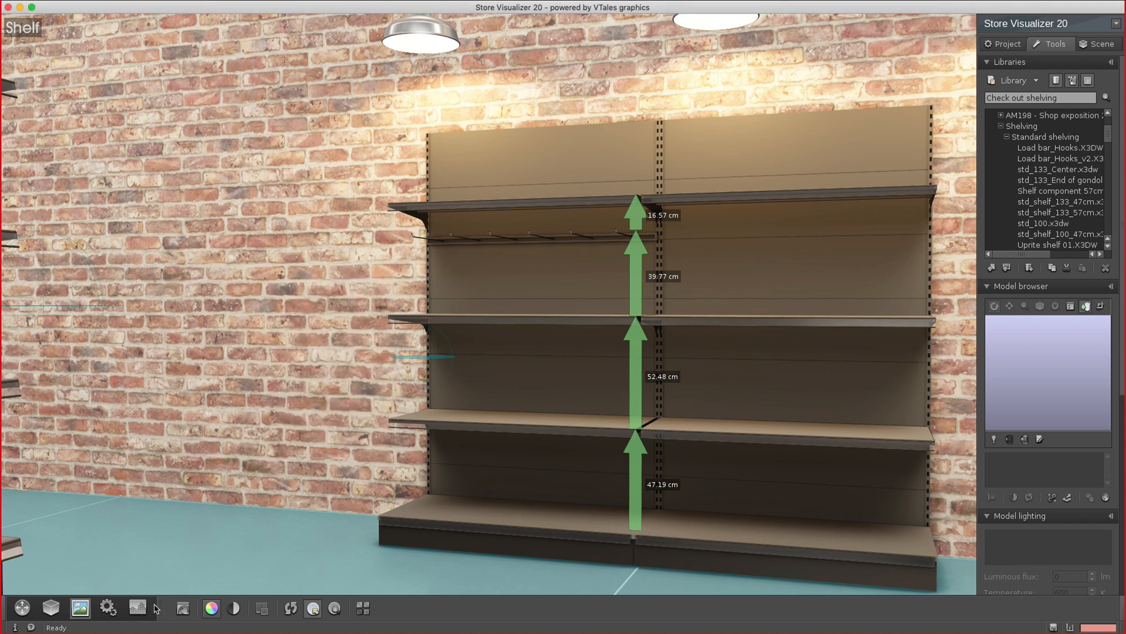
# Switch to product manipulation mode and fill the lowest shelf of the first bay with an ordered box array of Toy - Workbench products
pyautogui.click(51, 609)
pyautogui.click(202, 610)
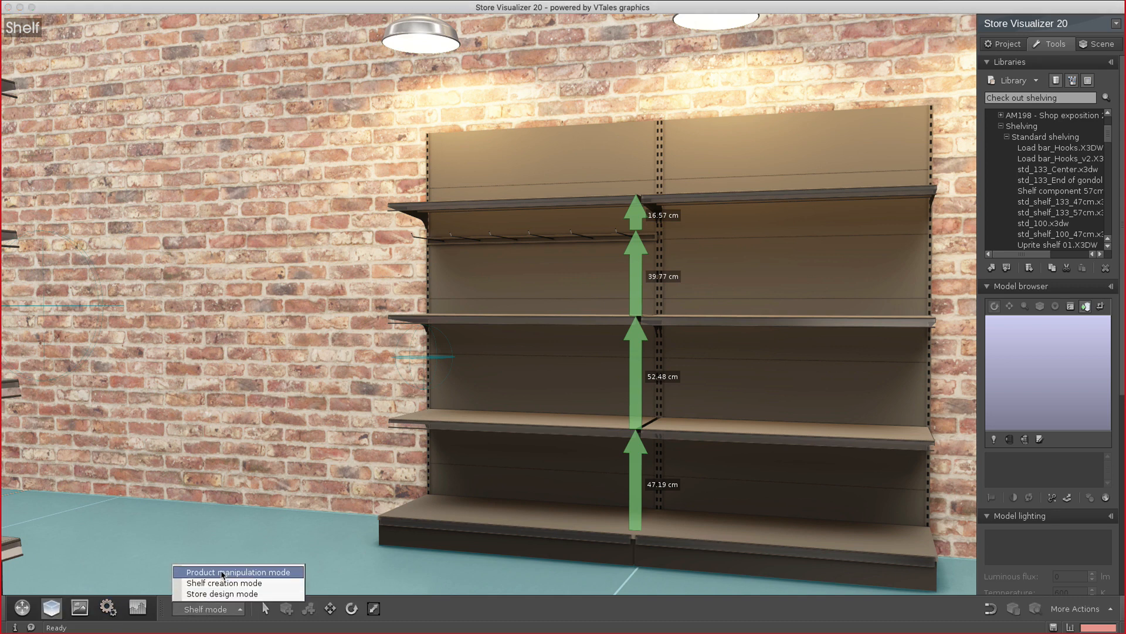
pyautogui.click(223, 573)
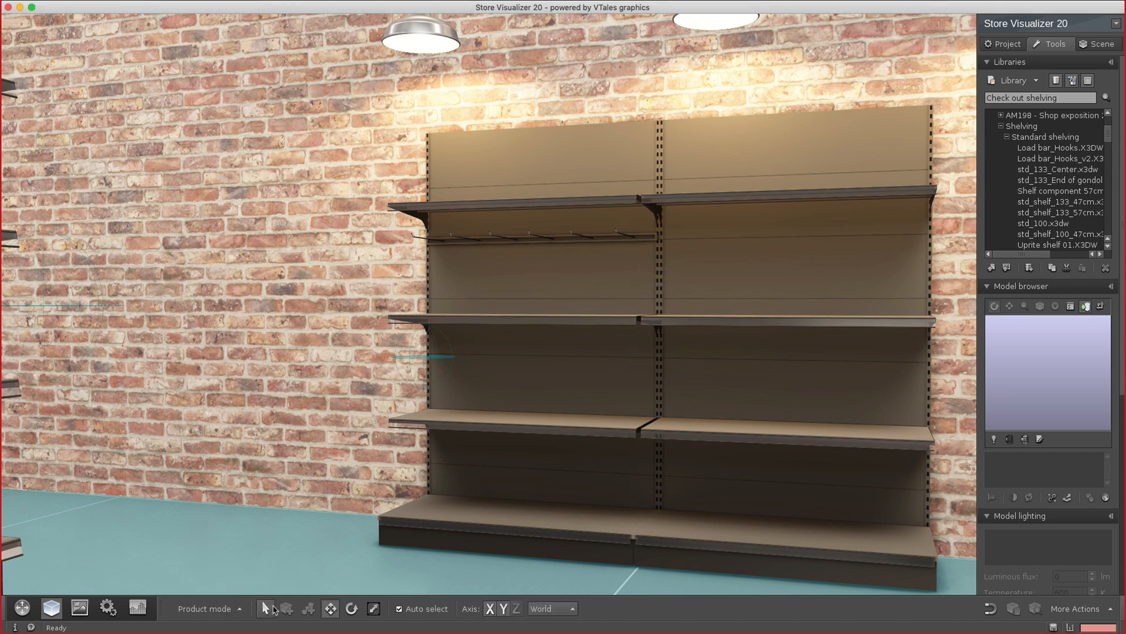
pyautogui.moveTo(1108, 136); pyautogui.dragTo(1108, 205)
pyautogui.click(1061, 202)
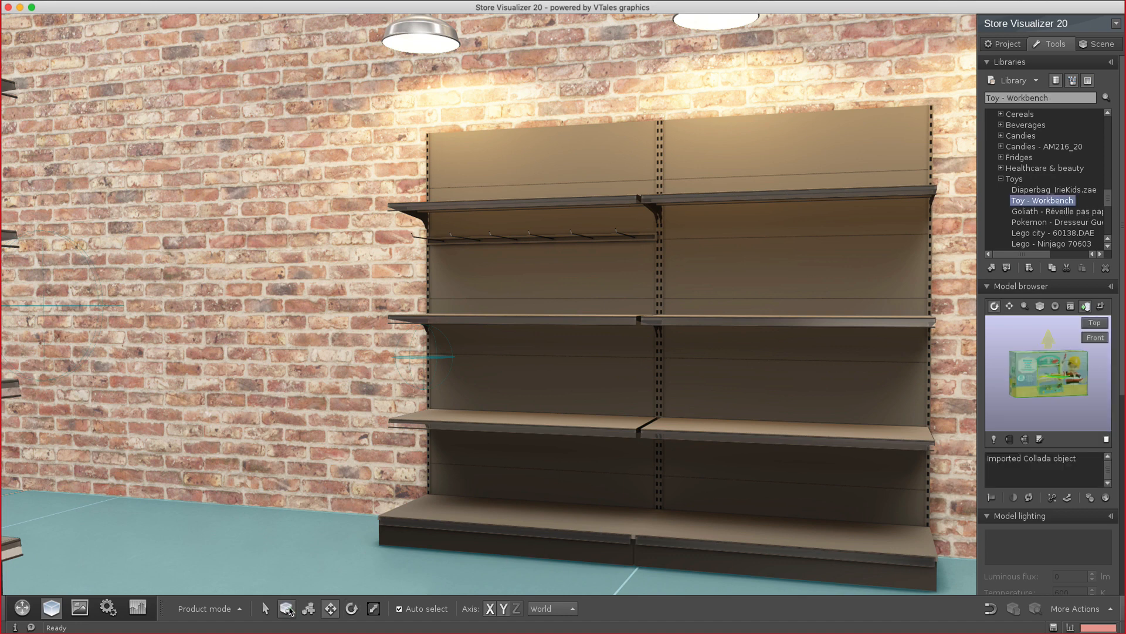
pyautogui.click(309, 608)
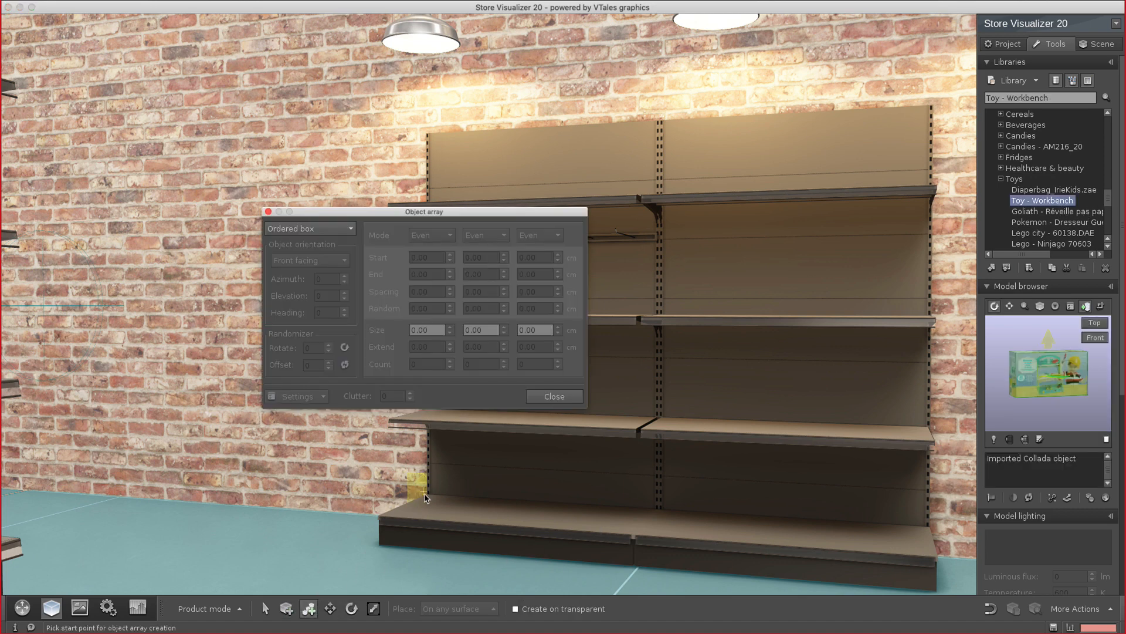
pyautogui.moveTo(430, 502); pyautogui.dragTo(622, 537)
pyautogui.click(554, 397)
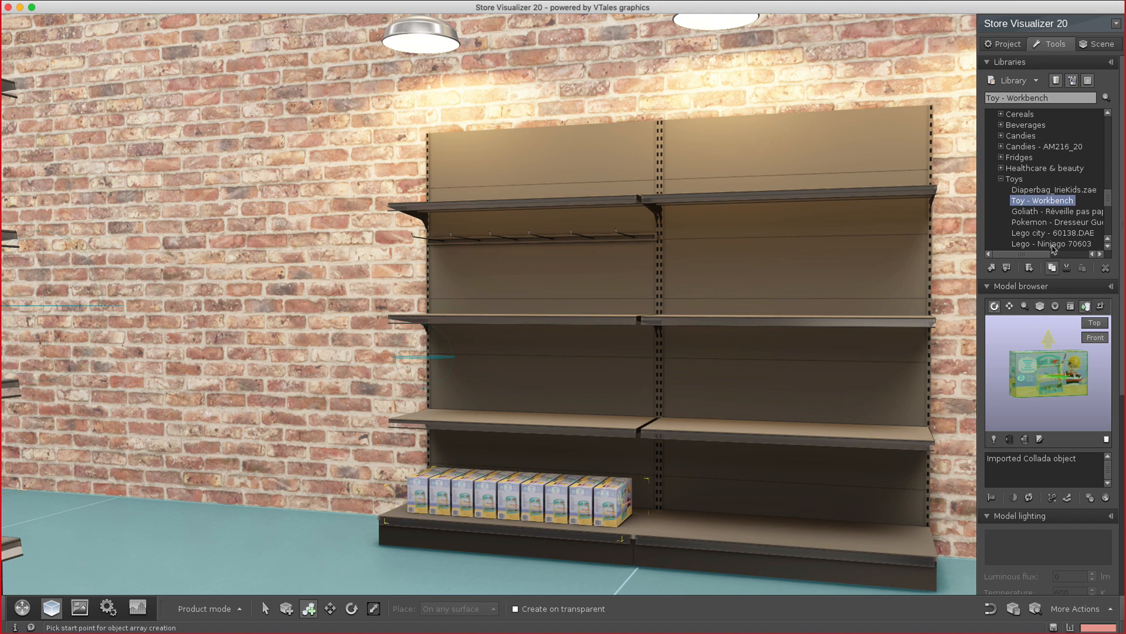
# Fill the shelf above the Workbench toys with an array of Goliath - Réveille pas papa boxes, four across
pyautogui.click(1047, 213)
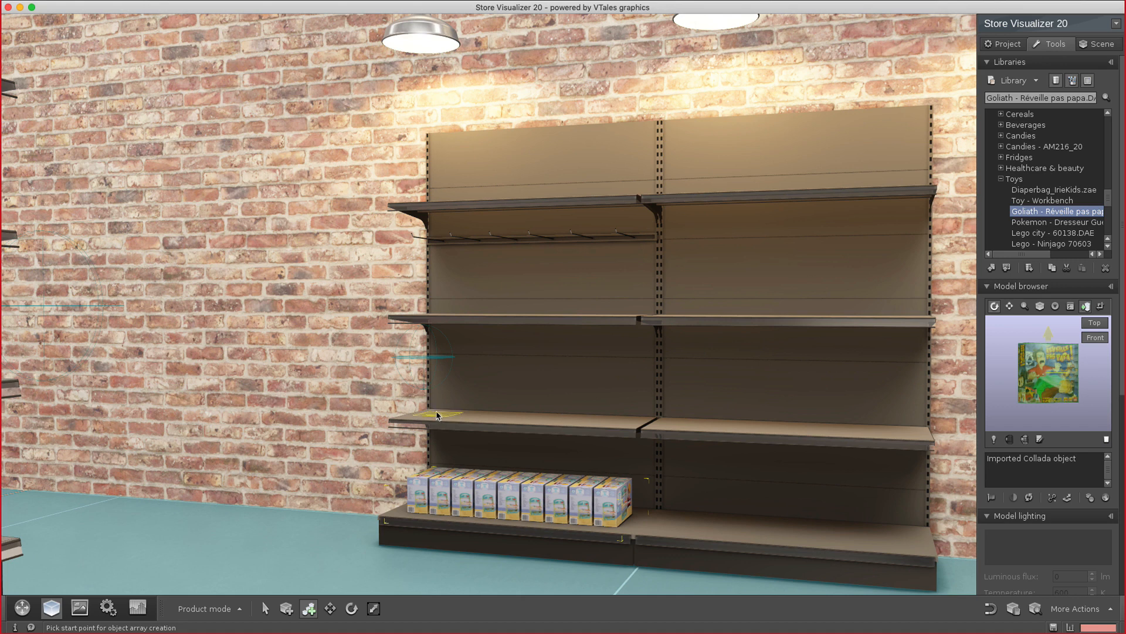
pyautogui.click(439, 418)
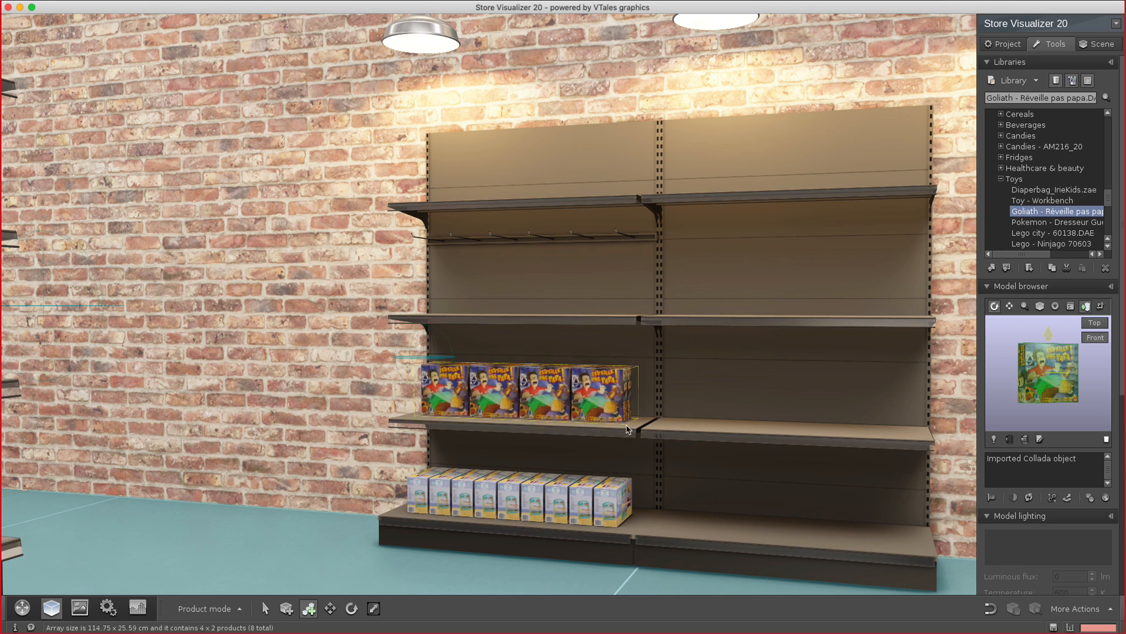
pyautogui.click(626, 432)
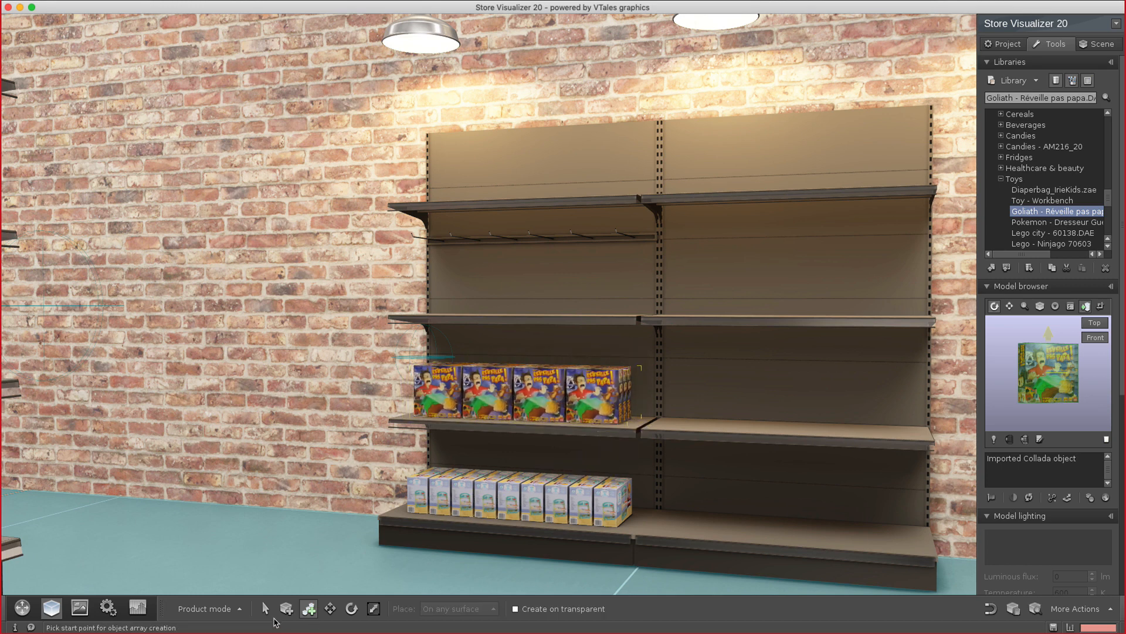
# Inspect the Goliath box array up close in the product viewer, and leave the viewer
pyautogui.click(266, 609)
pyautogui.rightClick(476, 393)
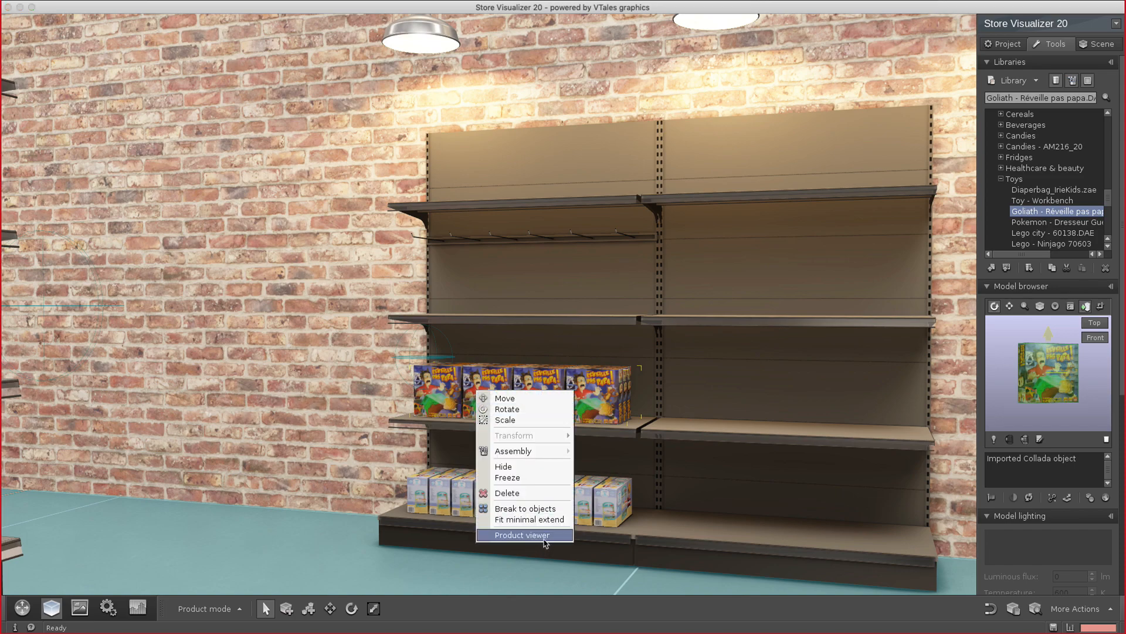
pyautogui.click(543, 537)
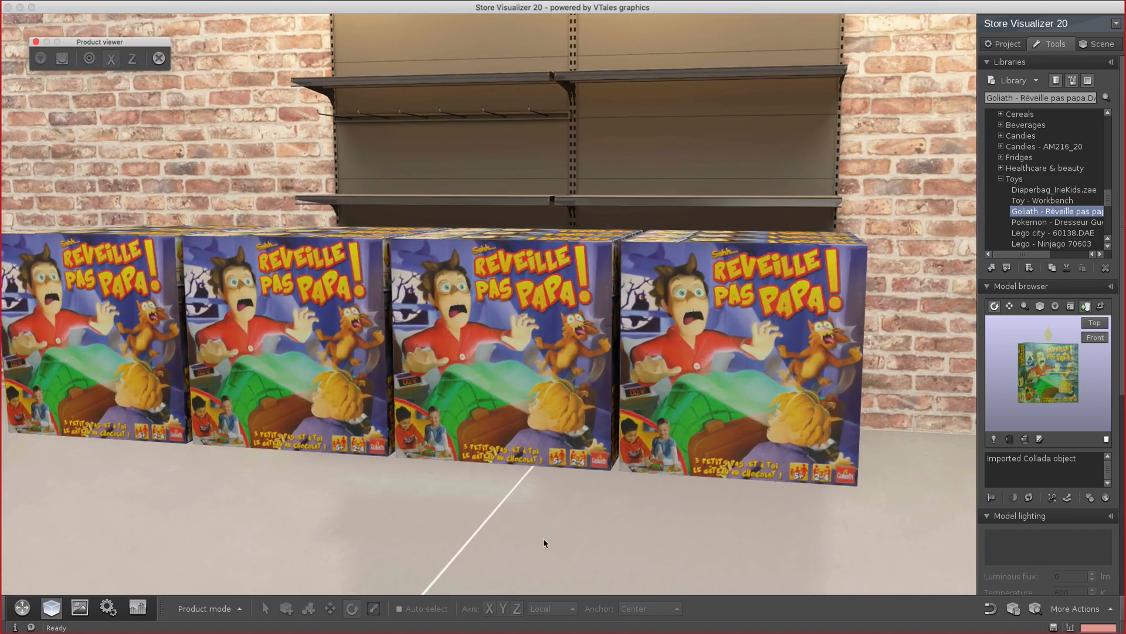
pyautogui.press('Escape')
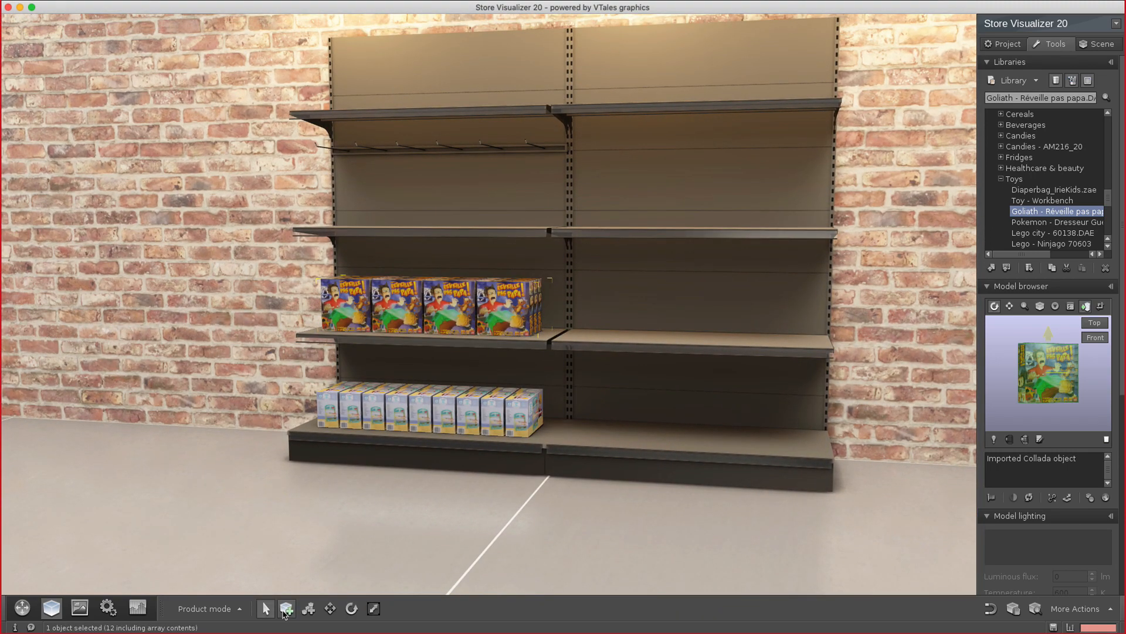
# Examine the object creation options and the actions available for the selected Goliath box array
pyautogui.click(287, 611)
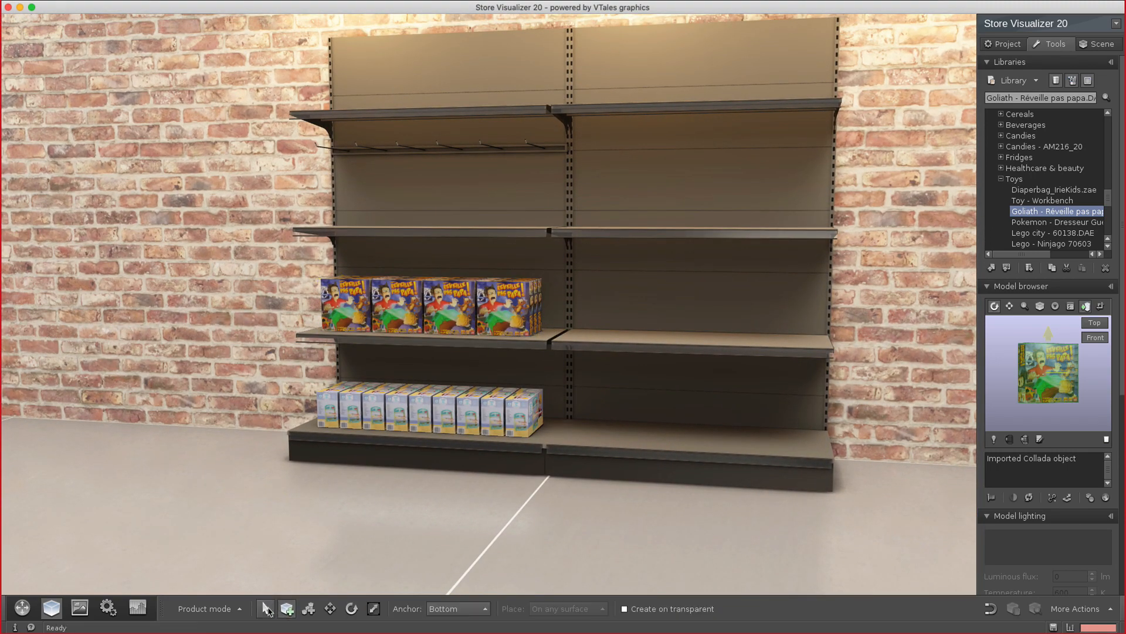
pyautogui.click(265, 608)
pyautogui.rightClick(459, 309)
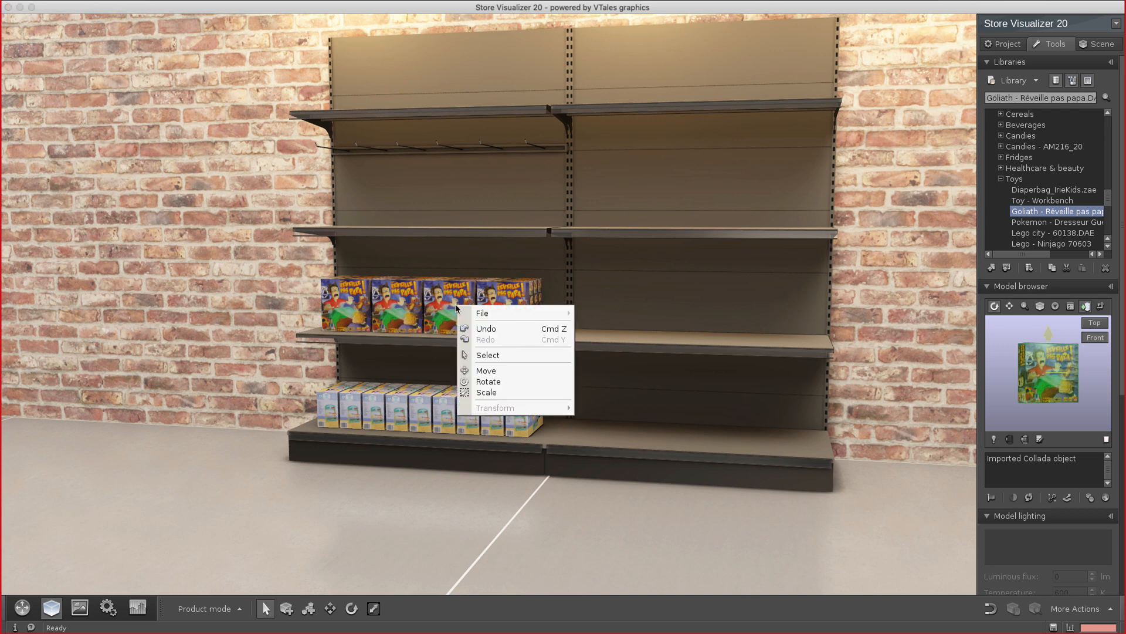
pyautogui.click(457, 308)
pyautogui.rightClick(461, 309)
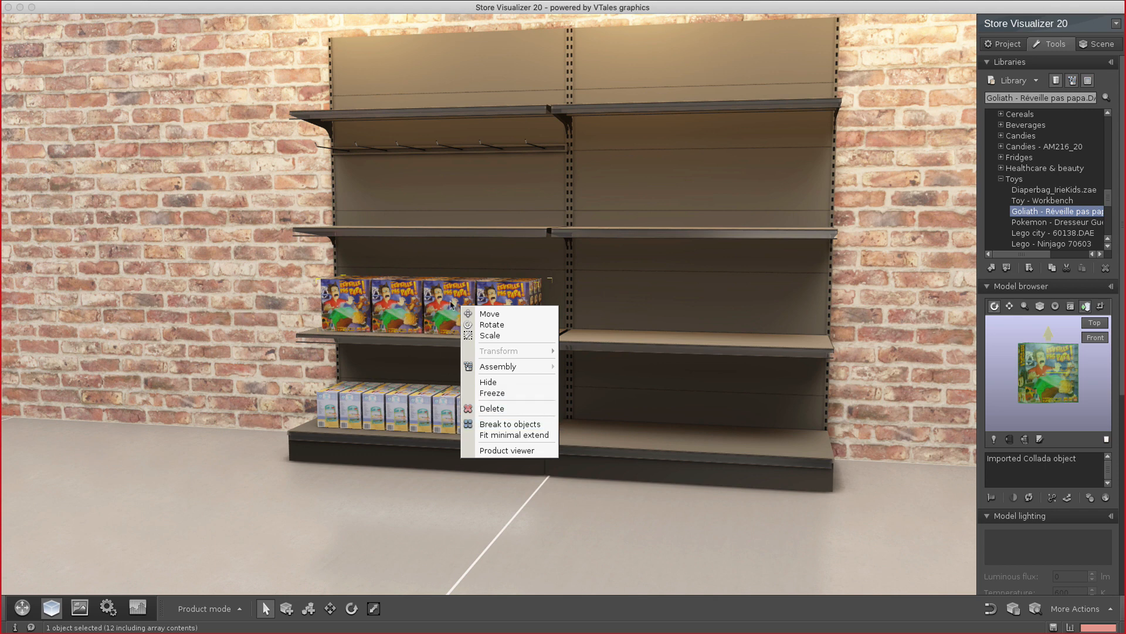
pyautogui.click(444, 470)
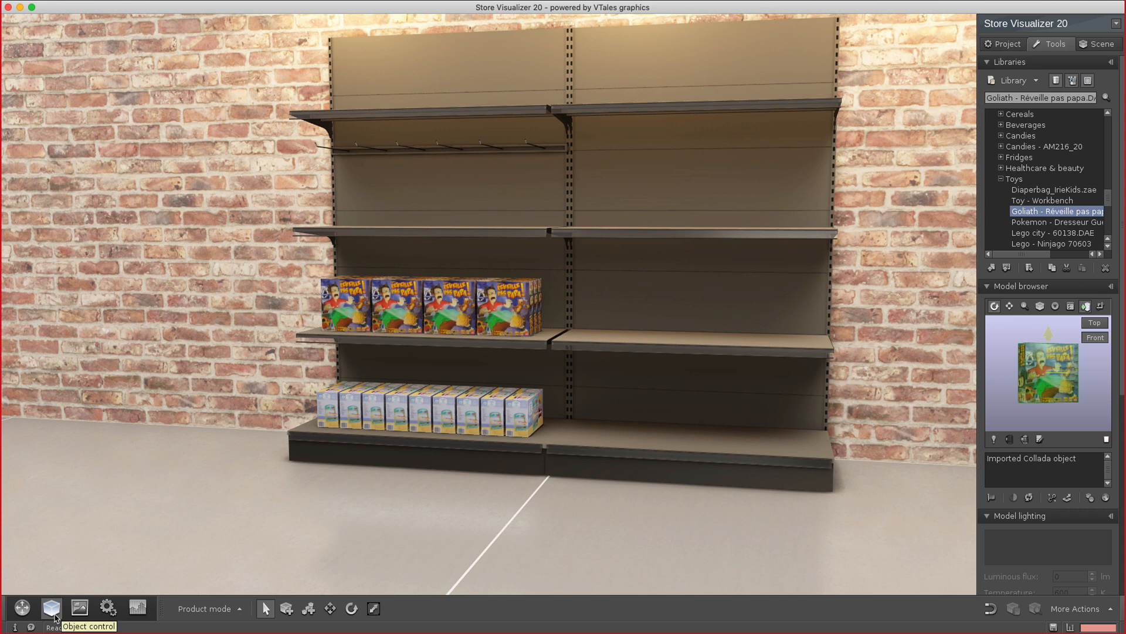
# Walk back from the new shelving through the store in free look mode to view the surrounding aisles, and leave the mode
pyautogui.click(23, 607)
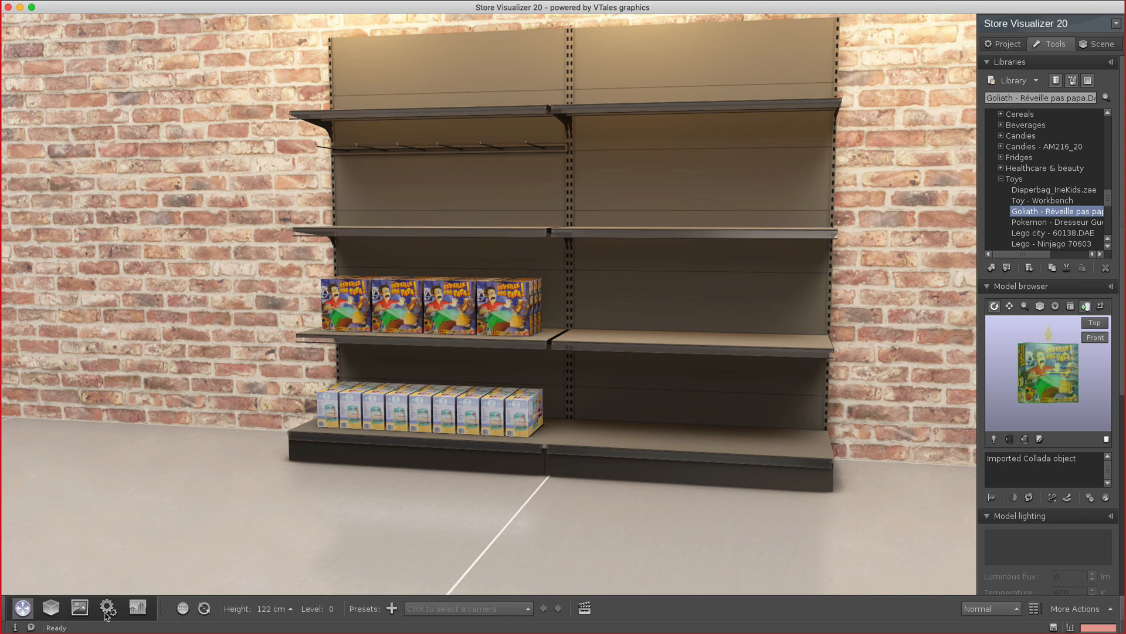
pyautogui.click(184, 608)
pyautogui.press('Down')
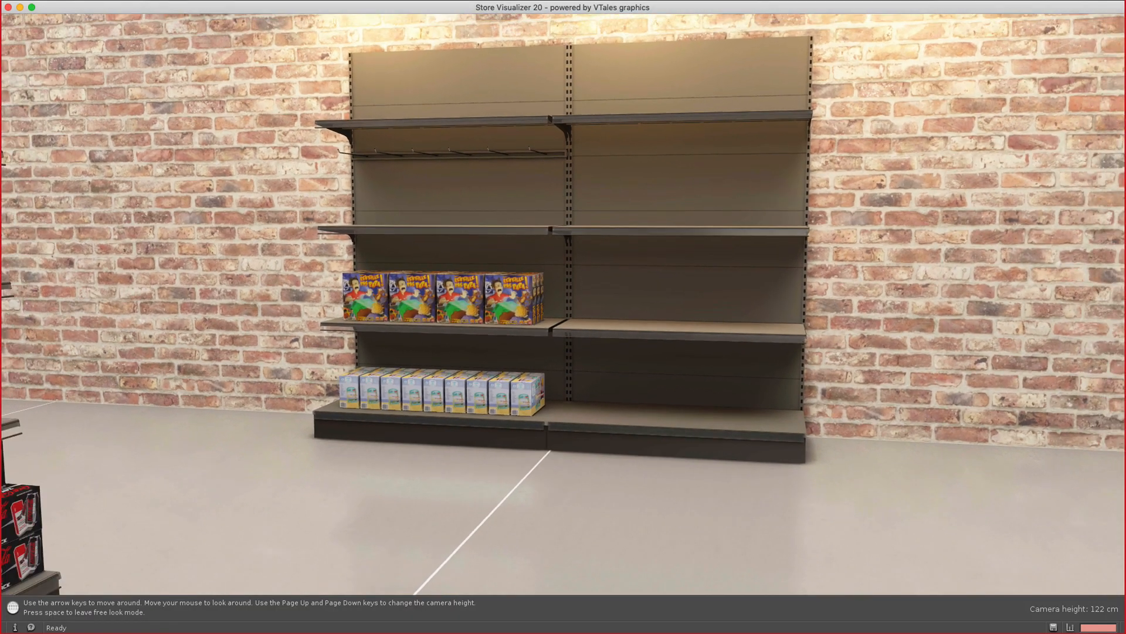
pyautogui.press('Down')
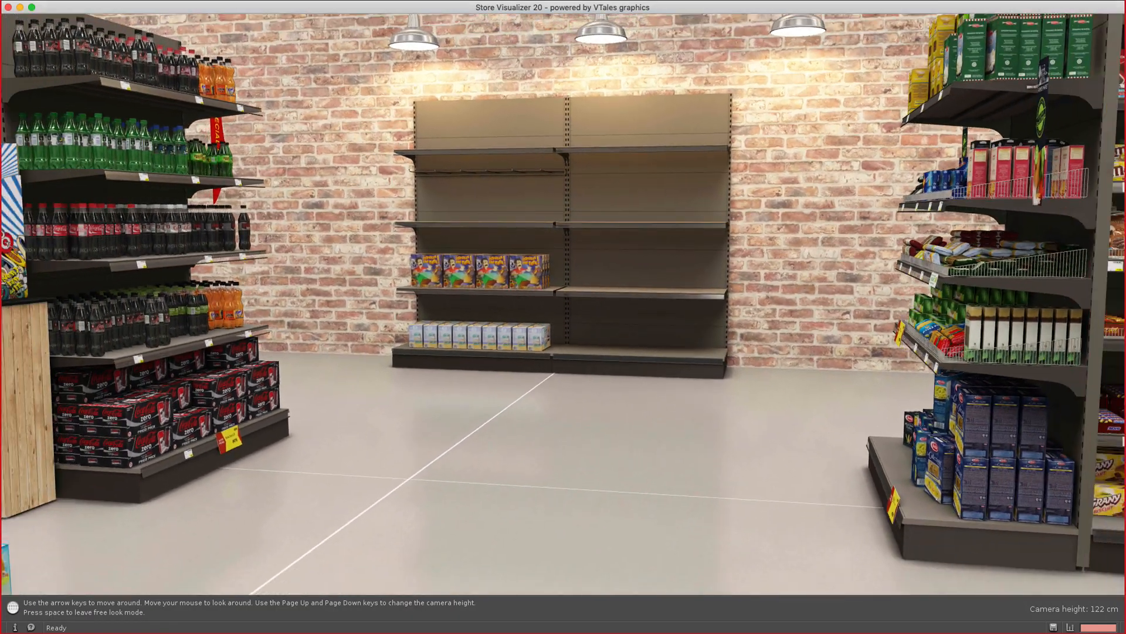
pyautogui.press('Down')
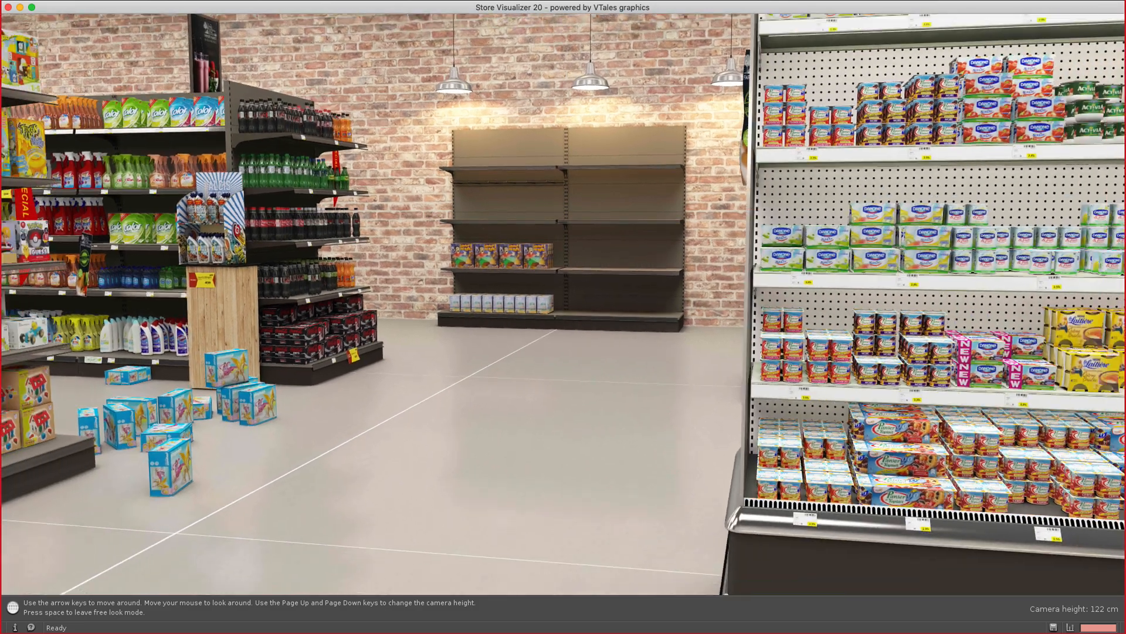
pyautogui.press('Down')
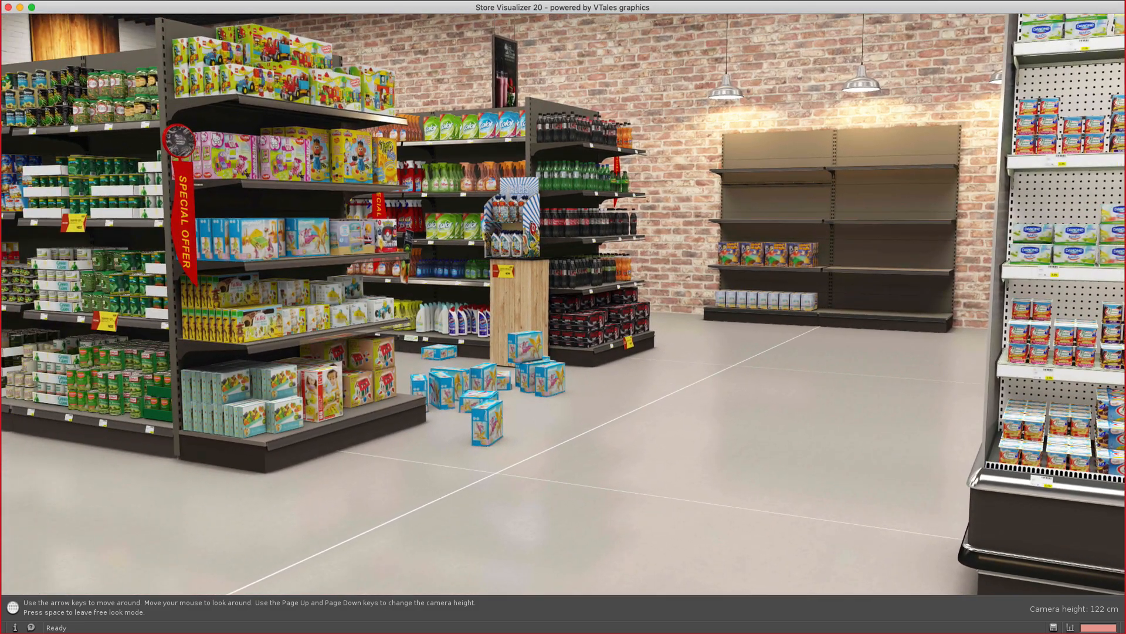
pyautogui.press('Up')
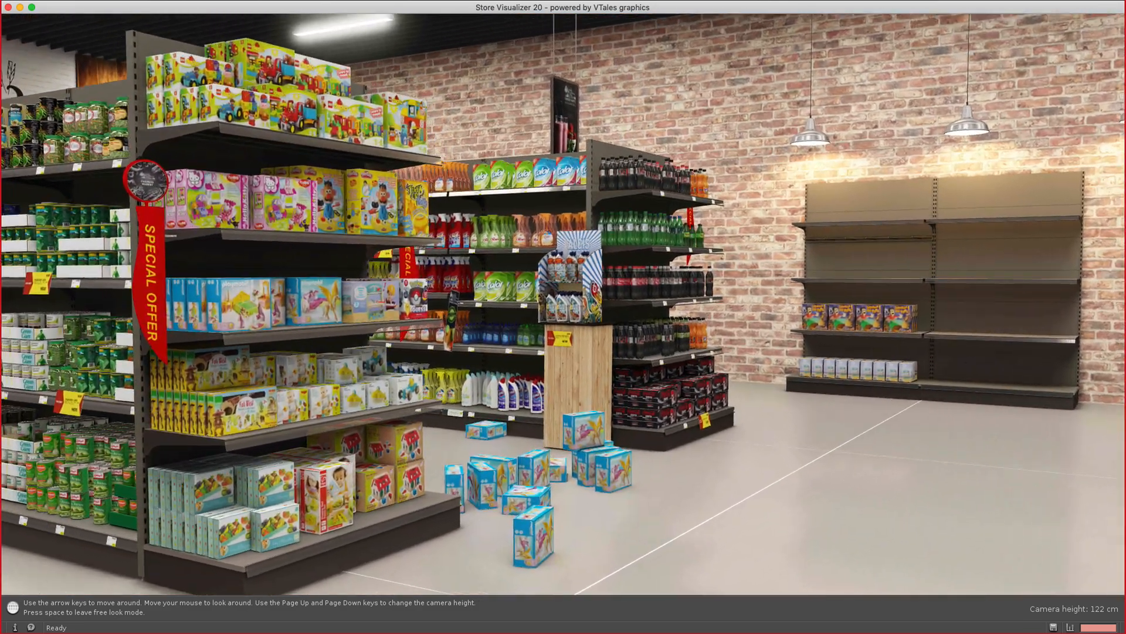
pyautogui.press('Down')
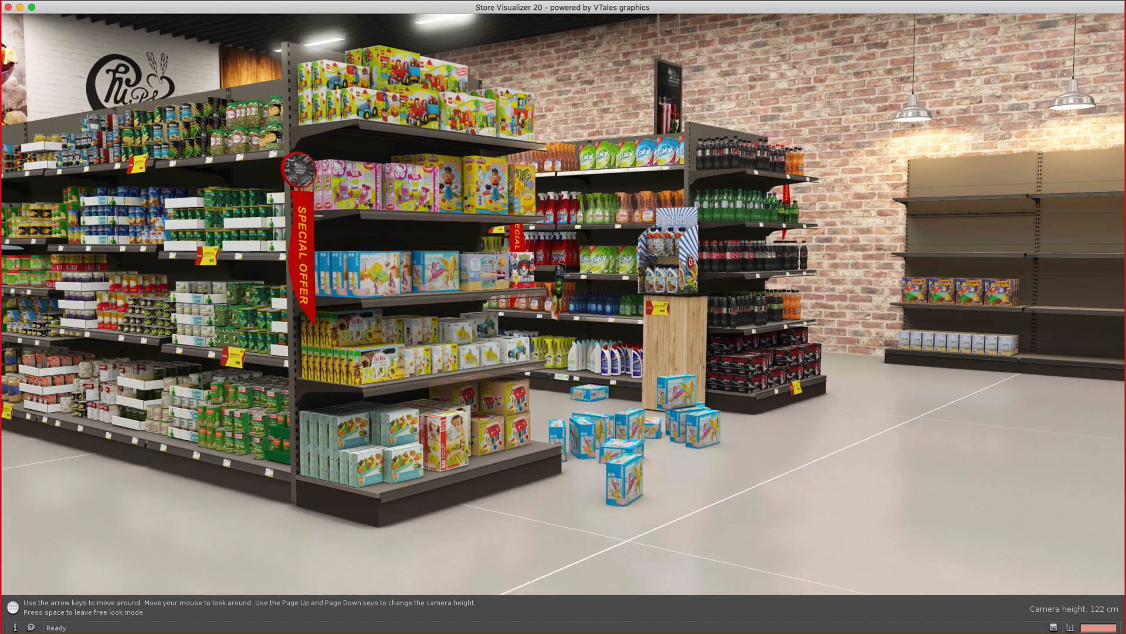
pyautogui.press('space')
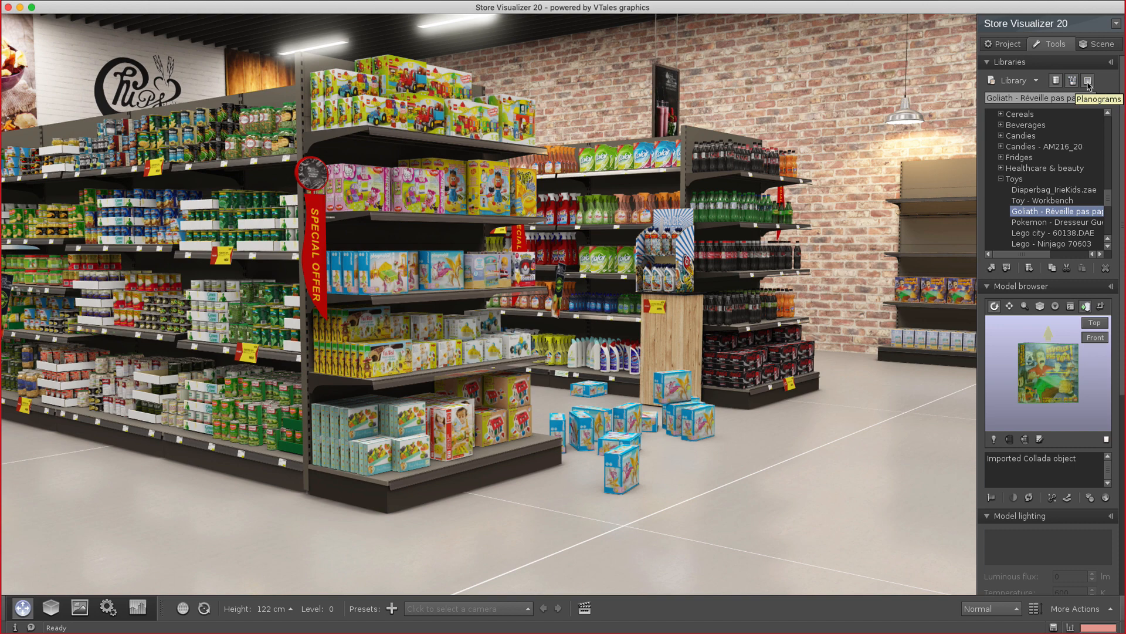
# Switch to YouTube in the browser and play the Planogram import and Consumer Insight Module video muted in theater mode, from the import settings part
pyautogui.press('super+Tab')
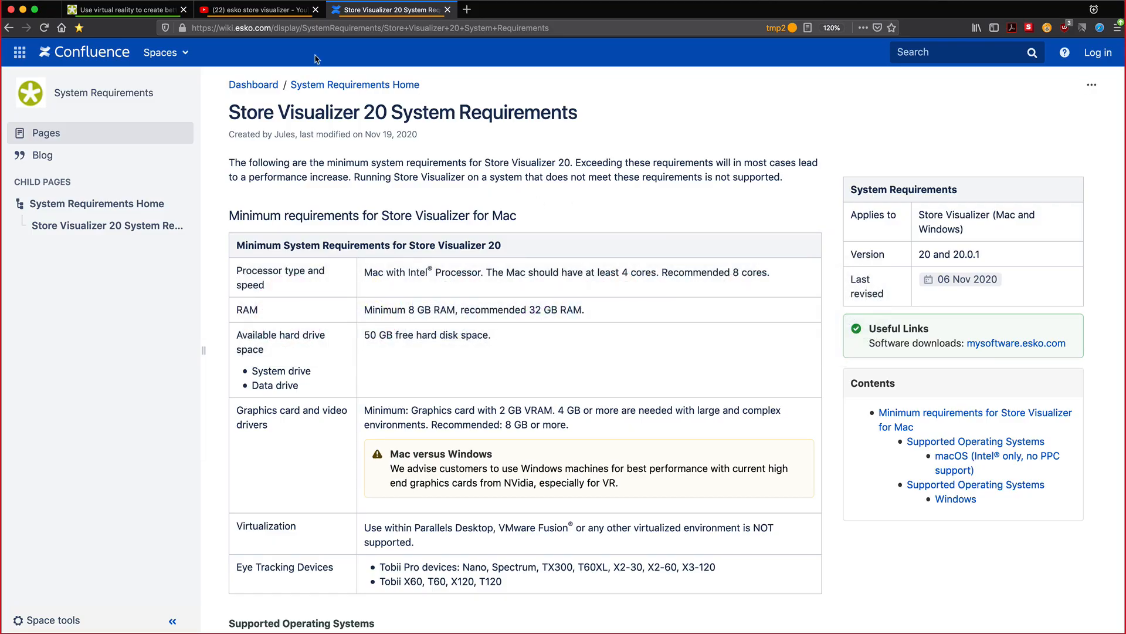
pyautogui.click(241, 12)
pyautogui.moveTo(376, 161)
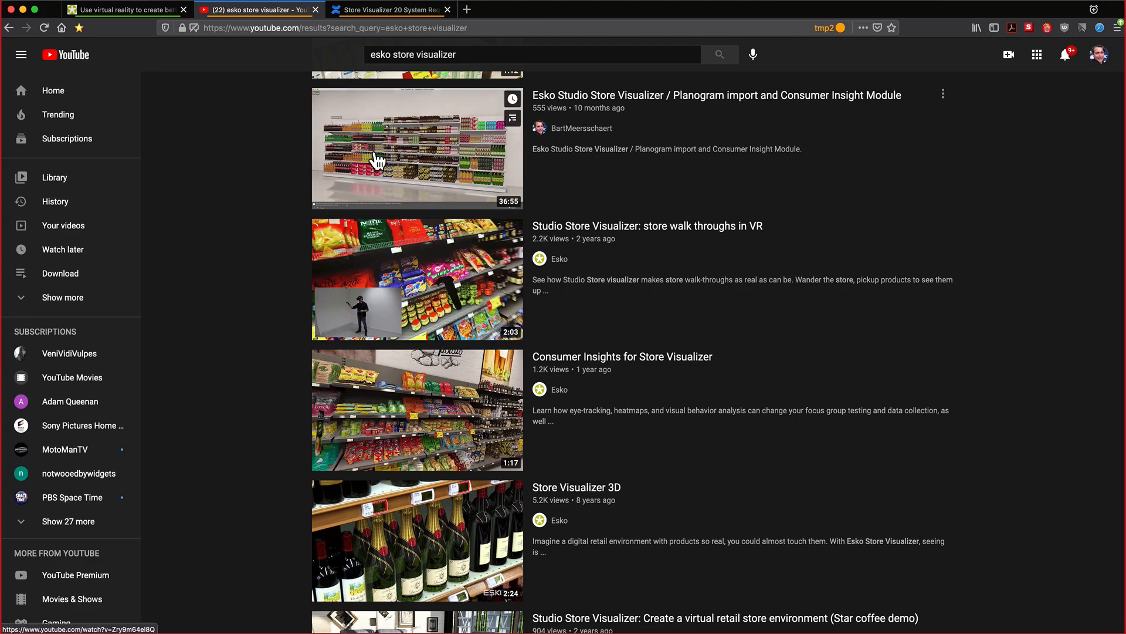
pyautogui.click(376, 161)
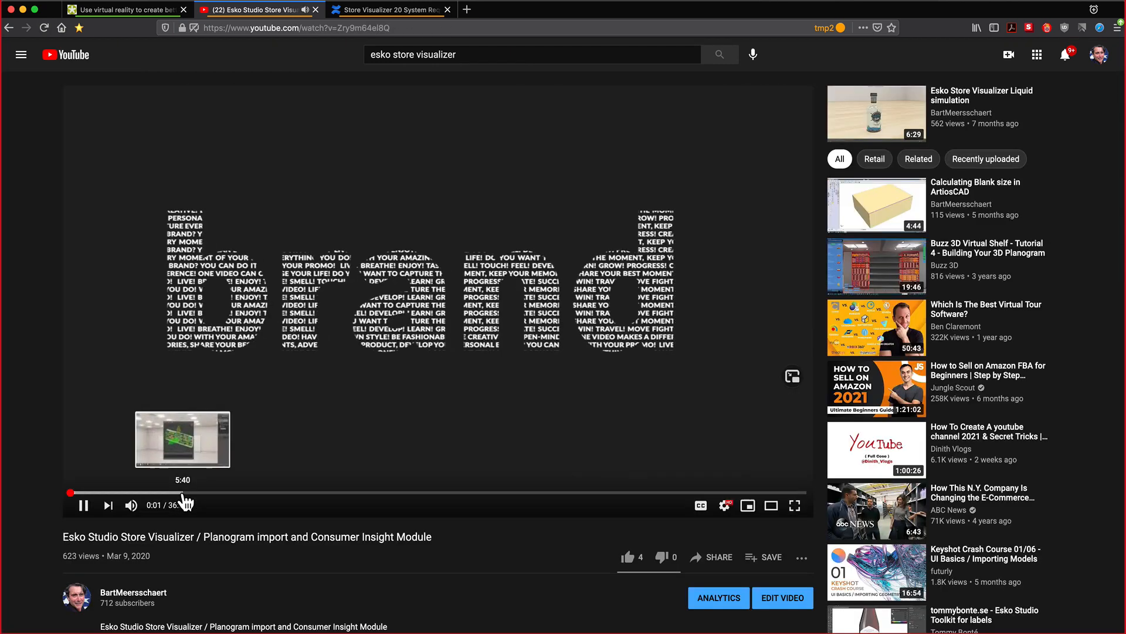
pyautogui.press('XF86AudioMute')
pyautogui.moveTo(187, 502); pyautogui.dragTo(120, 500)
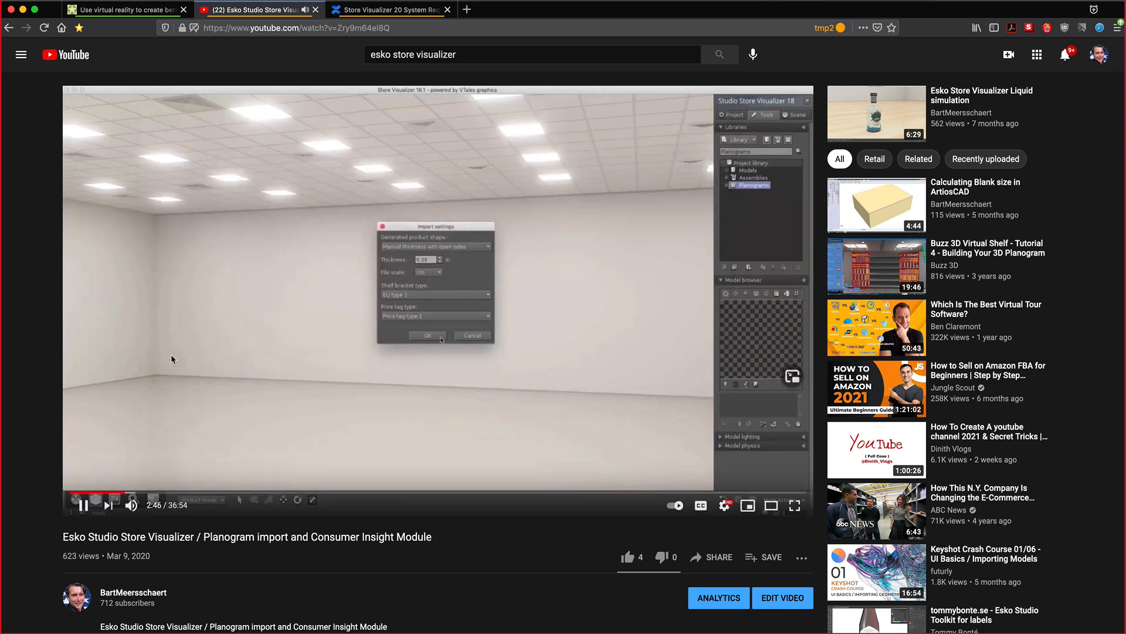
pyautogui.click(771, 505)
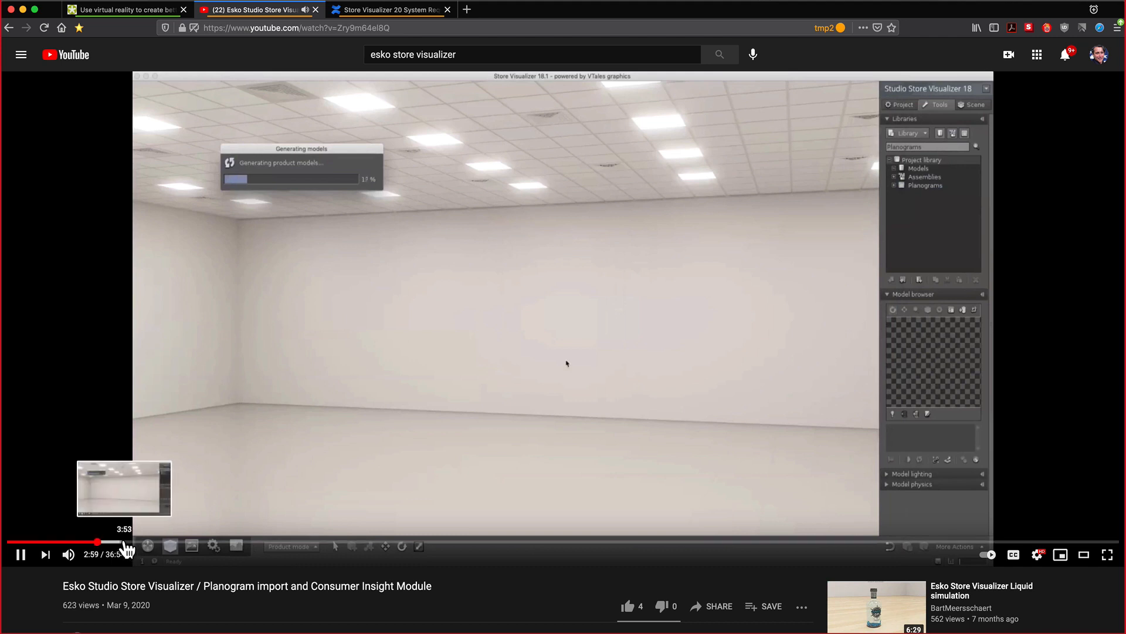
# Skip through the video from planogram import to the data acquisition part at about 15:08, pause it, and return to the search results
pyautogui.click(125, 541)
pyautogui.click(153, 541)
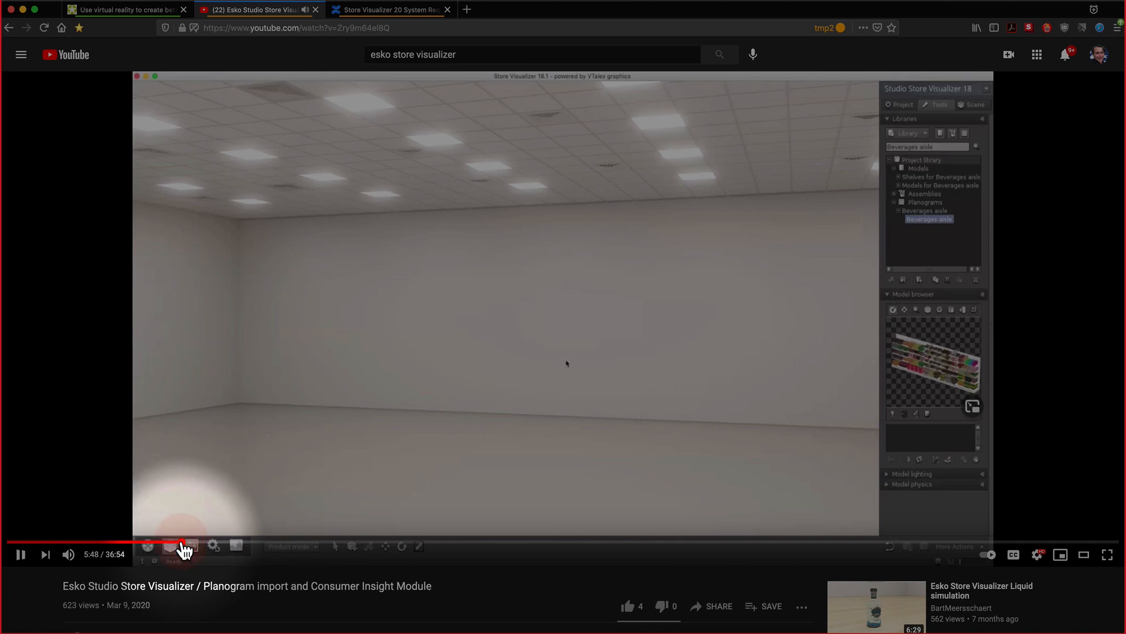
pyautogui.click(182, 542)
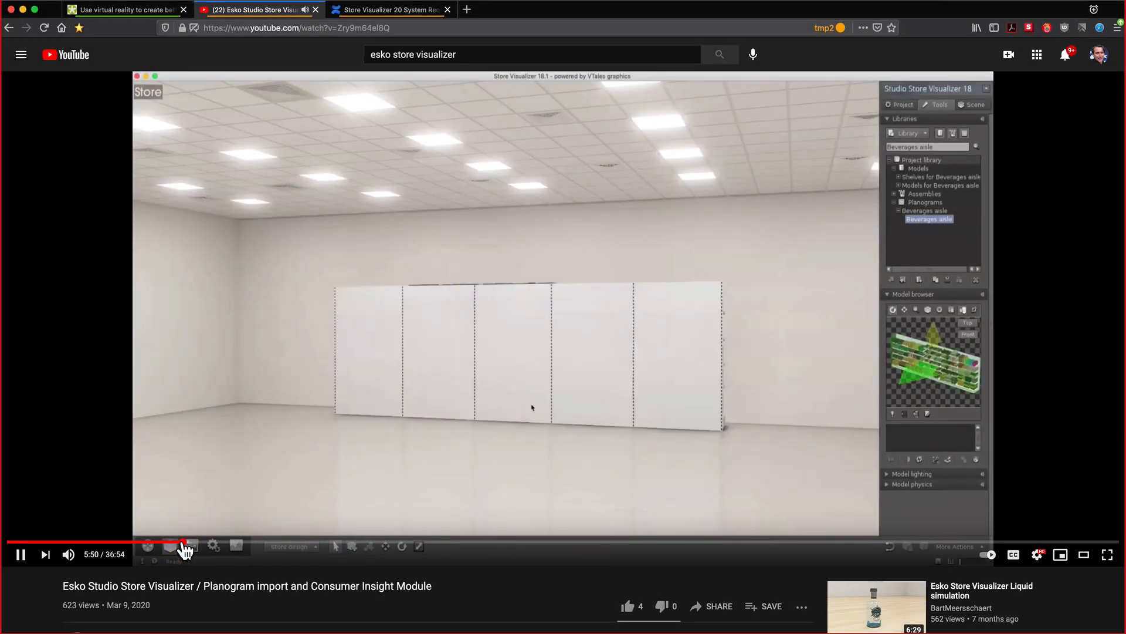
pyautogui.click(253, 542)
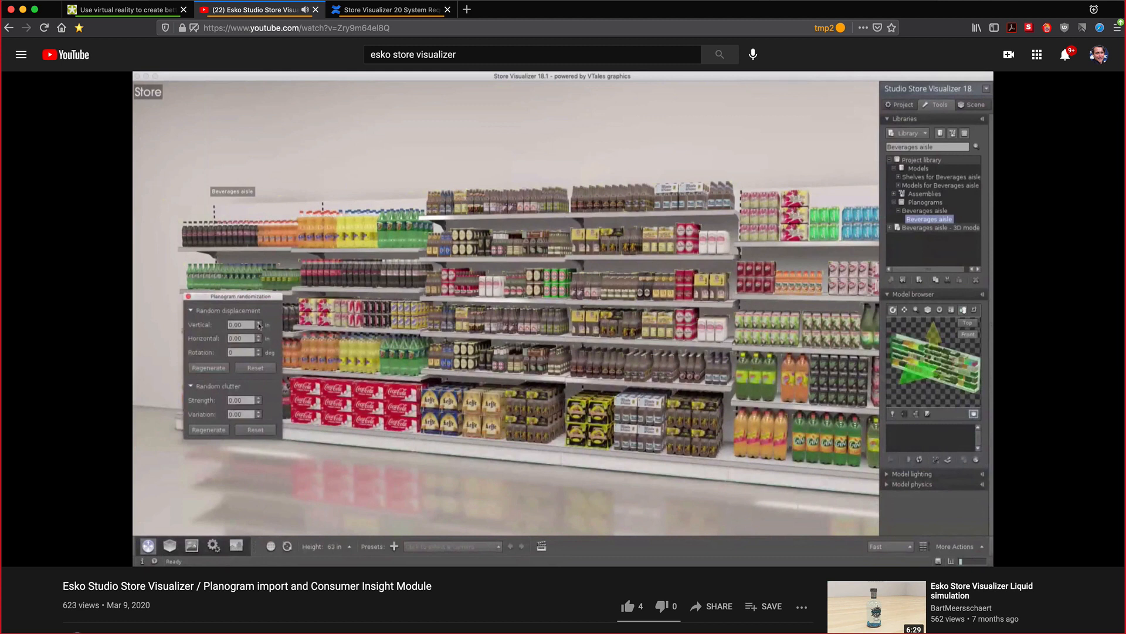
pyautogui.click(332, 542)
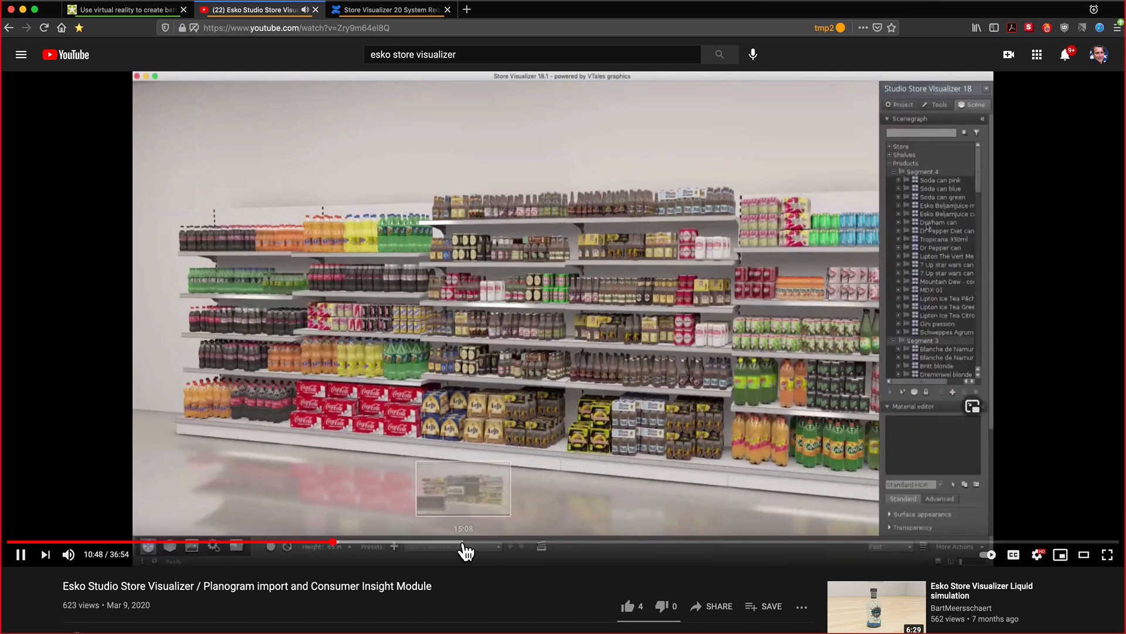
pyautogui.click(463, 543)
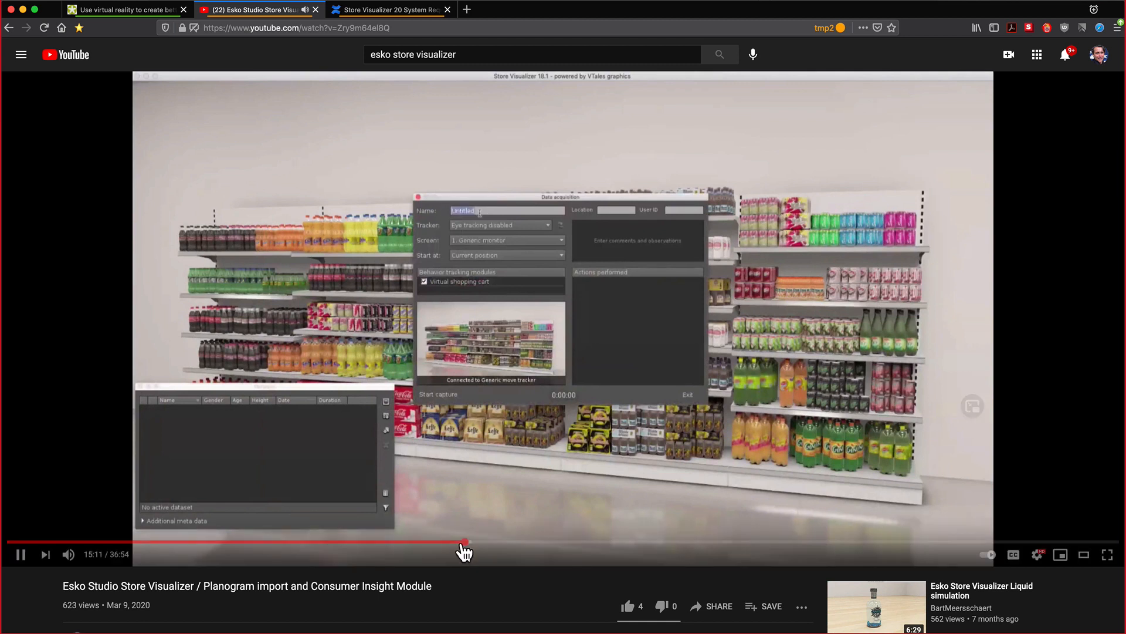
pyautogui.click(21, 554)
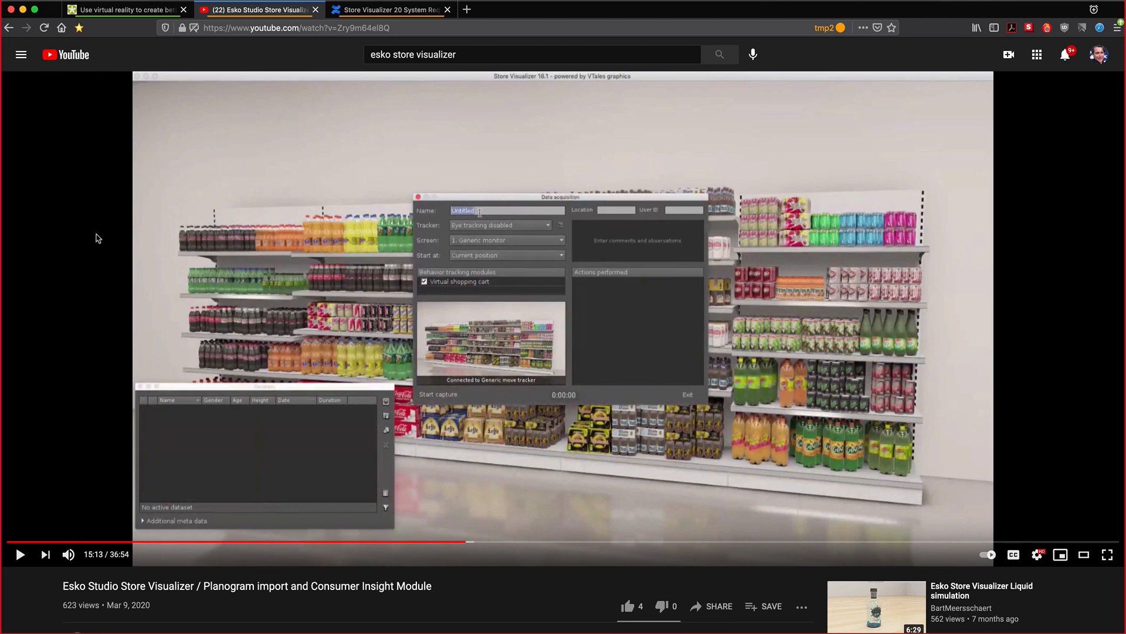
pyautogui.click(6, 28)
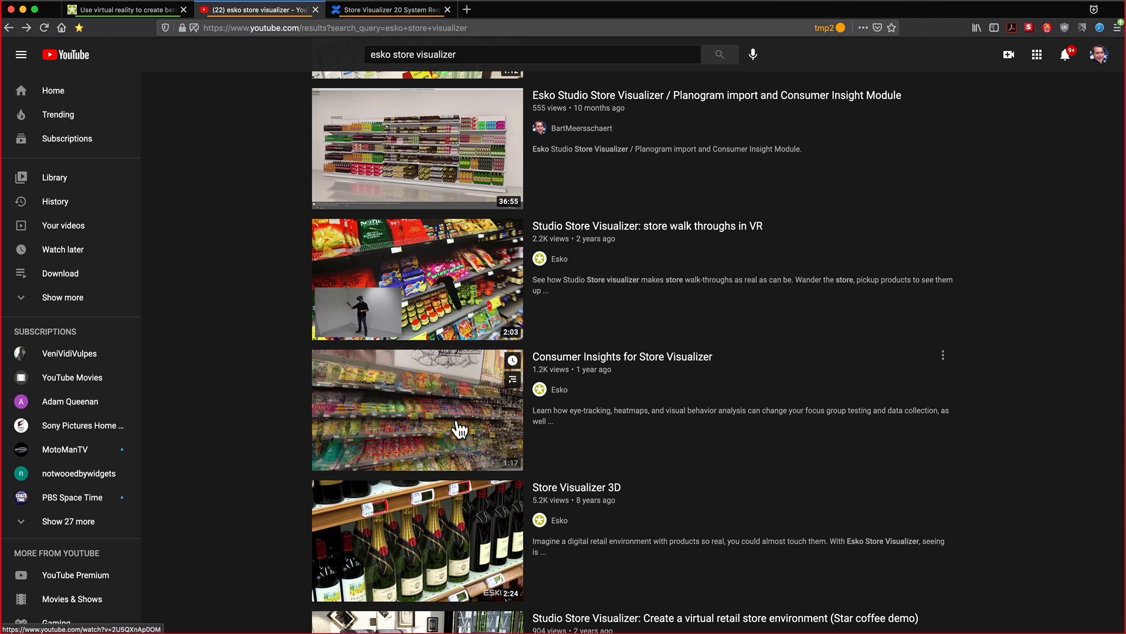
# Switch back to Store Visualizer and walk in free look mode past the fridge and checkouts to the confectionery aisle, leaving the mode there
pyautogui.press('super+Tab')
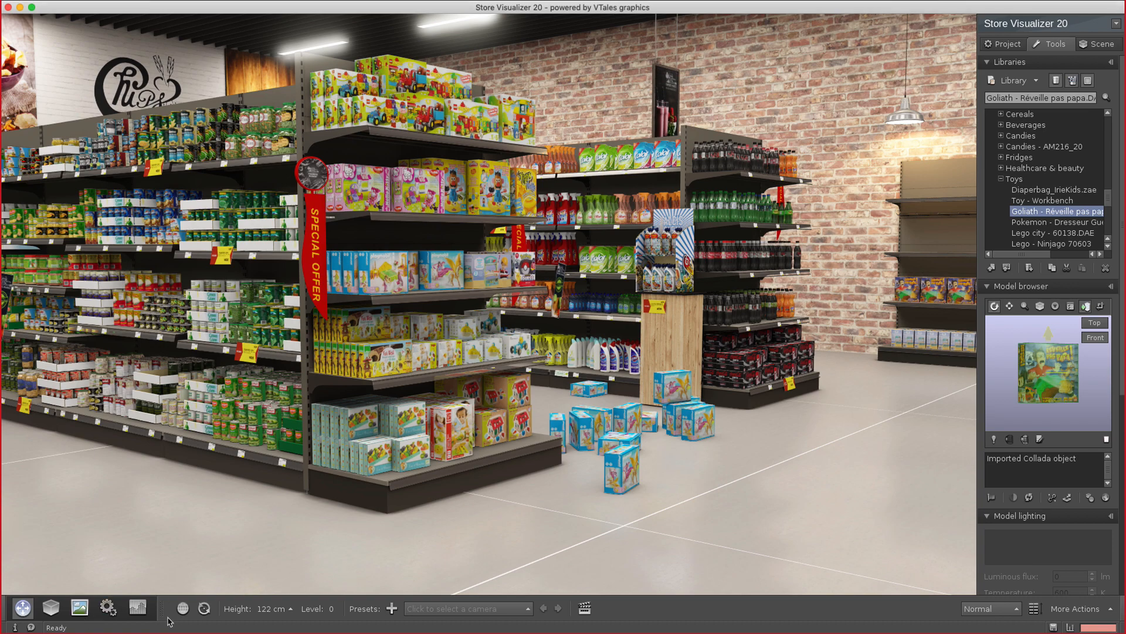
pyautogui.click(182, 608)
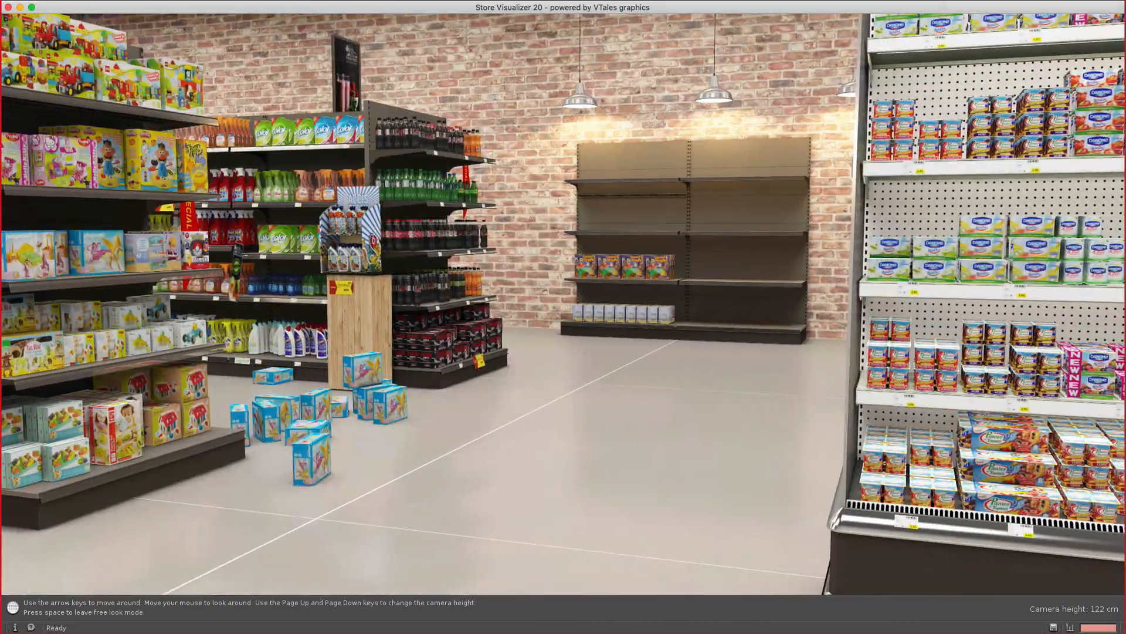
pyautogui.press('Up')
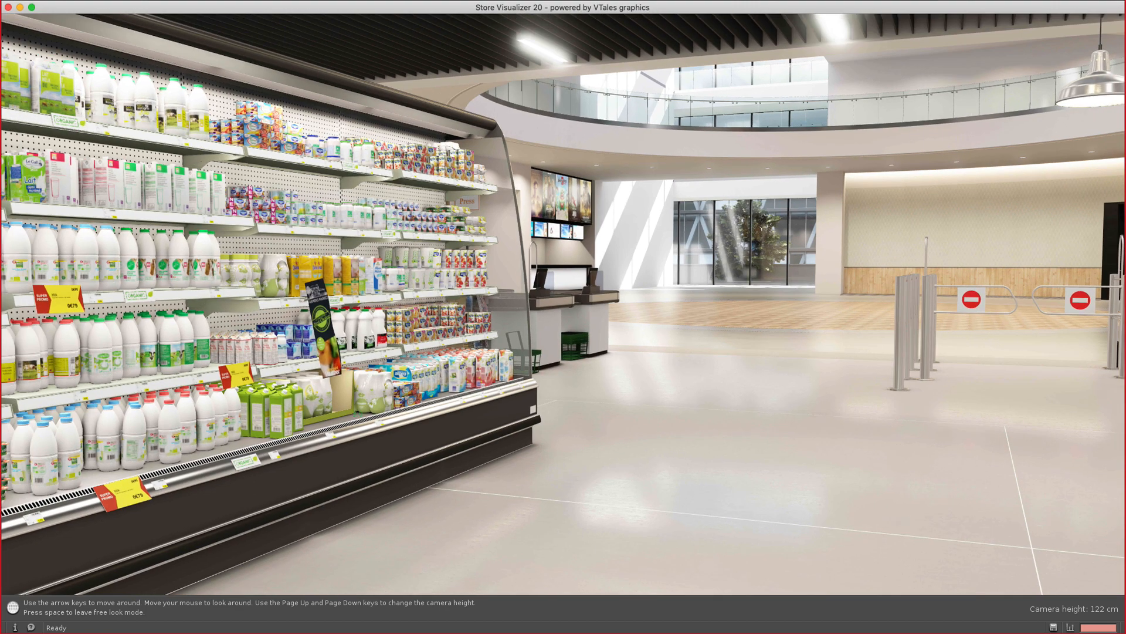
pyautogui.press('Up')
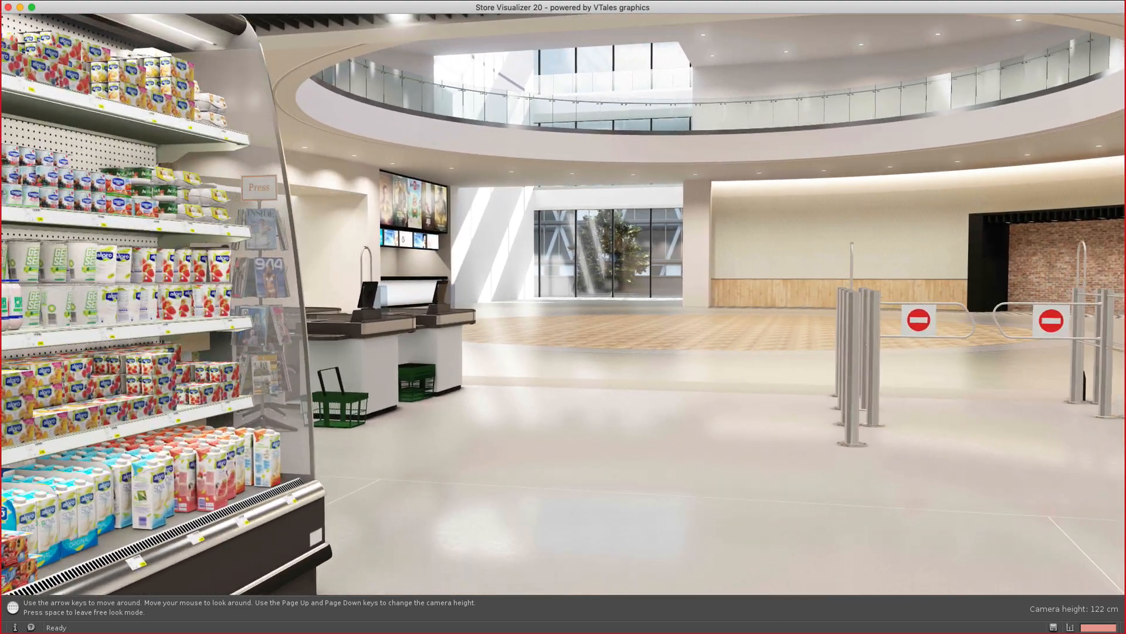
pyautogui.press('Up')
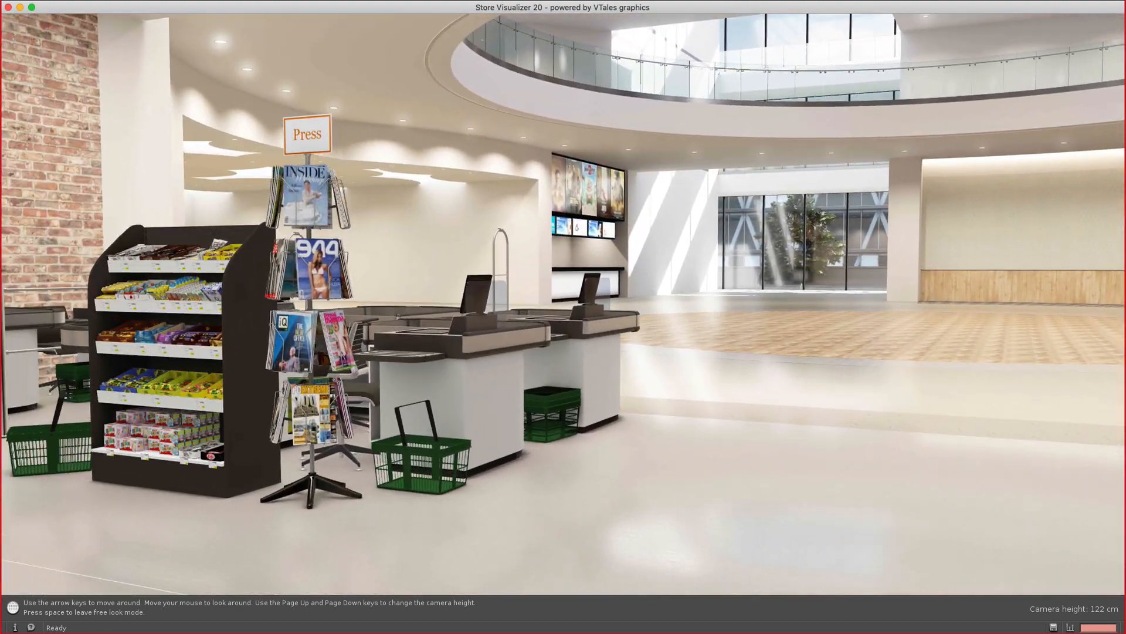
pyautogui.press('Up')
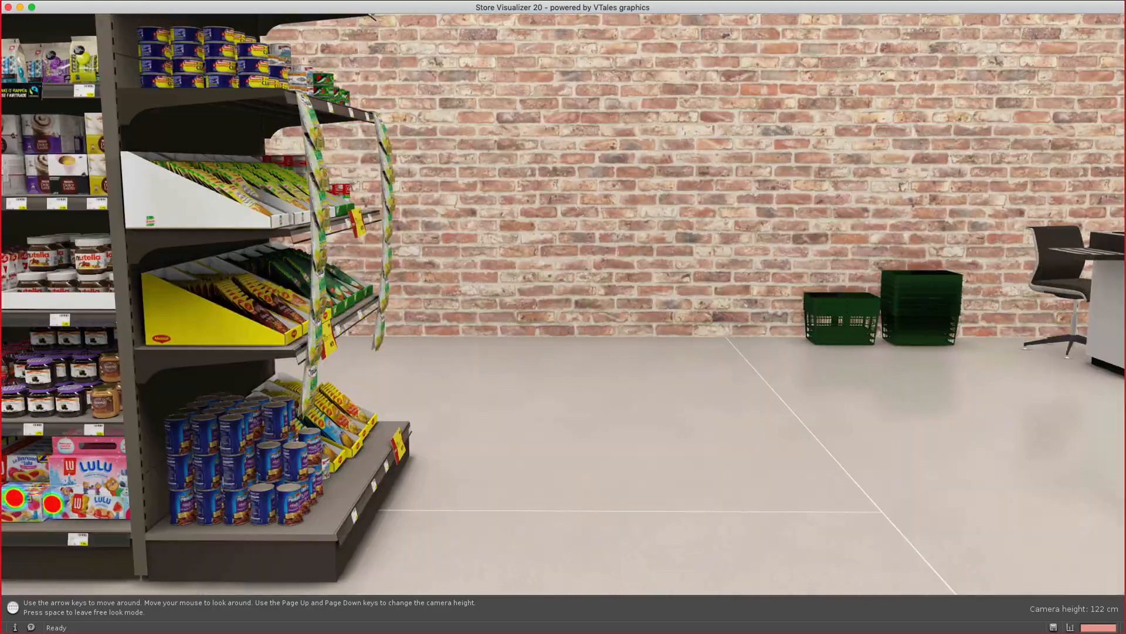
pyautogui.press('Up')
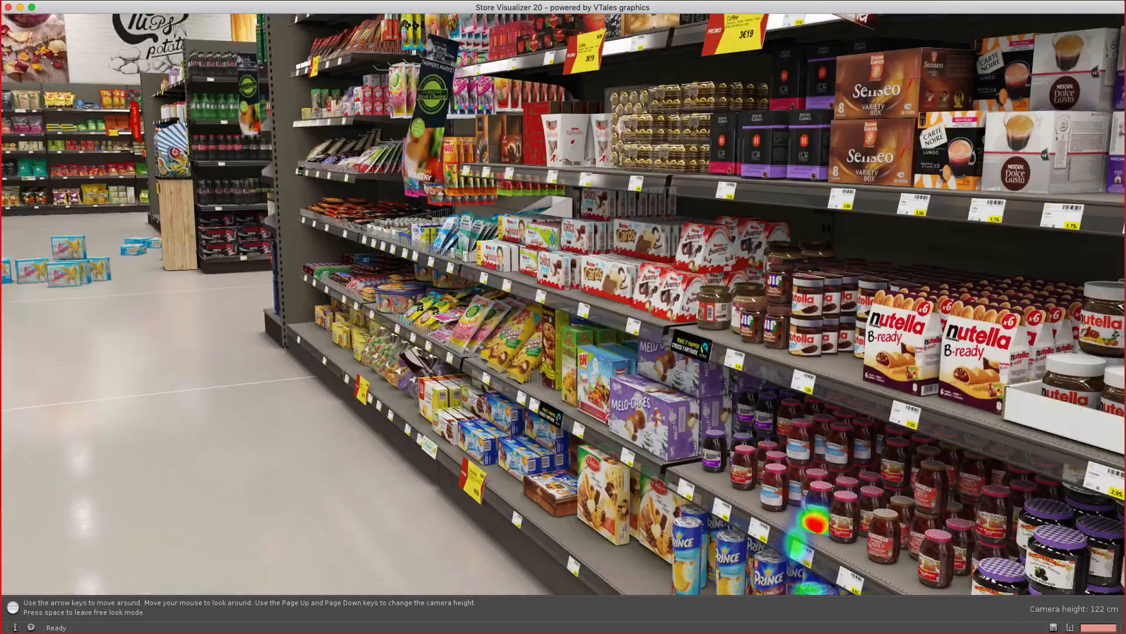
pyautogui.press('Down')
pyautogui.press('Down')
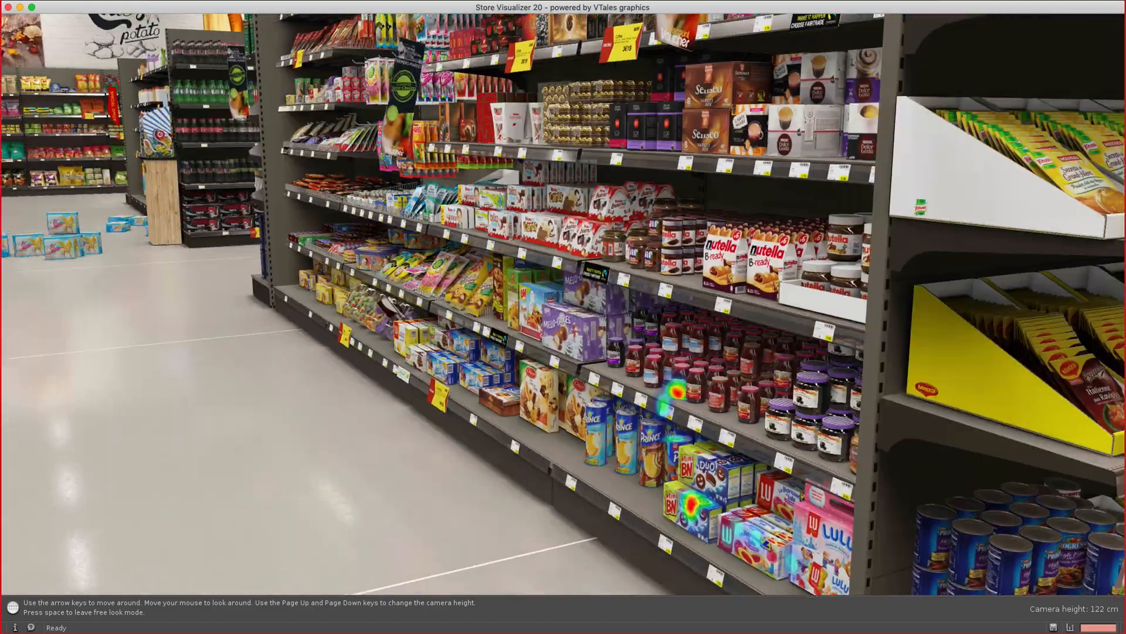
pyautogui.press('Down')
pyautogui.press('Down')
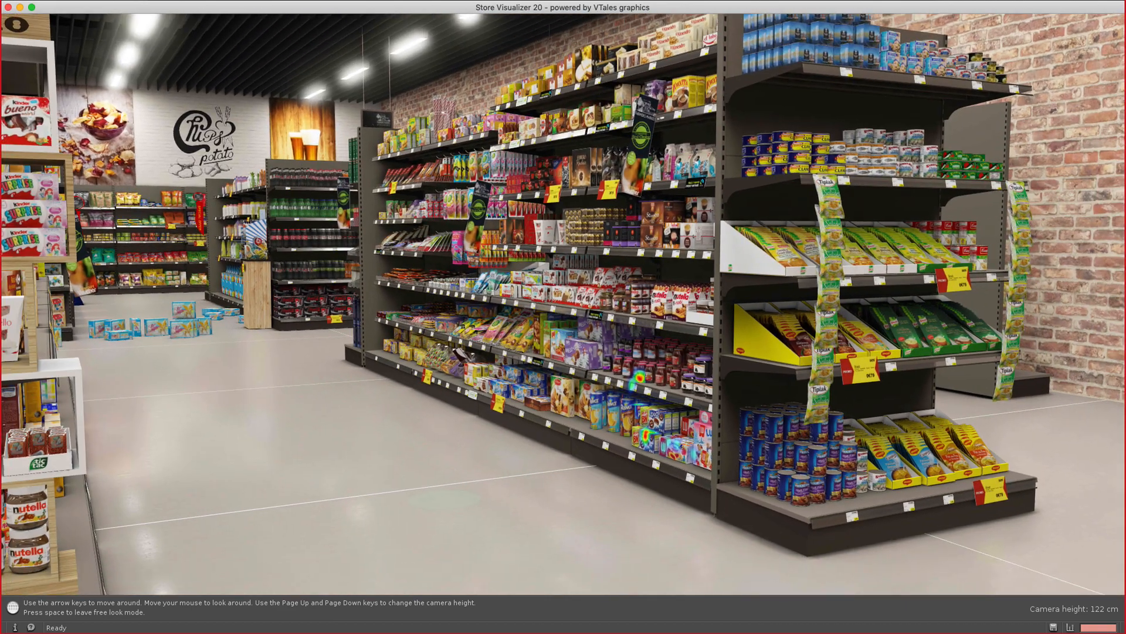
pyautogui.press('space')
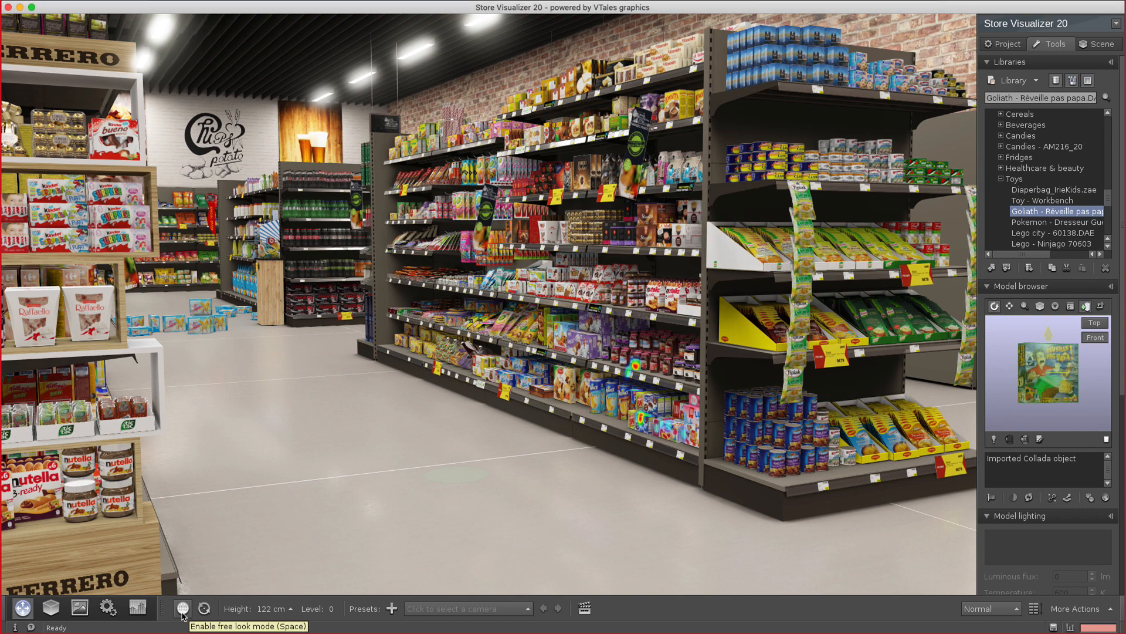
# Open the consumer insight datasets and activate the three remaining eyetracking datasets alongside the one already active
pyautogui.click(142, 612)
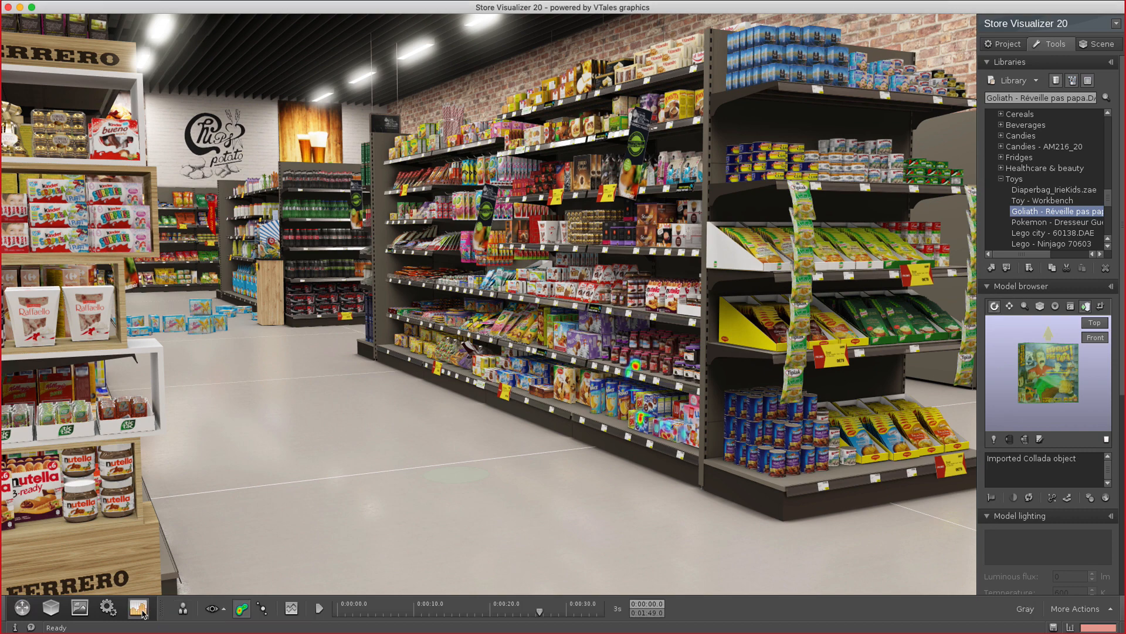
pyautogui.click(183, 610)
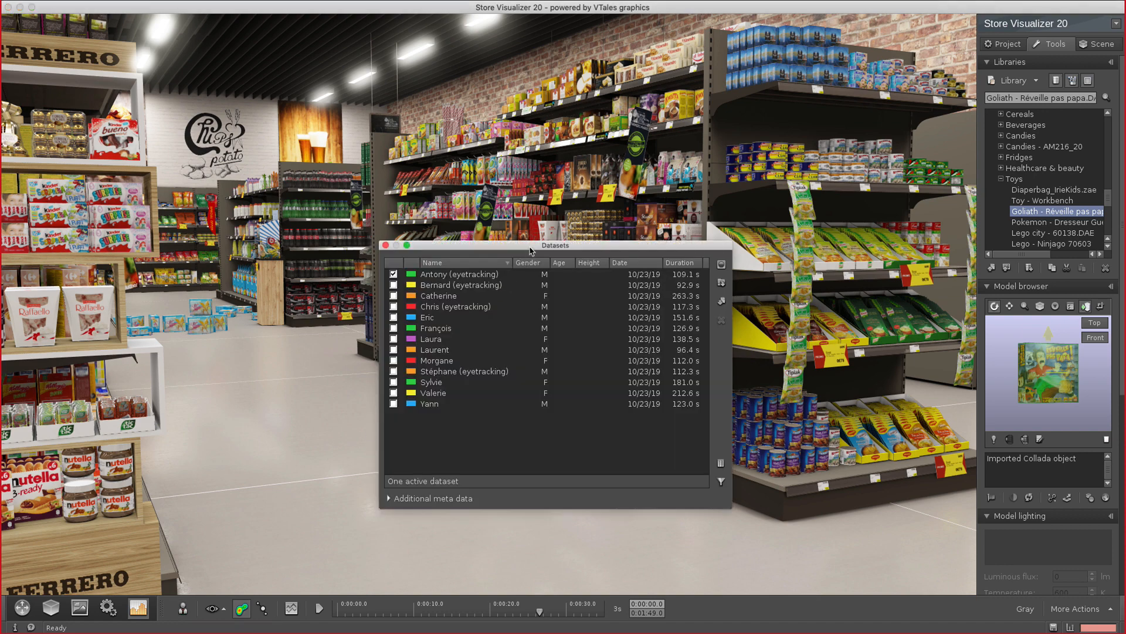
pyautogui.moveTo(533, 250); pyautogui.dragTo(772, 293)
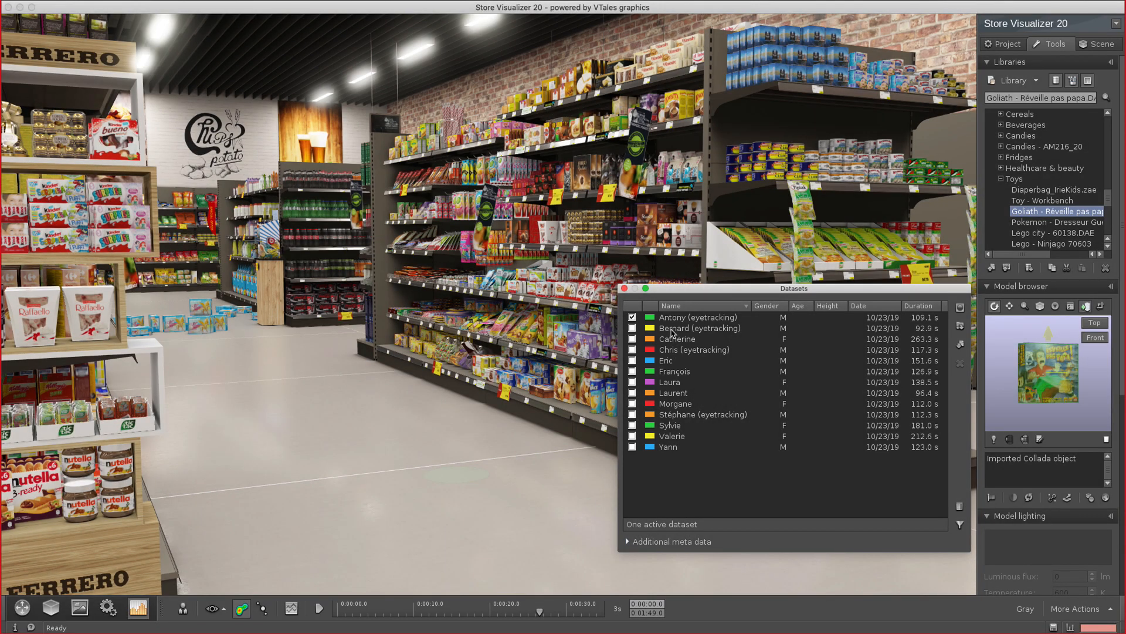
pyautogui.click(632, 329)
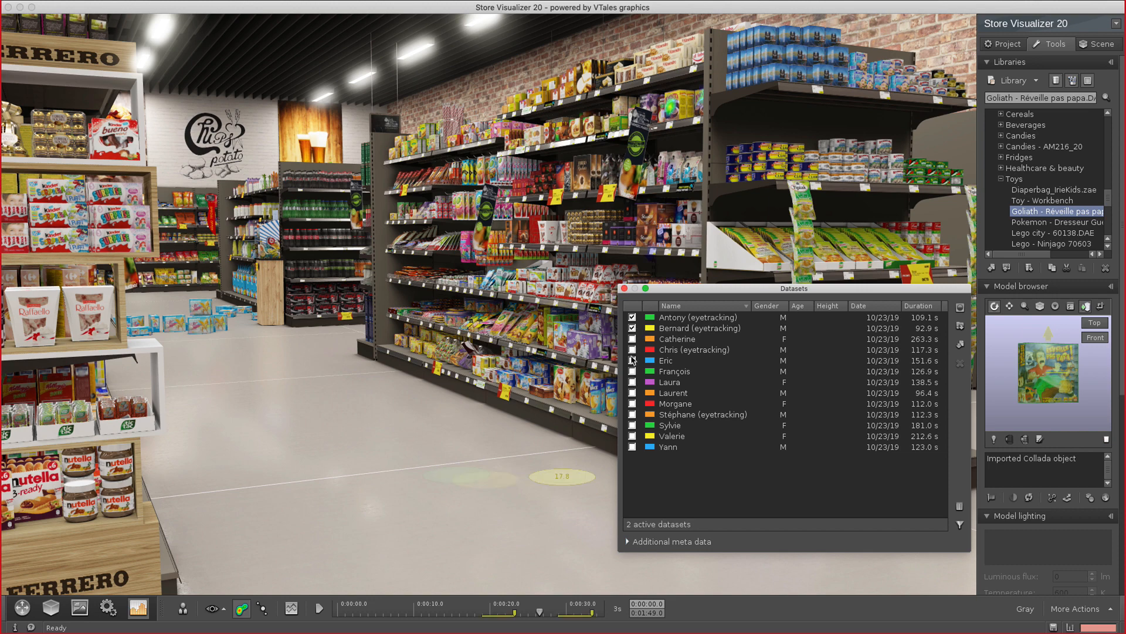
pyautogui.click(633, 349)
pyautogui.click(632, 415)
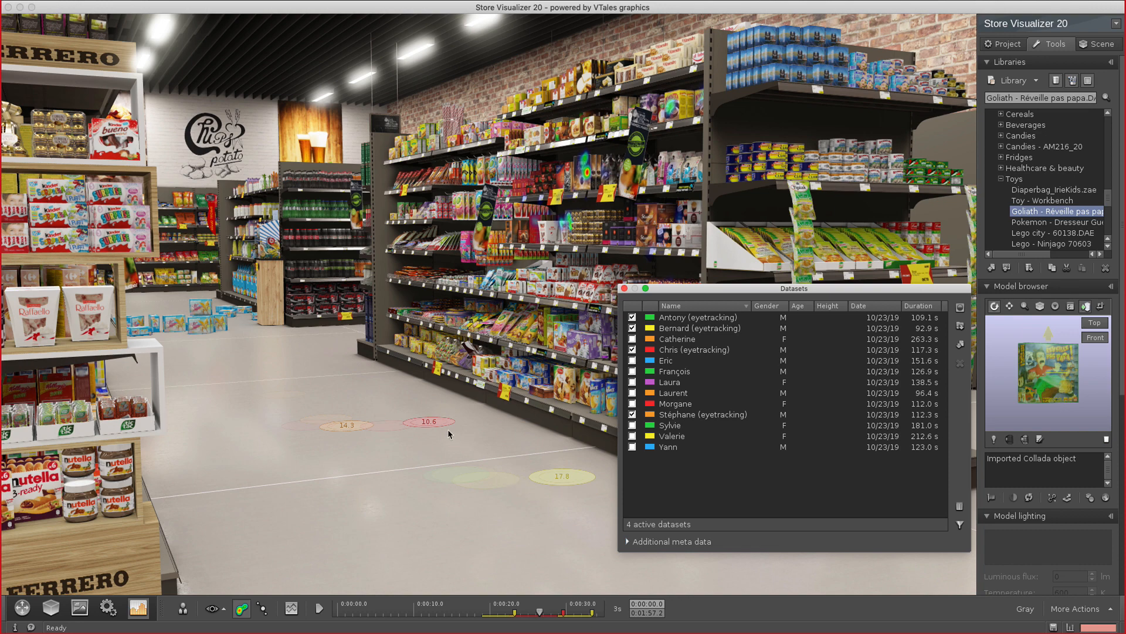
# Show the dataset filter, examine the attributes available for filtering, and close the datasets window
pyautogui.click(960, 526)
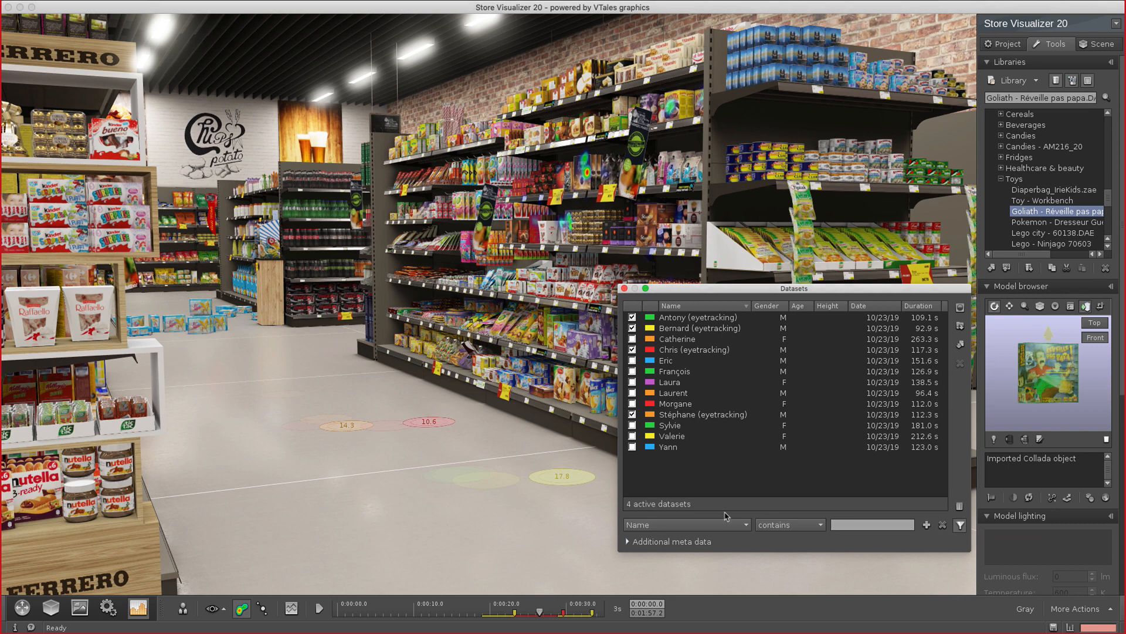
pyautogui.click(706, 526)
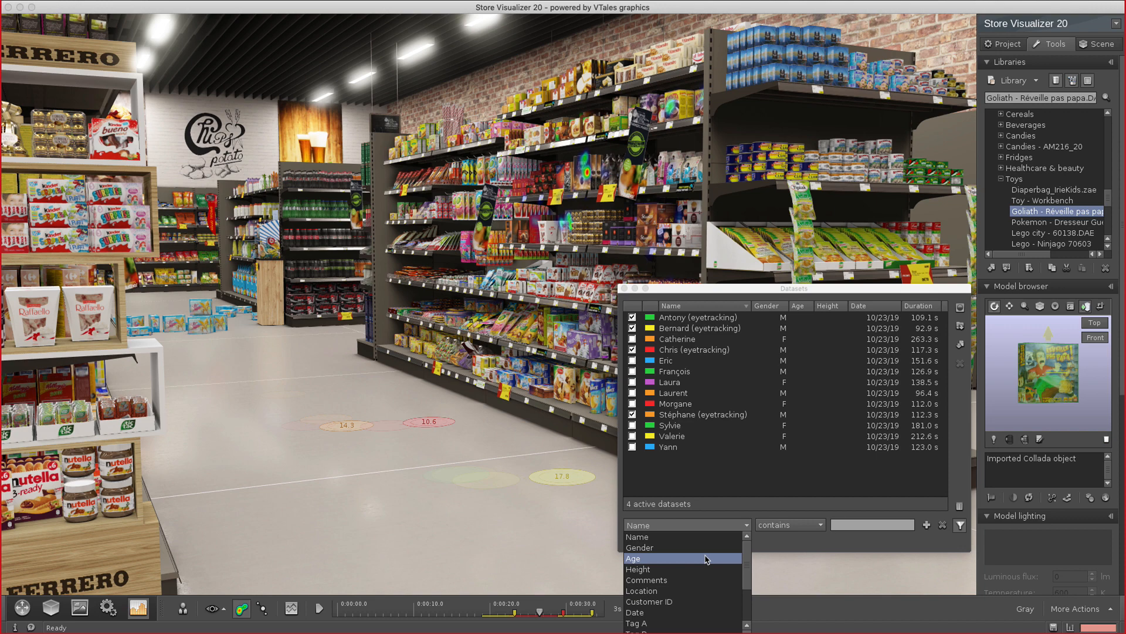
pyautogui.click(714, 509)
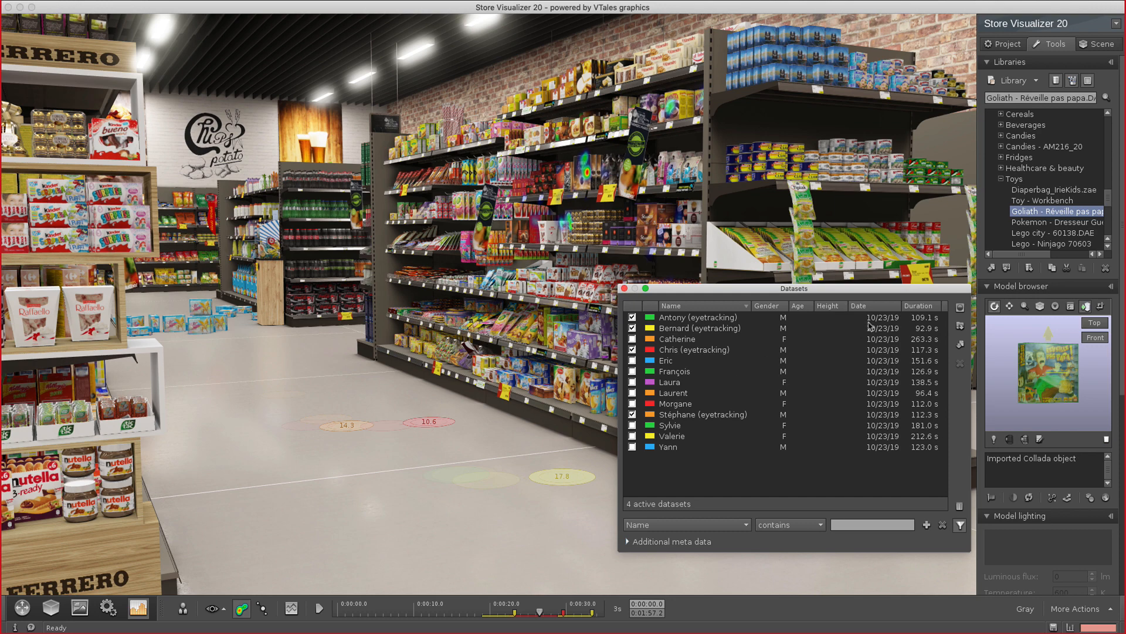
pyautogui.click(625, 289)
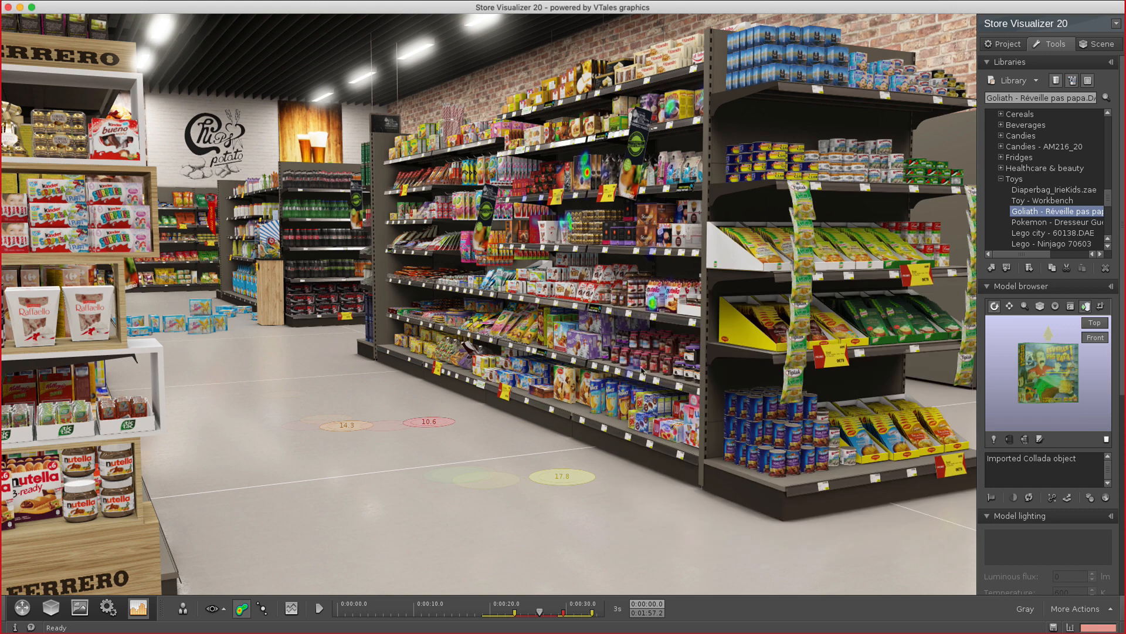
# Set the time span of the displayed eyetracking data to 30s and render the store background in grayscale
pyautogui.click(614, 609)
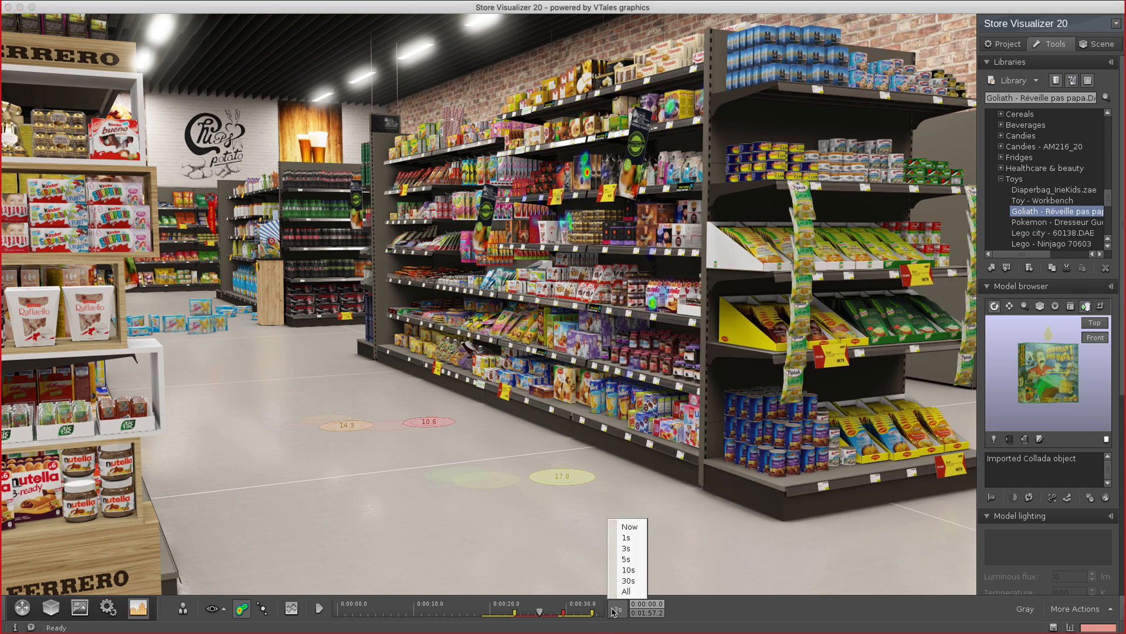
pyautogui.click(627, 581)
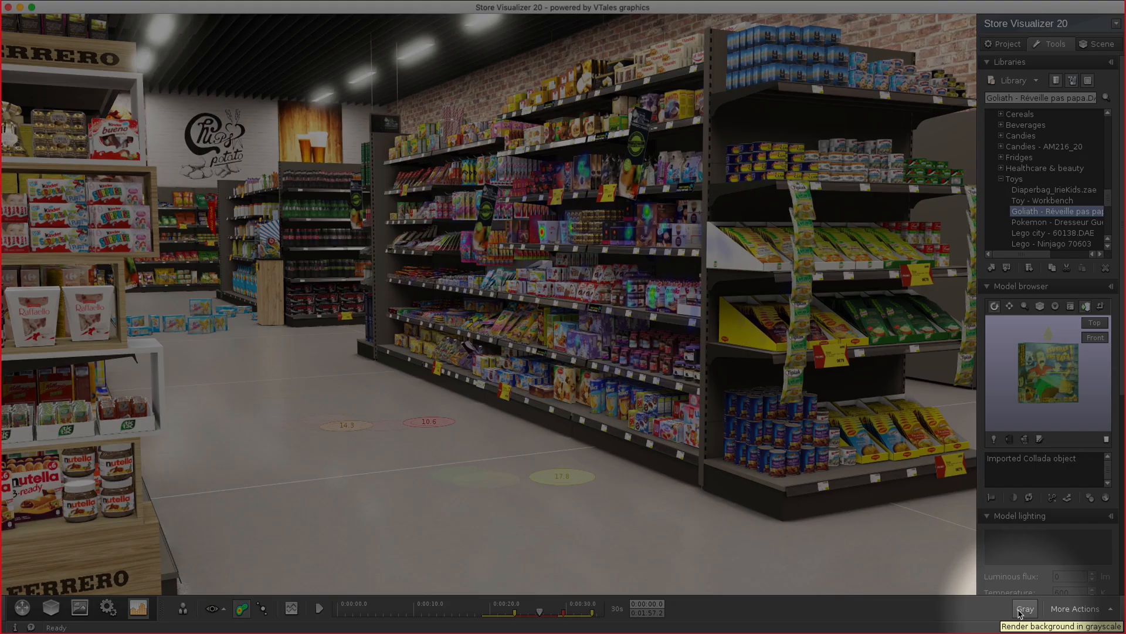
pyautogui.click(1022, 609)
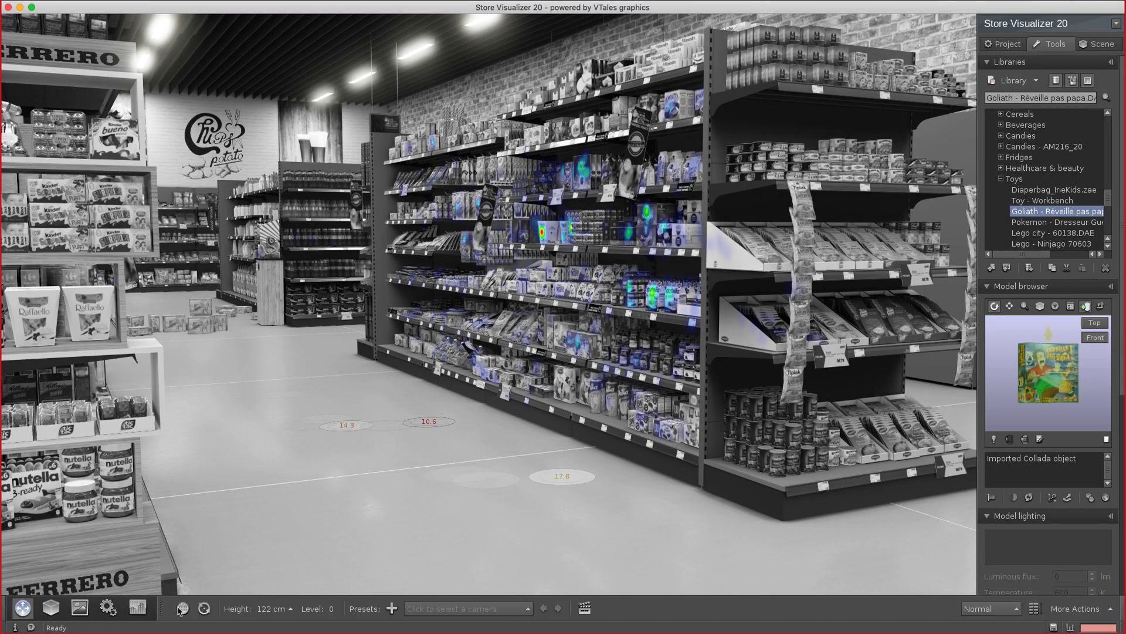
# Walk closer to the heat-mapped confectionery shelf and scrub the timeline to about 31 s and back to 27 s
pyautogui.click(183, 609)
pyautogui.press('Up')
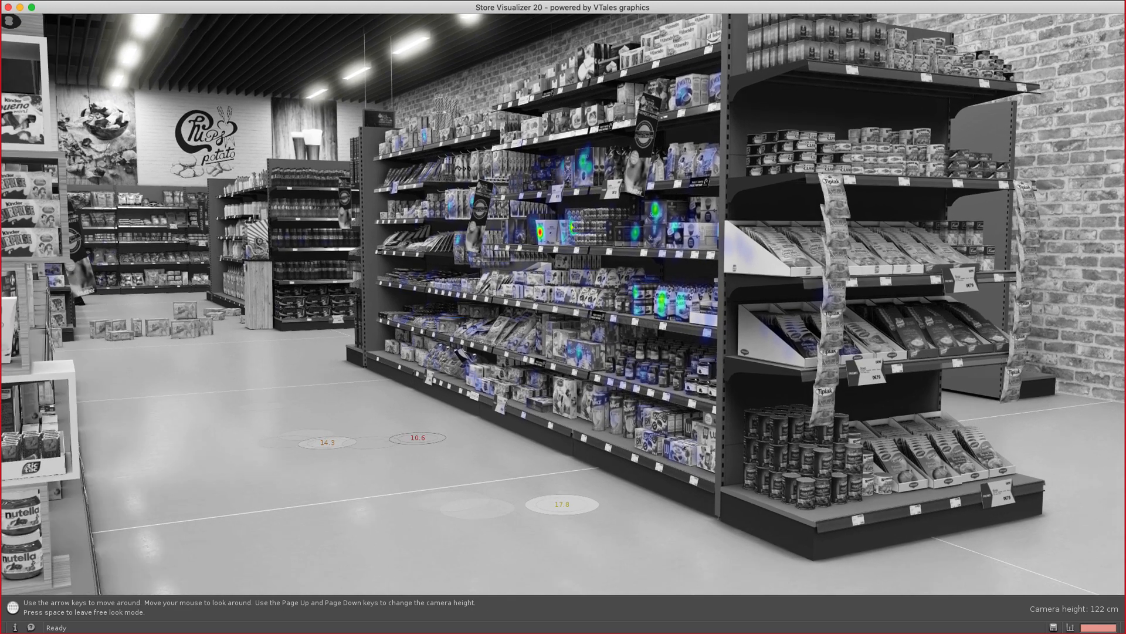
pyautogui.press('space')
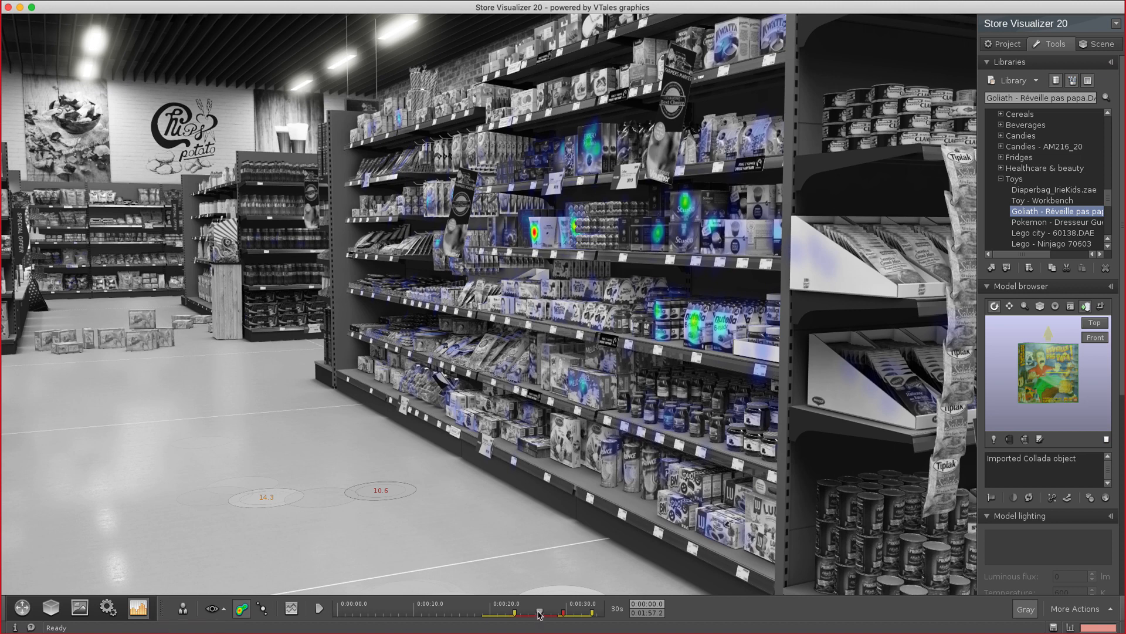
pyautogui.moveTo(538, 613); pyautogui.dragTo(578, 610)
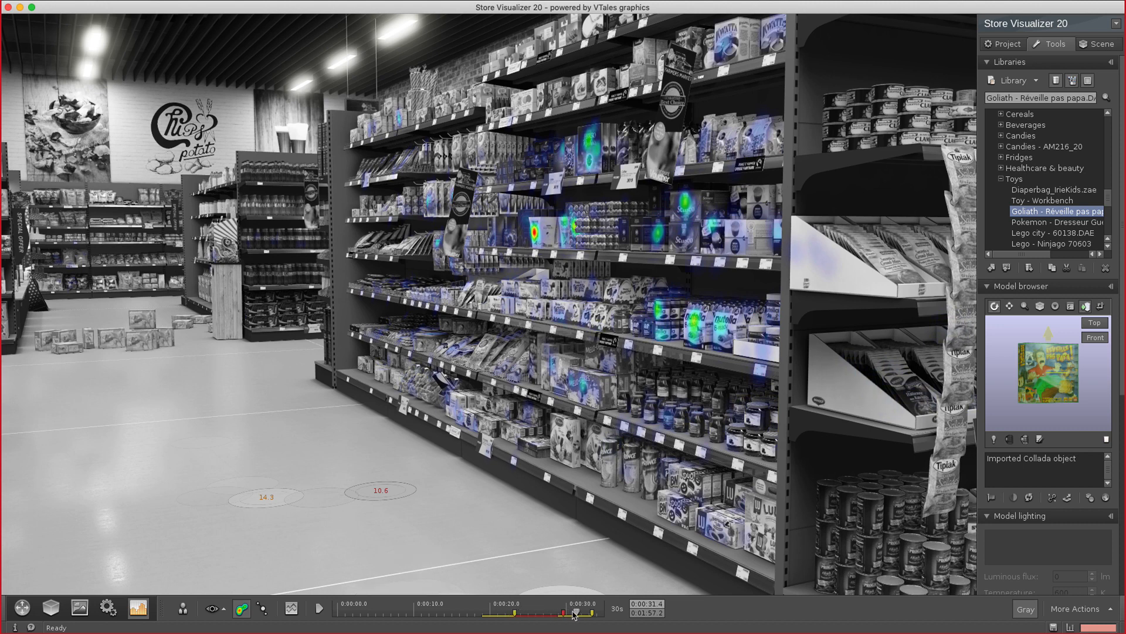
pyautogui.moveTo(576, 612); pyautogui.dragTo(492, 615)
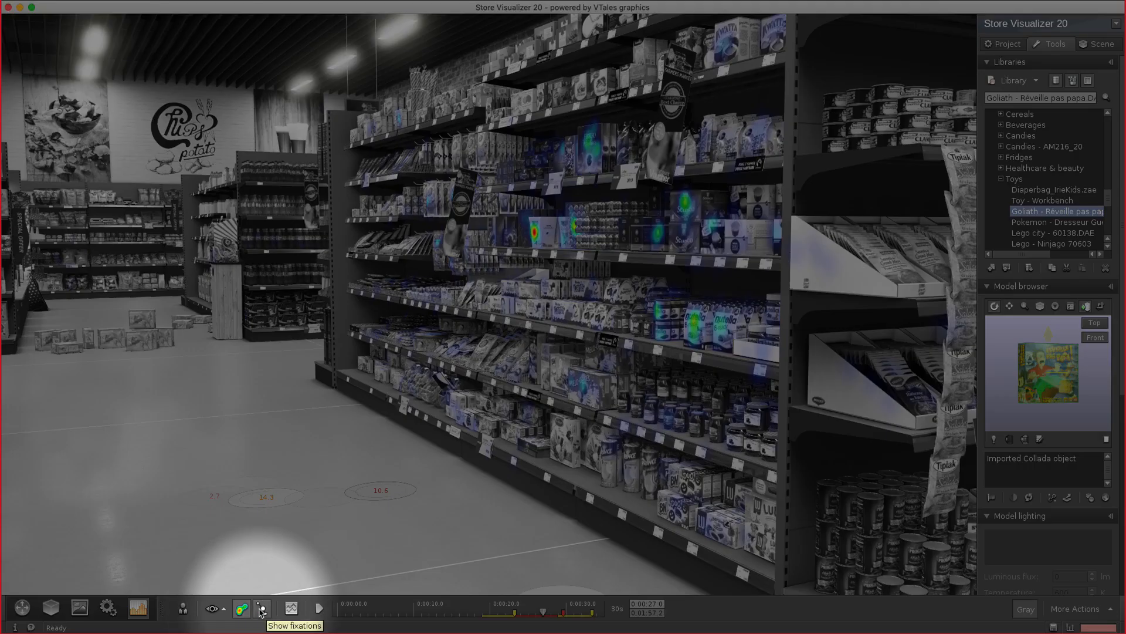
# Show fixations for the shelf and deactivate the first three eyetracking datasets so that only the fourth is displayed
pyautogui.click(262, 609)
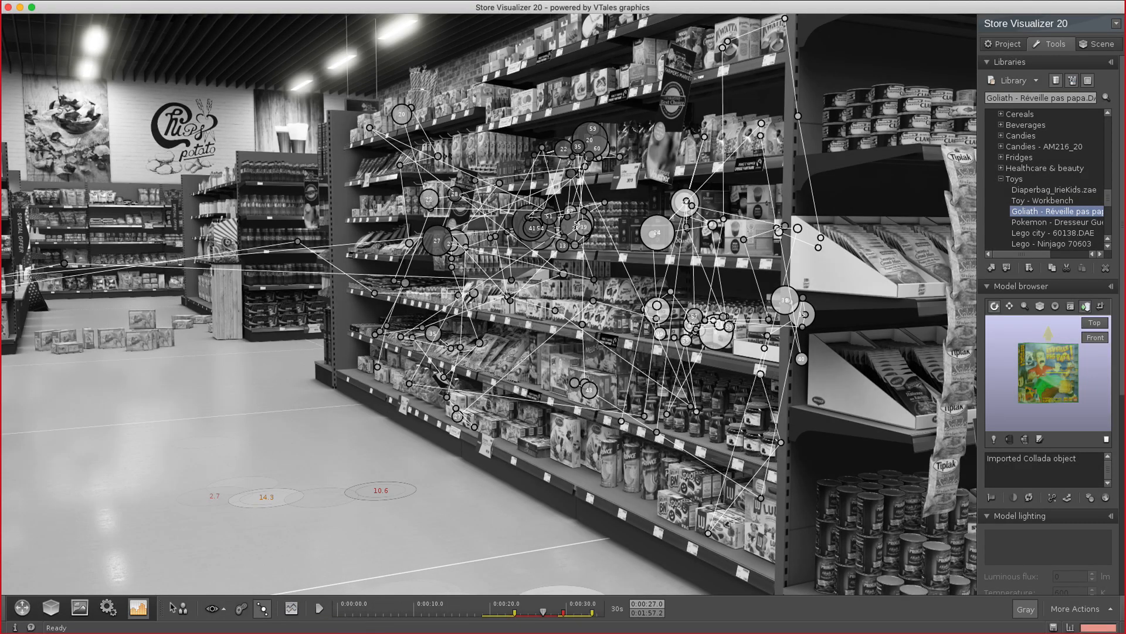
pyautogui.click(183, 609)
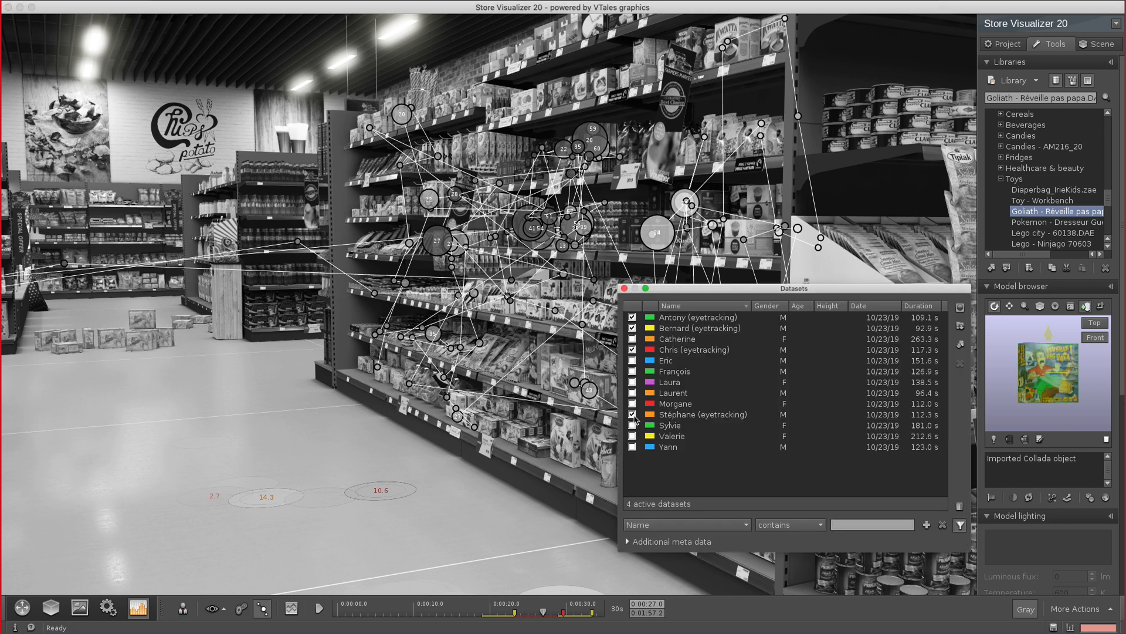
pyautogui.click(632, 317)
pyautogui.click(632, 328)
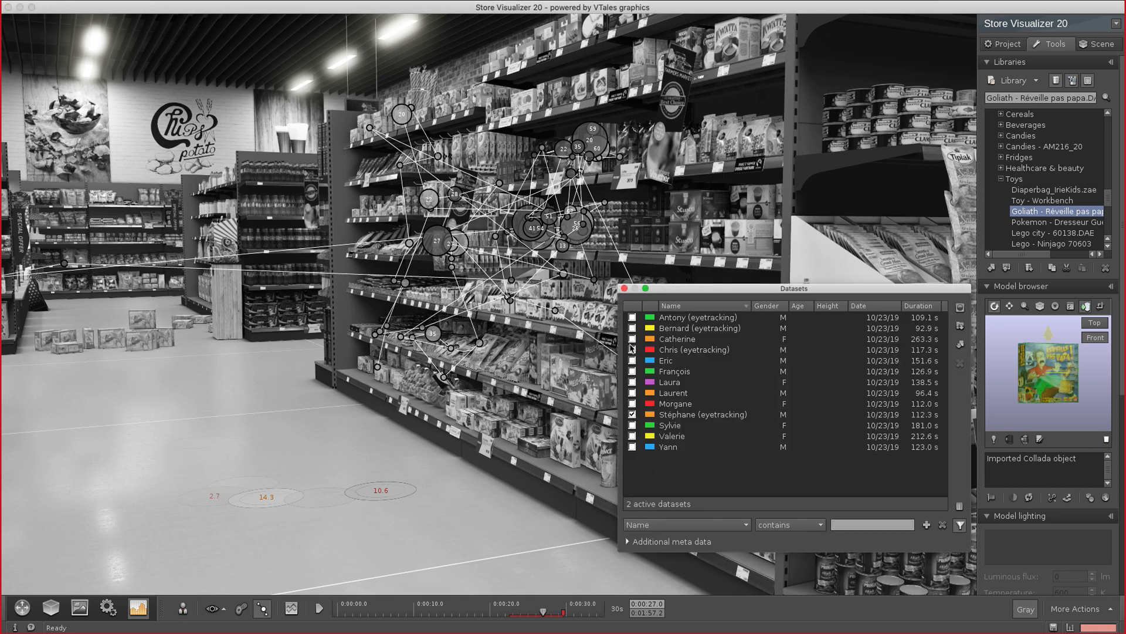
pyautogui.click(631, 350)
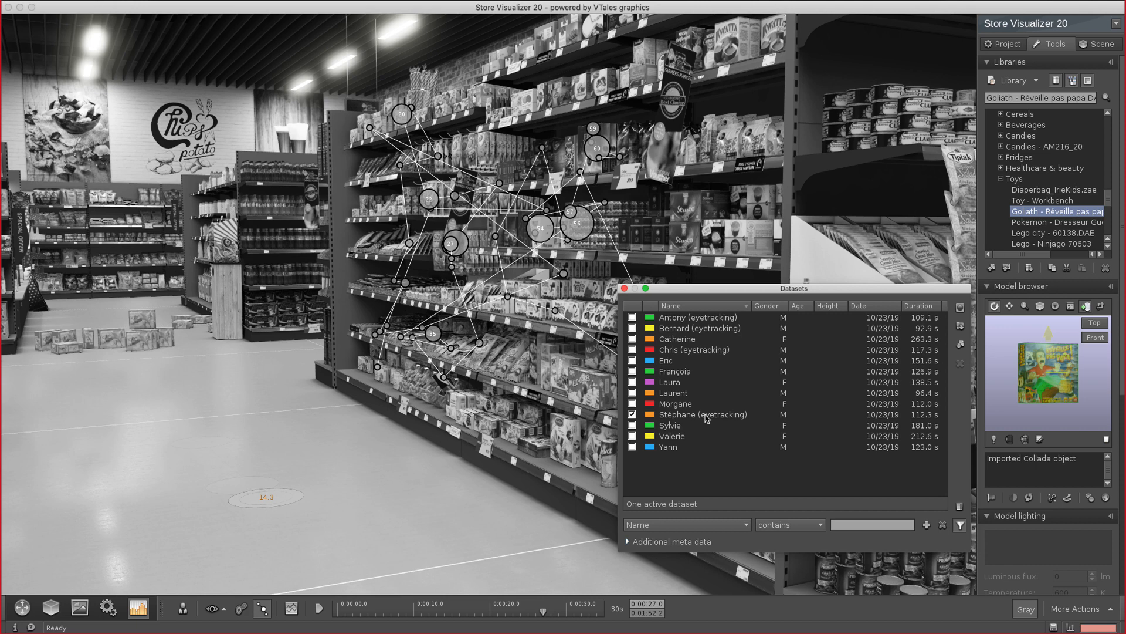
pyautogui.click(624, 289)
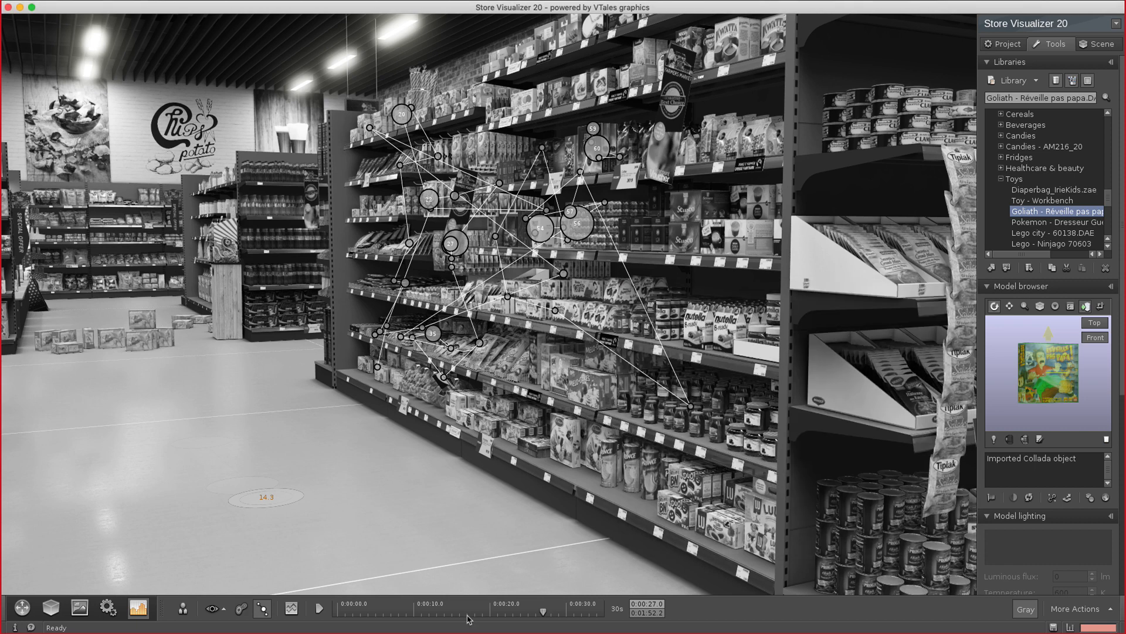
# Scrub the fixation timeline back to about 3 s and forward to 28 s to follow the shopper's gaze path
pyautogui.moveTo(544, 614); pyautogui.dragTo(362, 618)
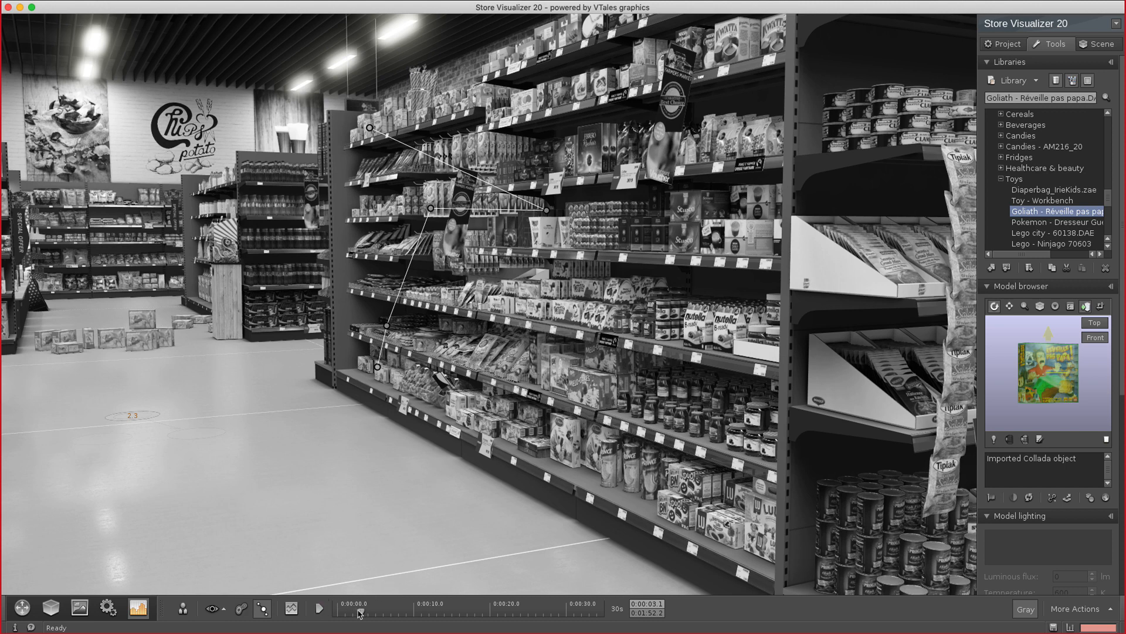
pyautogui.moveTo(364, 613); pyautogui.dragTo(554, 613)
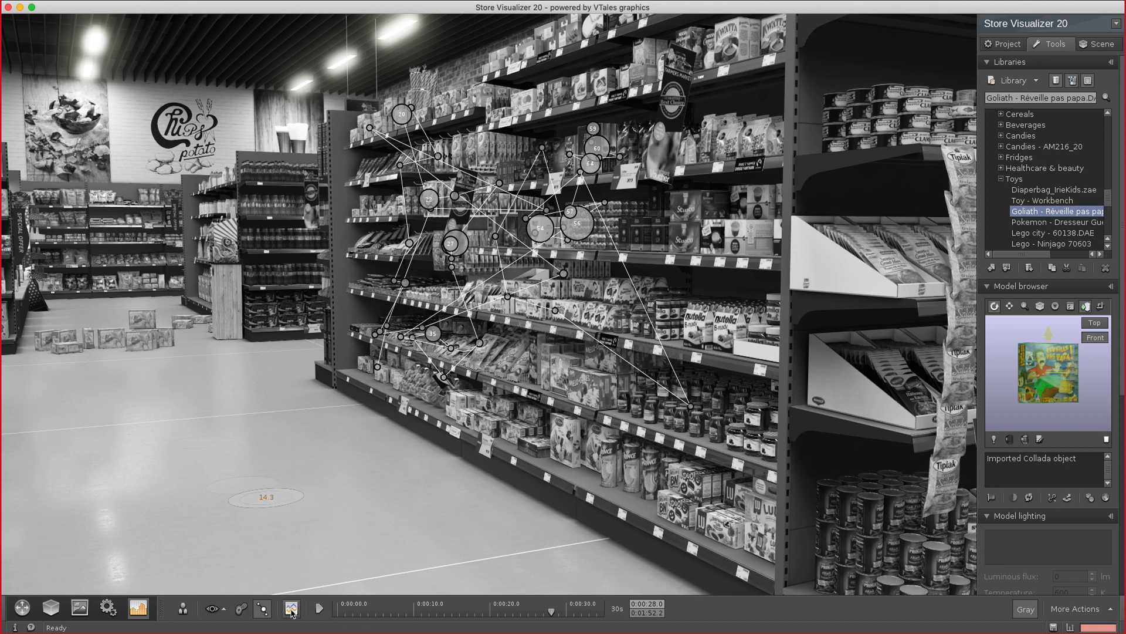
# Rank the product statistics by Number of times picked up, select Lutti - LongFizz in the list and close the statistics
pyautogui.click(292, 611)
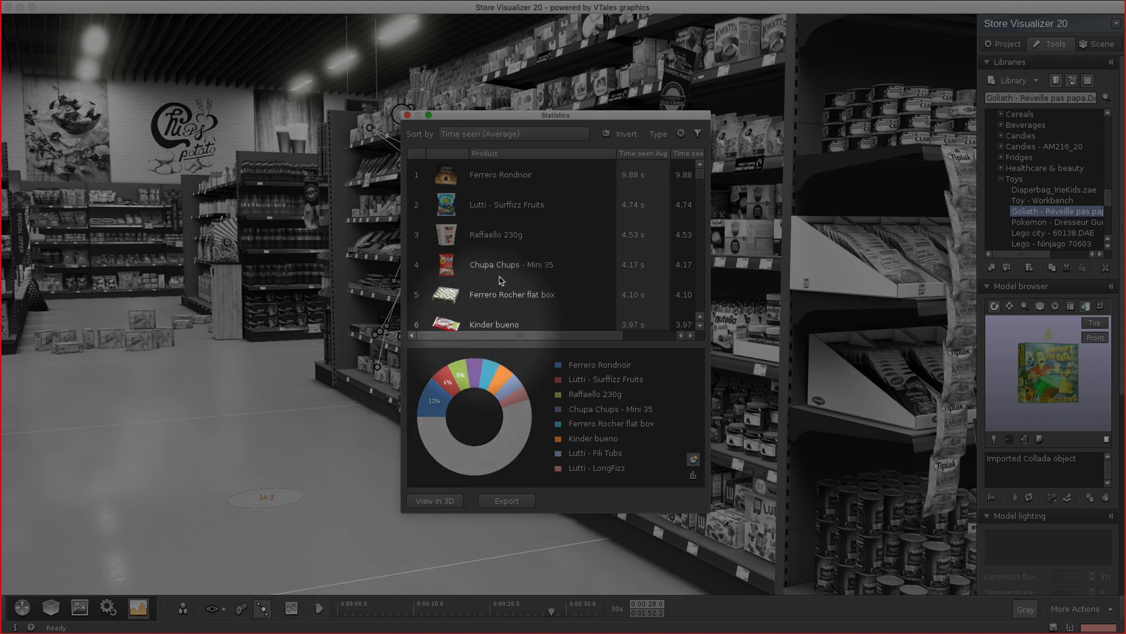
pyautogui.click(529, 140)
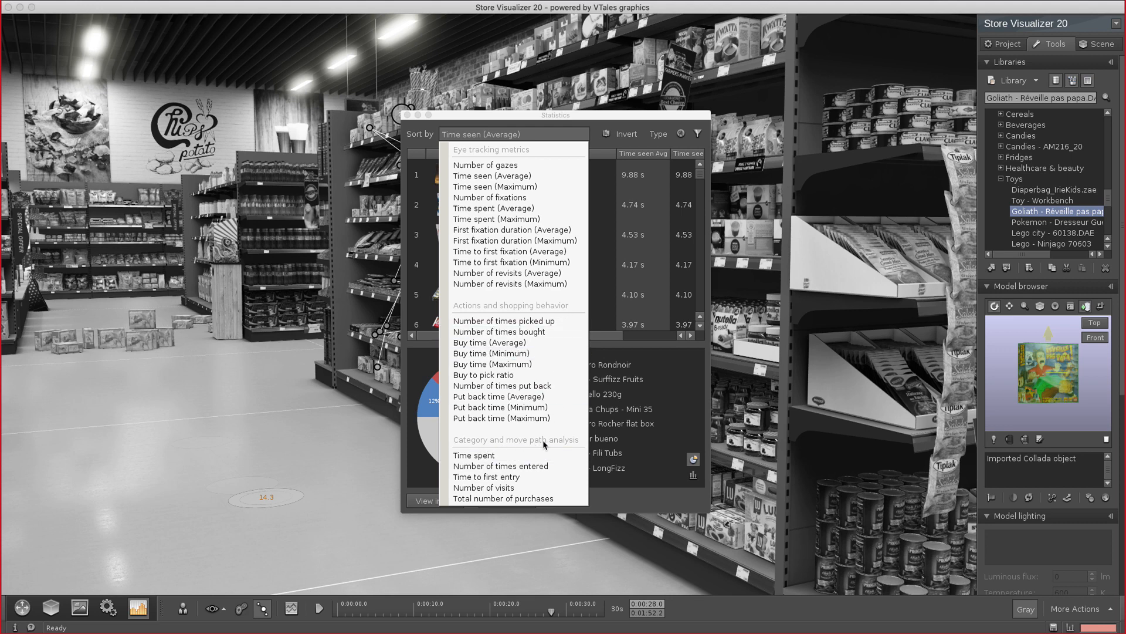
pyautogui.click(503, 321)
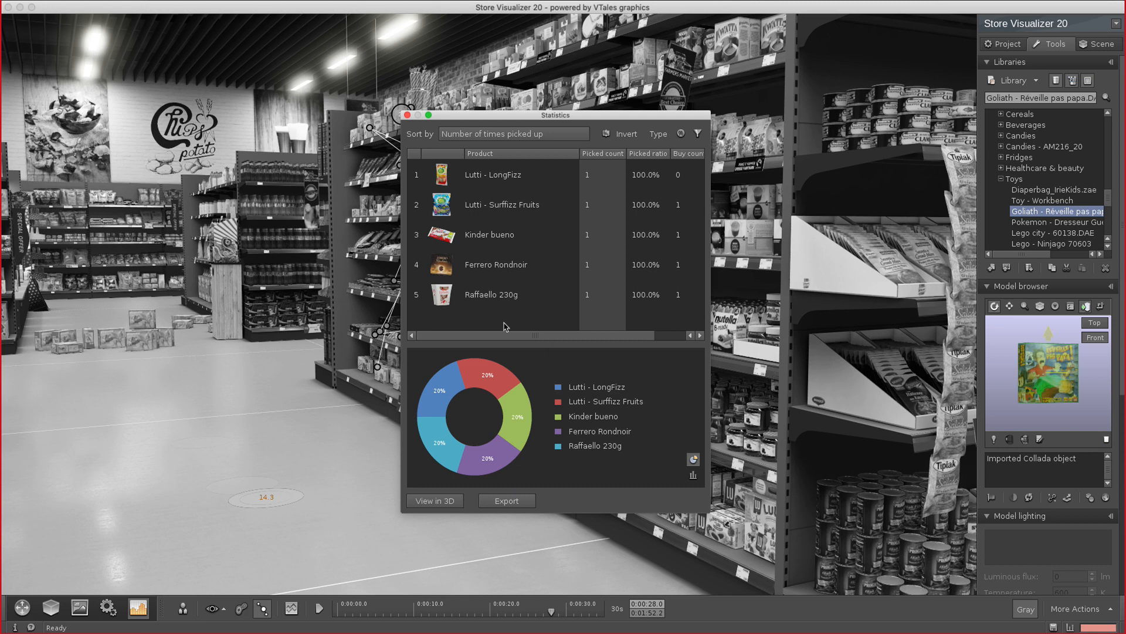
pyautogui.click(494, 185)
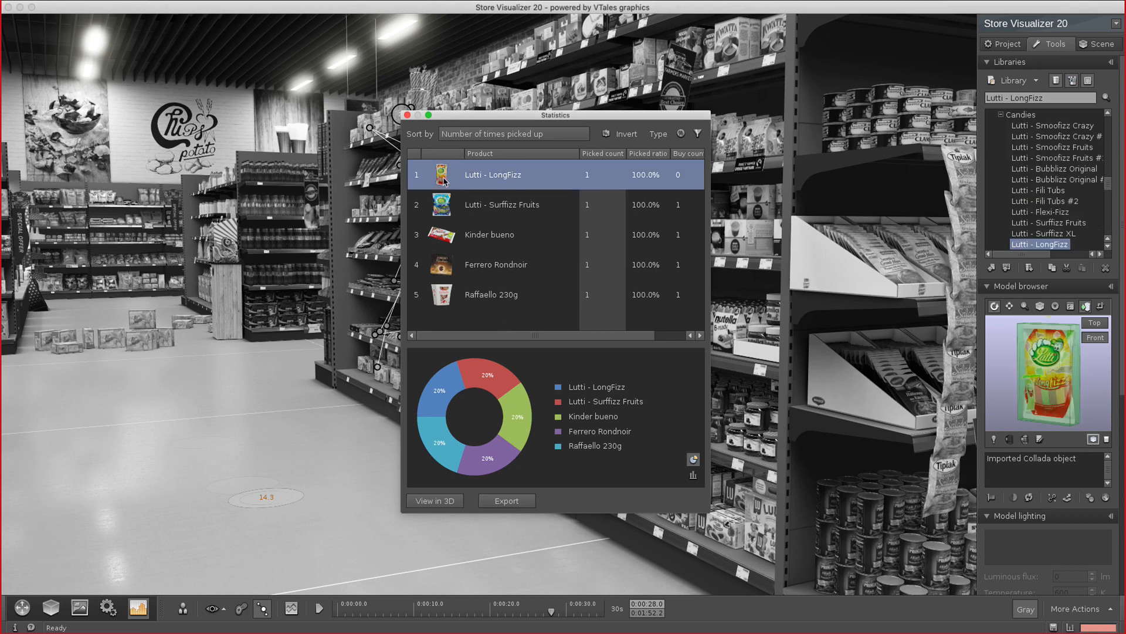
pyautogui.click(407, 115)
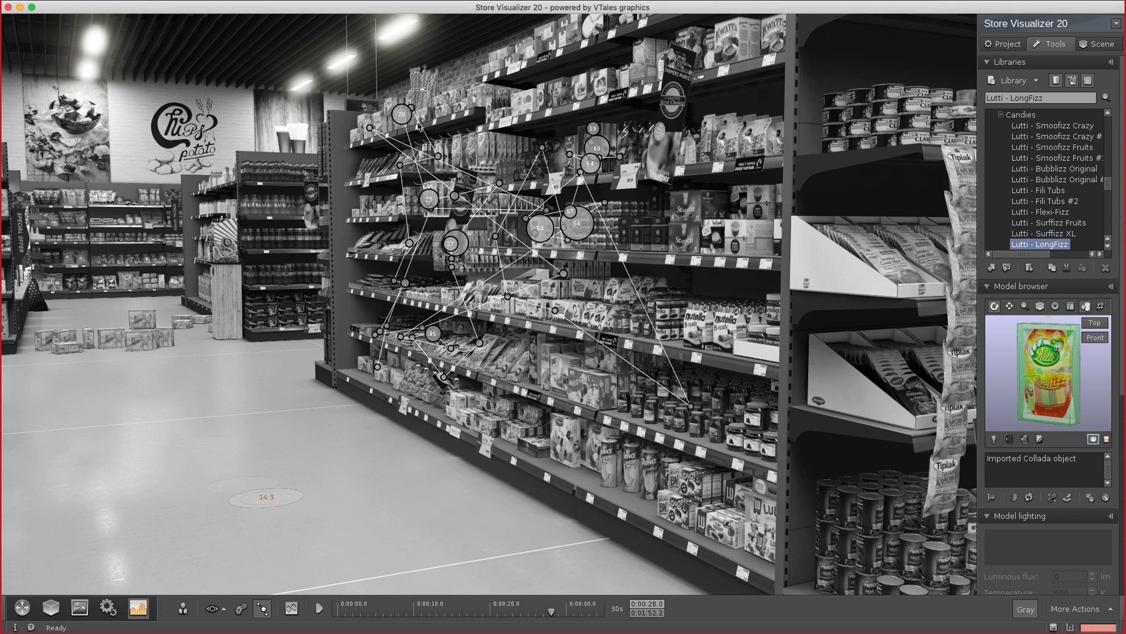
# Inspect and rotate the Senseo variety box, return it to the shelf and display the heat map instead of the fixations
pyautogui.click(673, 245)
pyautogui.doubleClick(673, 245)
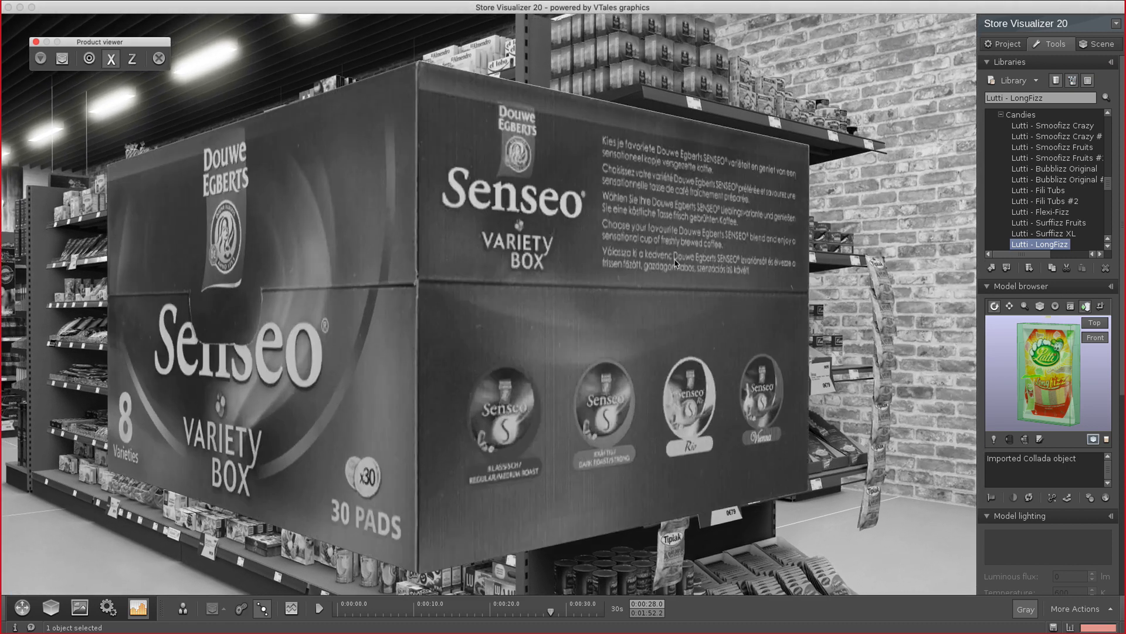
pyautogui.moveTo(675, 263)
pyautogui.mouseDown()
pyautogui.moveTo(678, 281)
pyautogui.moveTo(673, 251)
pyautogui.mouseUp()
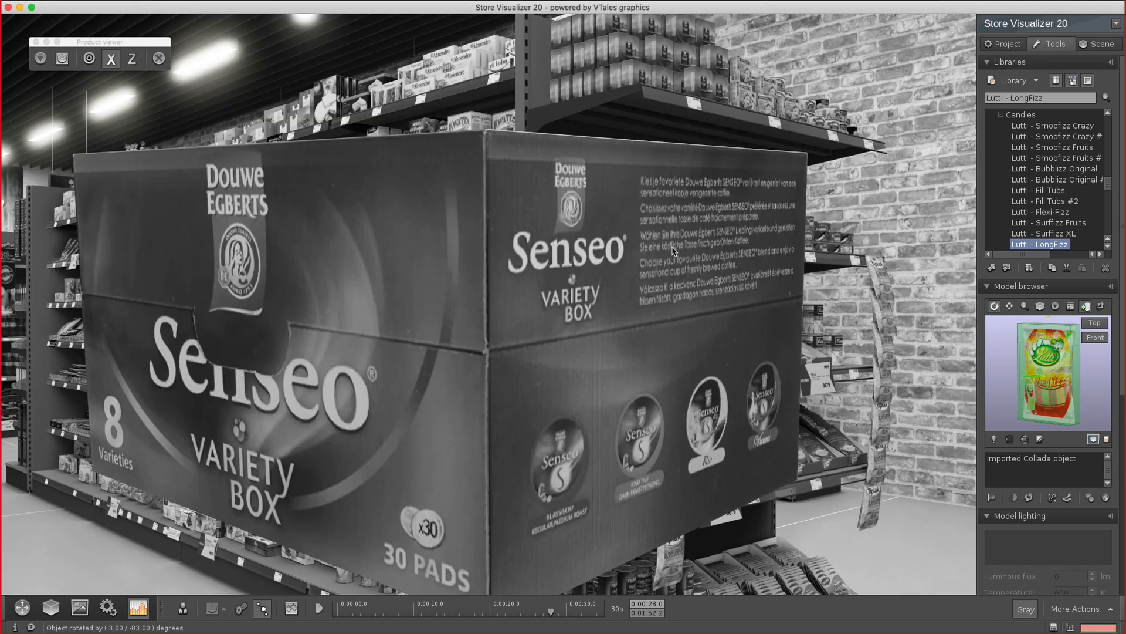
pyautogui.click(242, 613)
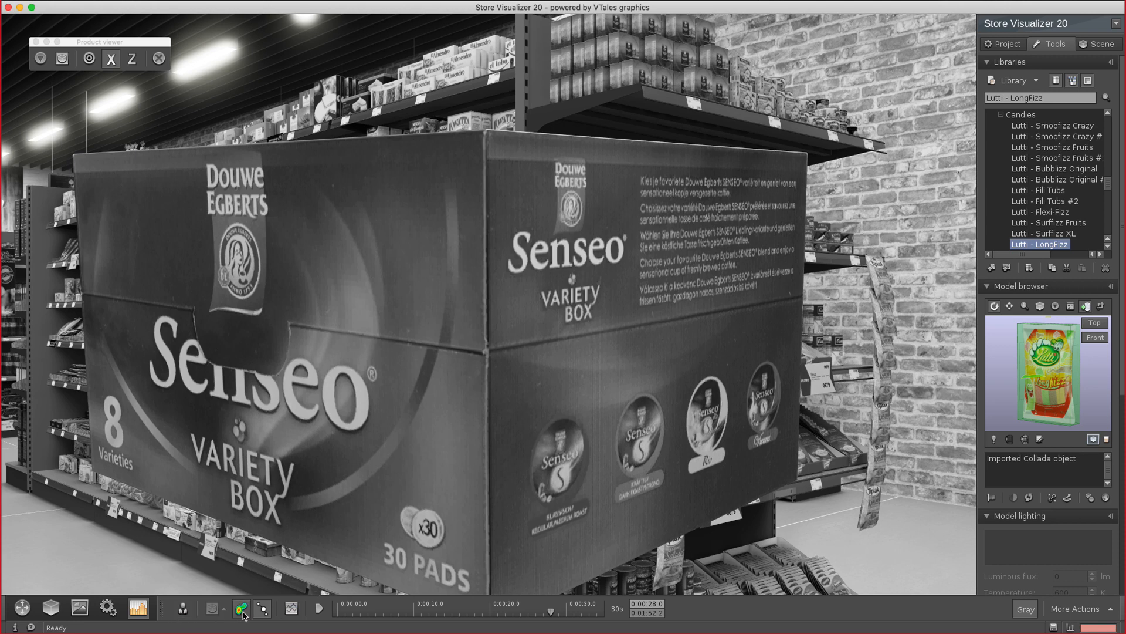
pyautogui.click(297, 496)
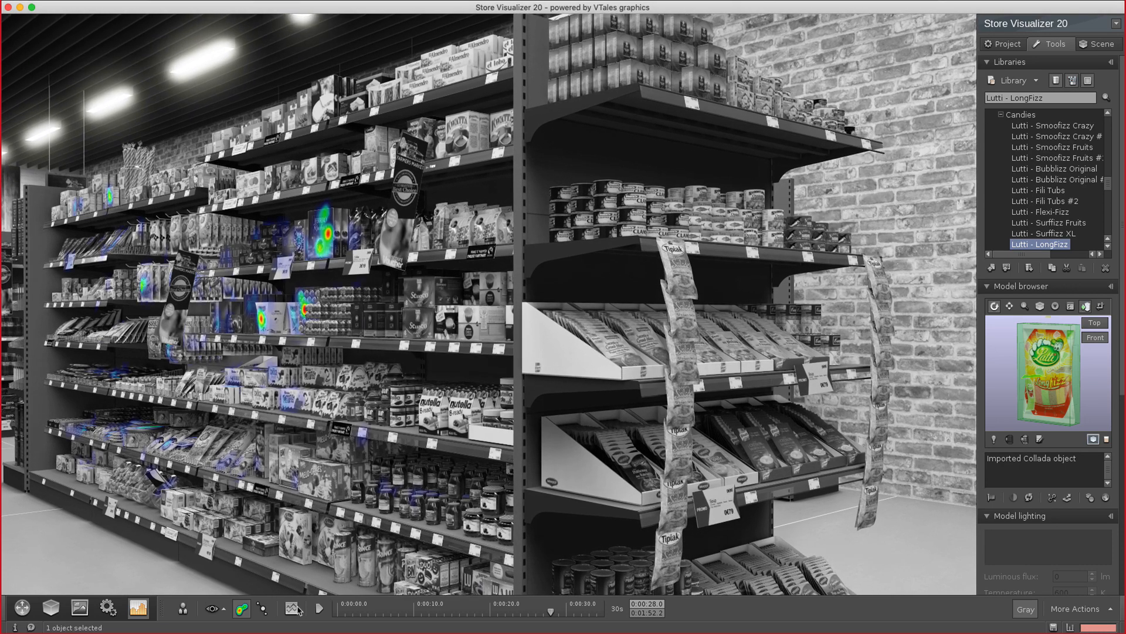
# Reopen the product statistics and sort them by Buy time (Average)
pyautogui.click(297, 610)
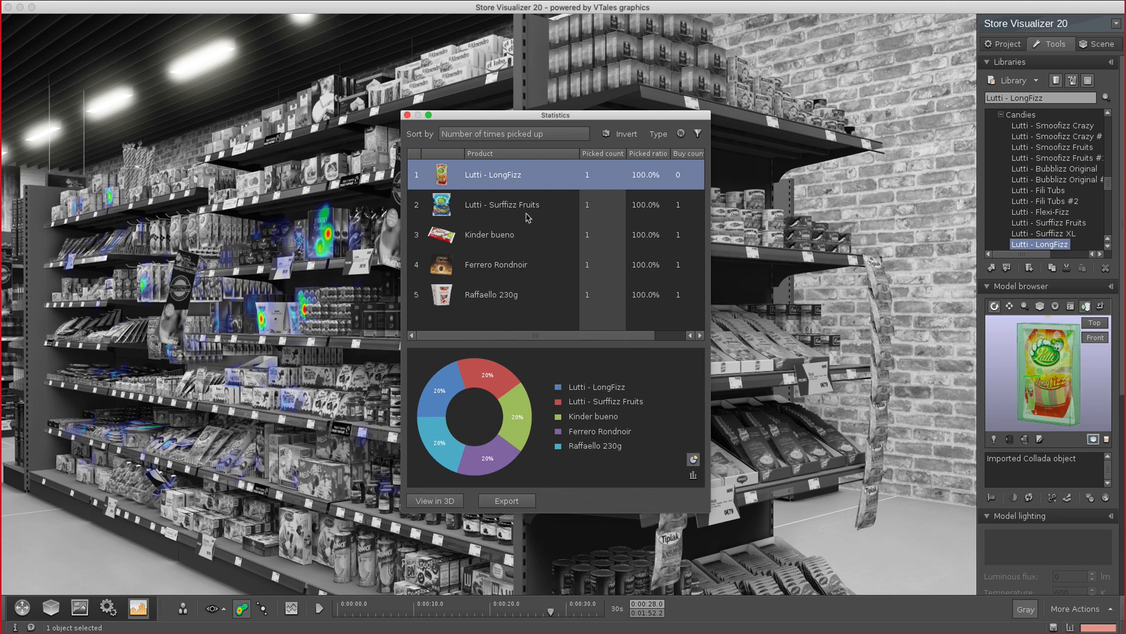
pyautogui.click(551, 136)
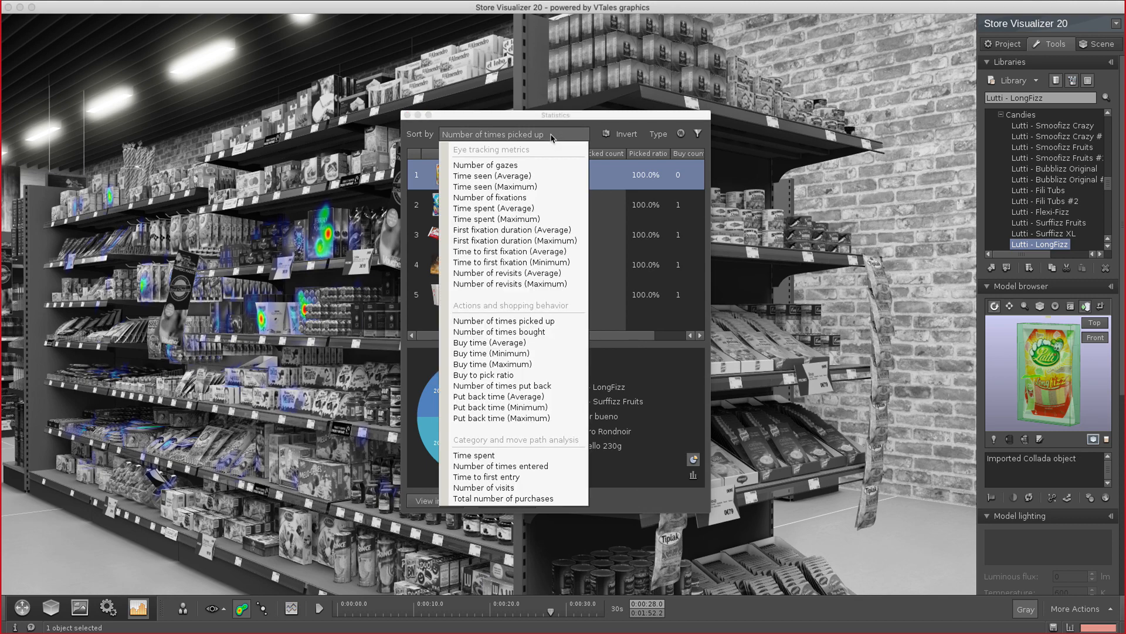
pyautogui.click(551, 137)
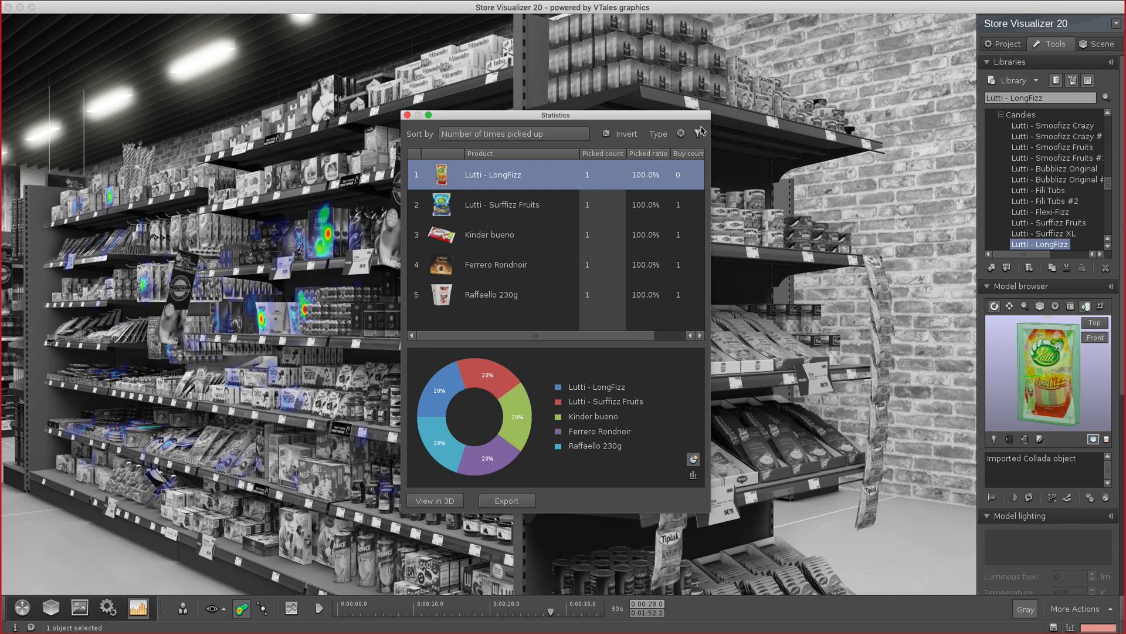
pyautogui.click(560, 141)
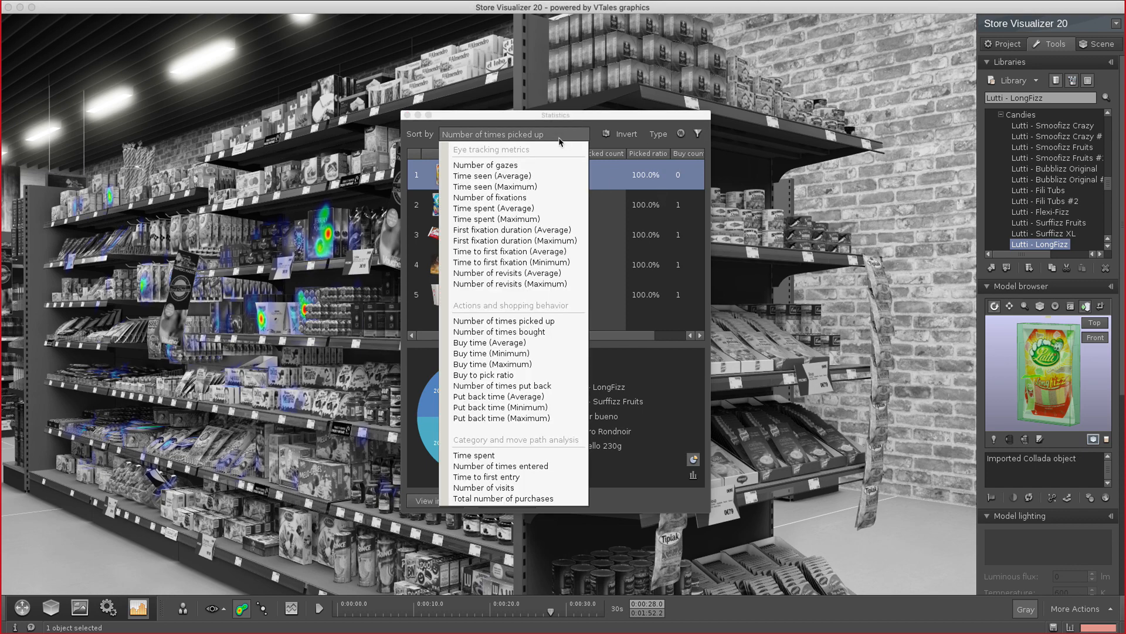
pyautogui.click(550, 343)
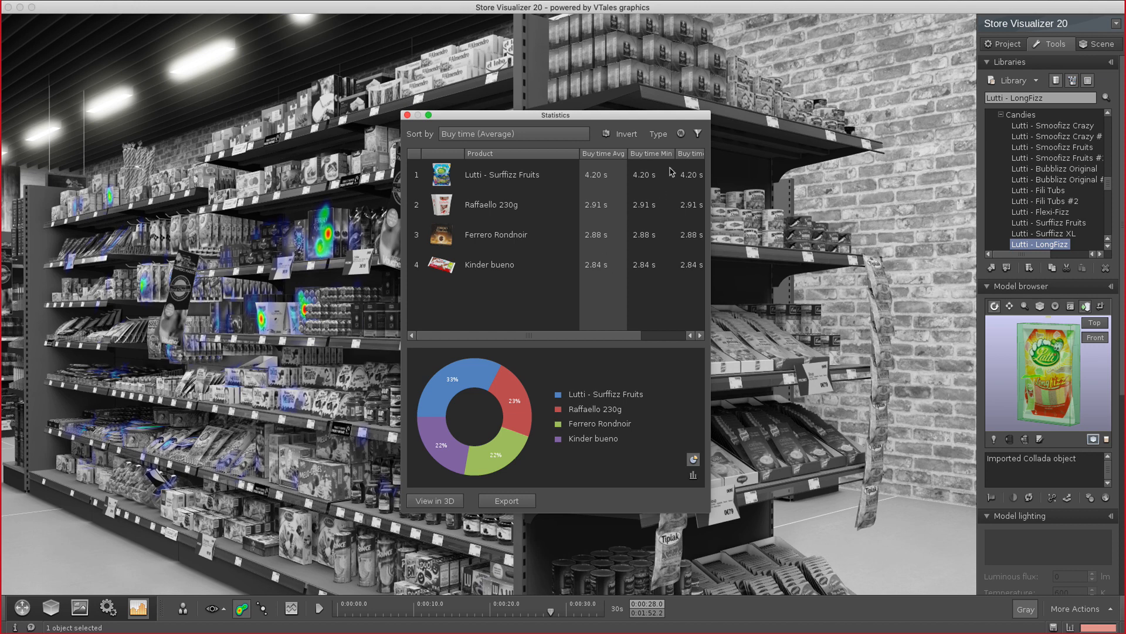
# Show the statistics filter, review its product property choices and display percentages alongside the values
pyautogui.click(697, 134)
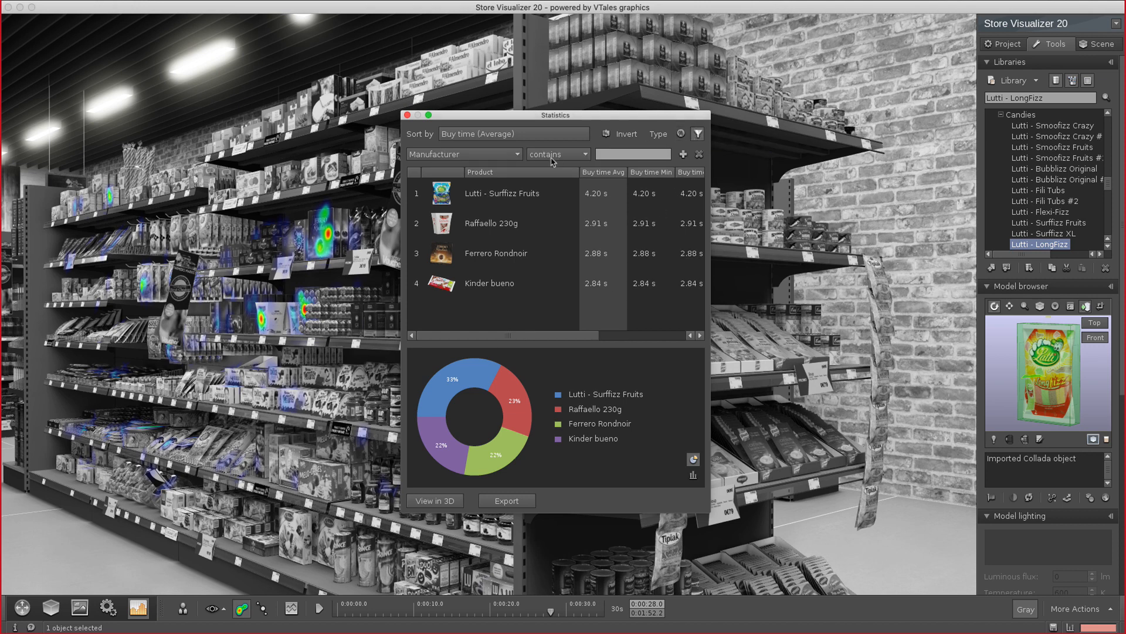
pyautogui.click(514, 155)
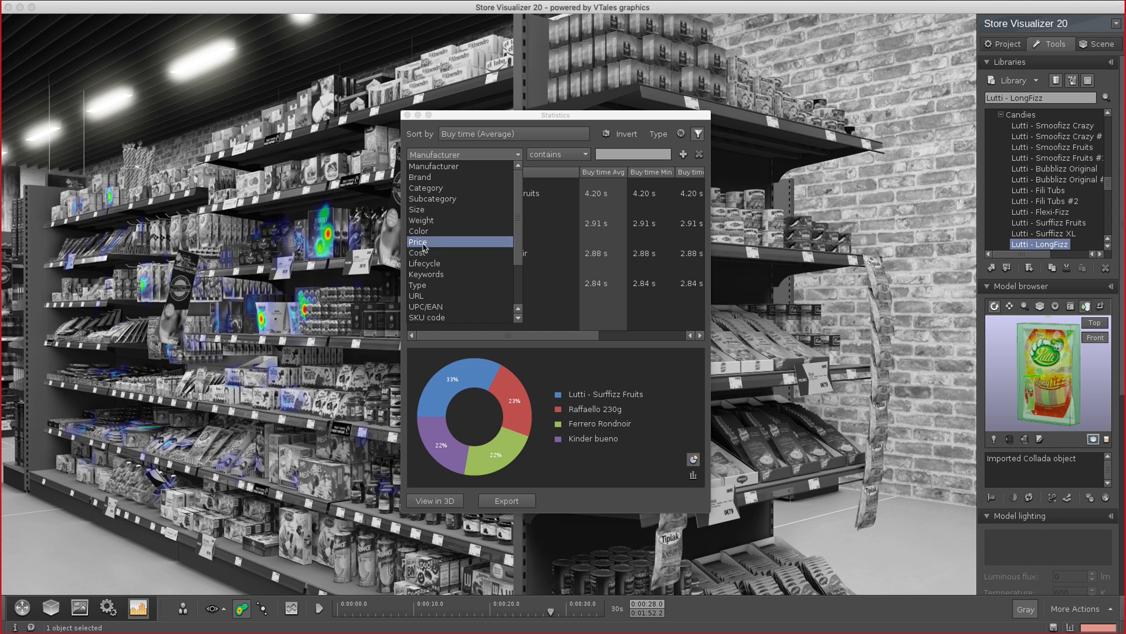
pyautogui.click(572, 121)
pyautogui.click(680, 134)
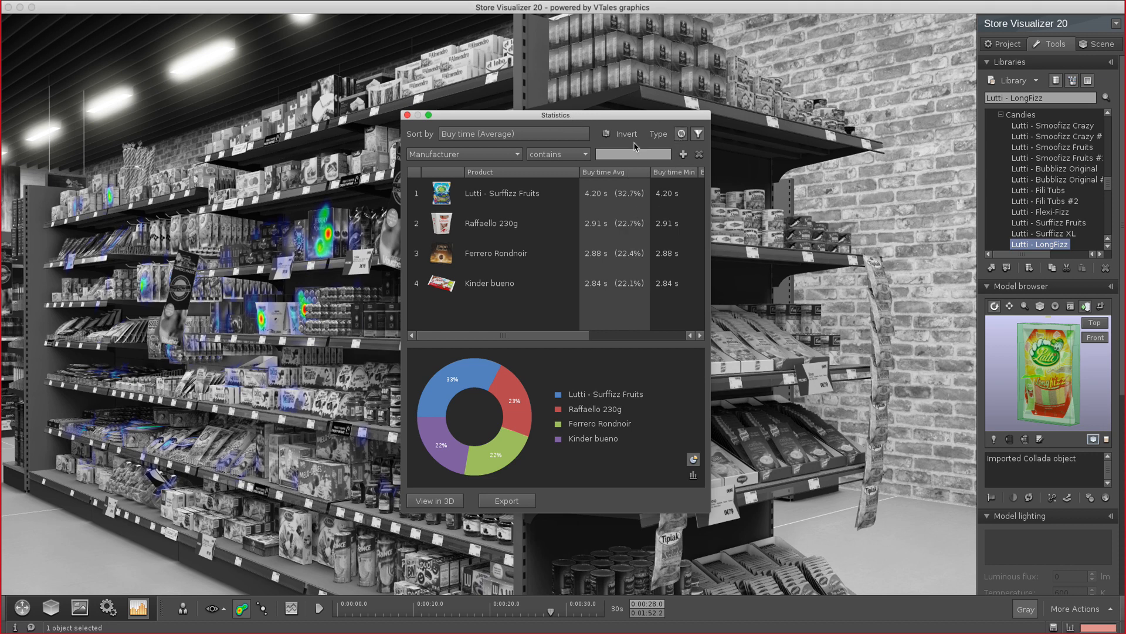
# Try the inverted sort order and the bar chart, restoring the original order and the pie chart
pyautogui.click(626, 134)
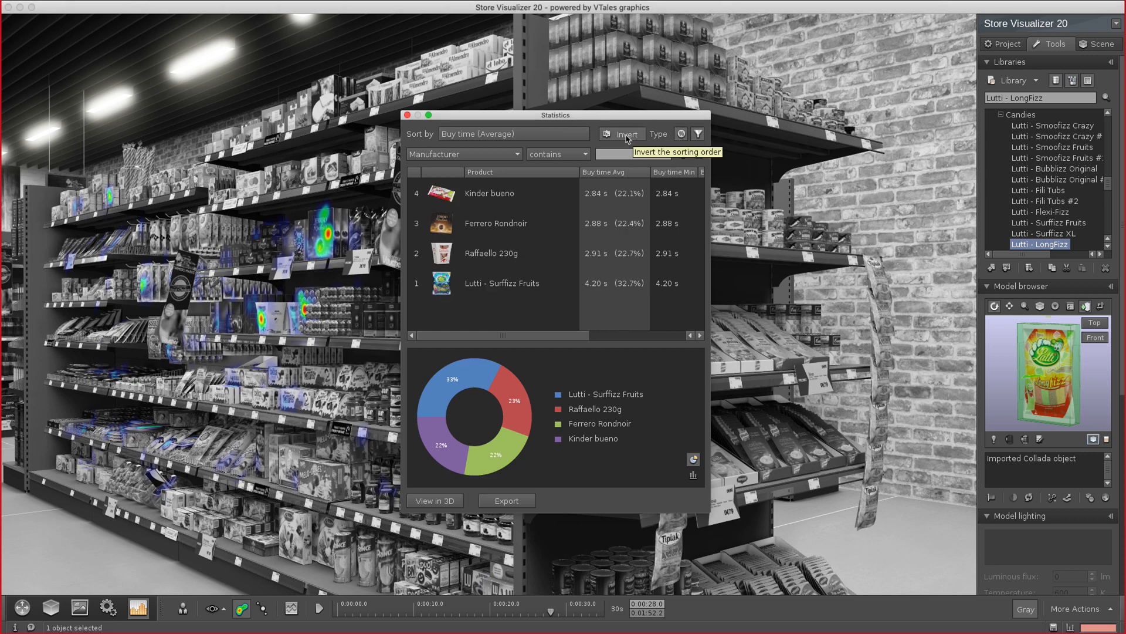
pyautogui.click(627, 135)
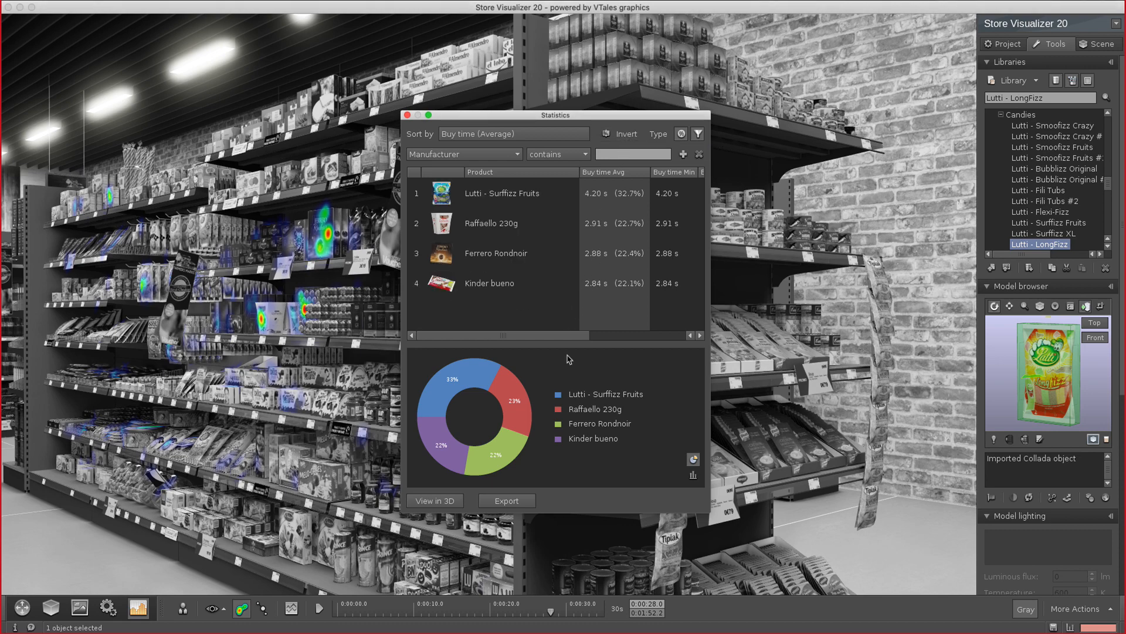
pyautogui.click(694, 477)
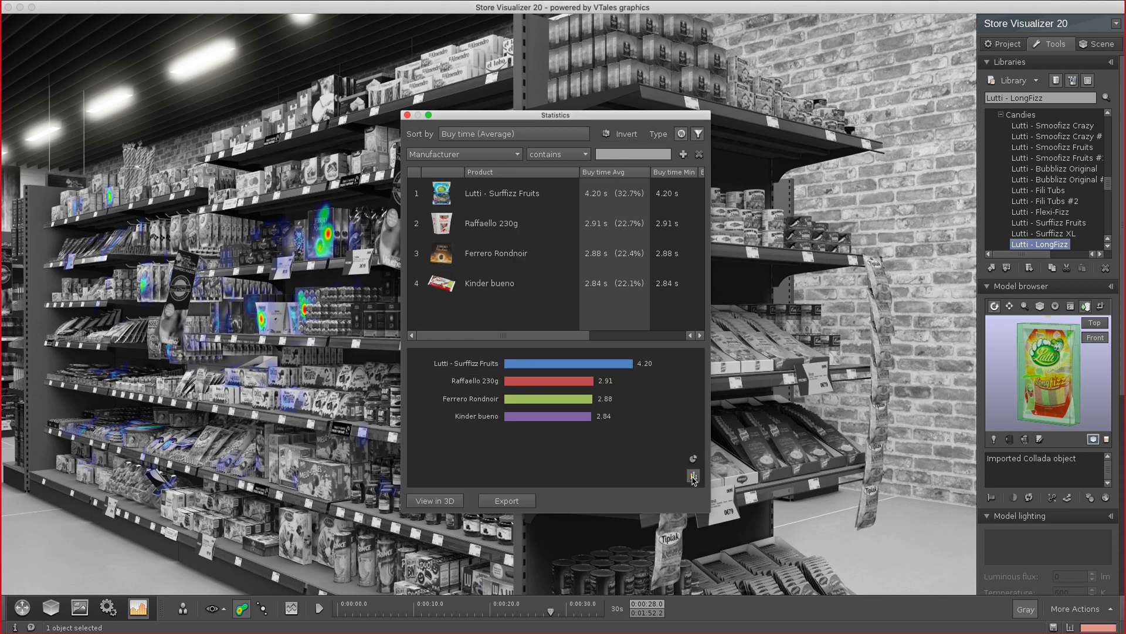
pyautogui.click(694, 459)
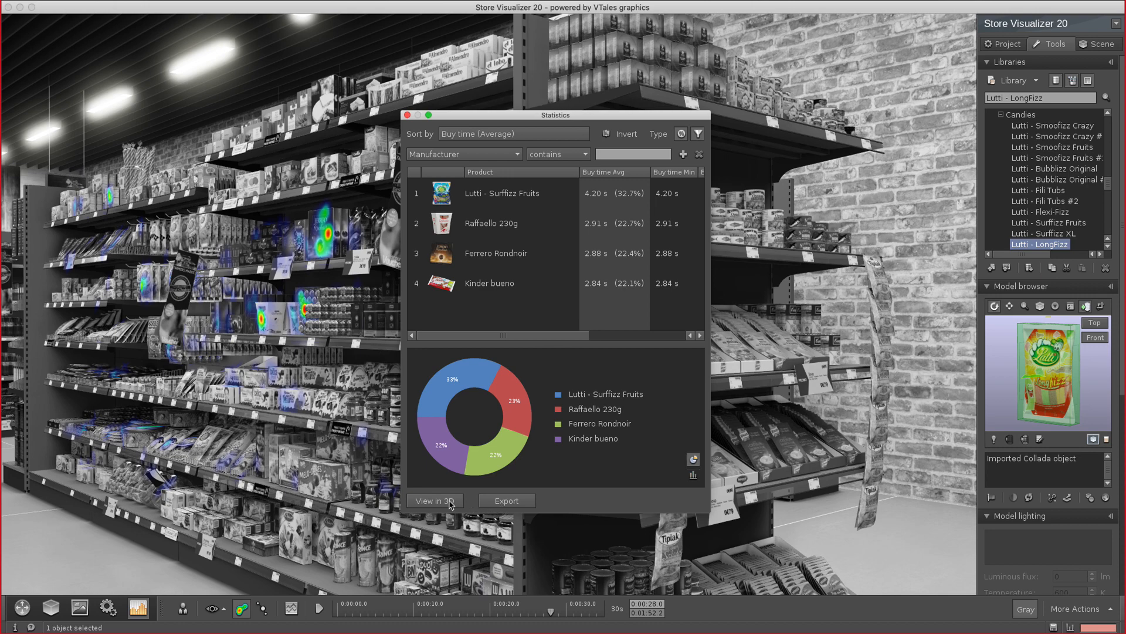
# Highlight the ranked products in 3D on the shelf, shift the statistics window aside and sort by Number of gazes
pyautogui.moveTo(584, 115); pyautogui.dragTo(614, 112)
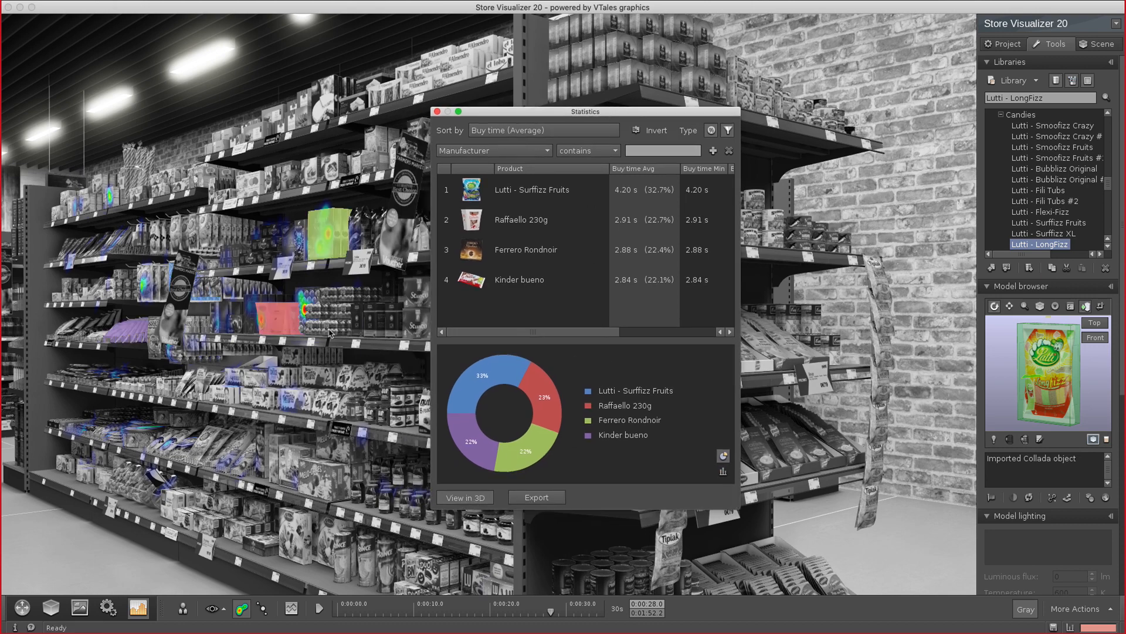
pyautogui.click(550, 154)
pyautogui.click(559, 136)
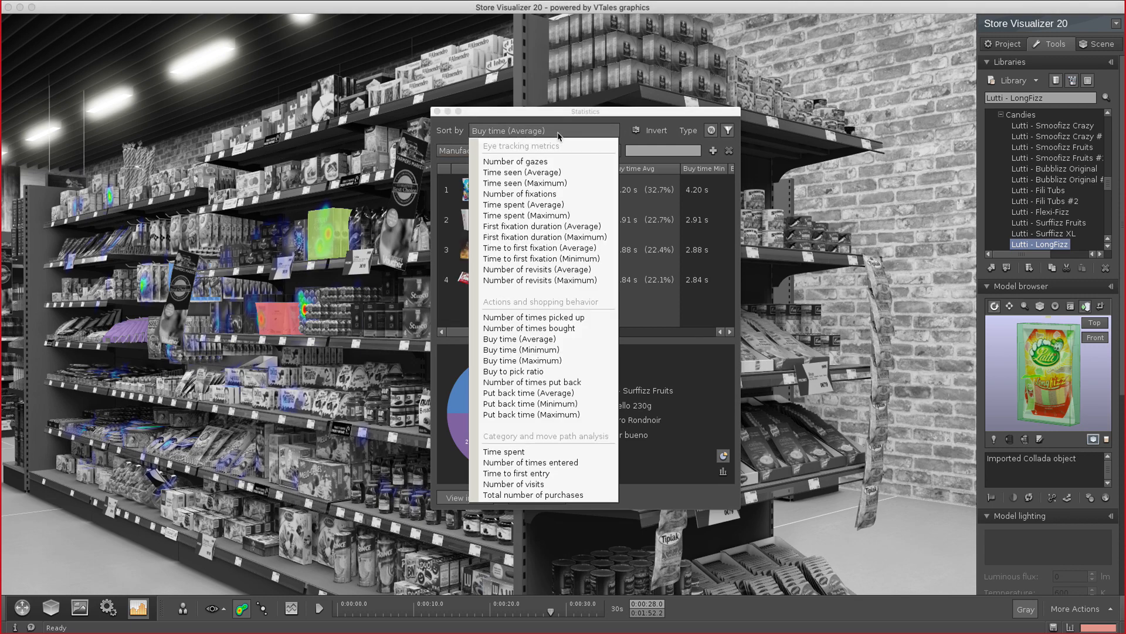
pyautogui.click(543, 164)
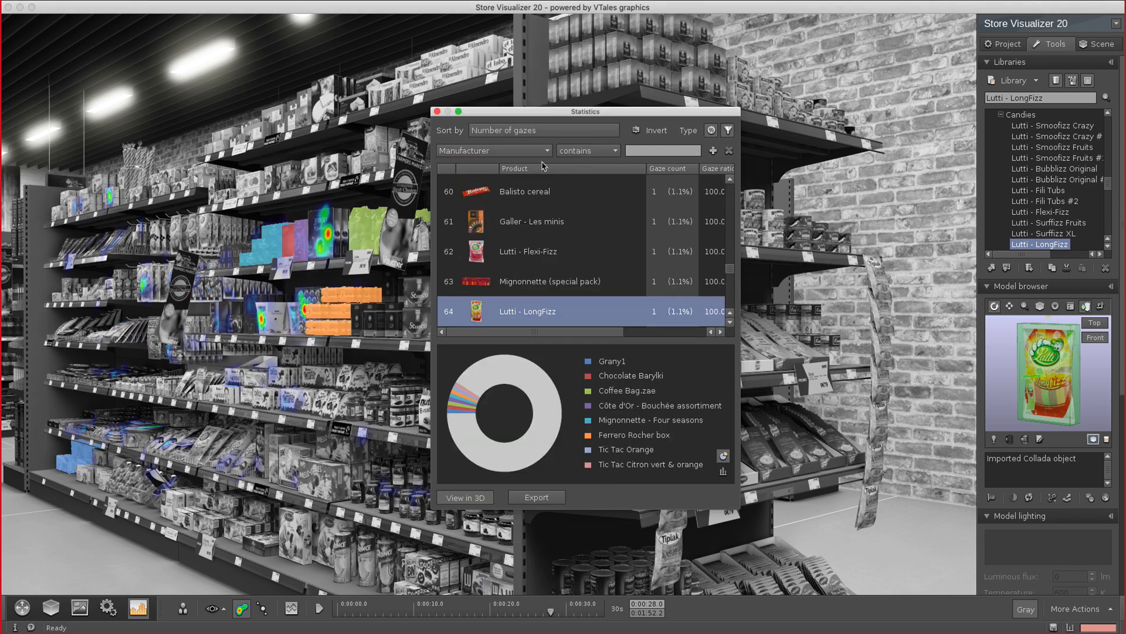
# Select Balisto cereal in the gaze ranking and display the statistics as a bar chart
pyautogui.click(530, 198)
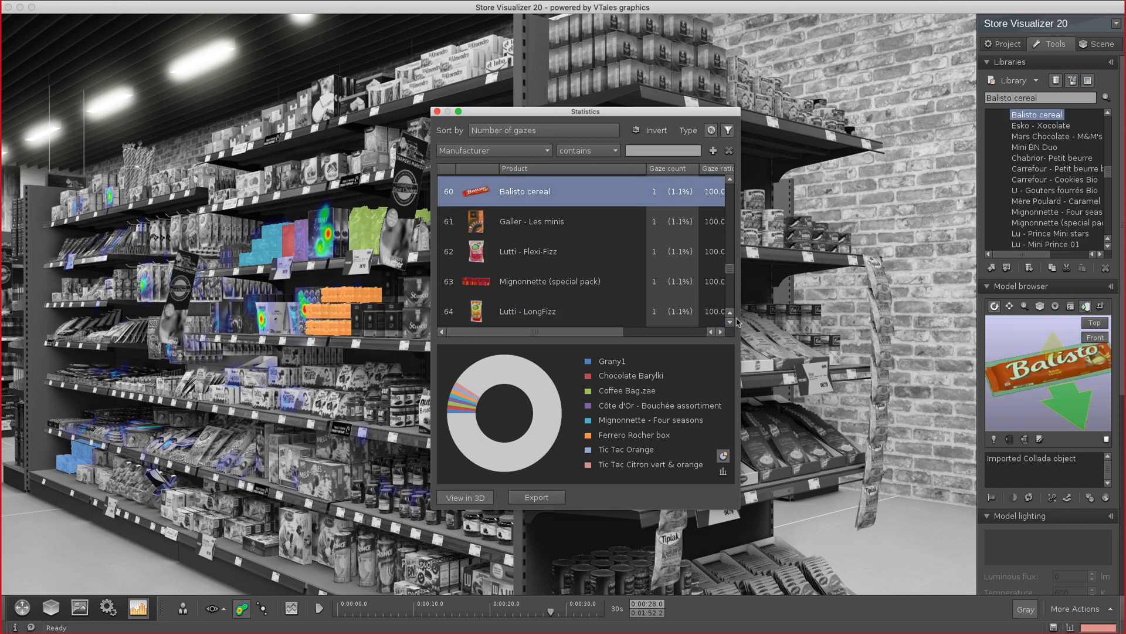
pyautogui.moveTo(611, 332); pyautogui.dragTo(561, 335)
pyautogui.click(723, 473)
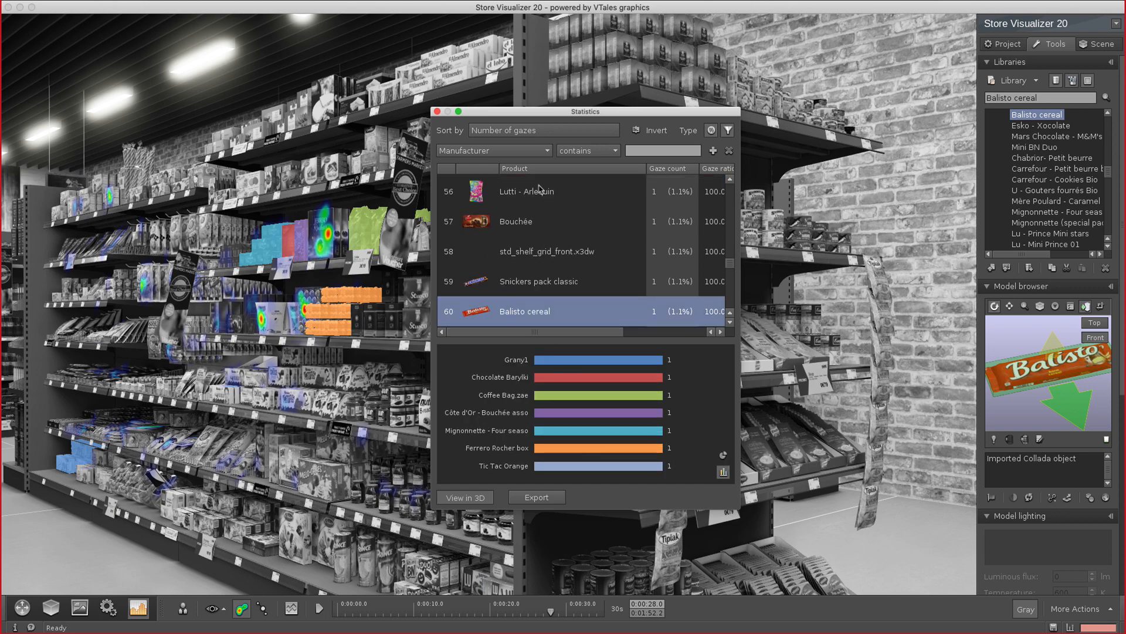
# Sort the statistics by Time spent (Average) and select the top-ranked product, Ferrero Rondnoir
pyautogui.click(541, 132)
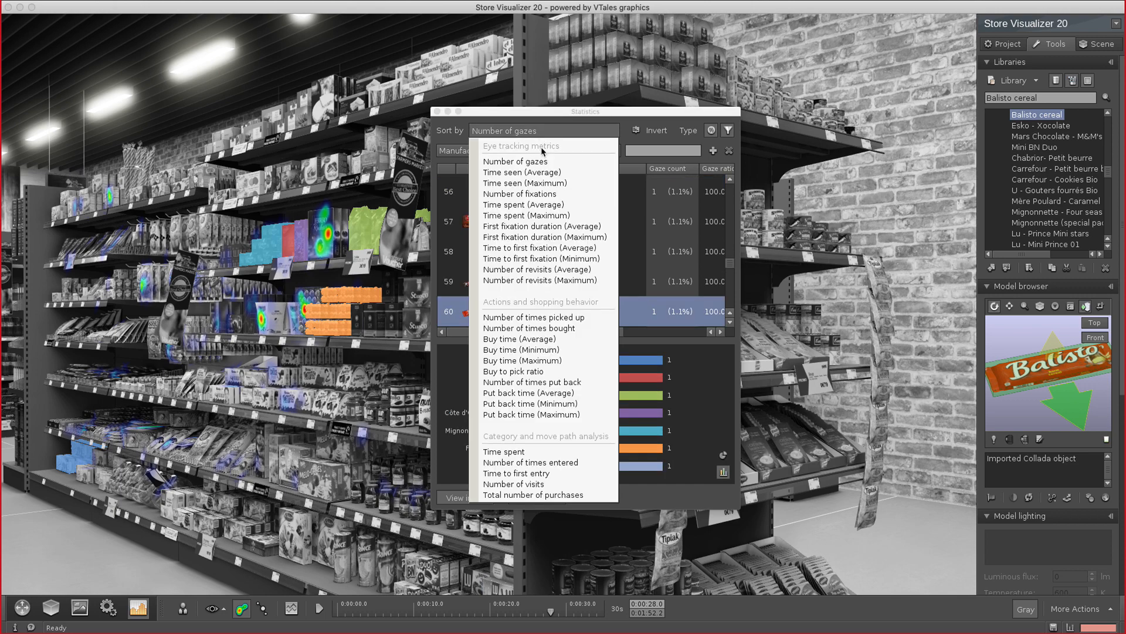
pyautogui.click(544, 206)
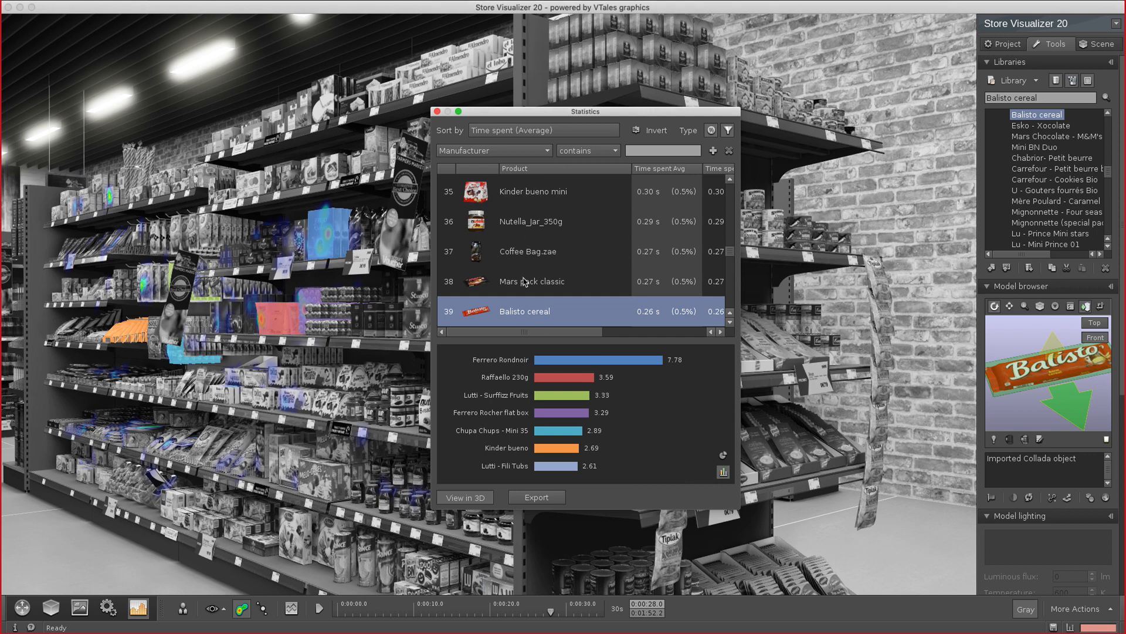
pyautogui.moveTo(730, 254); pyautogui.dragTo(733, 186)
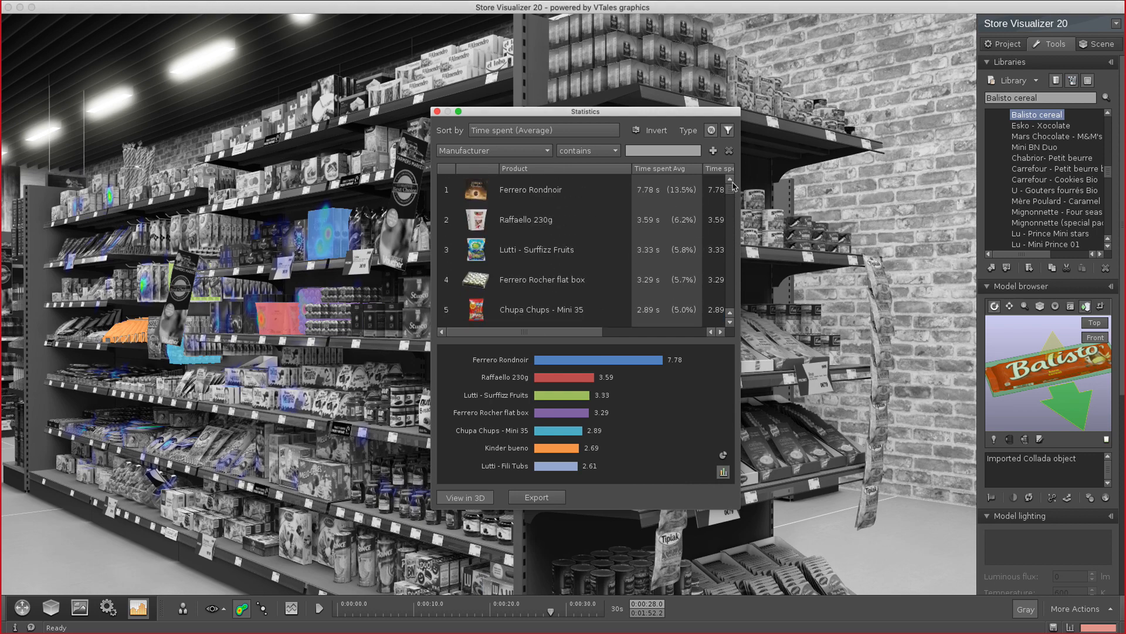
pyautogui.click(491, 184)
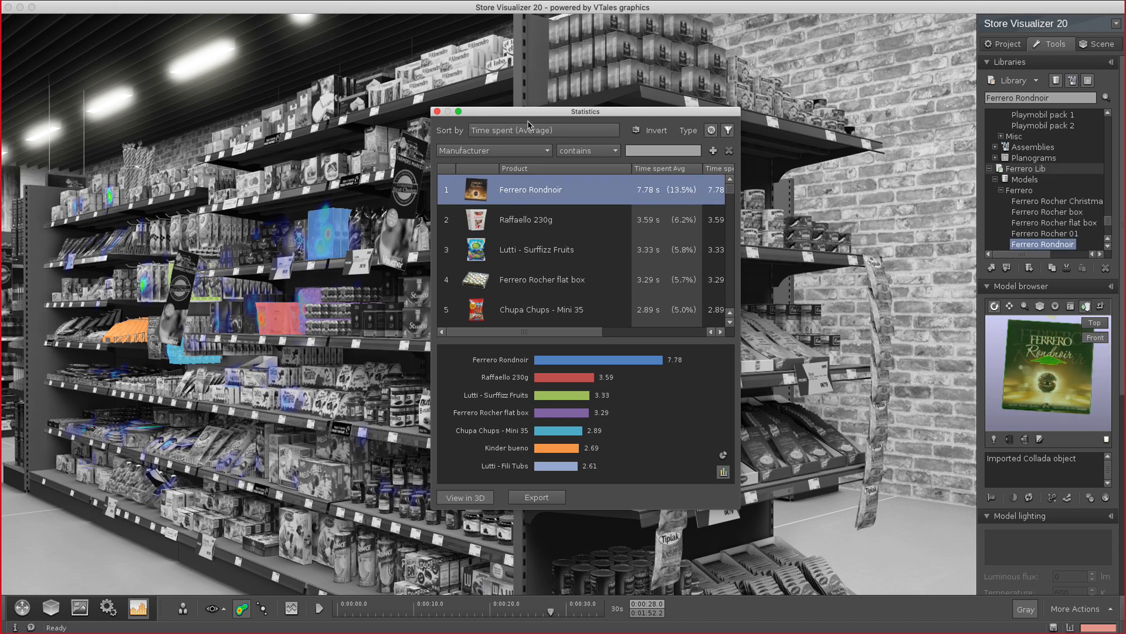
# Move the statistics window clear of the color-highlighted shelf products to view them, and close it
pyautogui.moveTo(550, 119); pyautogui.dragTo(638, 131)
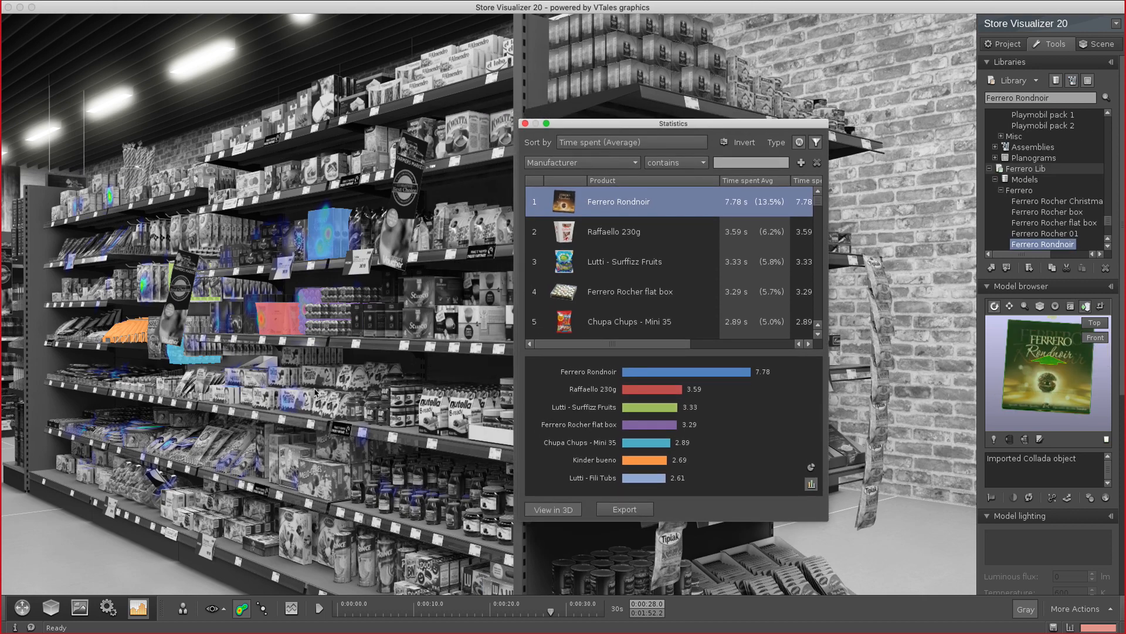
pyautogui.moveTo(697, 125); pyautogui.dragTo(404, 168)
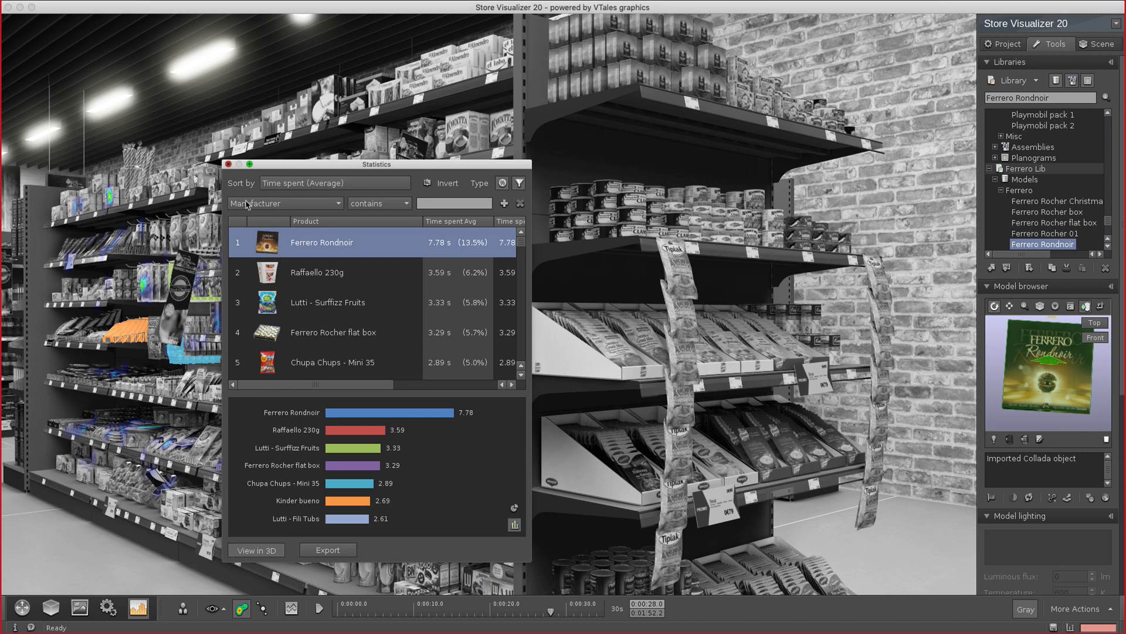
pyautogui.click(229, 165)
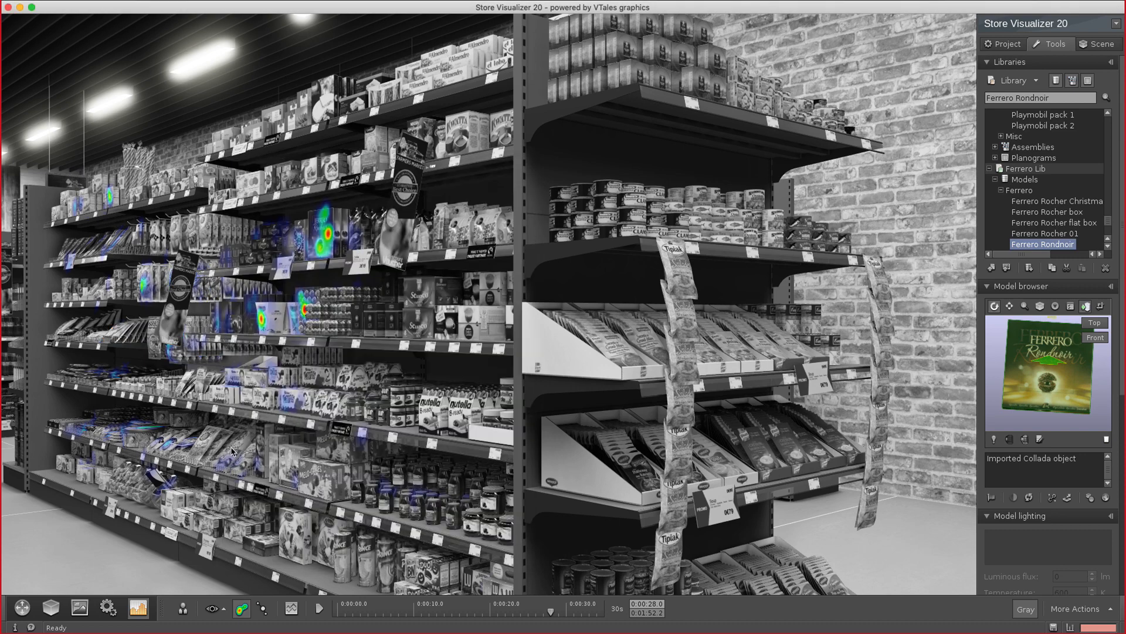
# Switch to the store floor plan and display the shopper actions before returning to the gazes view
pyautogui.click(111, 610)
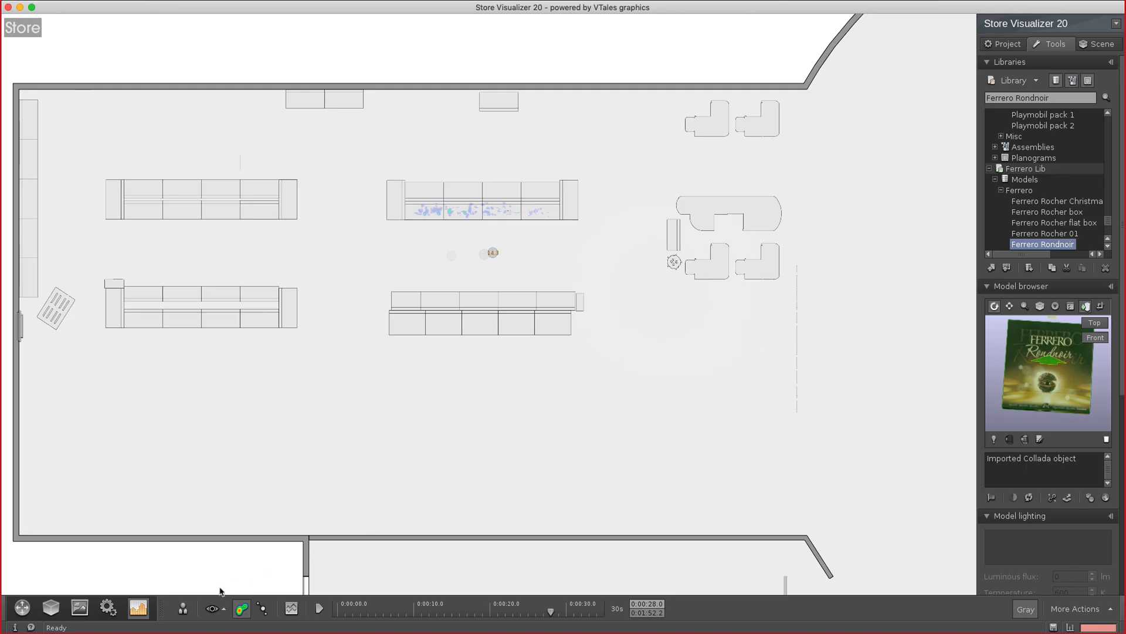
pyautogui.click(215, 610)
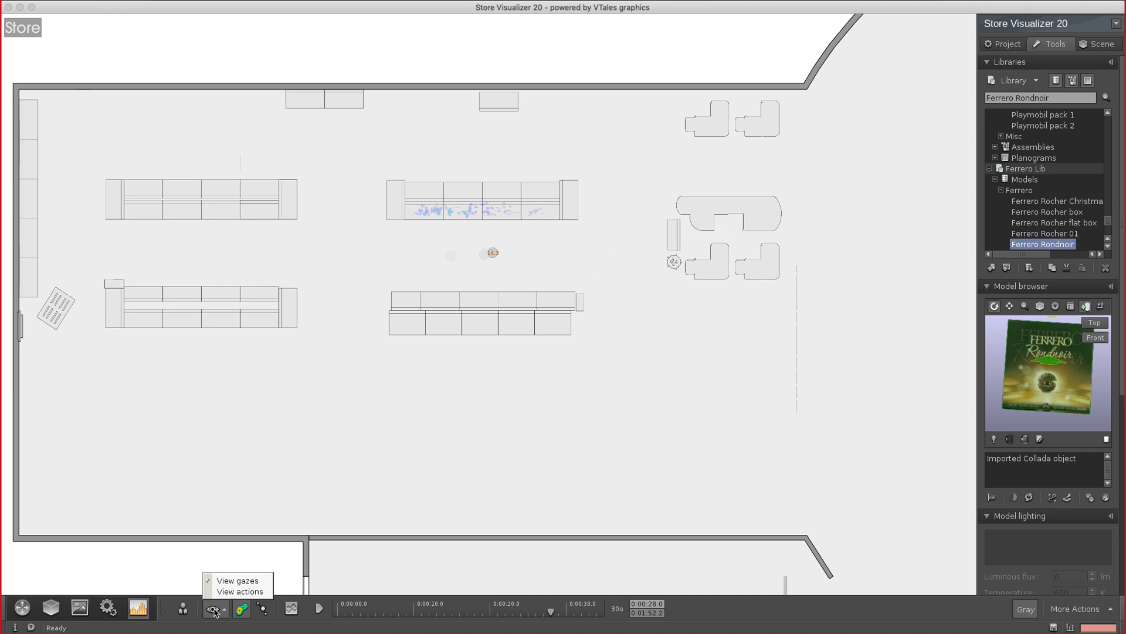
pyautogui.click(221, 592)
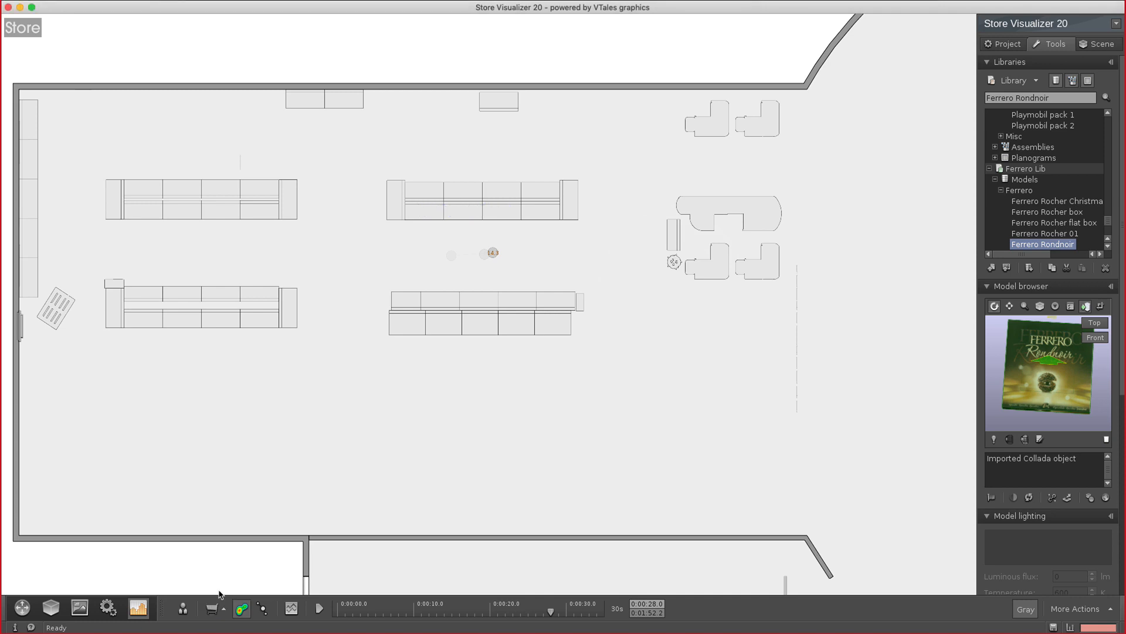
pyautogui.click(214, 610)
pyautogui.click(227, 584)
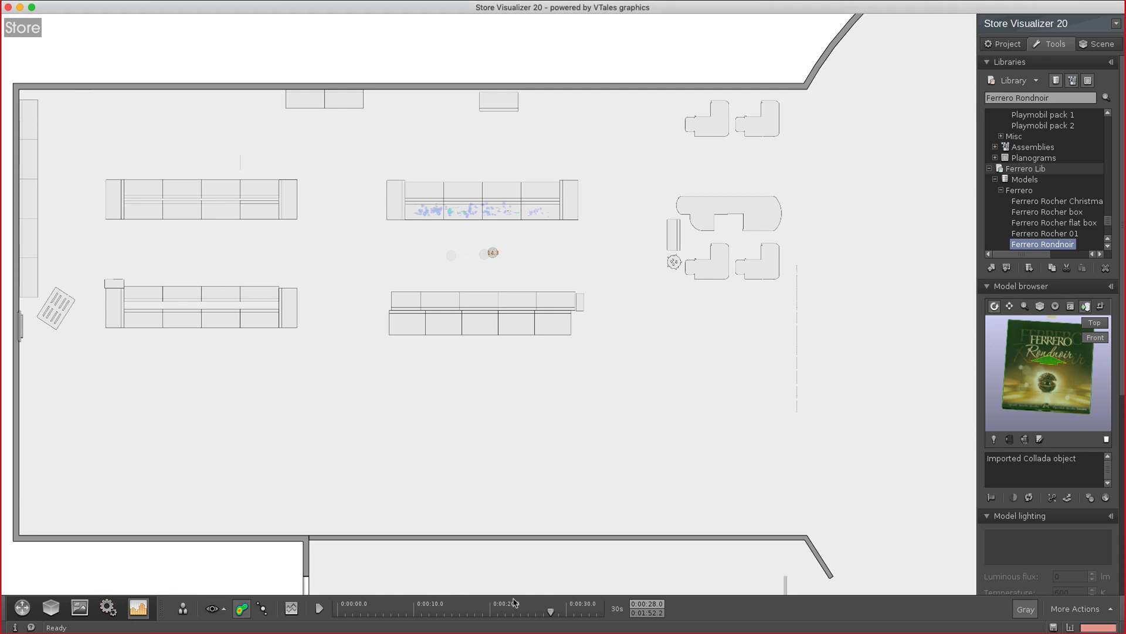
# Rewind the insights timeline to 0:00:08.7 and turn off the grayscale background in the 3D store view
pyautogui.moveTo(551, 611); pyautogui.dragTo(404, 611)
pyautogui.click(24, 609)
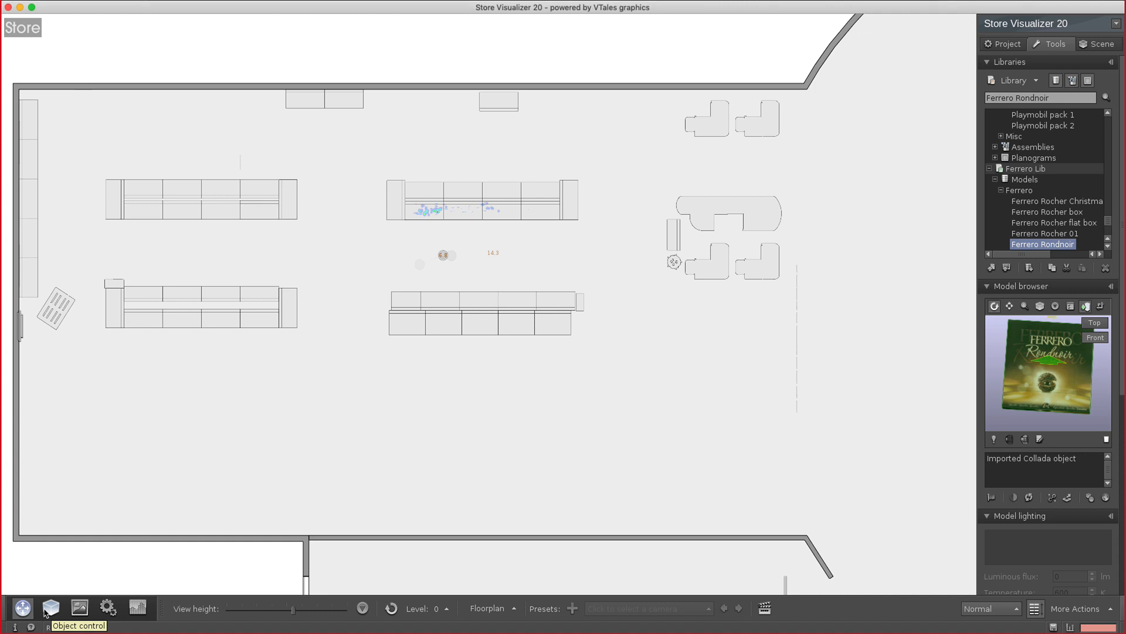
pyautogui.click(46, 610)
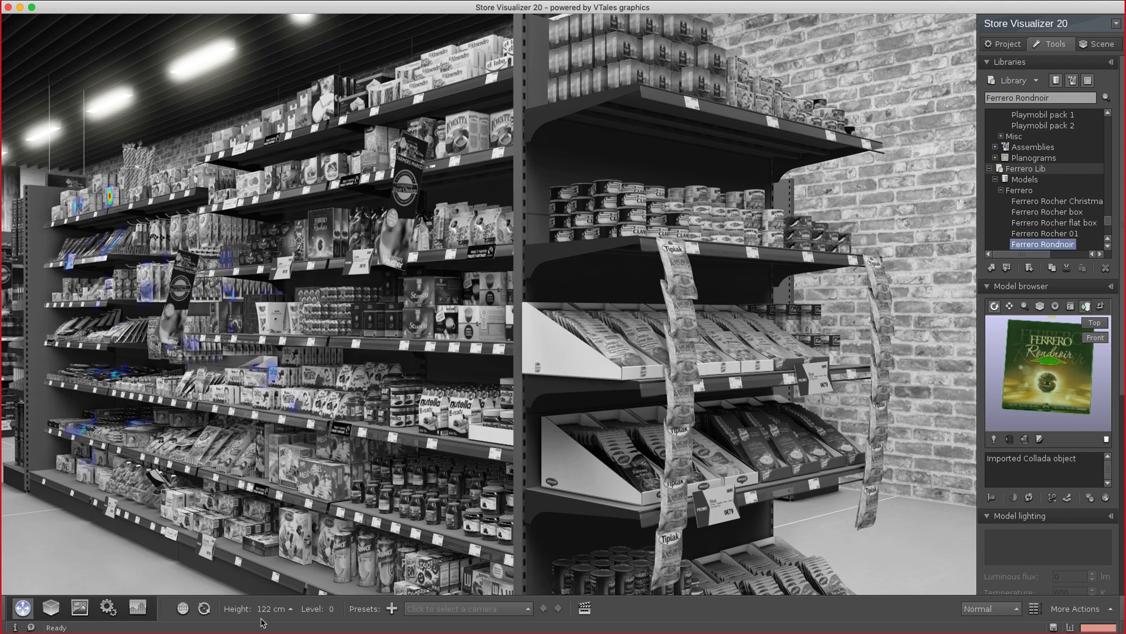
pyautogui.click(138, 609)
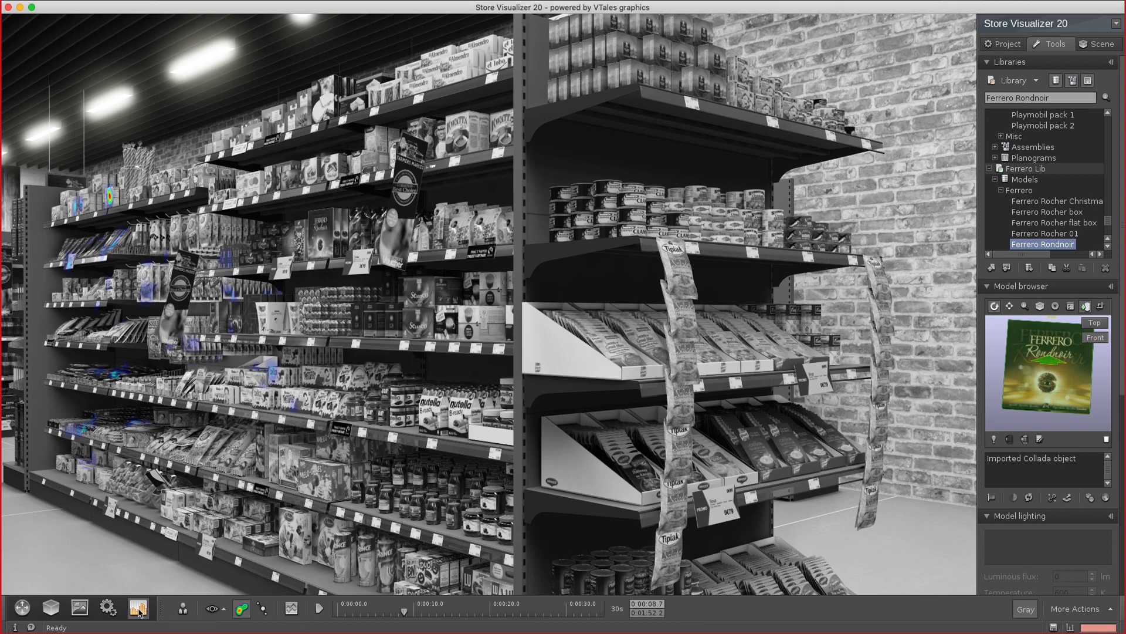
pyautogui.click(1032, 613)
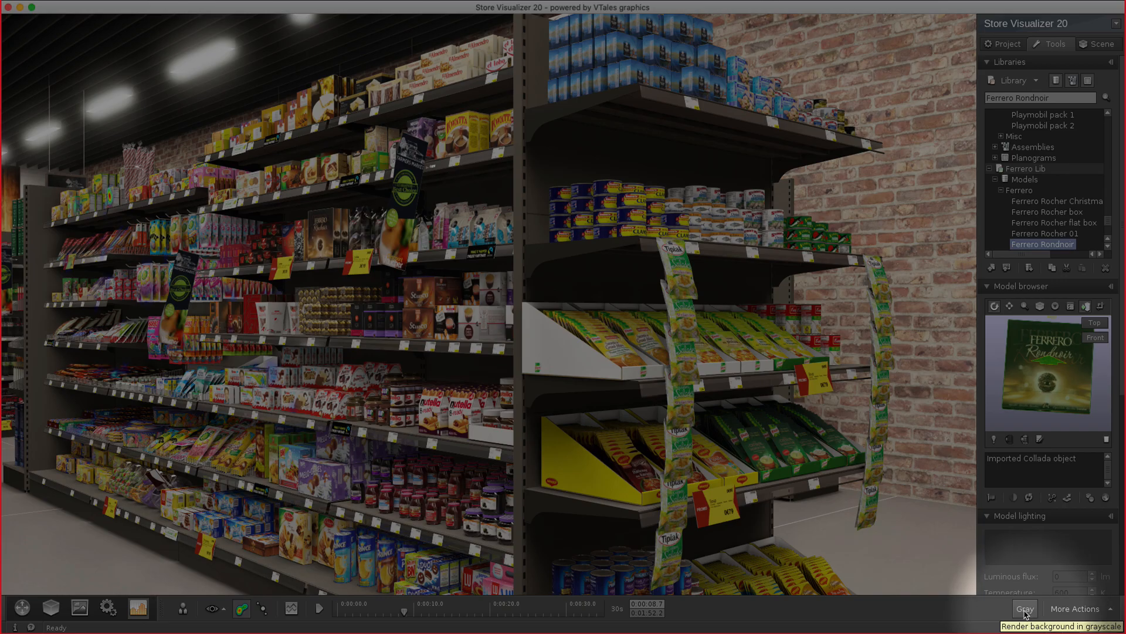
# Walk in free look mode back from the shelf end and along the confectionery aisle to view the full-color store
pyautogui.click(22, 608)
pyautogui.click(51, 611)
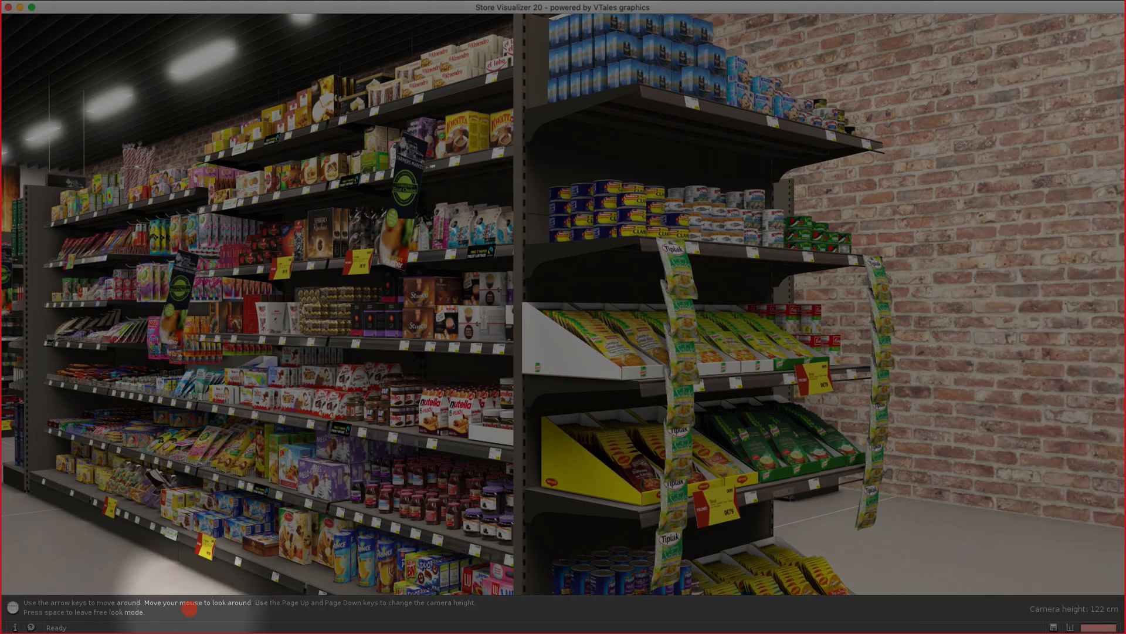
pyautogui.press('Down')
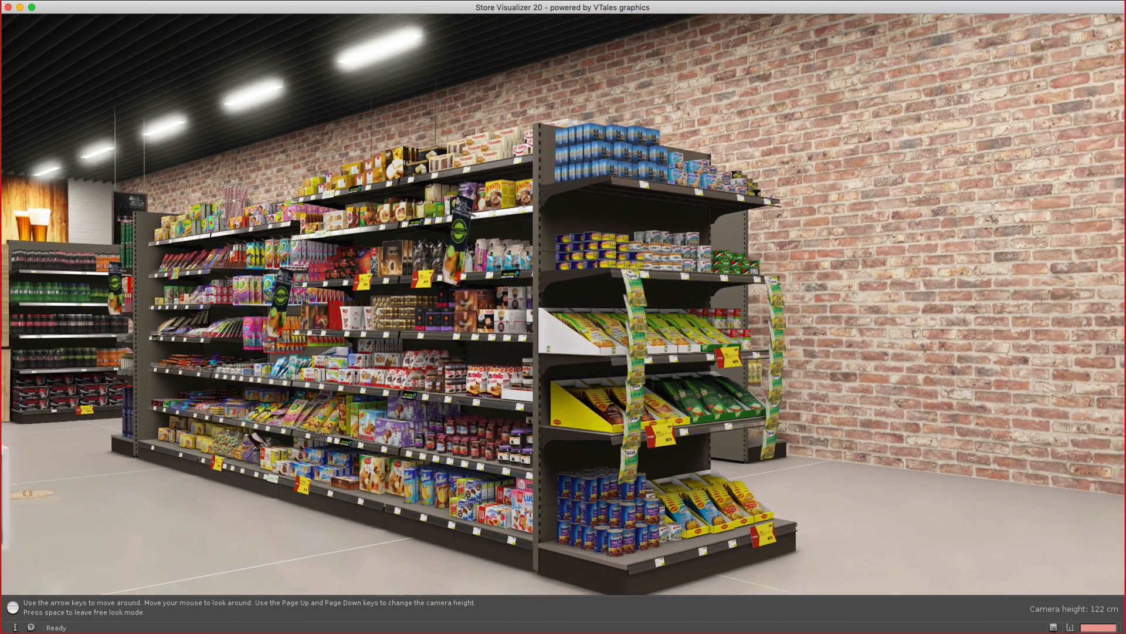
pyautogui.press('Up')
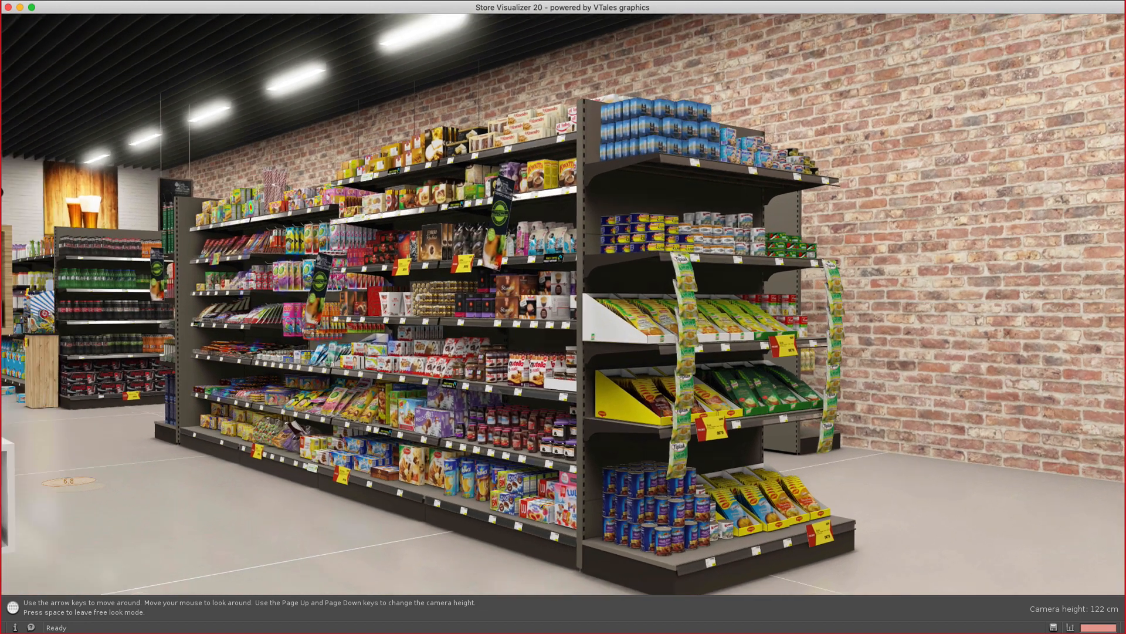
pyautogui.press('Up')
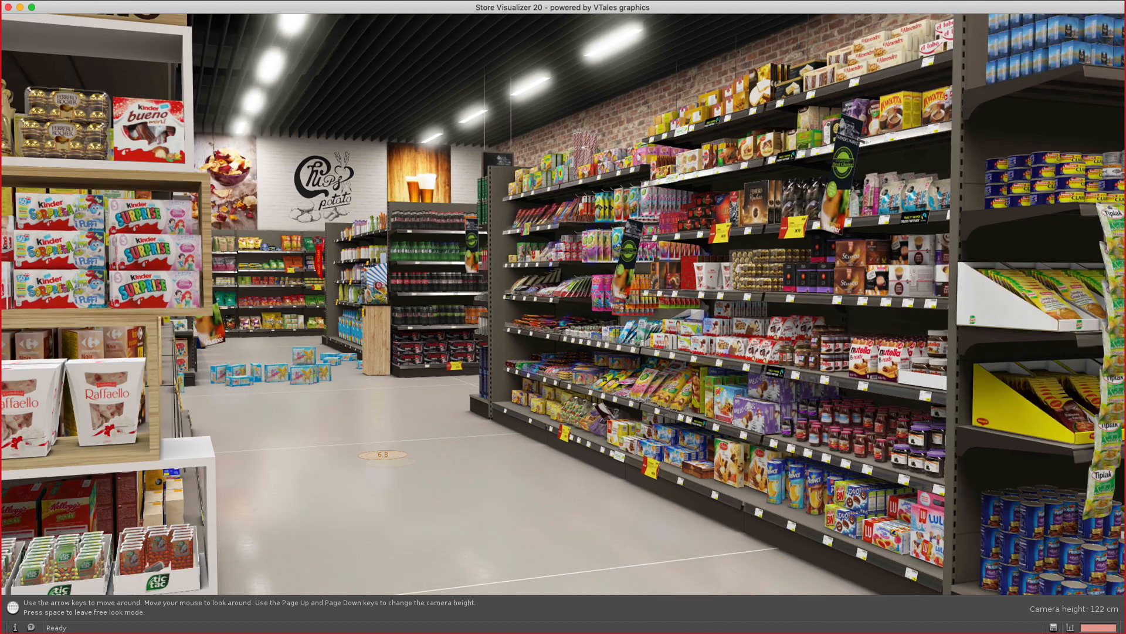
pyautogui.press('Up')
pyautogui.press('Up')
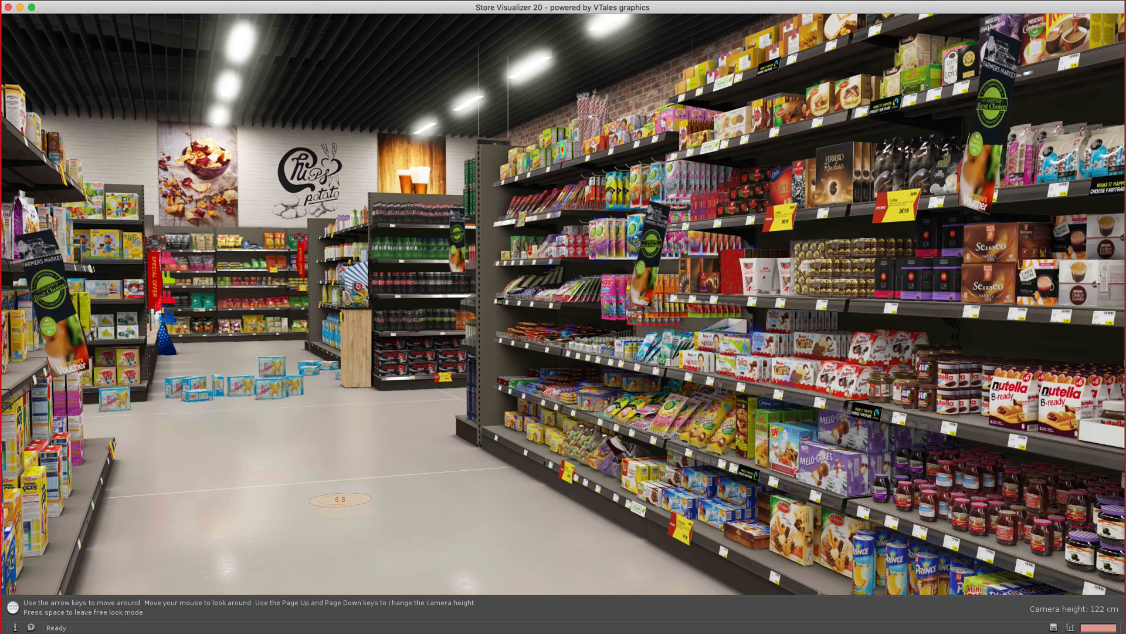
pyautogui.press('space')
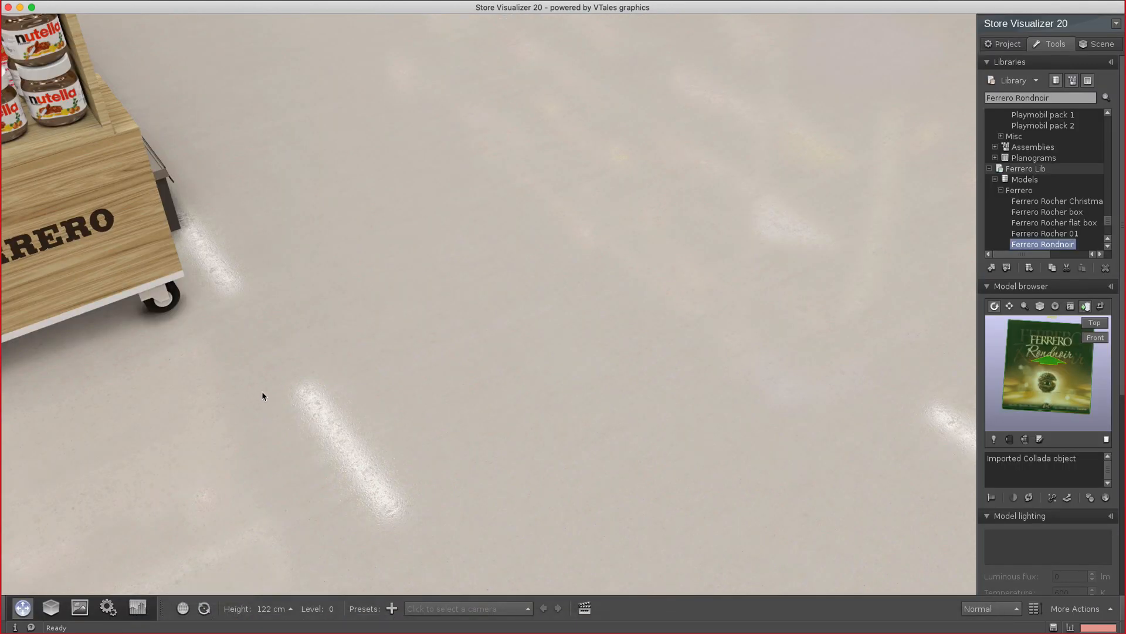
# Reframe the camera in free look mode on the Ferrero display and the canned-food shelf end
pyautogui.click(204, 609)
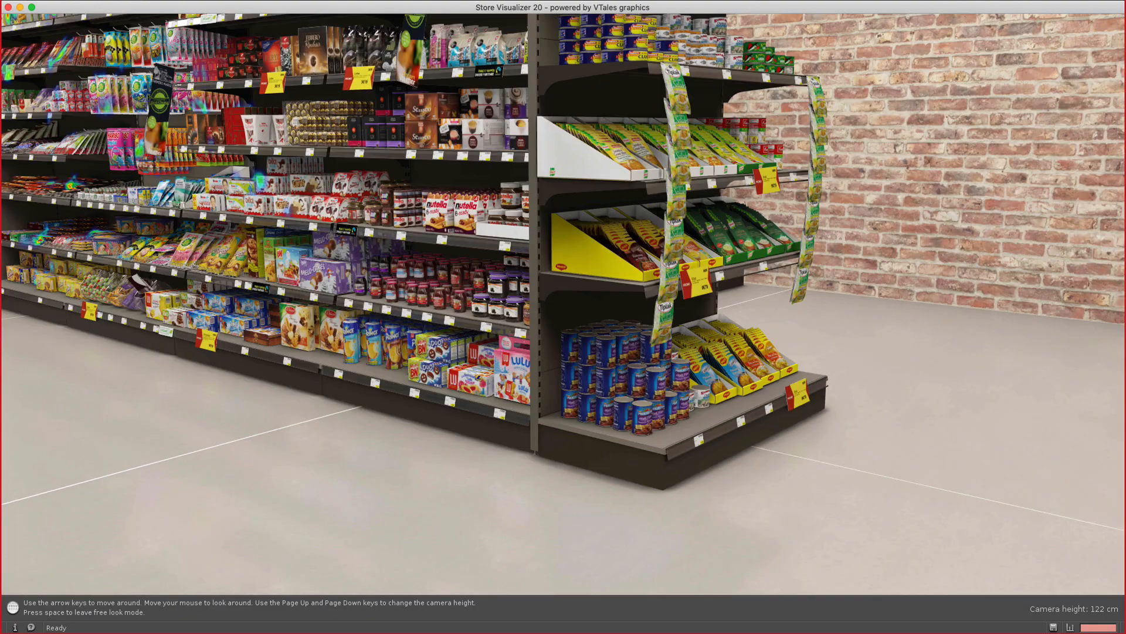
pyautogui.press('Down')
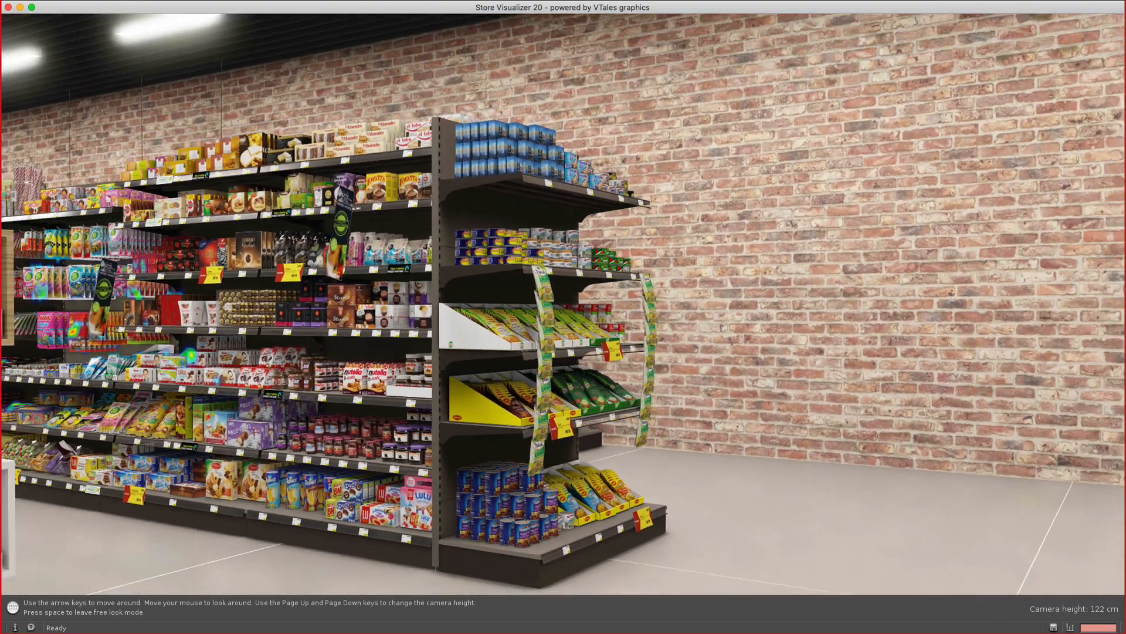
pyautogui.press('space')
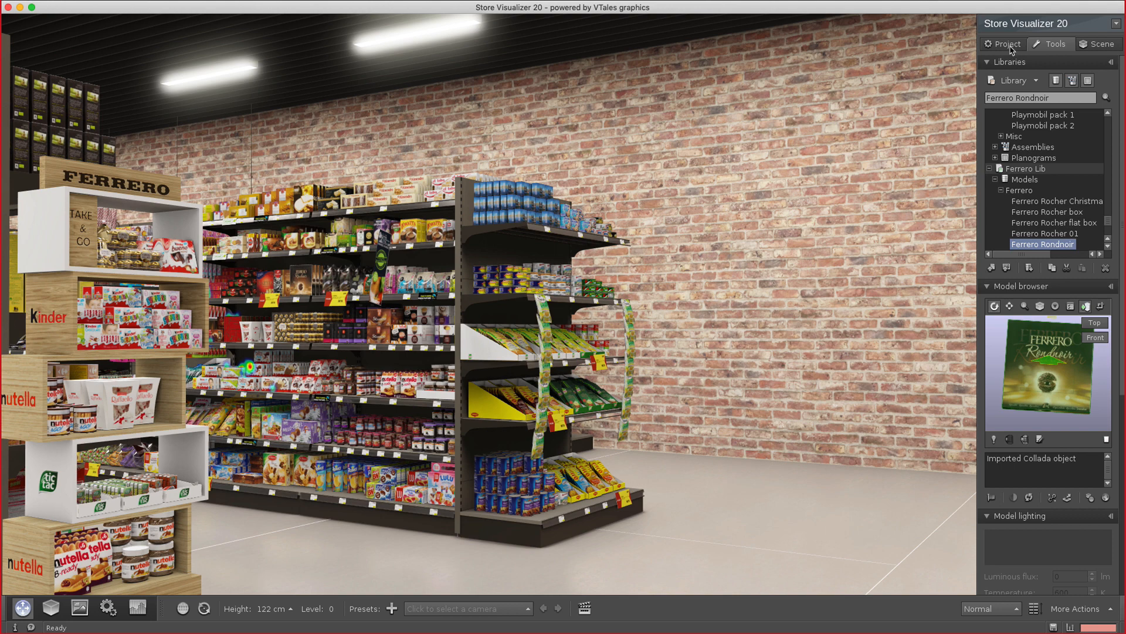
# Make the hidden Trade Show Branding layer of the BMEDEMO project visible
pyautogui.click(1011, 45)
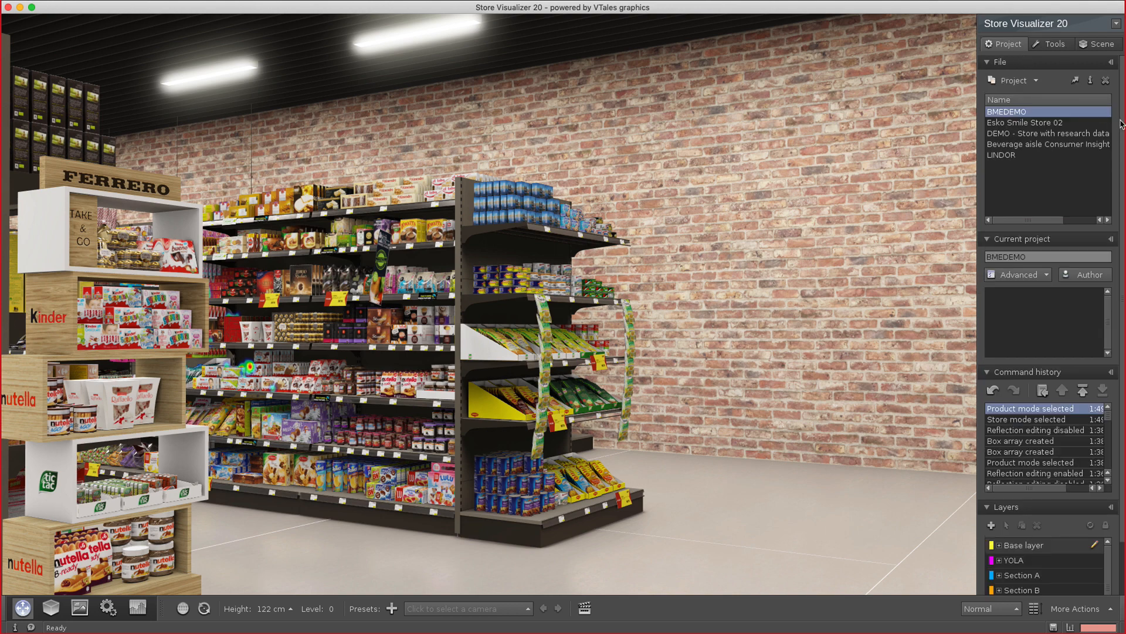
pyautogui.scroll(-3, 1123, 124)
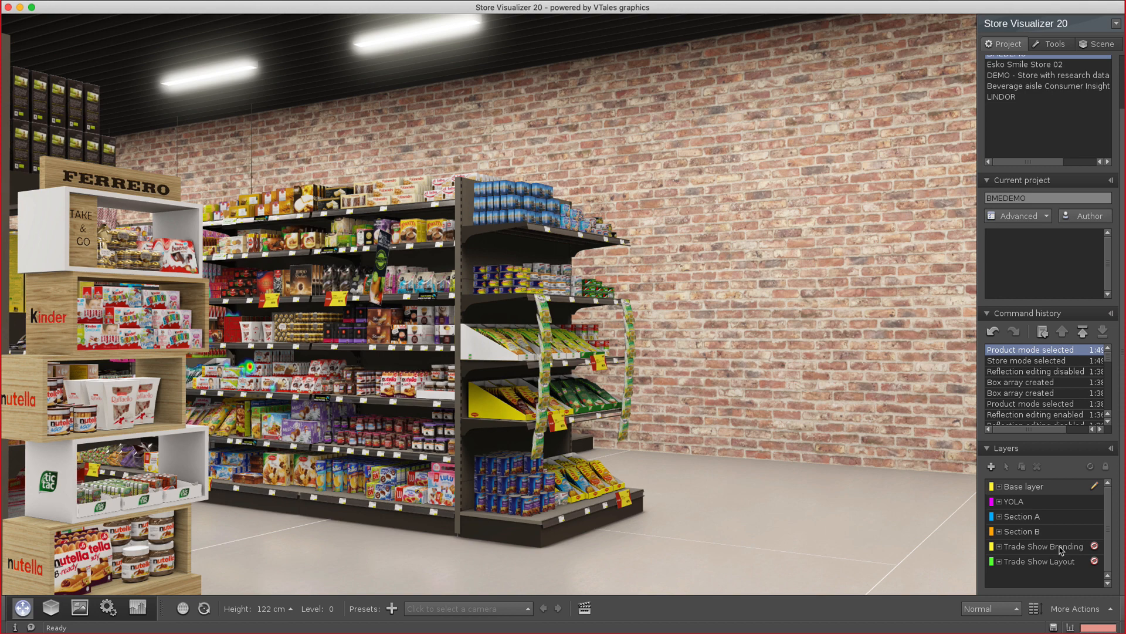
pyautogui.click(1062, 551)
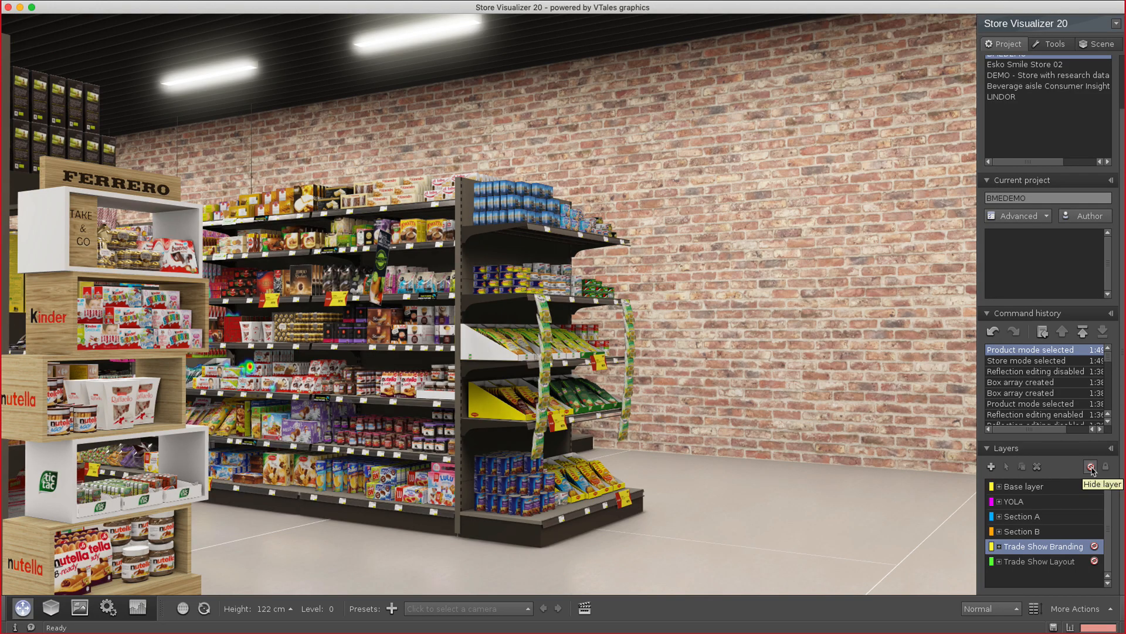
pyautogui.click(1091, 467)
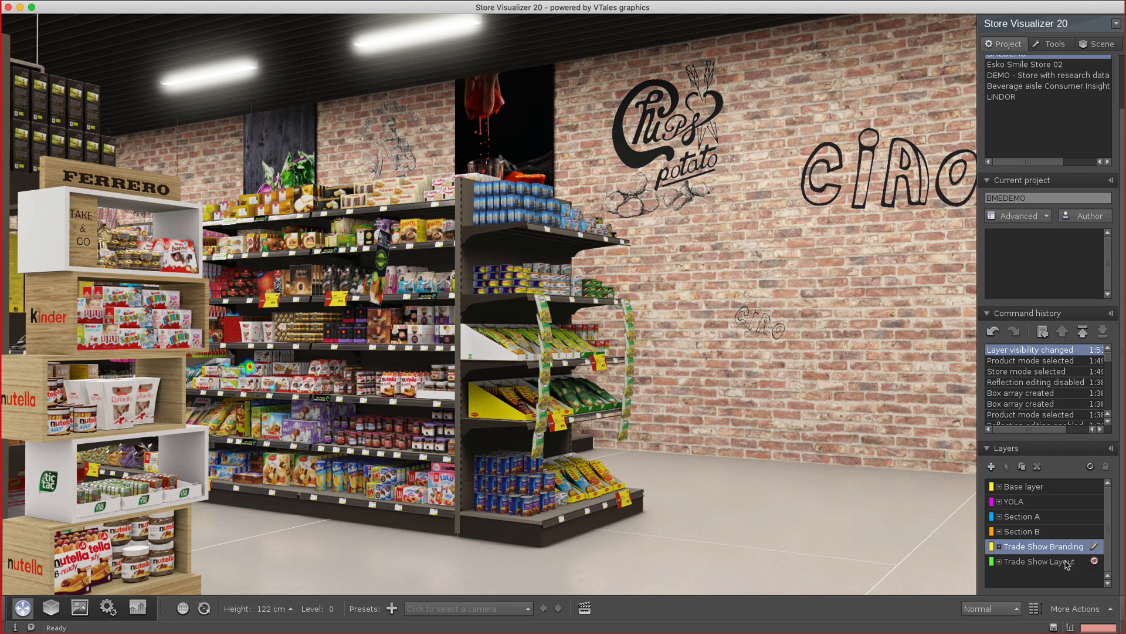
# Hide the Section B layer and walk past the dairy cooler to view the cleared floor near the chips shelves
pyautogui.click(1028, 533)
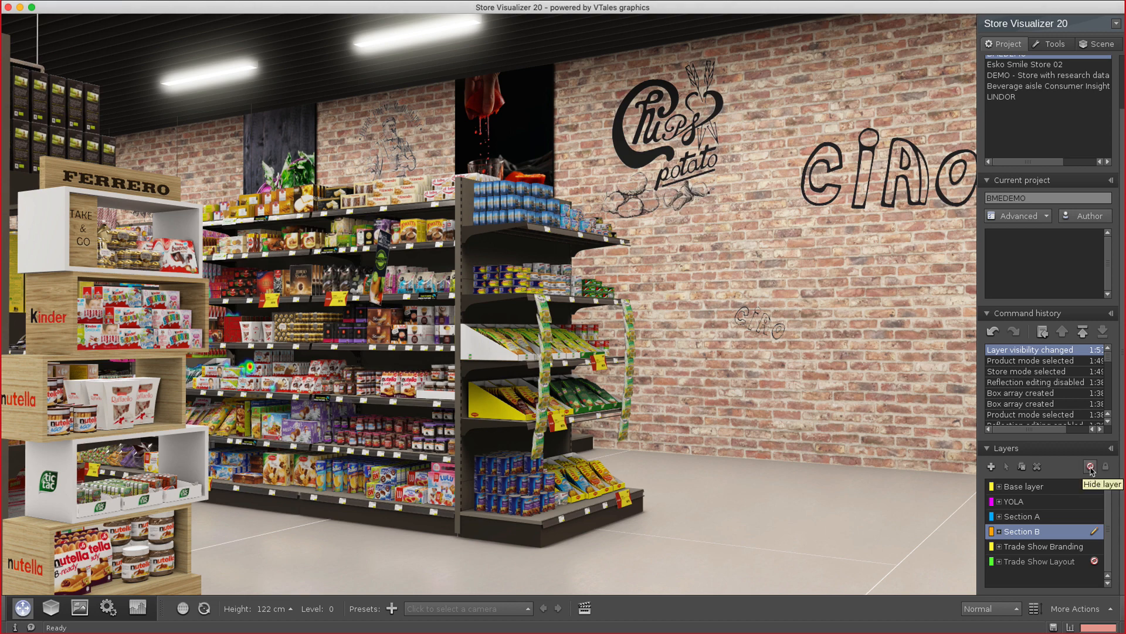
pyautogui.click(1090, 467)
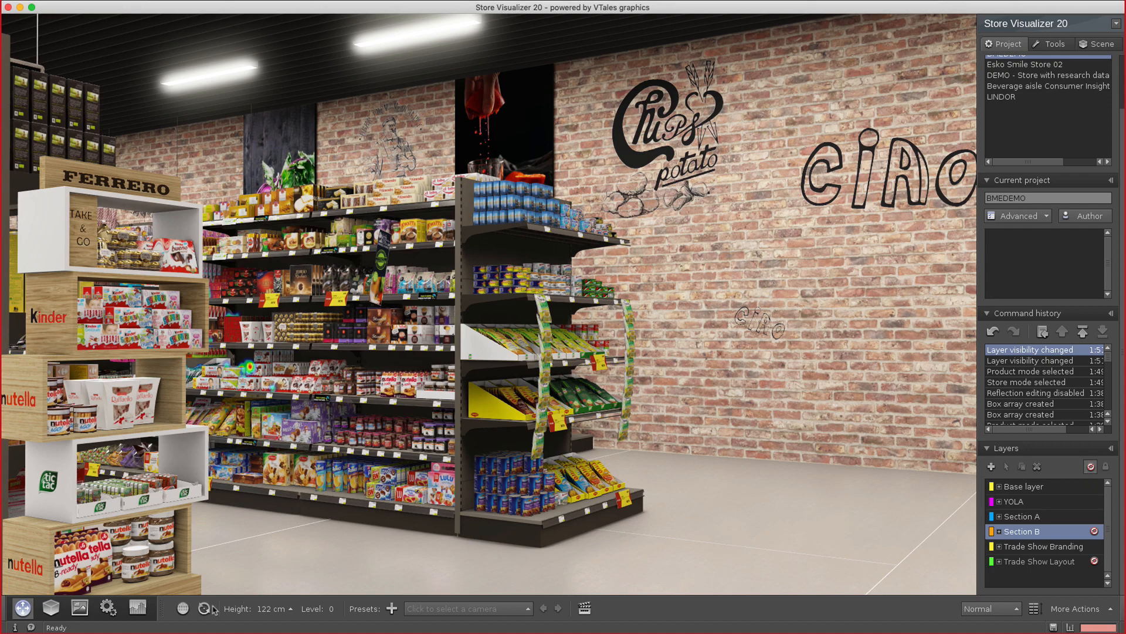
pyautogui.click(183, 608)
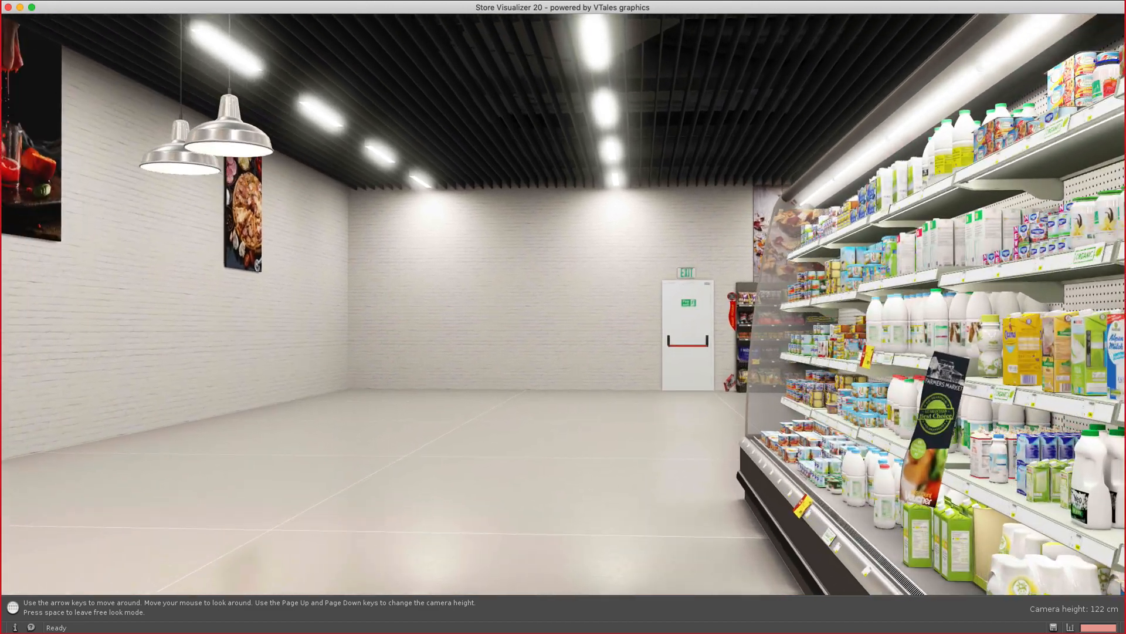
pyautogui.press('Up')
pyautogui.press('Up')
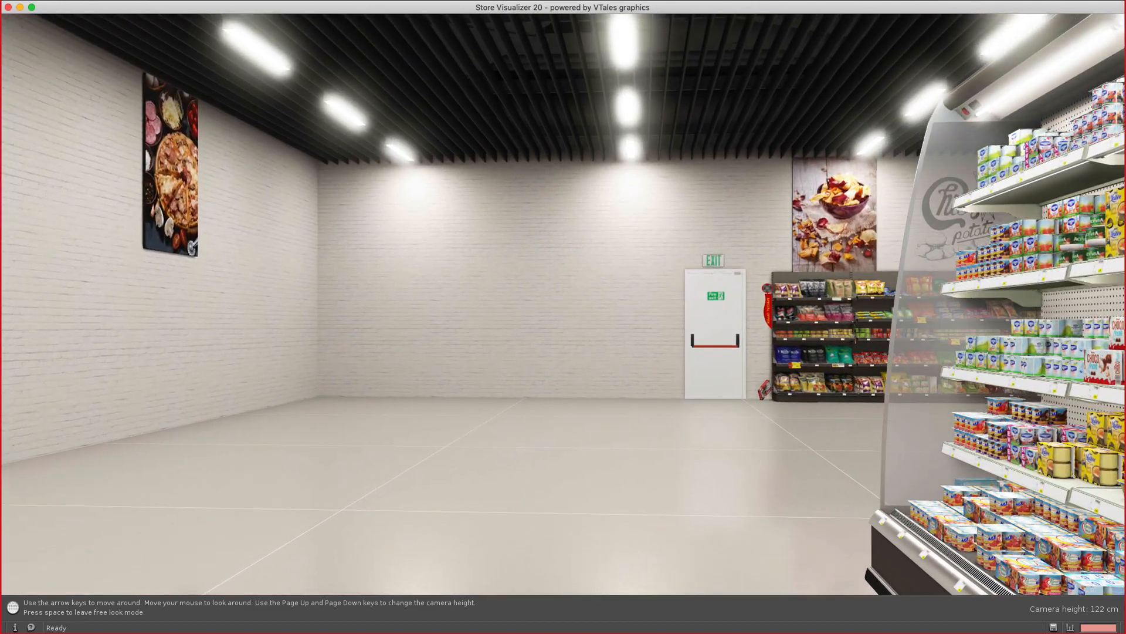
pyautogui.press('Up')
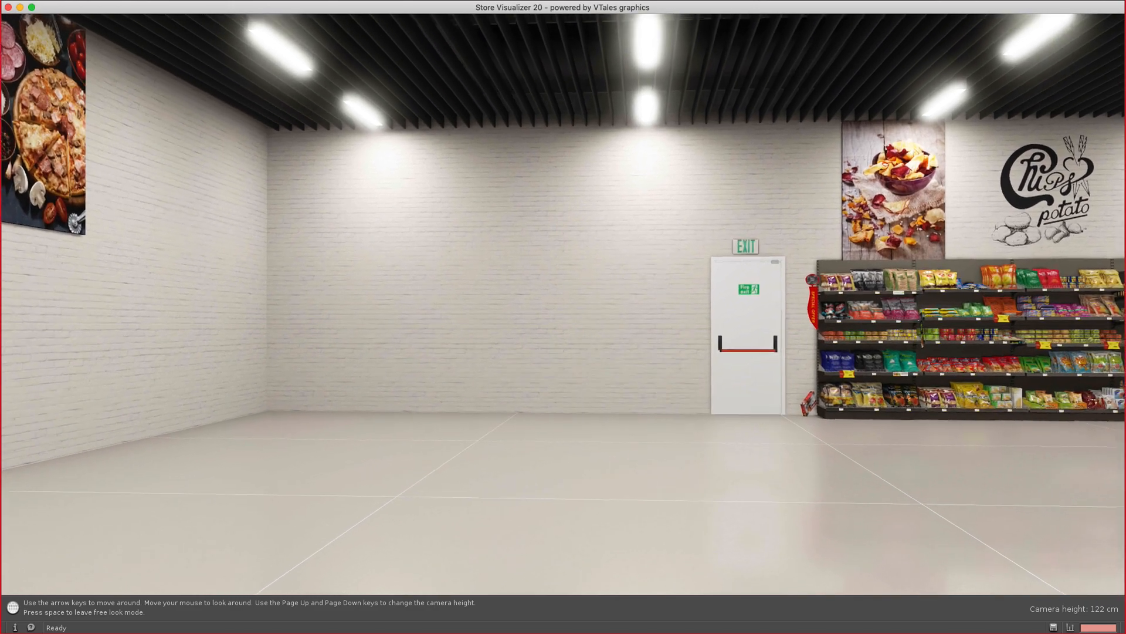
pyautogui.press('Down')
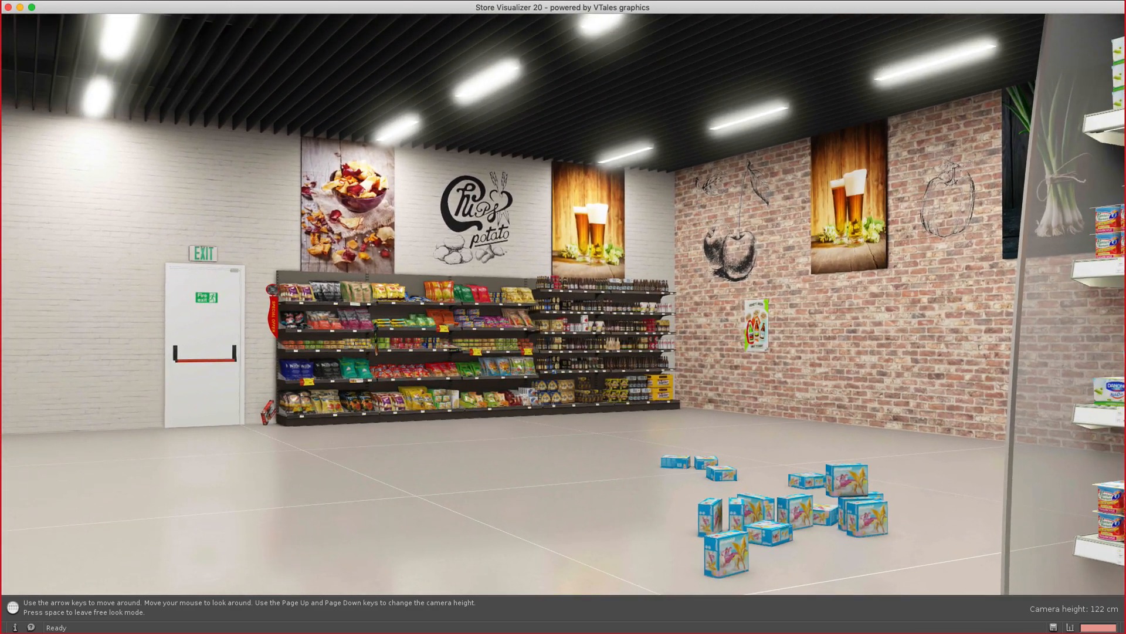
pyautogui.press('space')
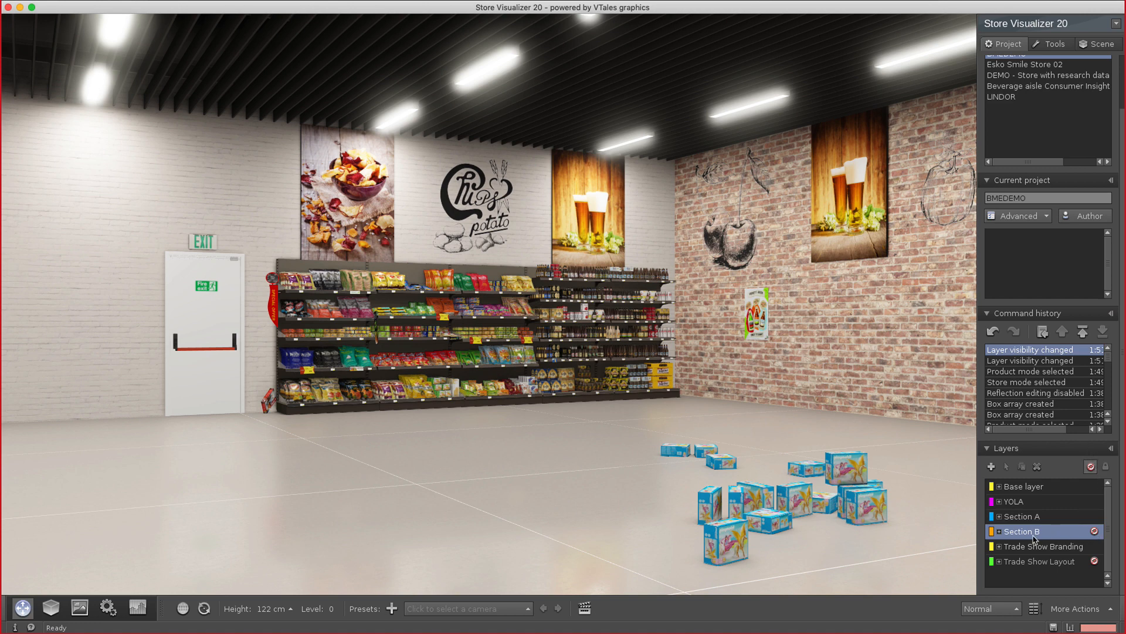
# Make the Section B layer visible again and expand its contents
pyautogui.click(1091, 468)
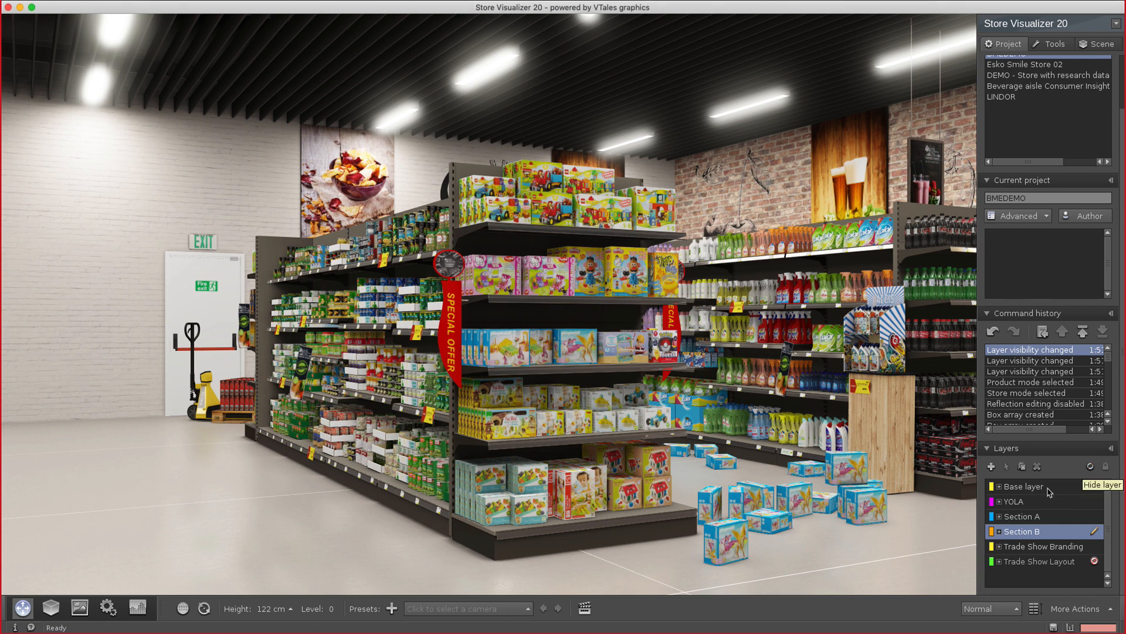
pyautogui.click(999, 531)
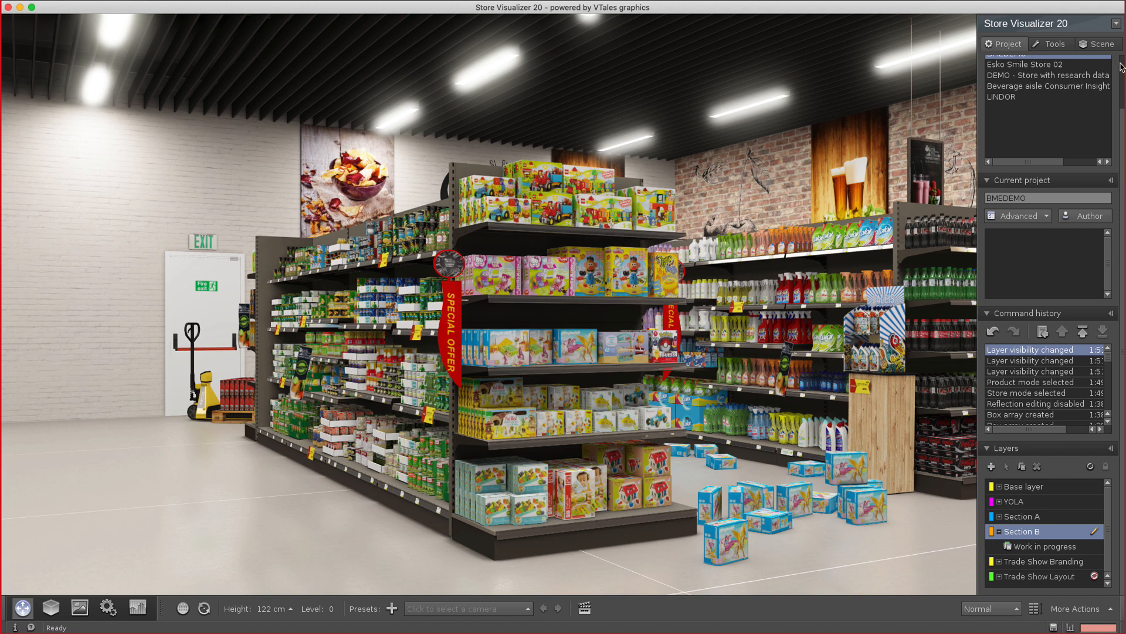
# Open the Save As dialog for the BMEDEMO project and close it without saving
pyautogui.scroll(2, 1121, 68)
pyautogui.click(1024, 81)
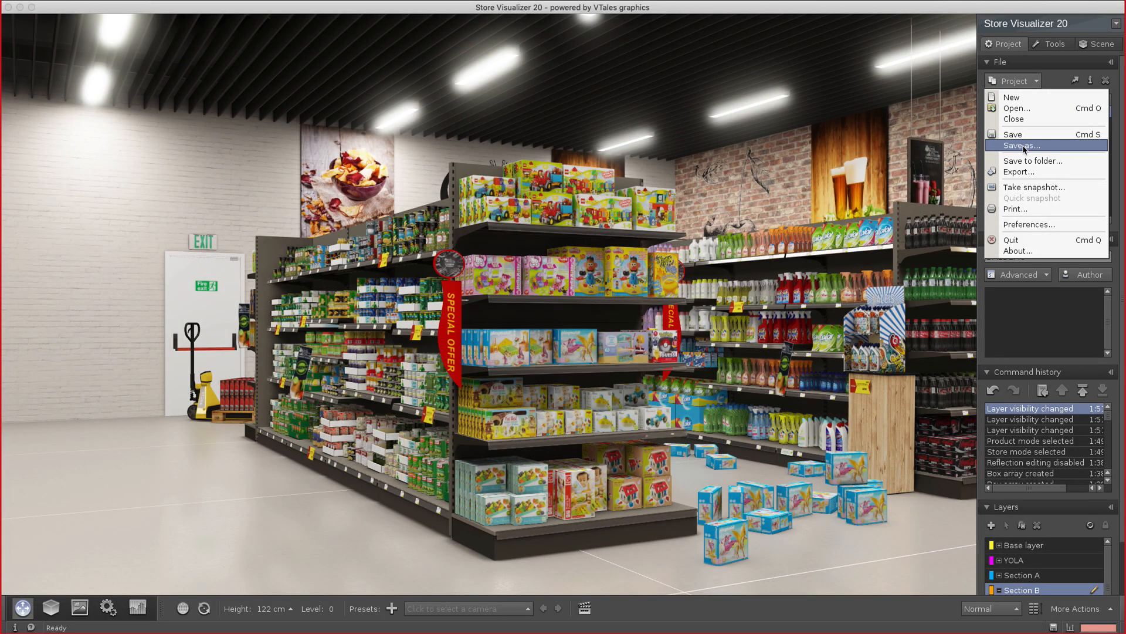
pyautogui.click(1025, 146)
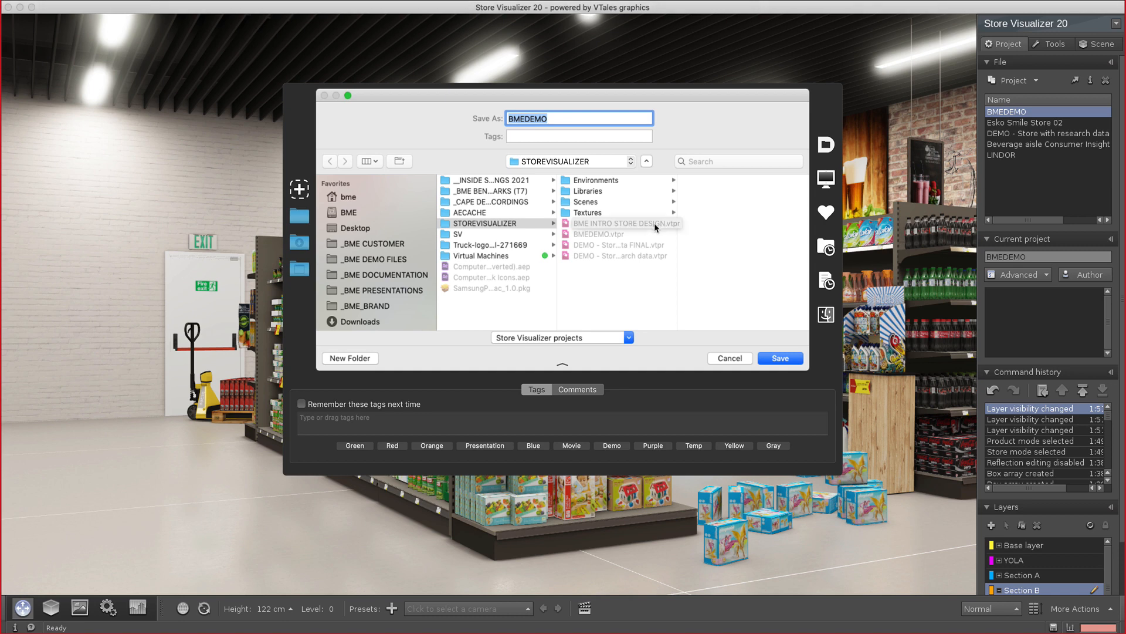
pyautogui.click(730, 358)
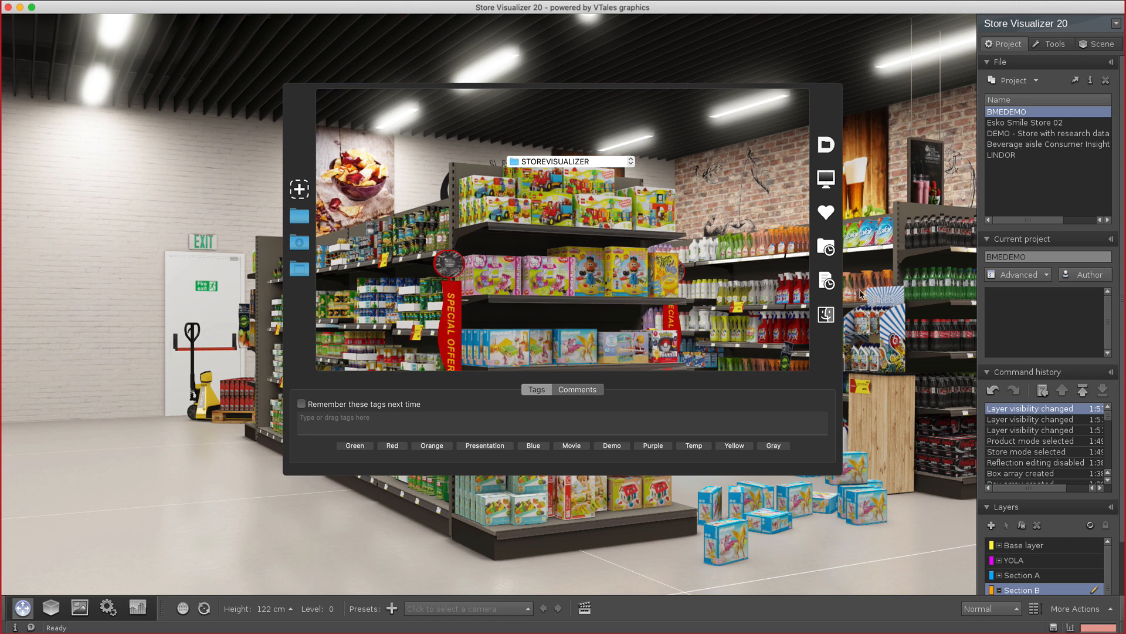
# Open the export dialog for the BMEDEMO project, review the available sphere viewer formats, and cancel without exporting
pyautogui.click(1022, 82)
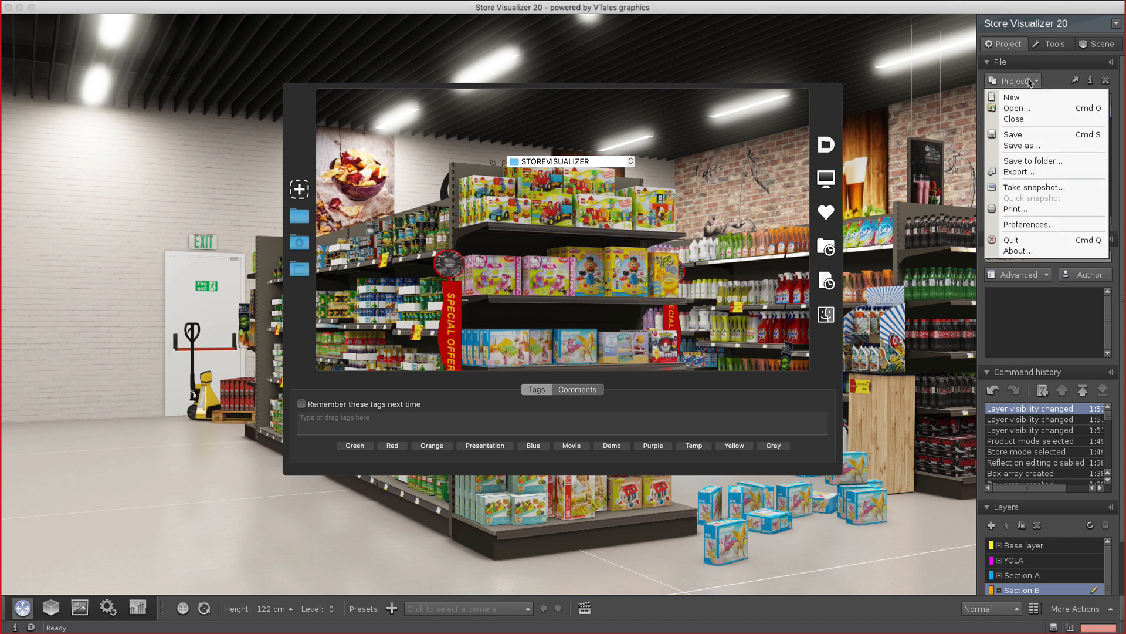
pyautogui.click(1022, 171)
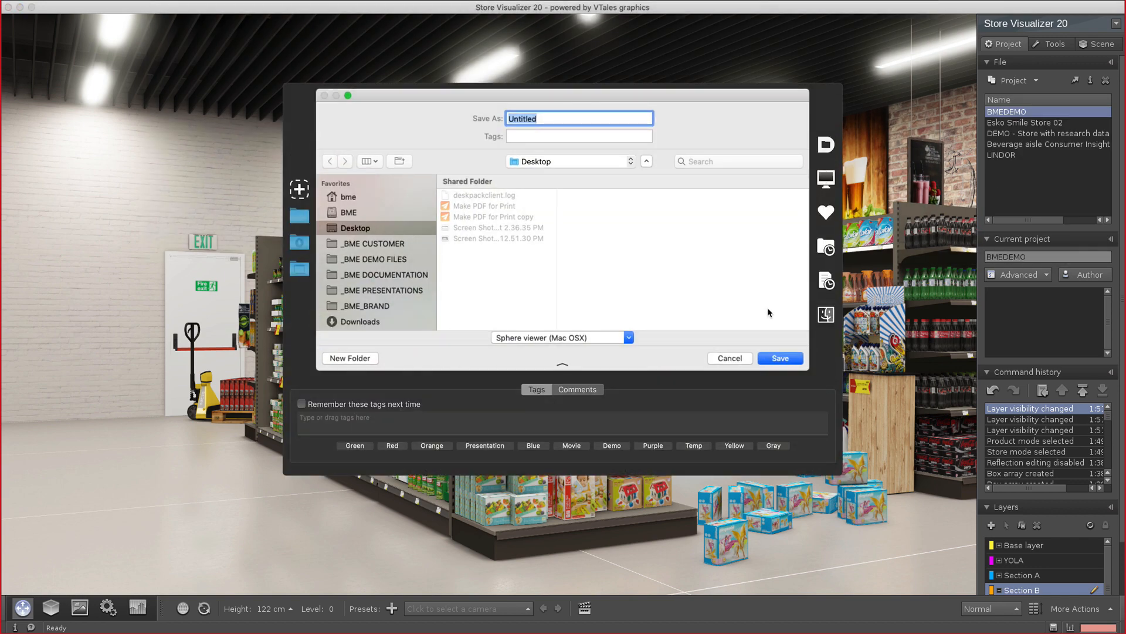
pyautogui.click(615, 338)
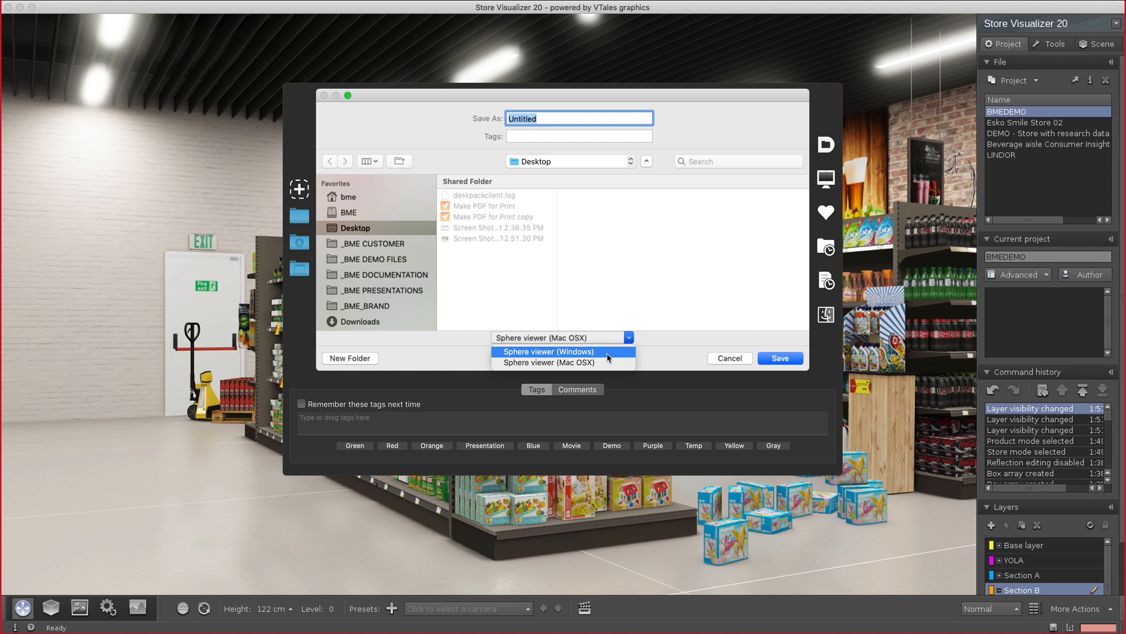
pyautogui.click(675, 354)
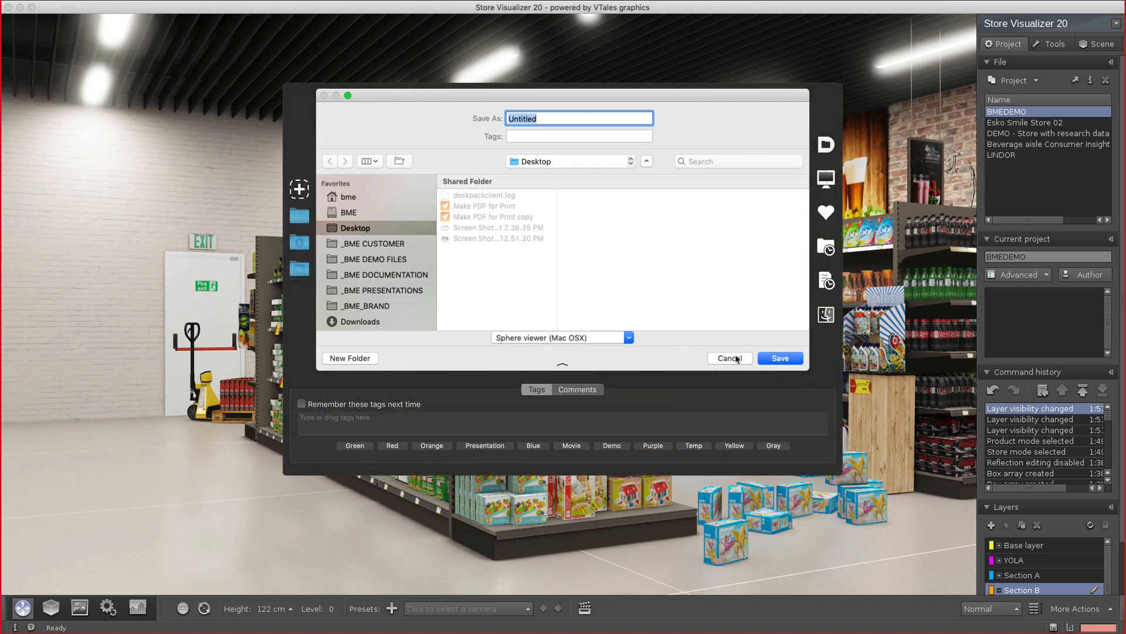
pyautogui.click(730, 358)
# Open the snapshot dialog for the current store view, review the available image file formats, and cancel without saving
pyautogui.moveTo(653, 620)
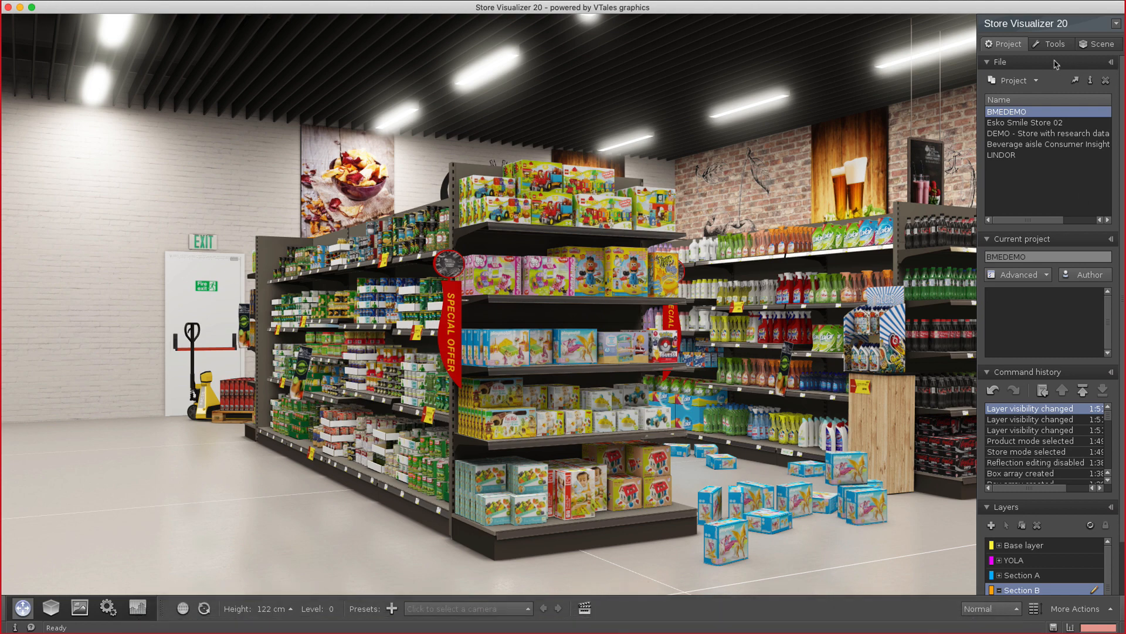
pyautogui.click(1034, 82)
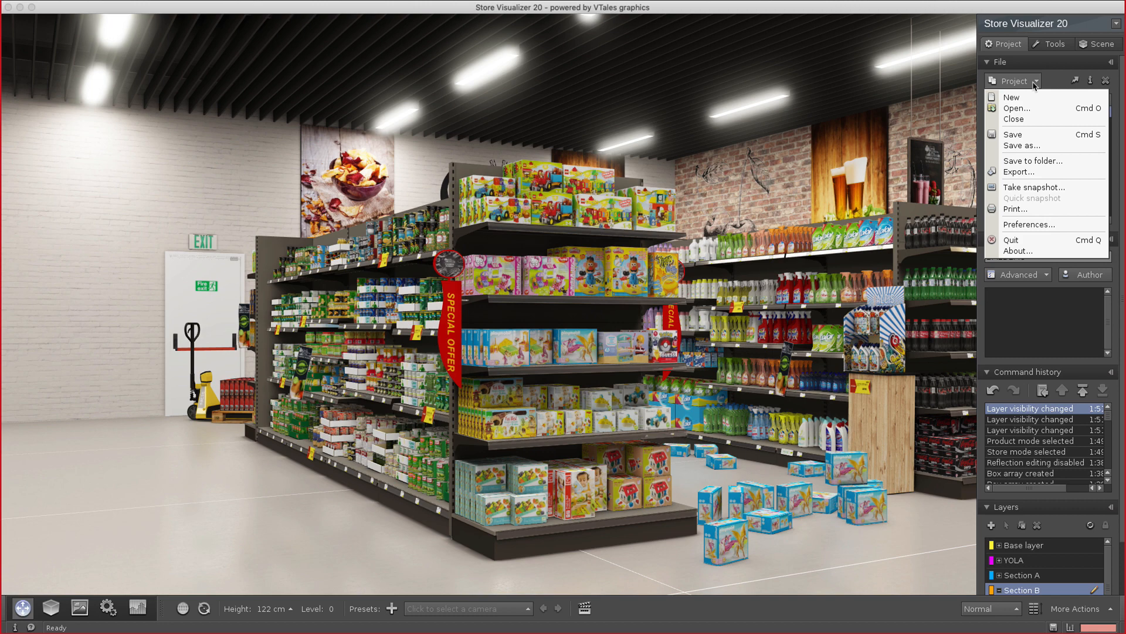
pyautogui.click(1033, 187)
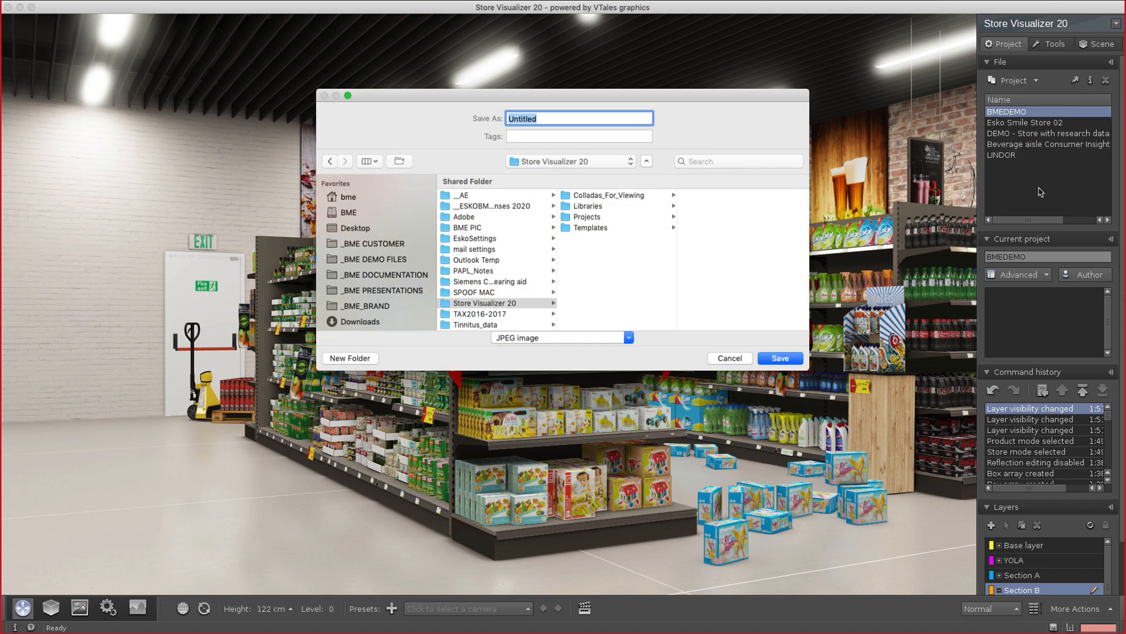
pyautogui.click(577, 339)
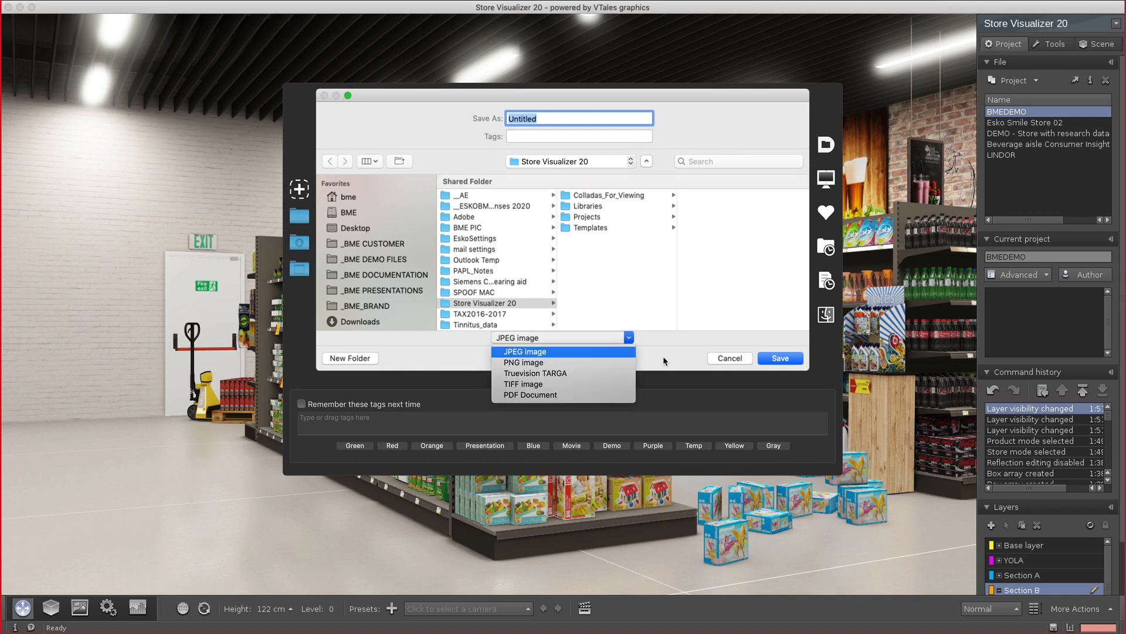
pyautogui.click(575, 352)
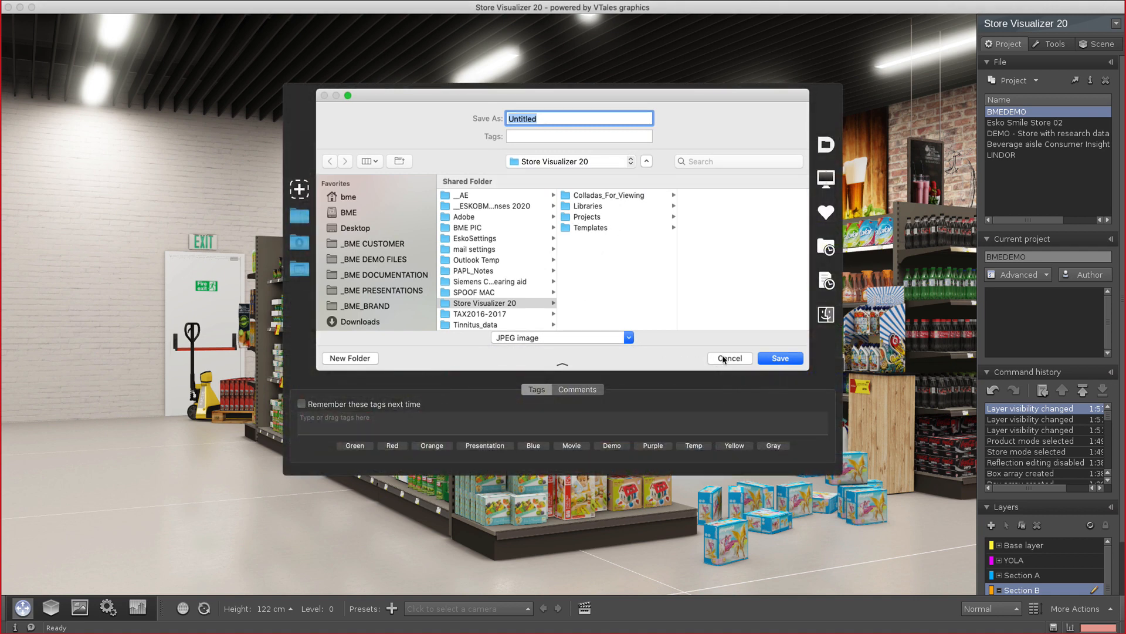
pyautogui.click(726, 358)
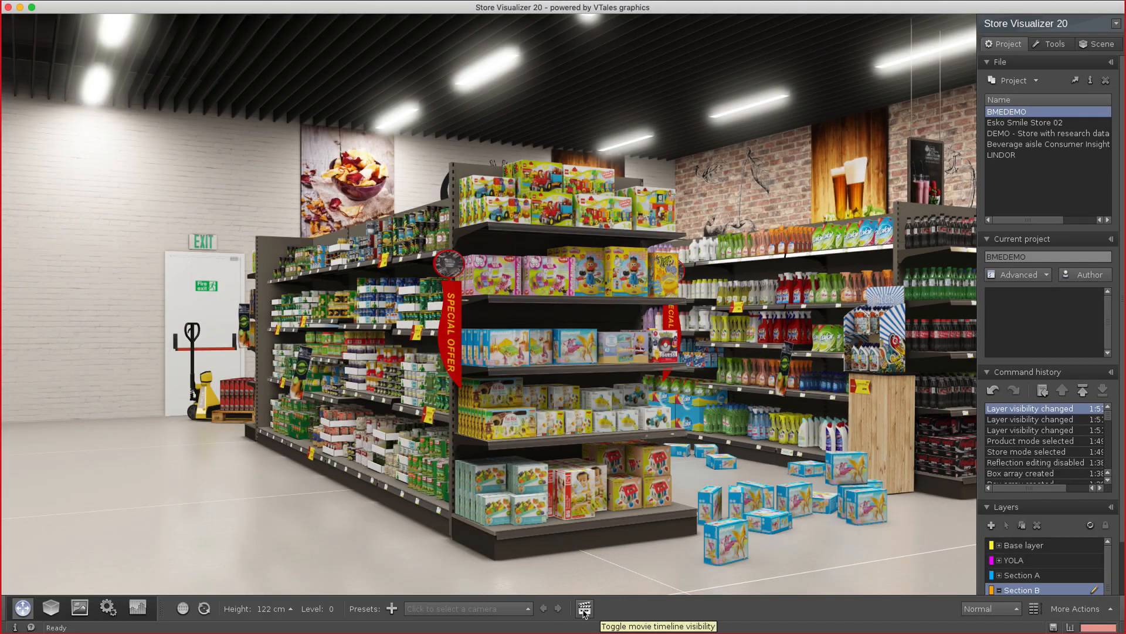
# Show the movie timeline with the Mall tour and view the event types that can be added to its second track
pyautogui.click(584, 610)
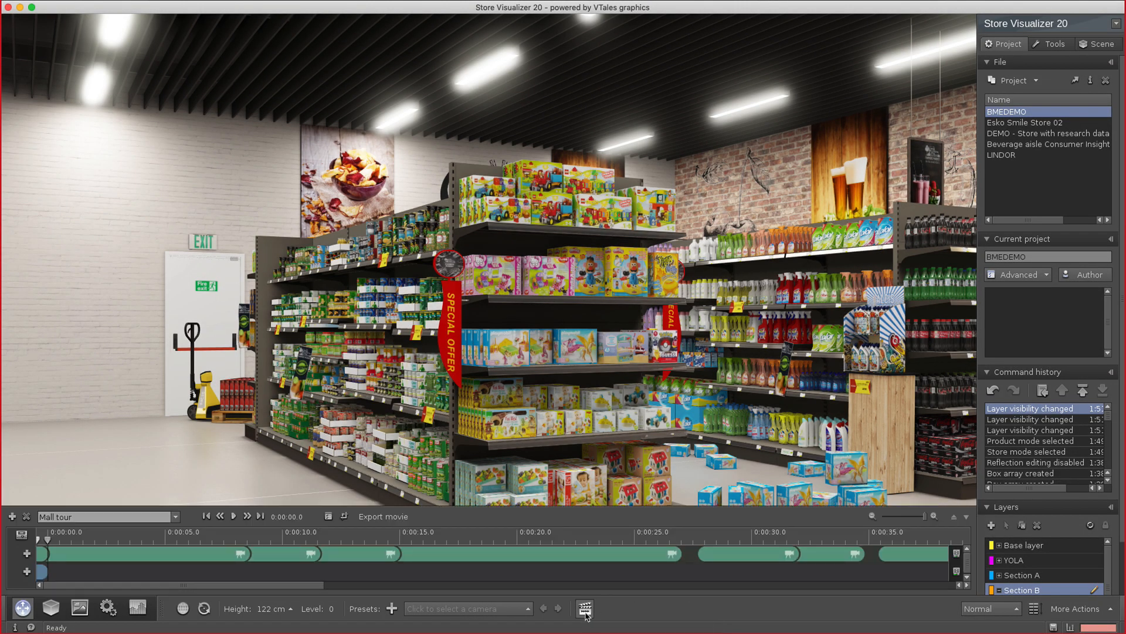
pyautogui.click(585, 612)
pyautogui.click(585, 610)
pyautogui.click(27, 571)
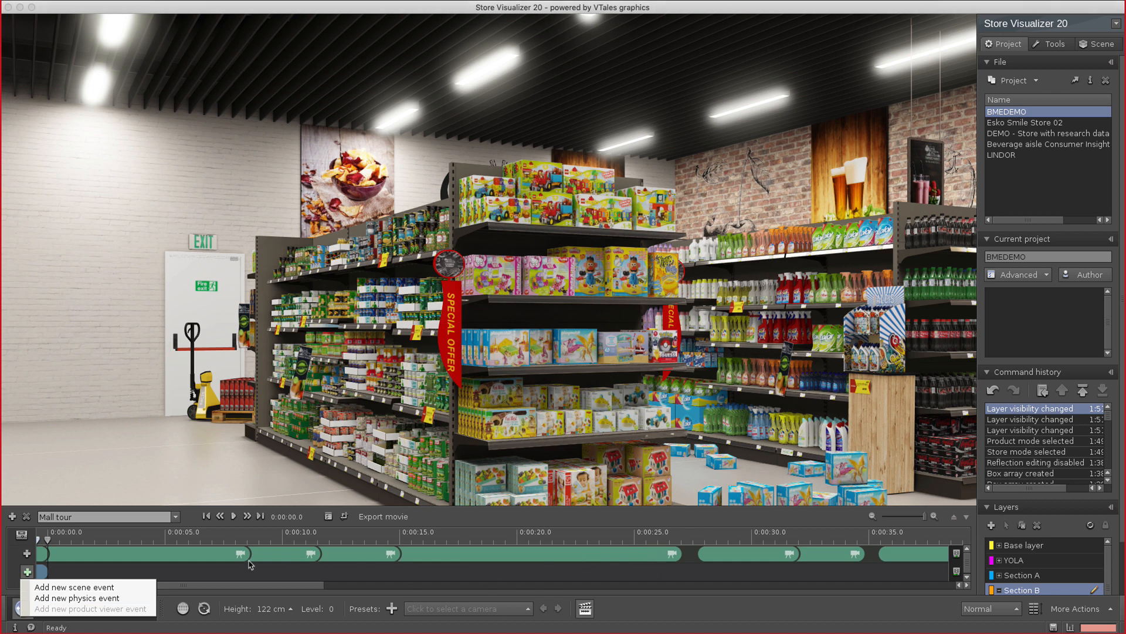
pyautogui.click(10, 551)
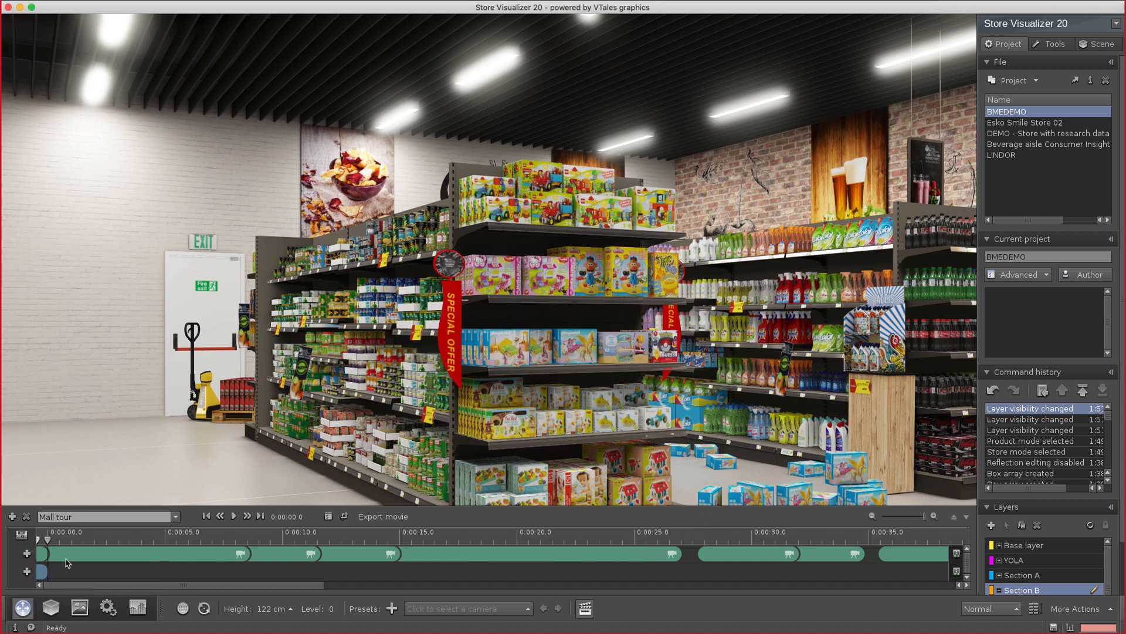
# Review the movie file formats for exporting the Mall tour, cancel the export, and hide the movie timeline
pyautogui.click(381, 516)
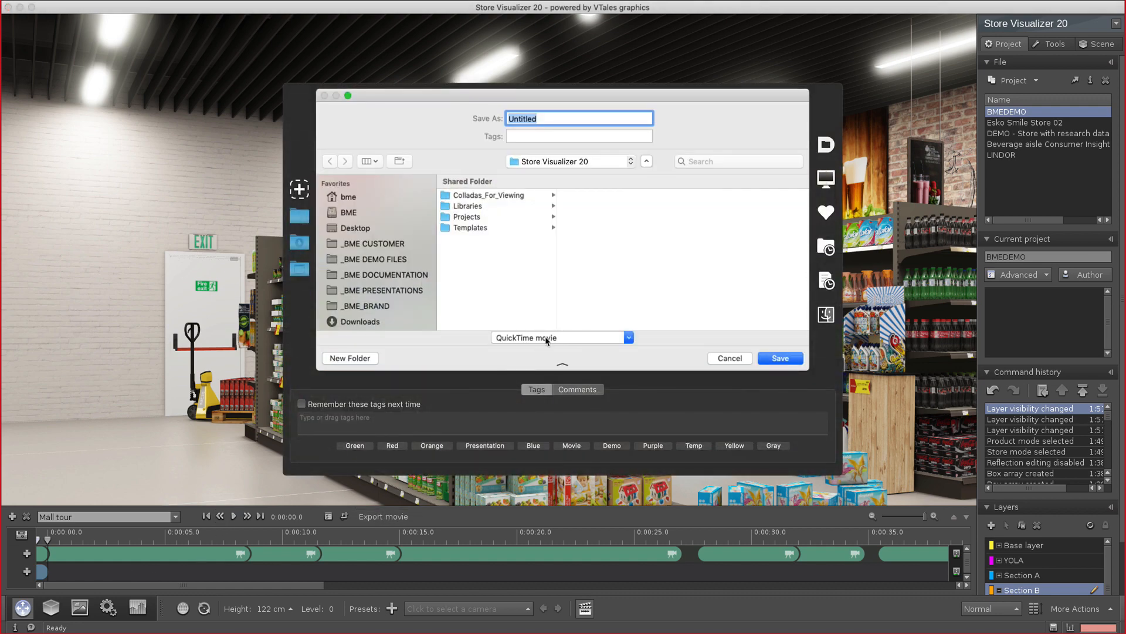
pyautogui.click(546, 339)
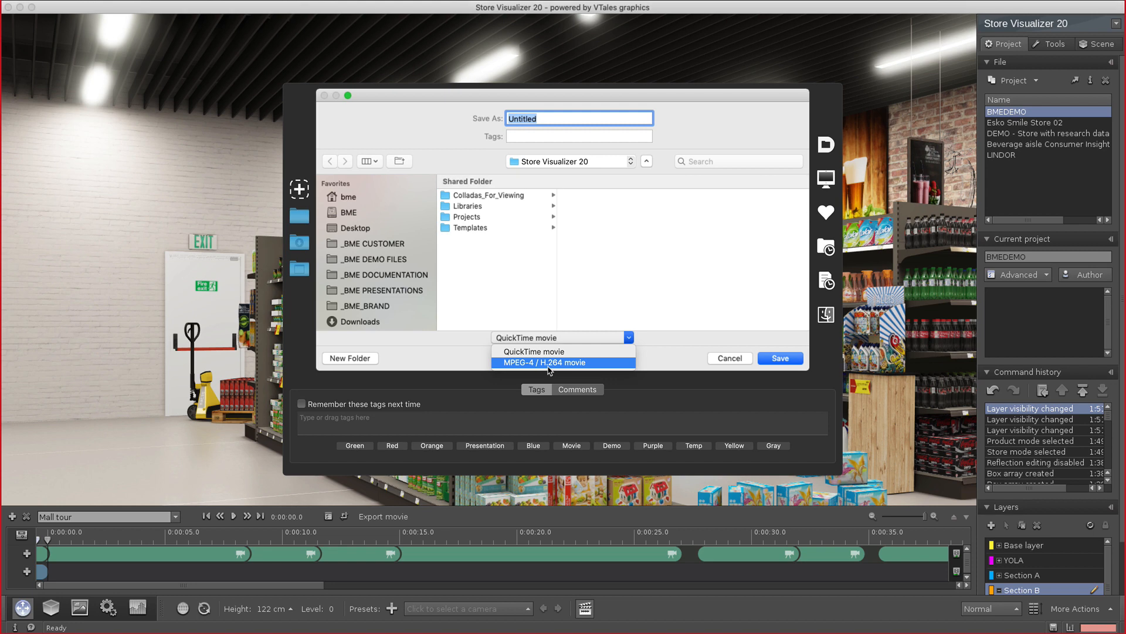
pyautogui.click(548, 366)
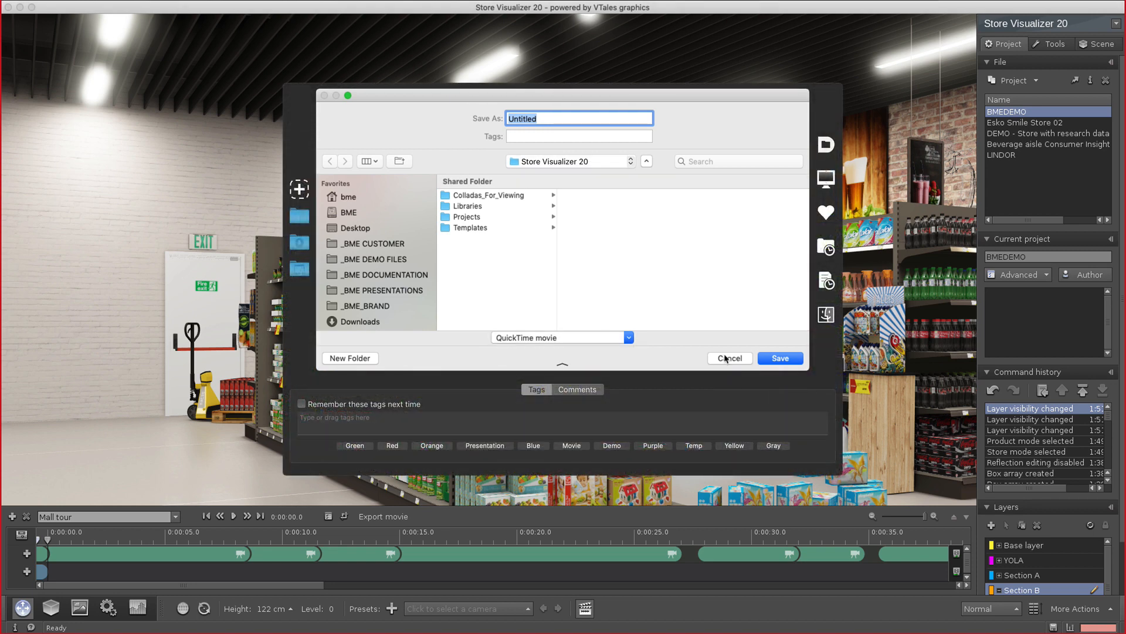
pyautogui.click(726, 358)
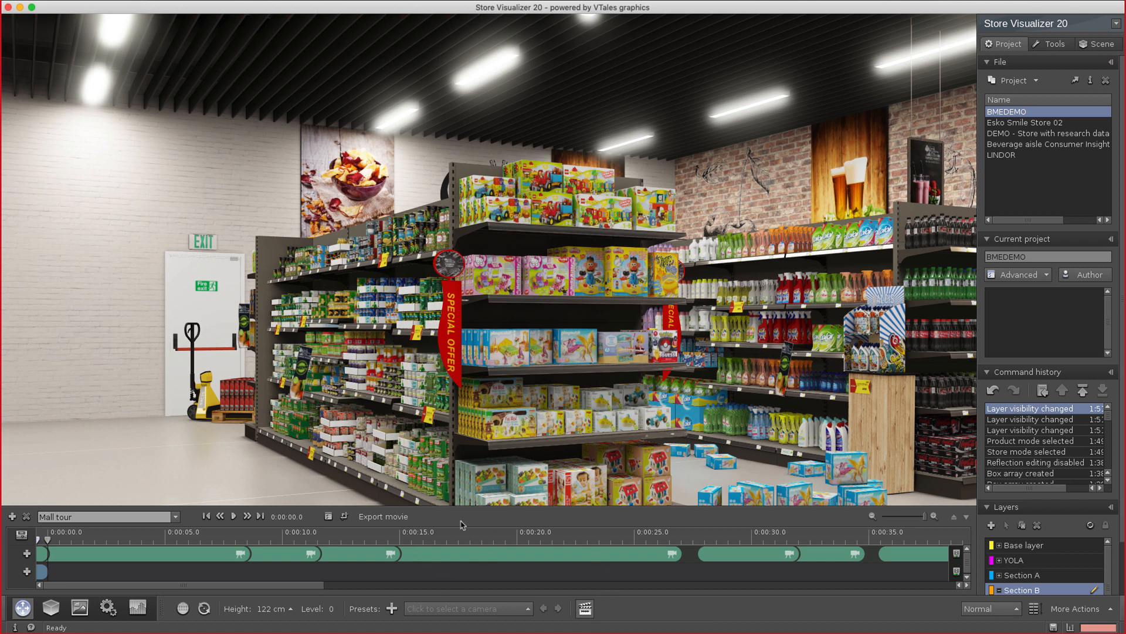
pyautogui.click(585, 610)
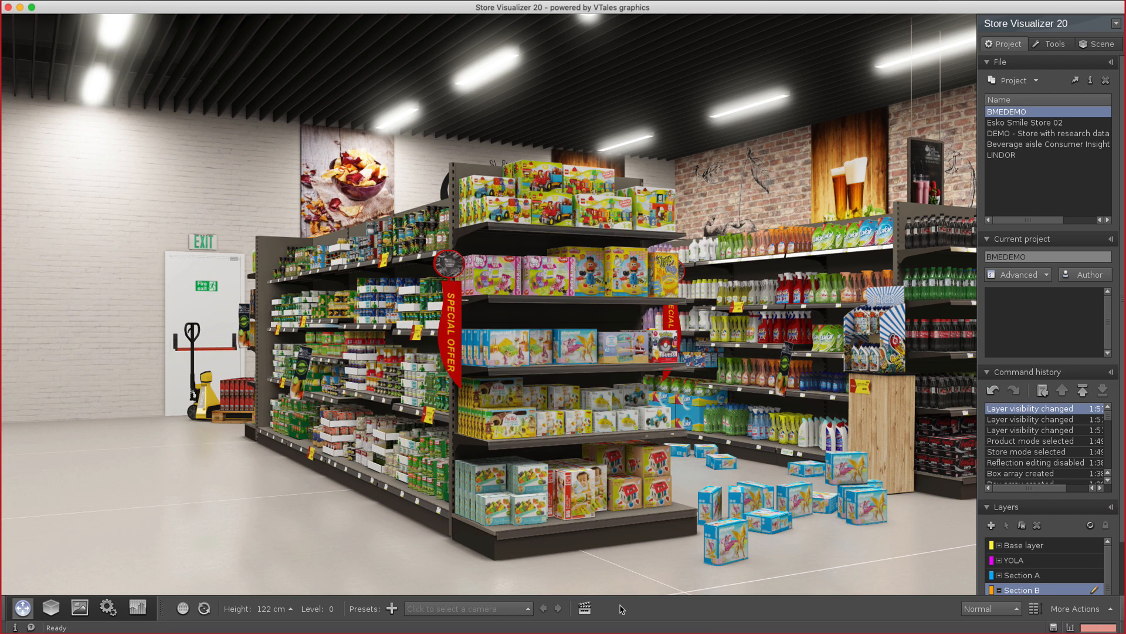